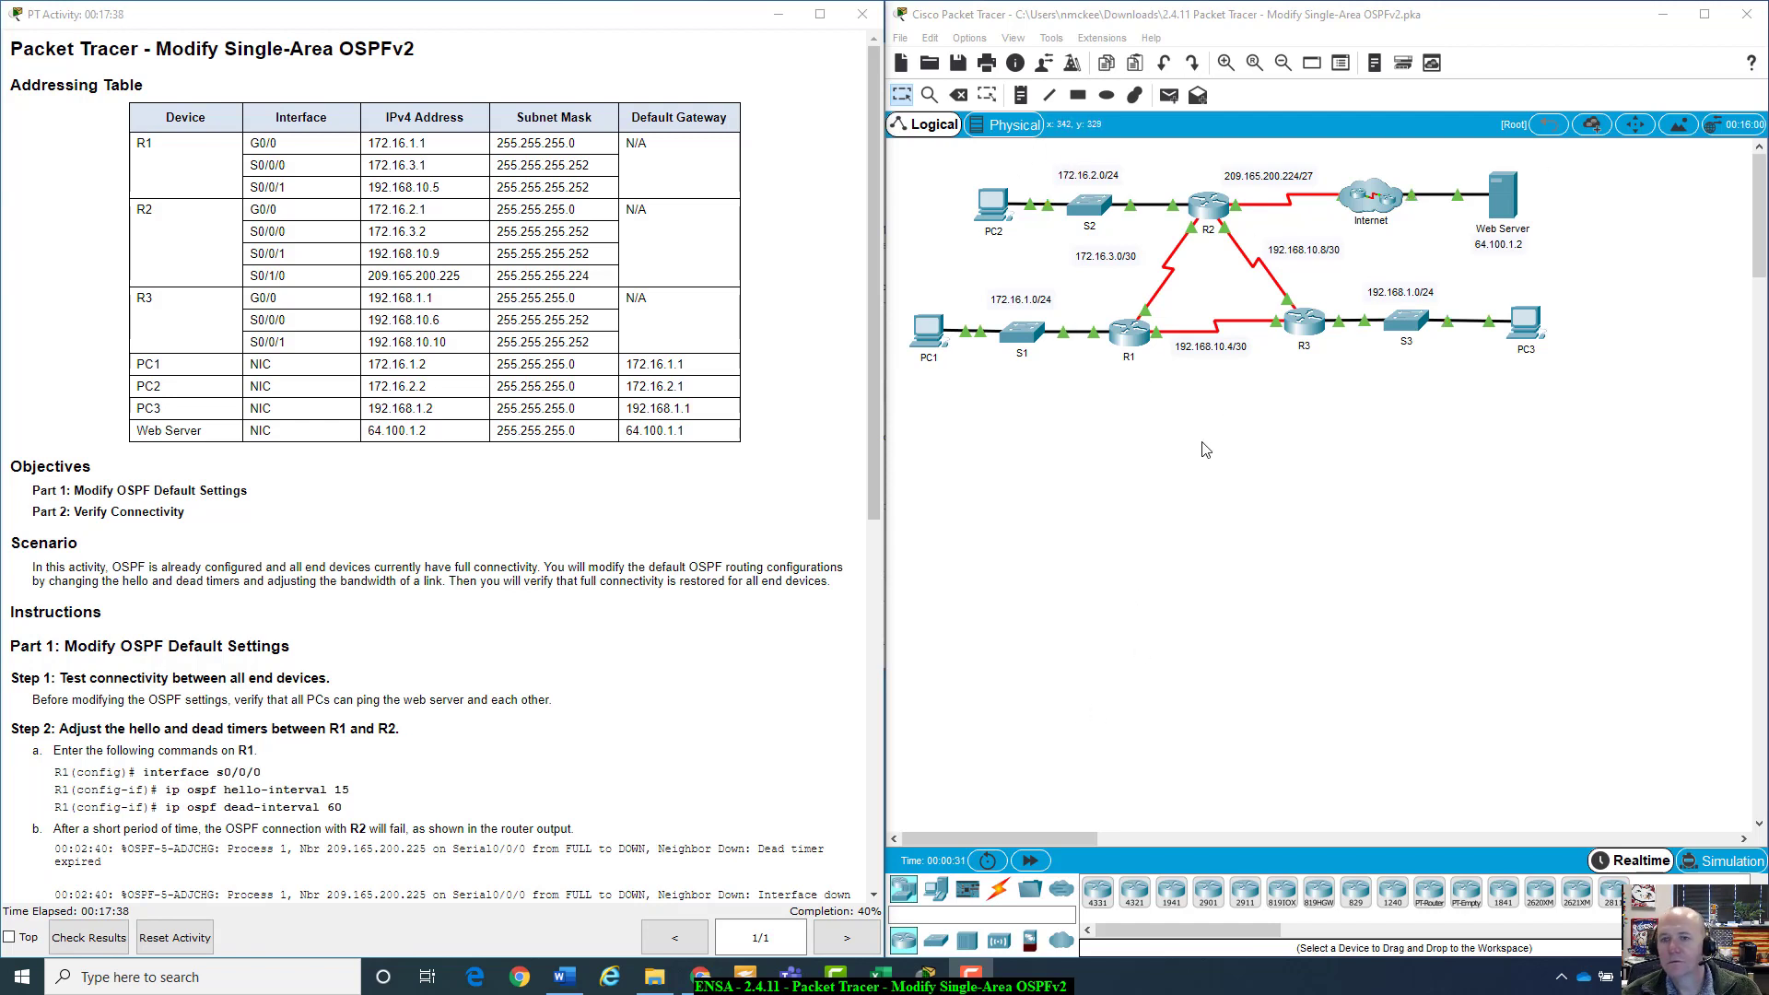
Enlarge the network topology and review the activity's scenario and Part 1 instructions for testing connectivity and adjusting the OSPF timers
key(super)
click(995, 520)
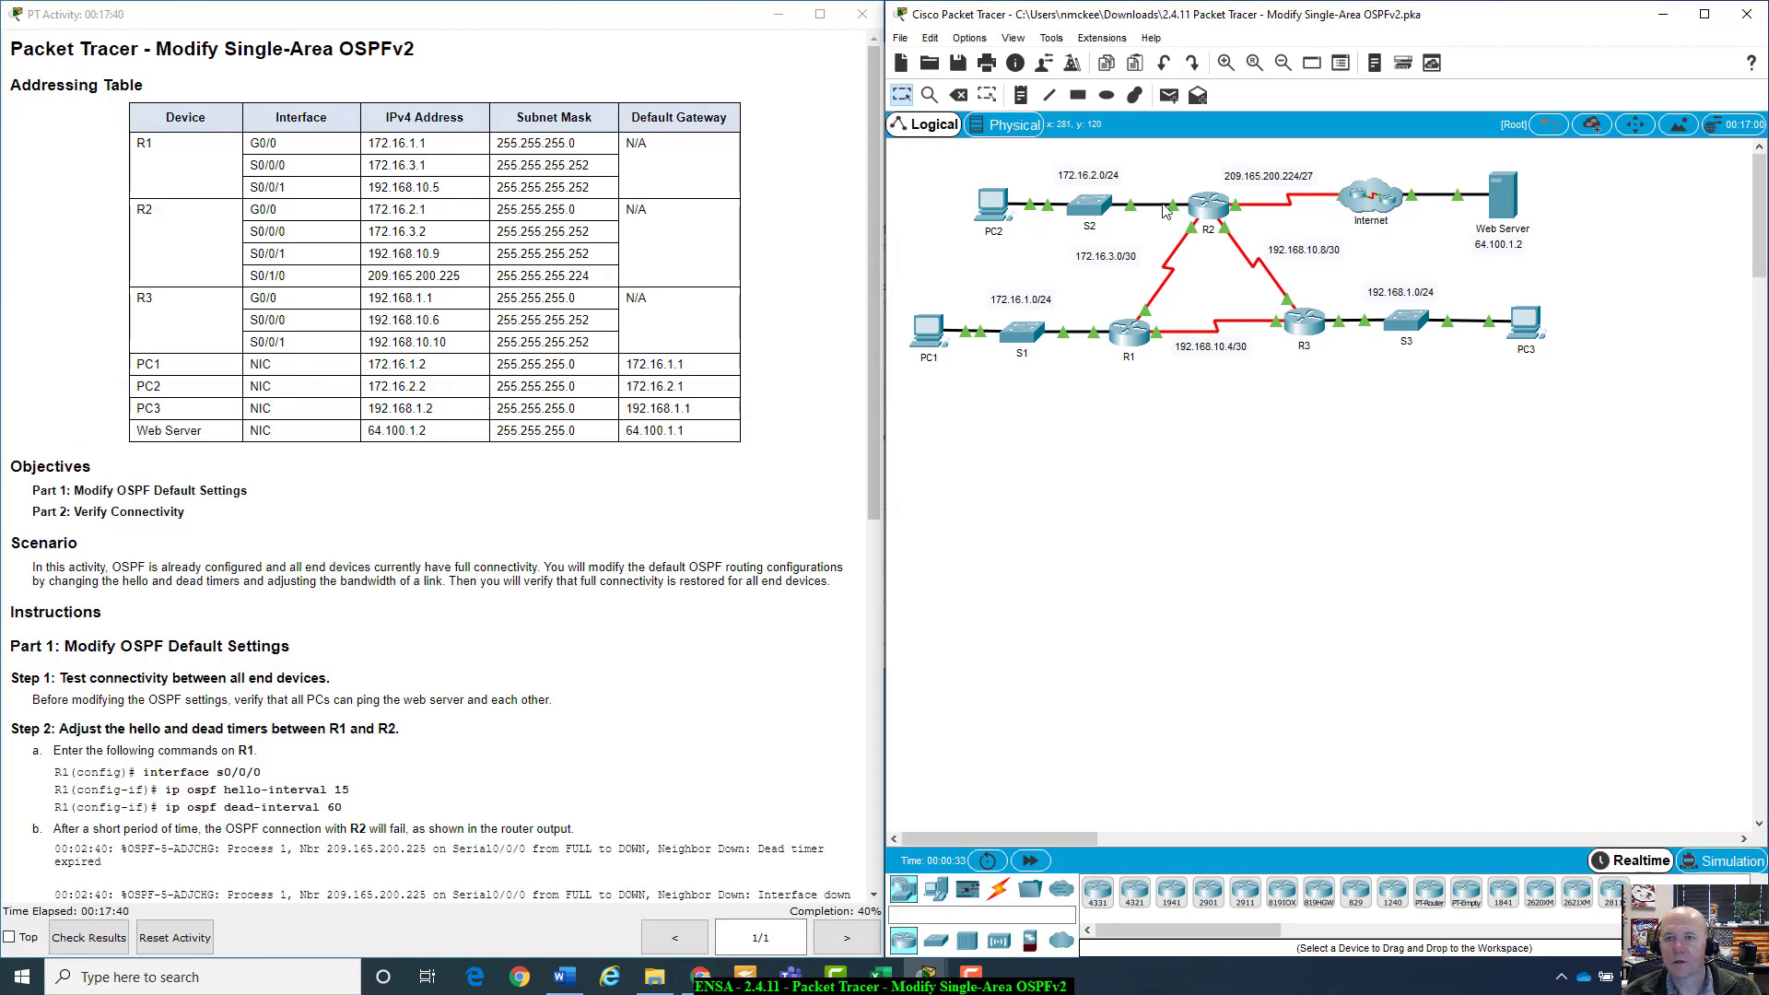
click(1226, 62)
scroll(1072, 474, up, 1)
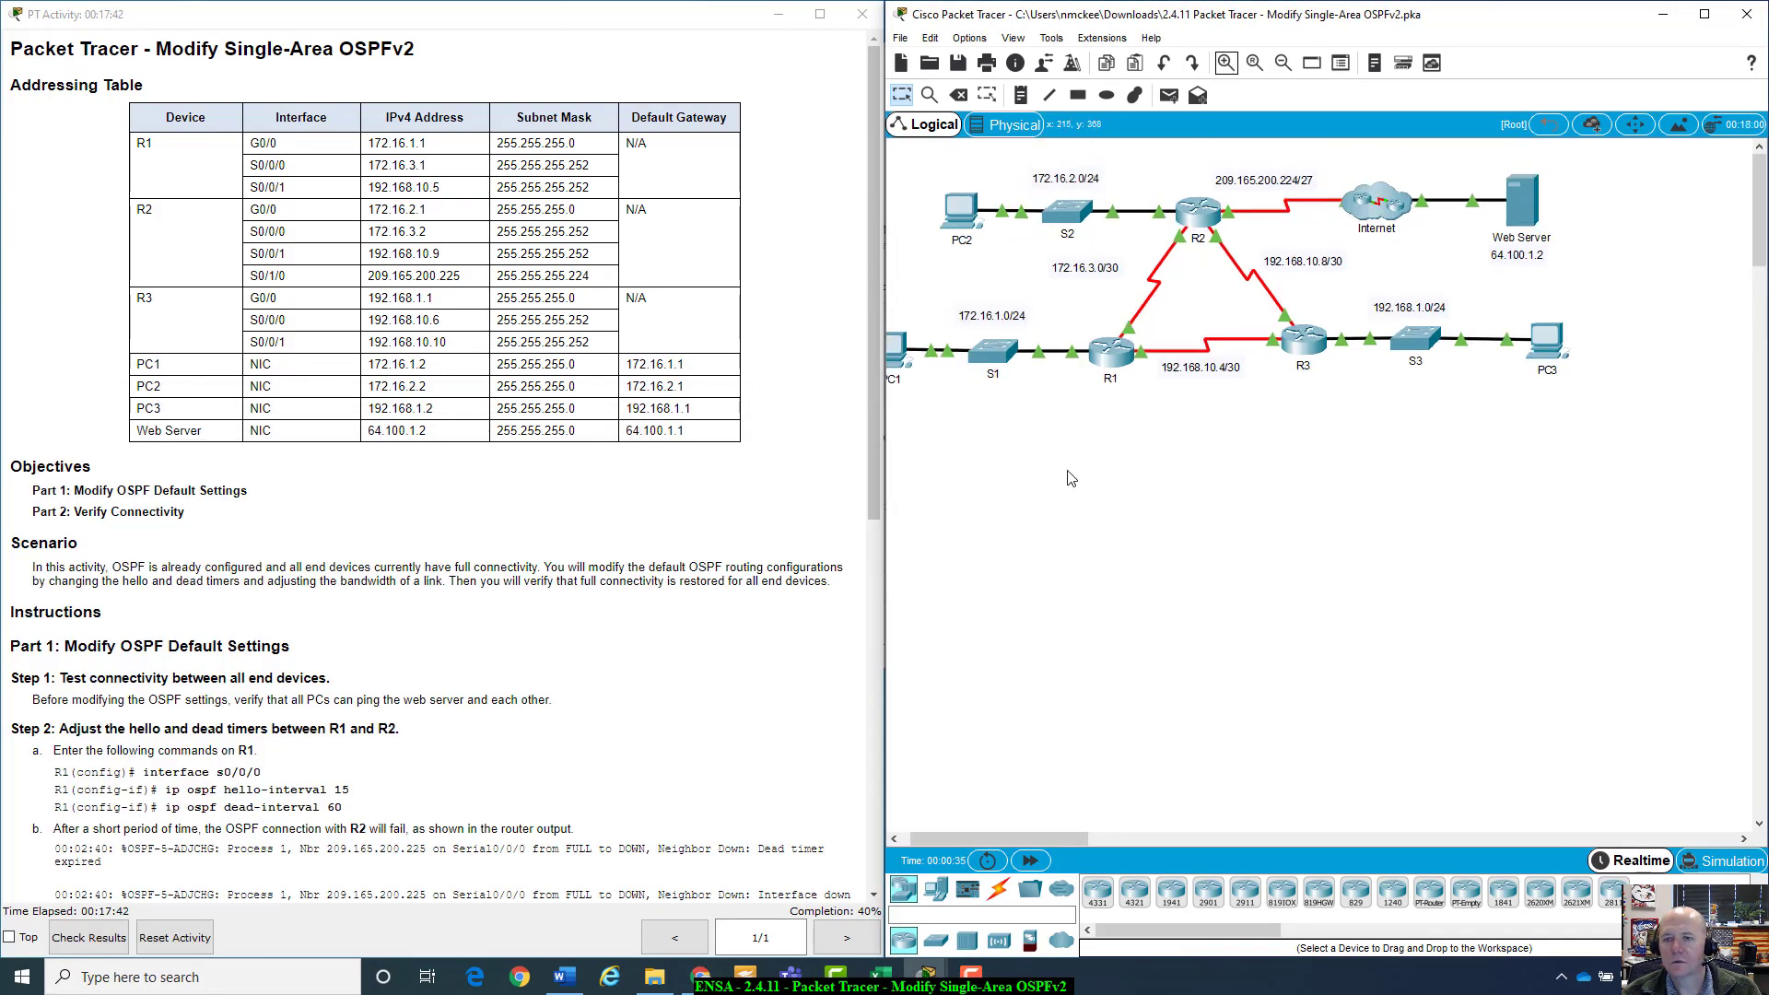
drag(929, 838, 919, 838)
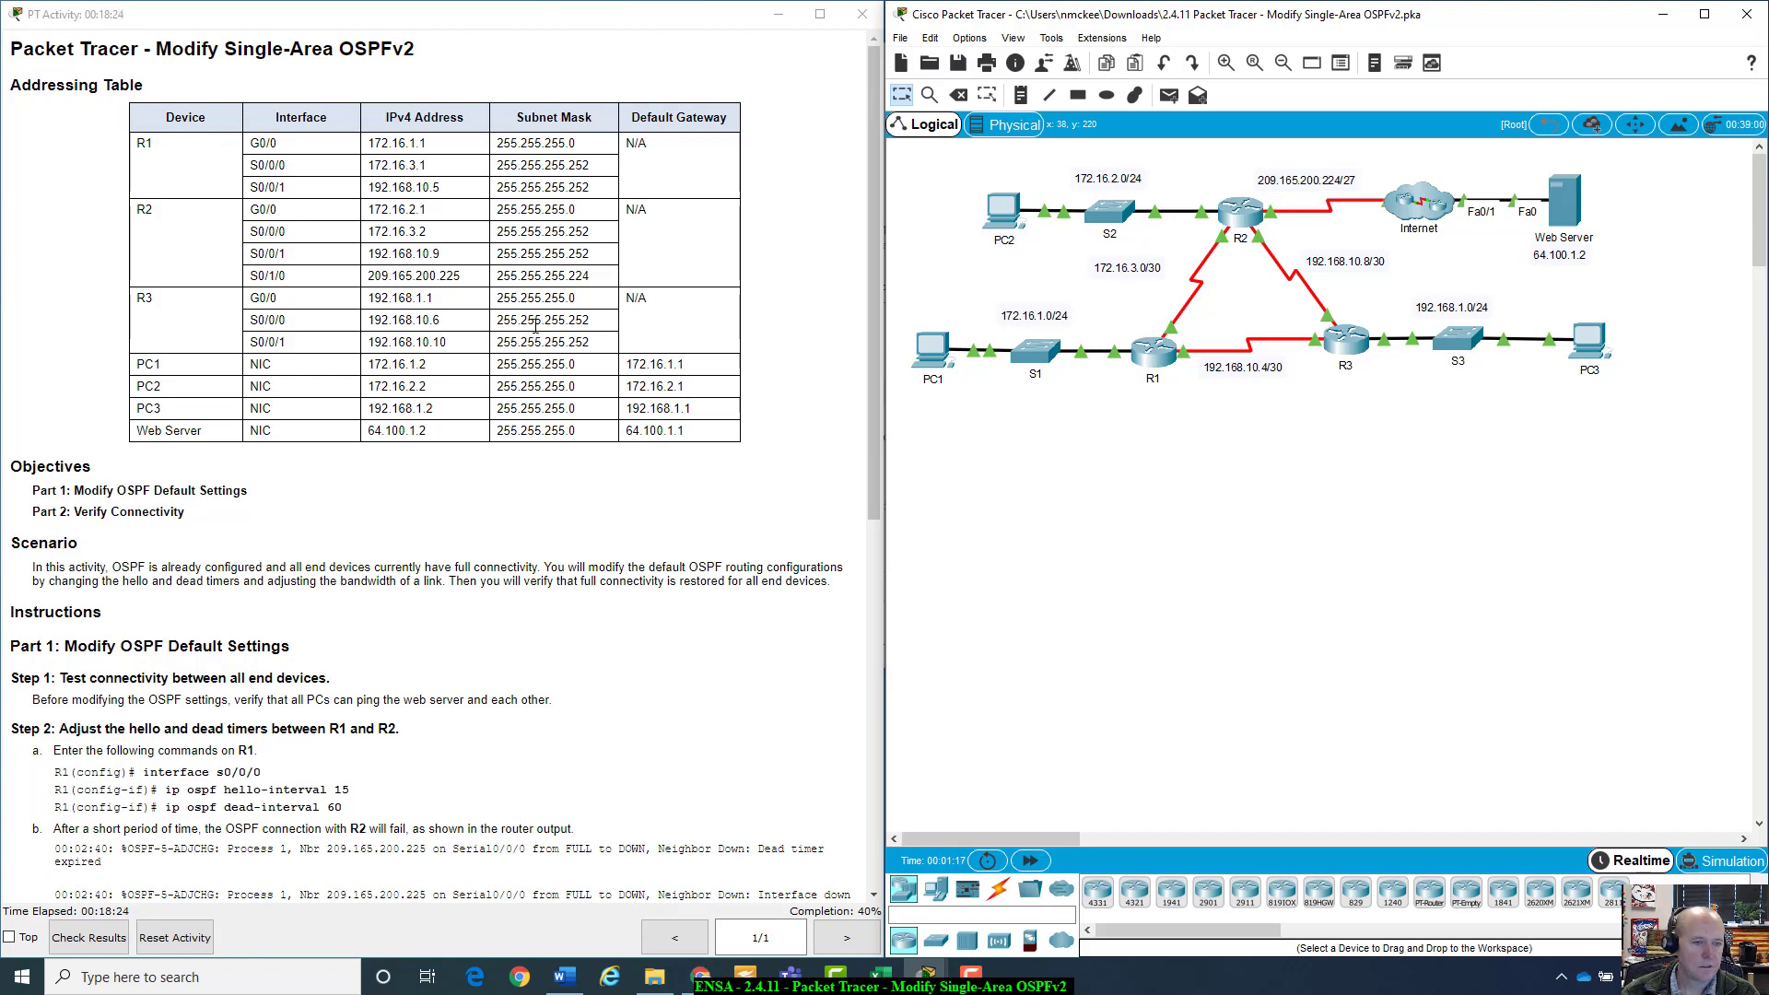
scroll(535, 326, down, 5)
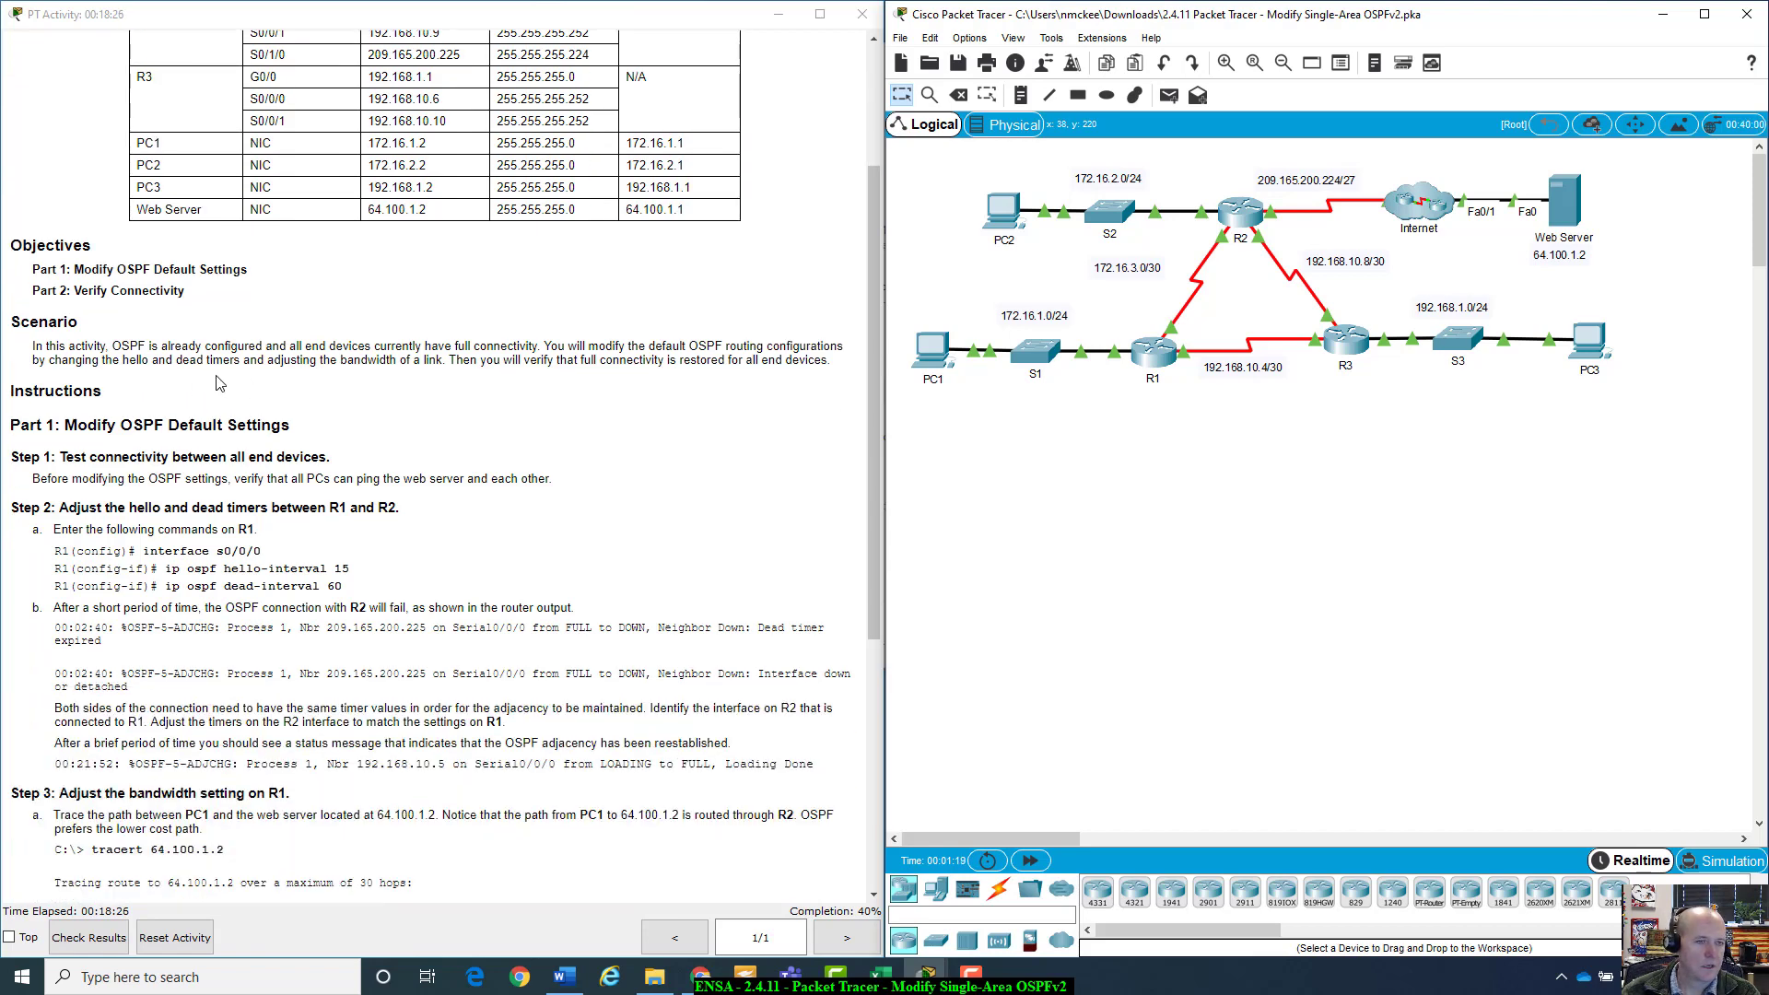
scroll(192, 393, down, 1)
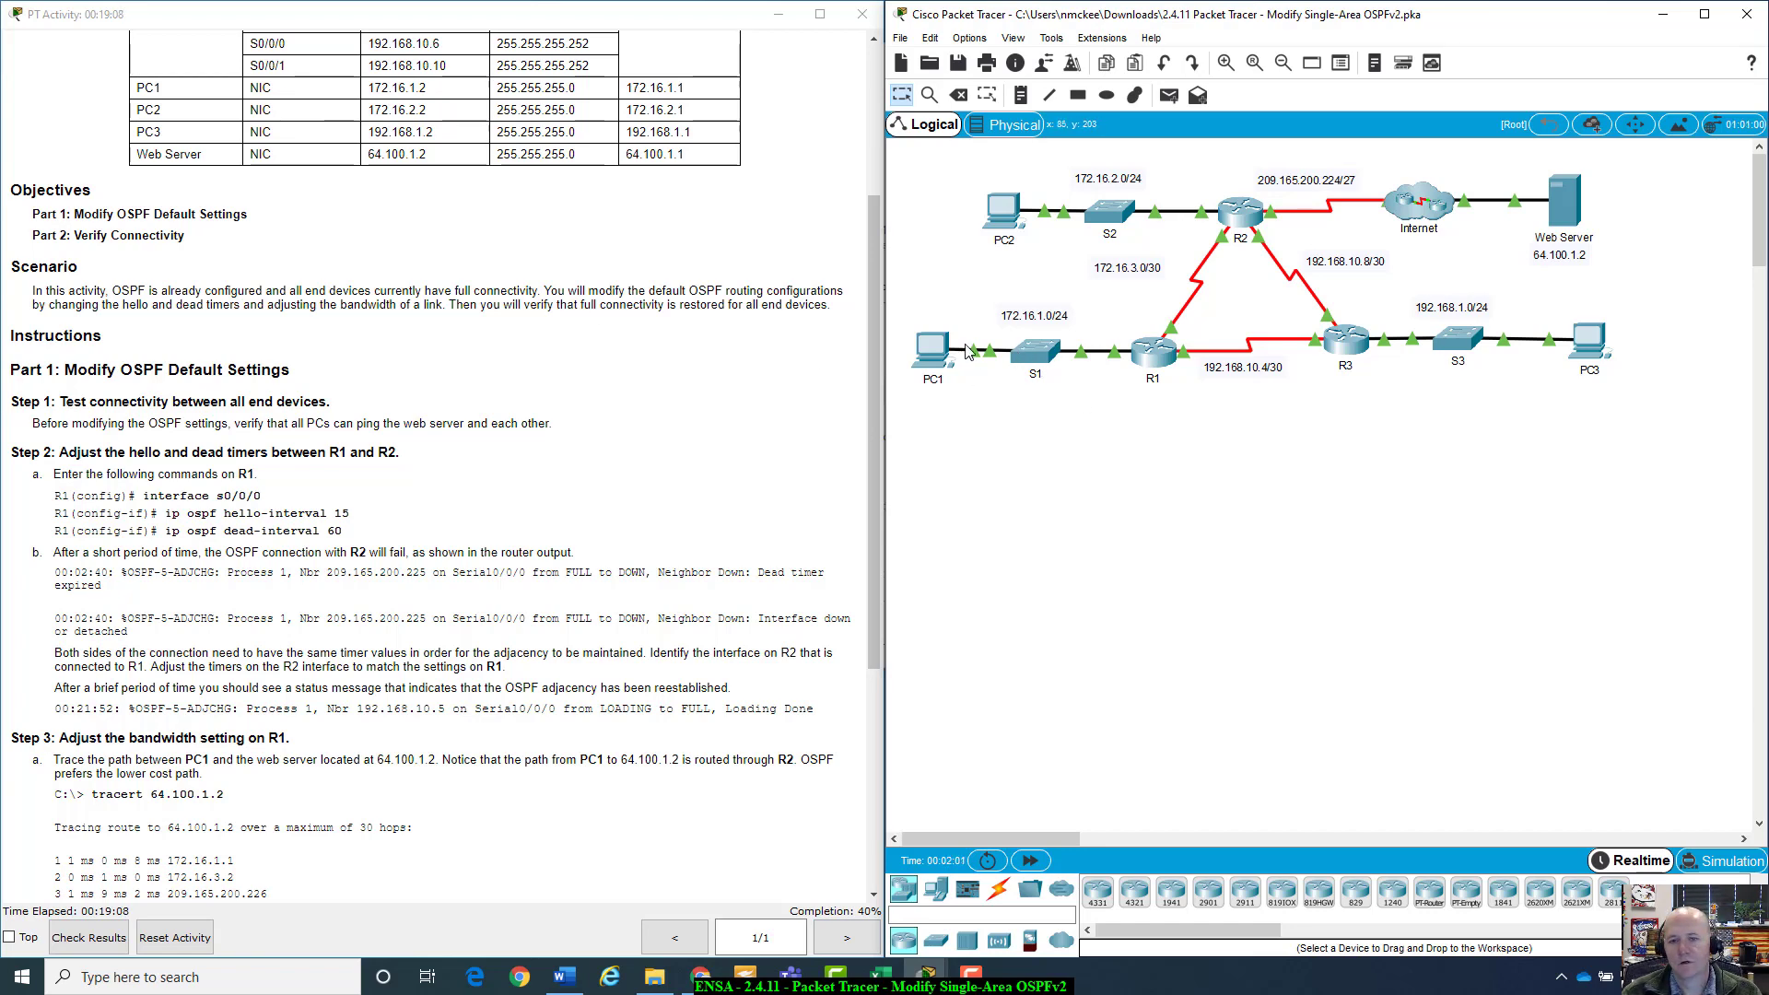
Ping the web server at 64.100.1.2 from PC1's command prompt and close the PC1 window
click(931, 350)
drag(979, 221, 1198, 294)
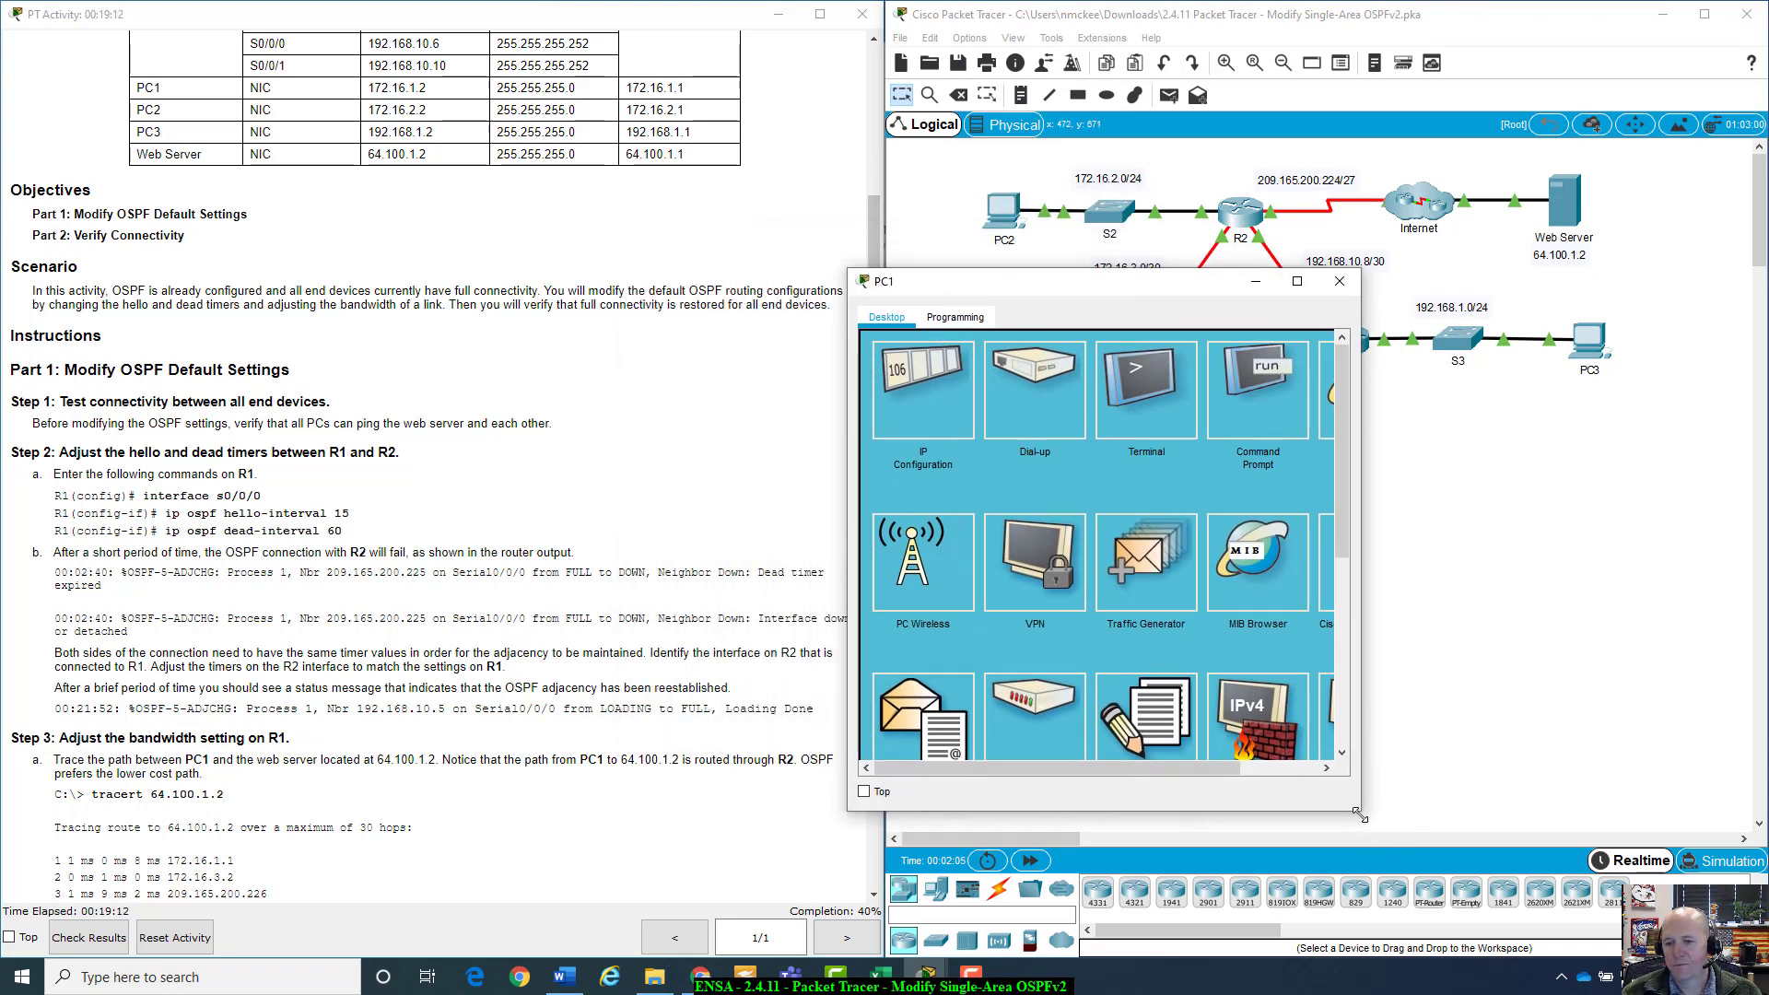
drag(1358, 816, 1582, 813)
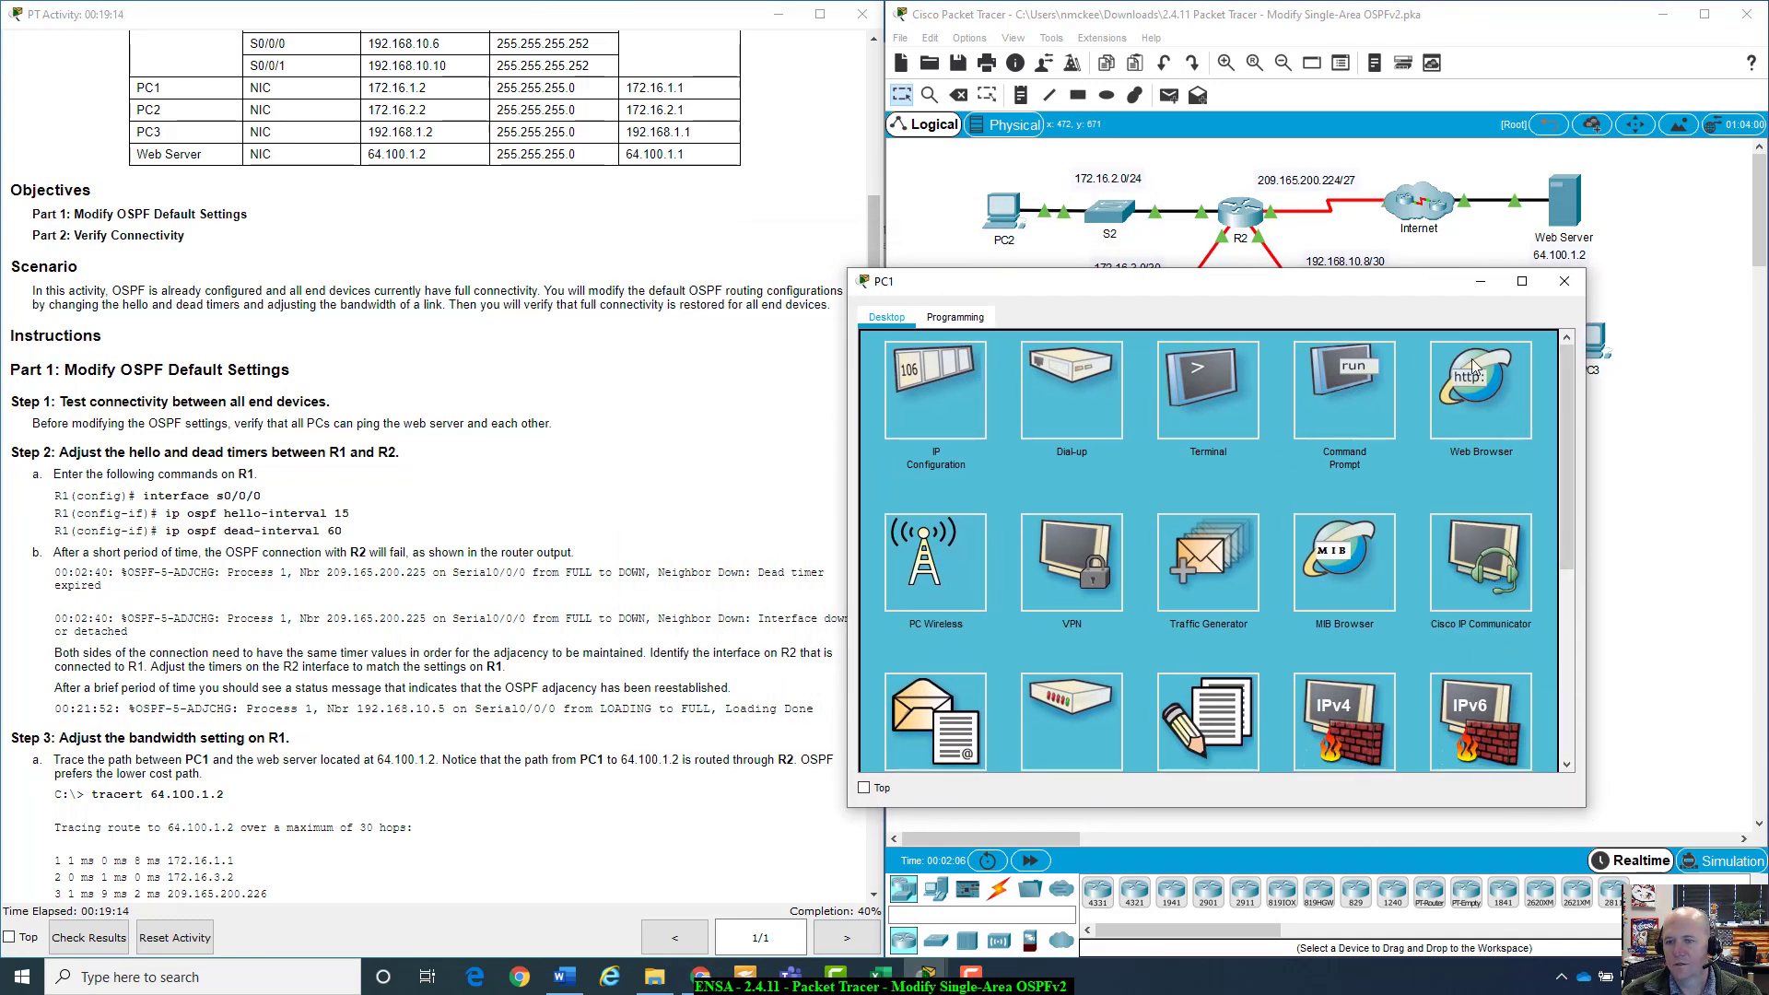
drag(1439, 286, 1437, 457)
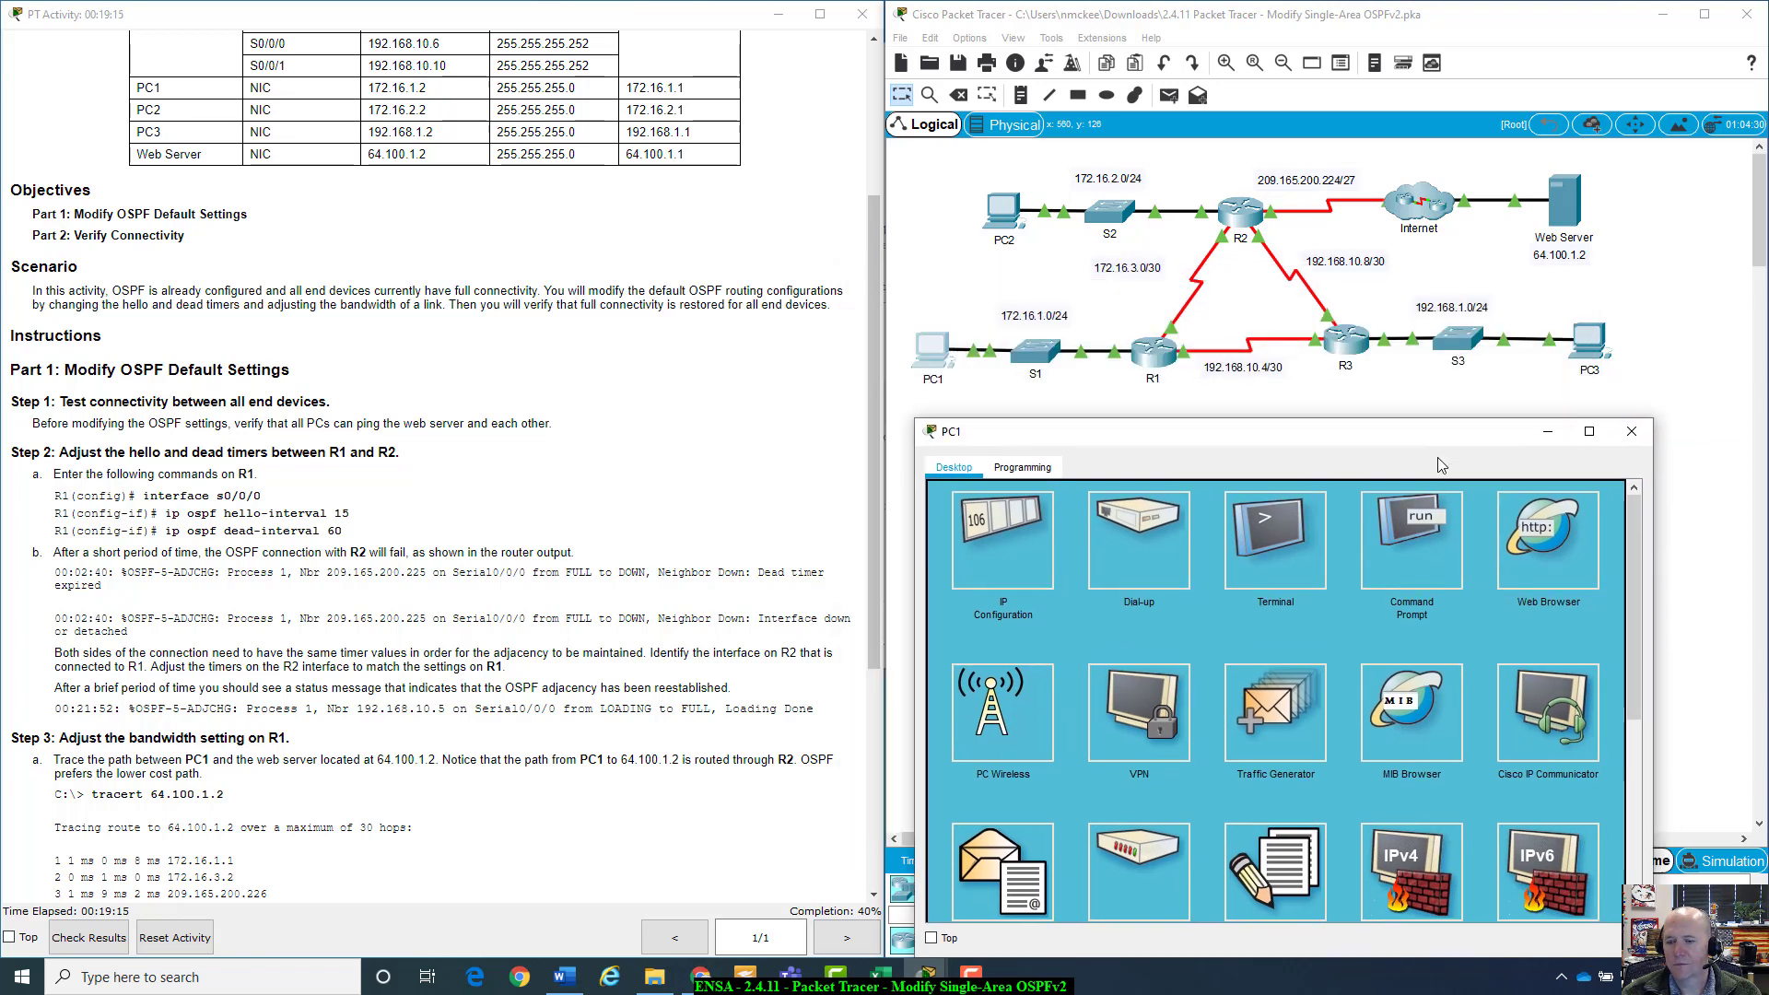
click(1407, 544)
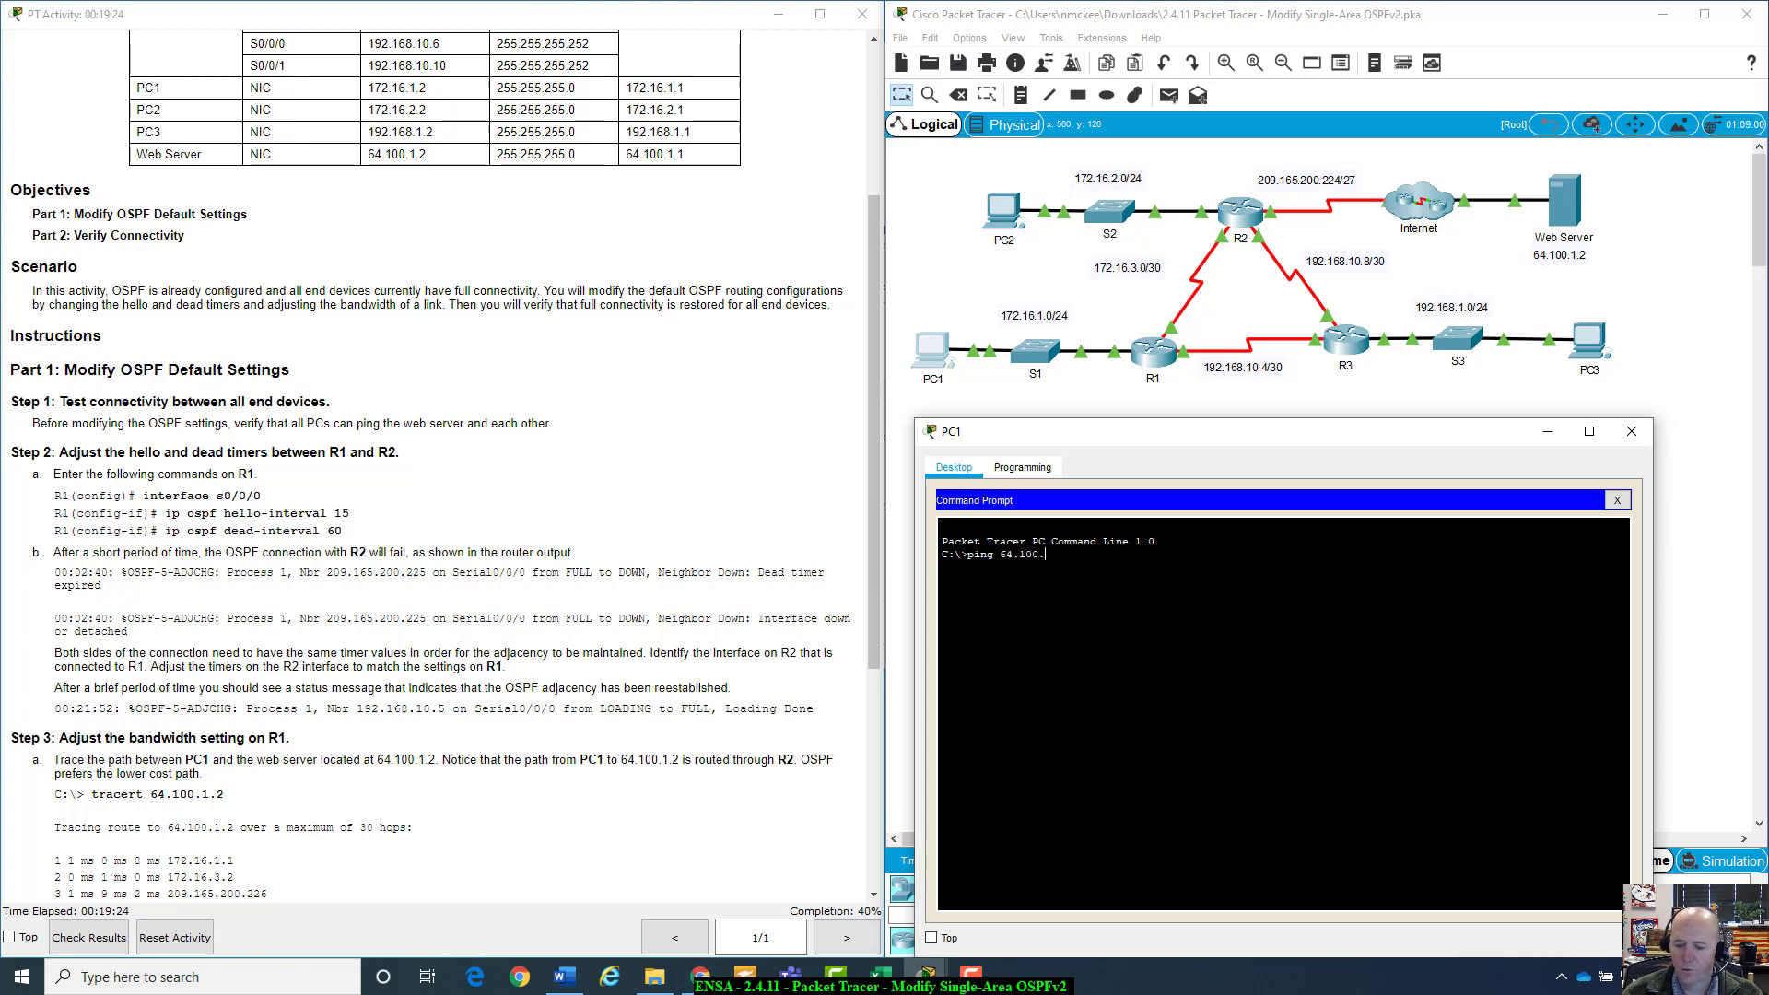
text(ping 64.100.1.2)
key(Return)
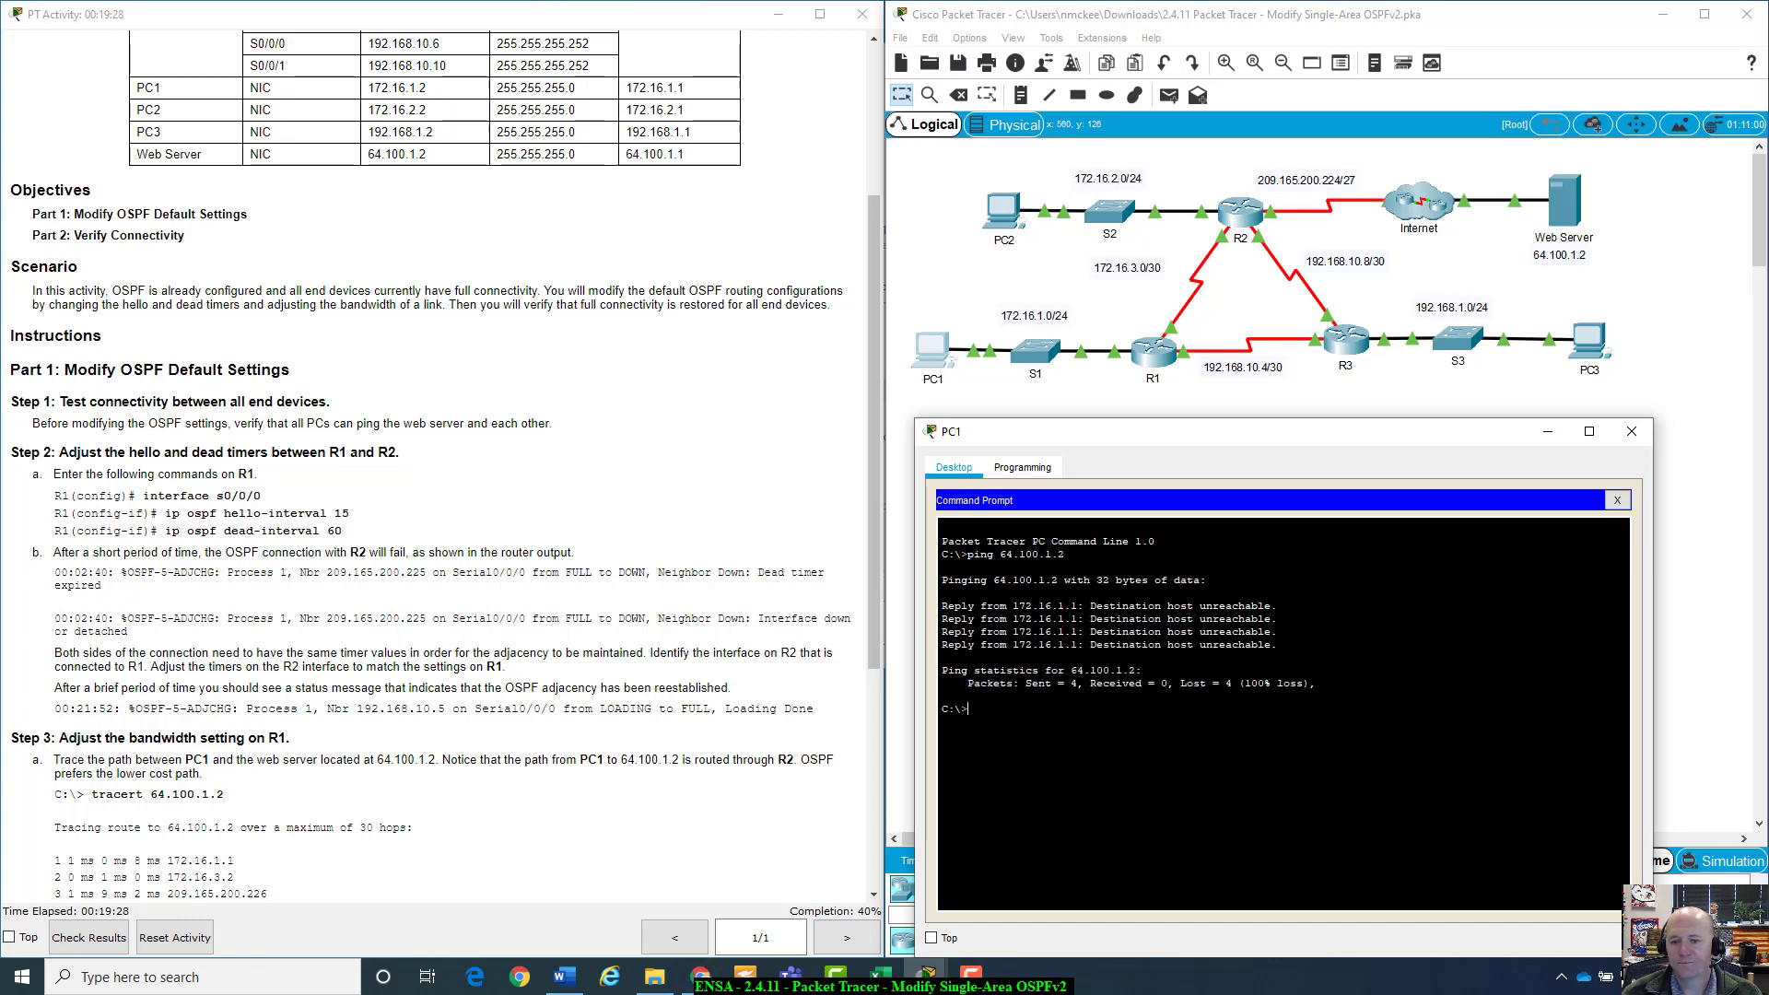
click(1631, 432)
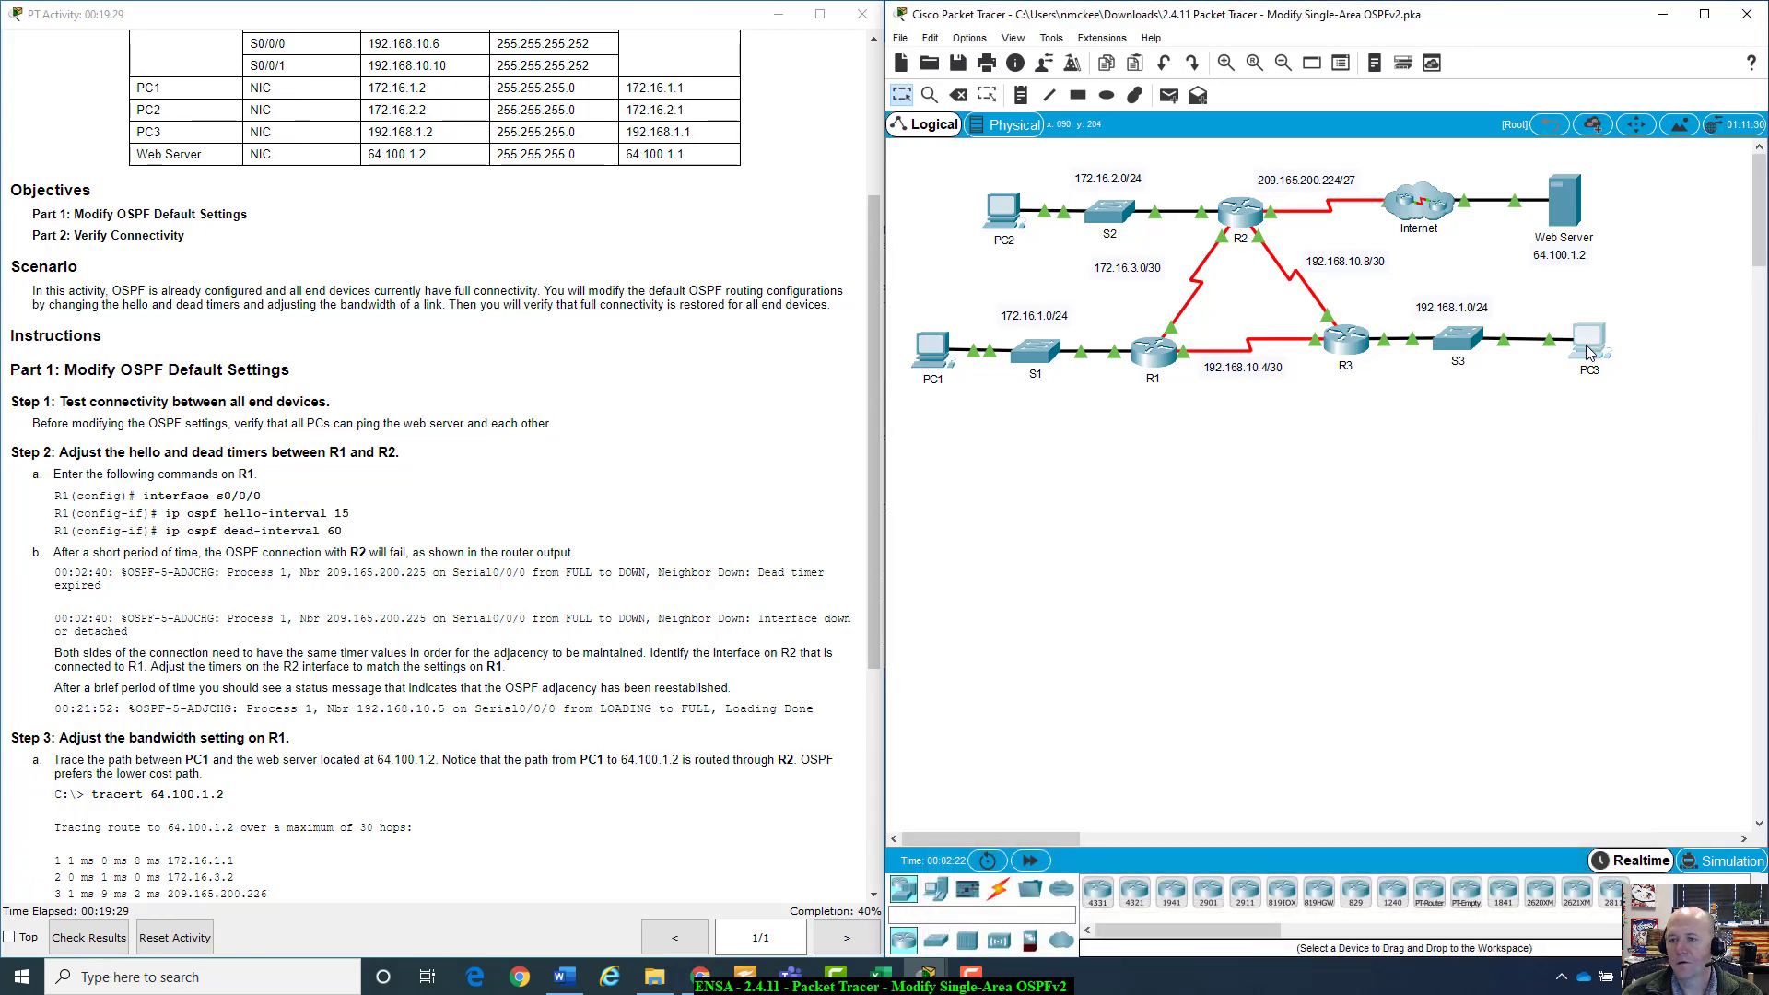
Ping the web server at 64.100.1.2 from PC3's command prompt, keeping the topology uncovered
click(1586, 343)
drag(983, 208, 1234, 388)
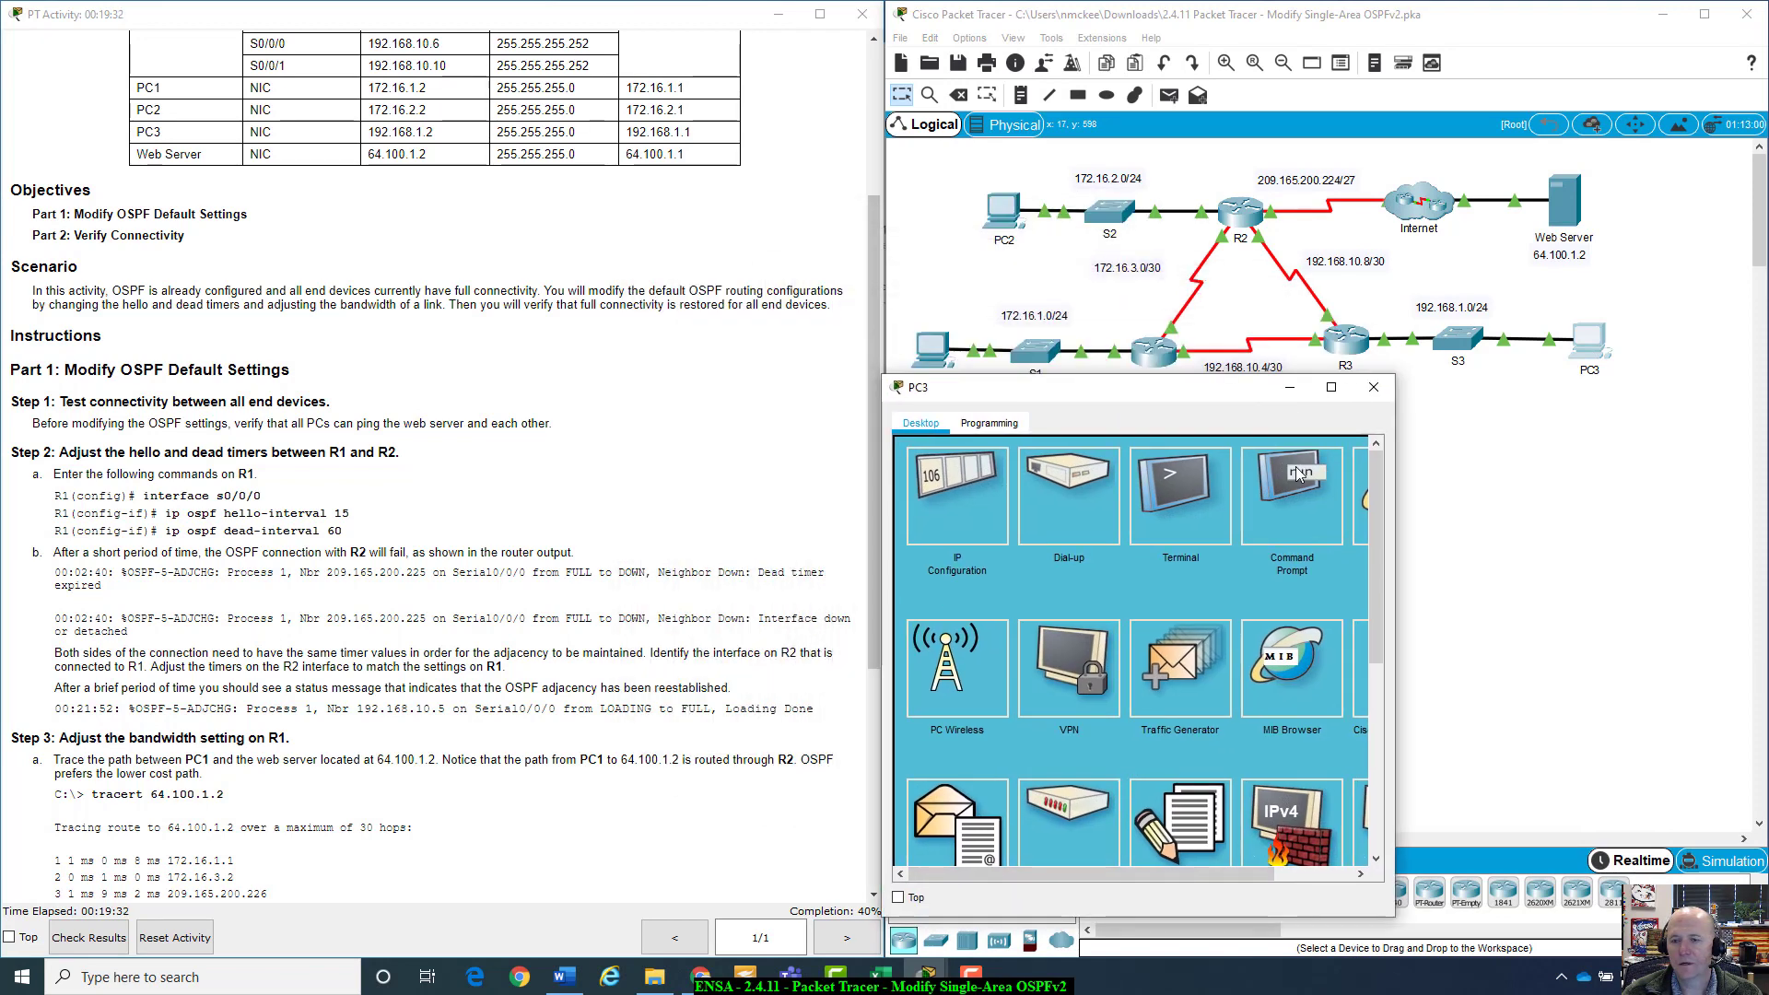
click(1294, 470)
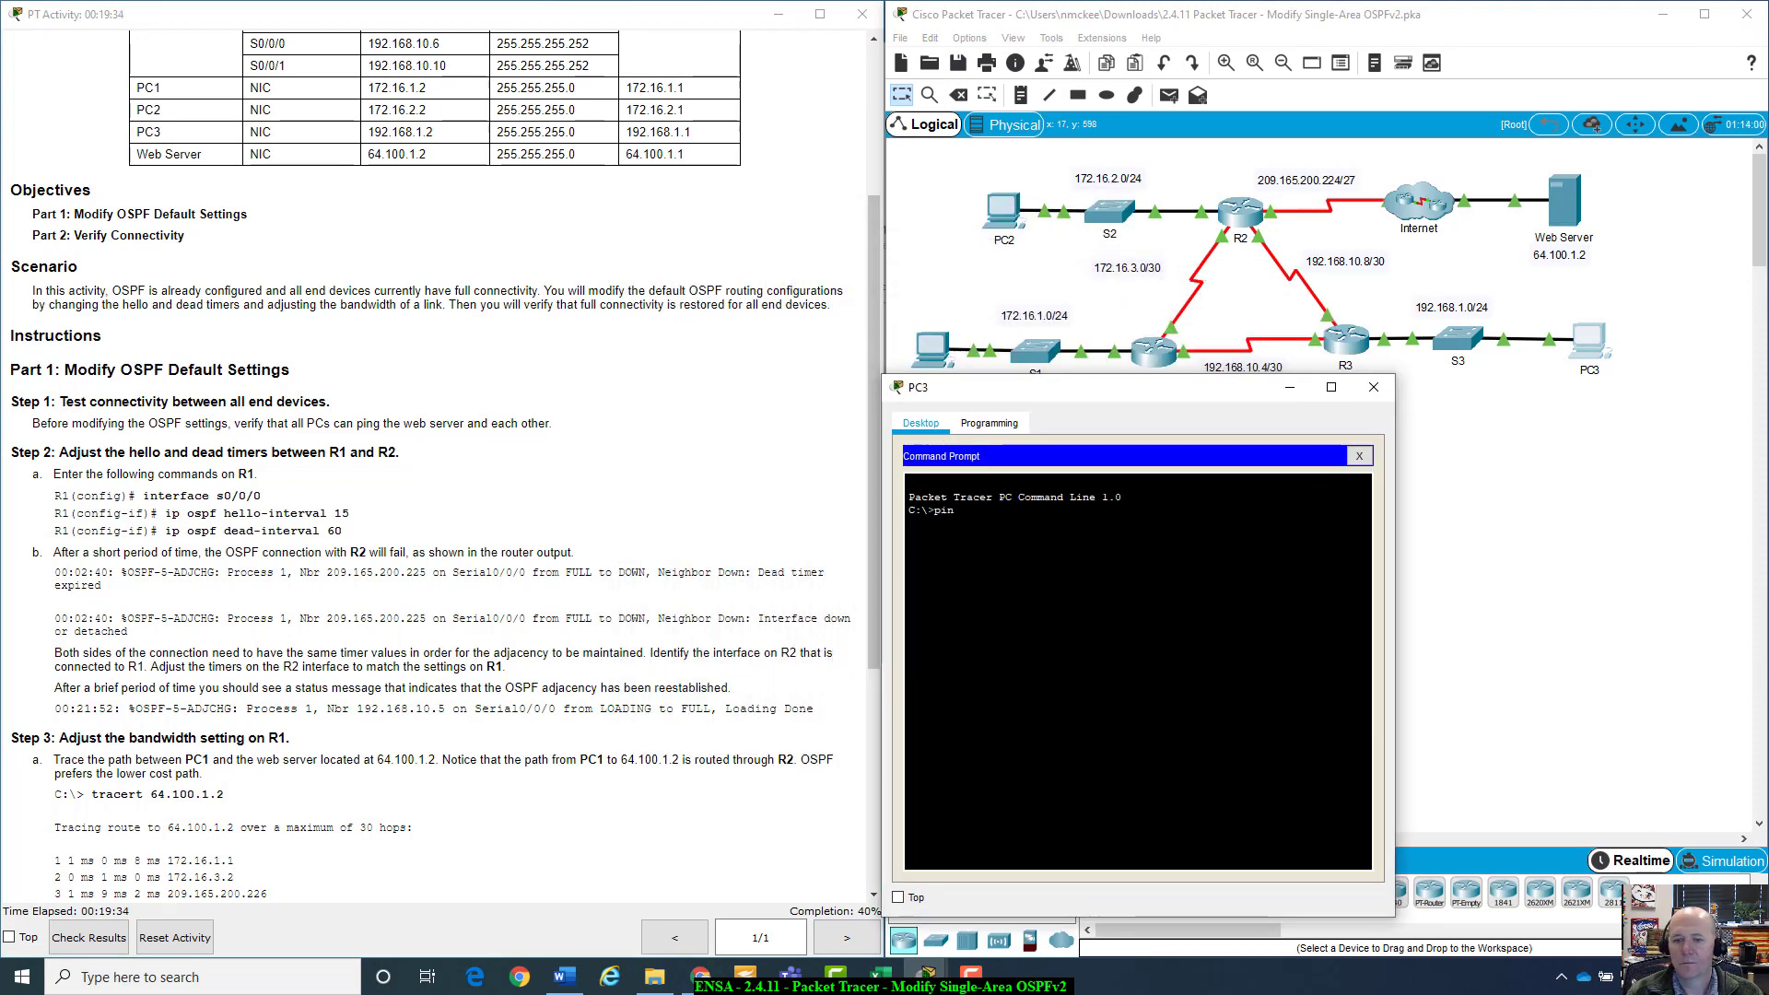
text(ping 64)
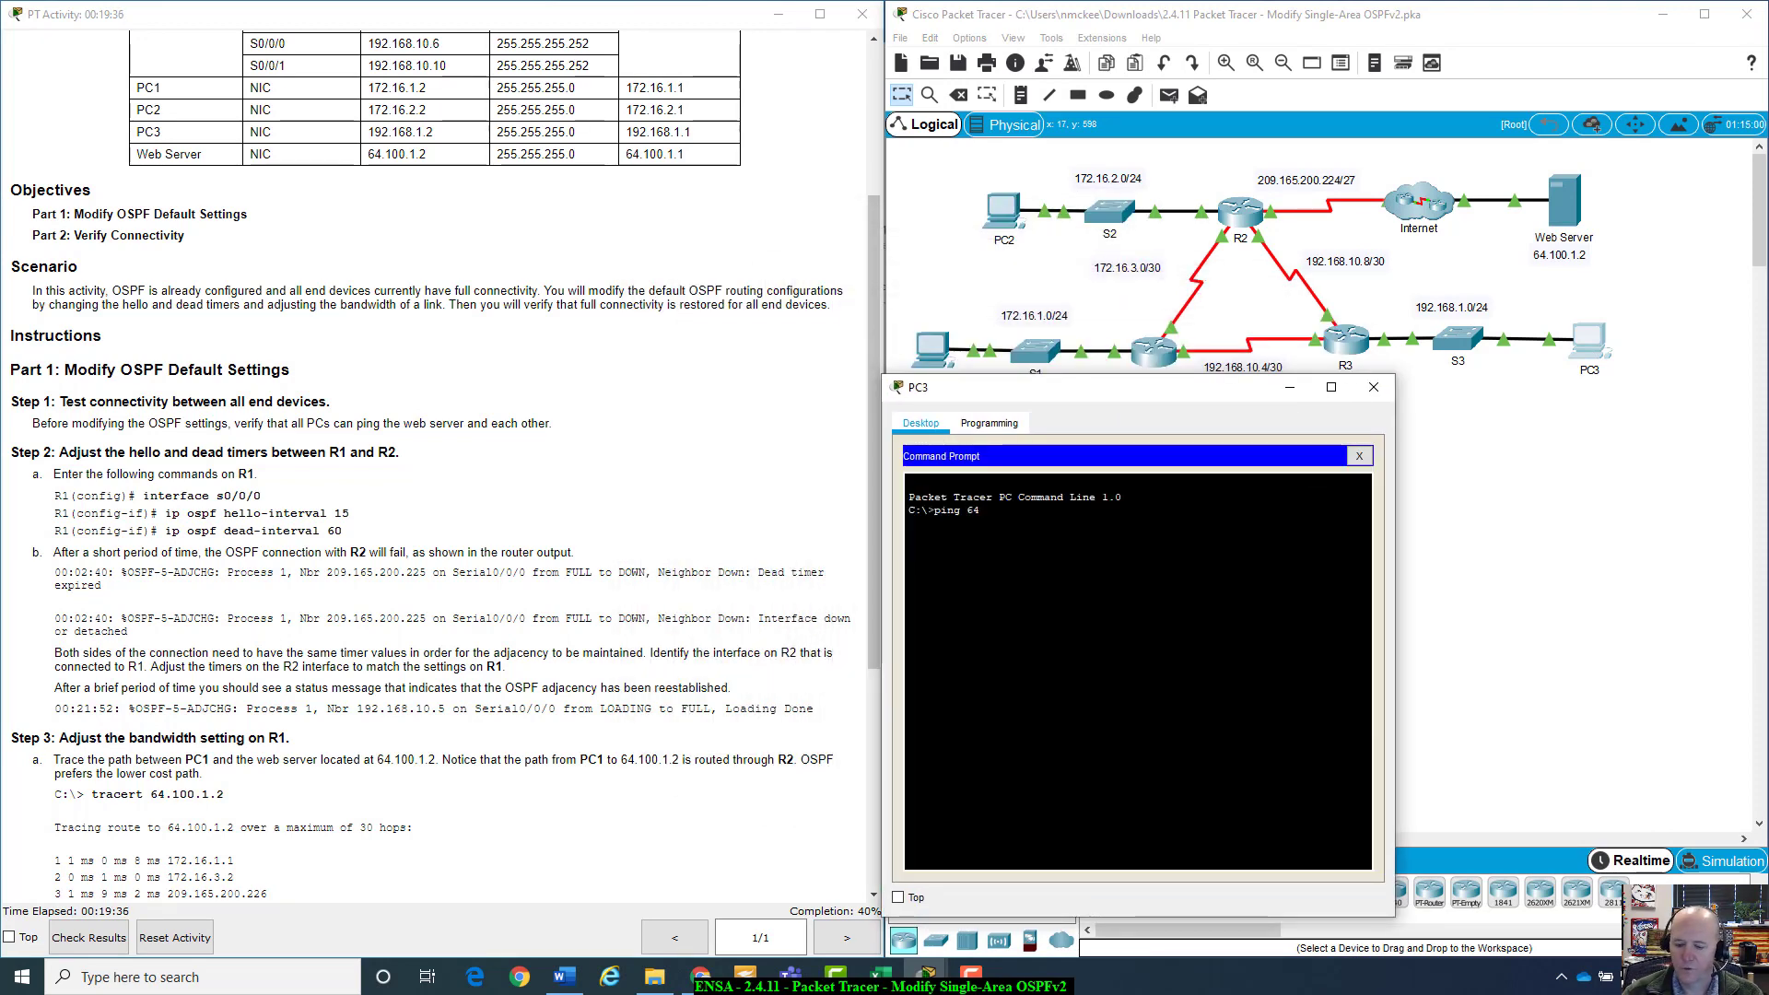
text(.100.1.2)
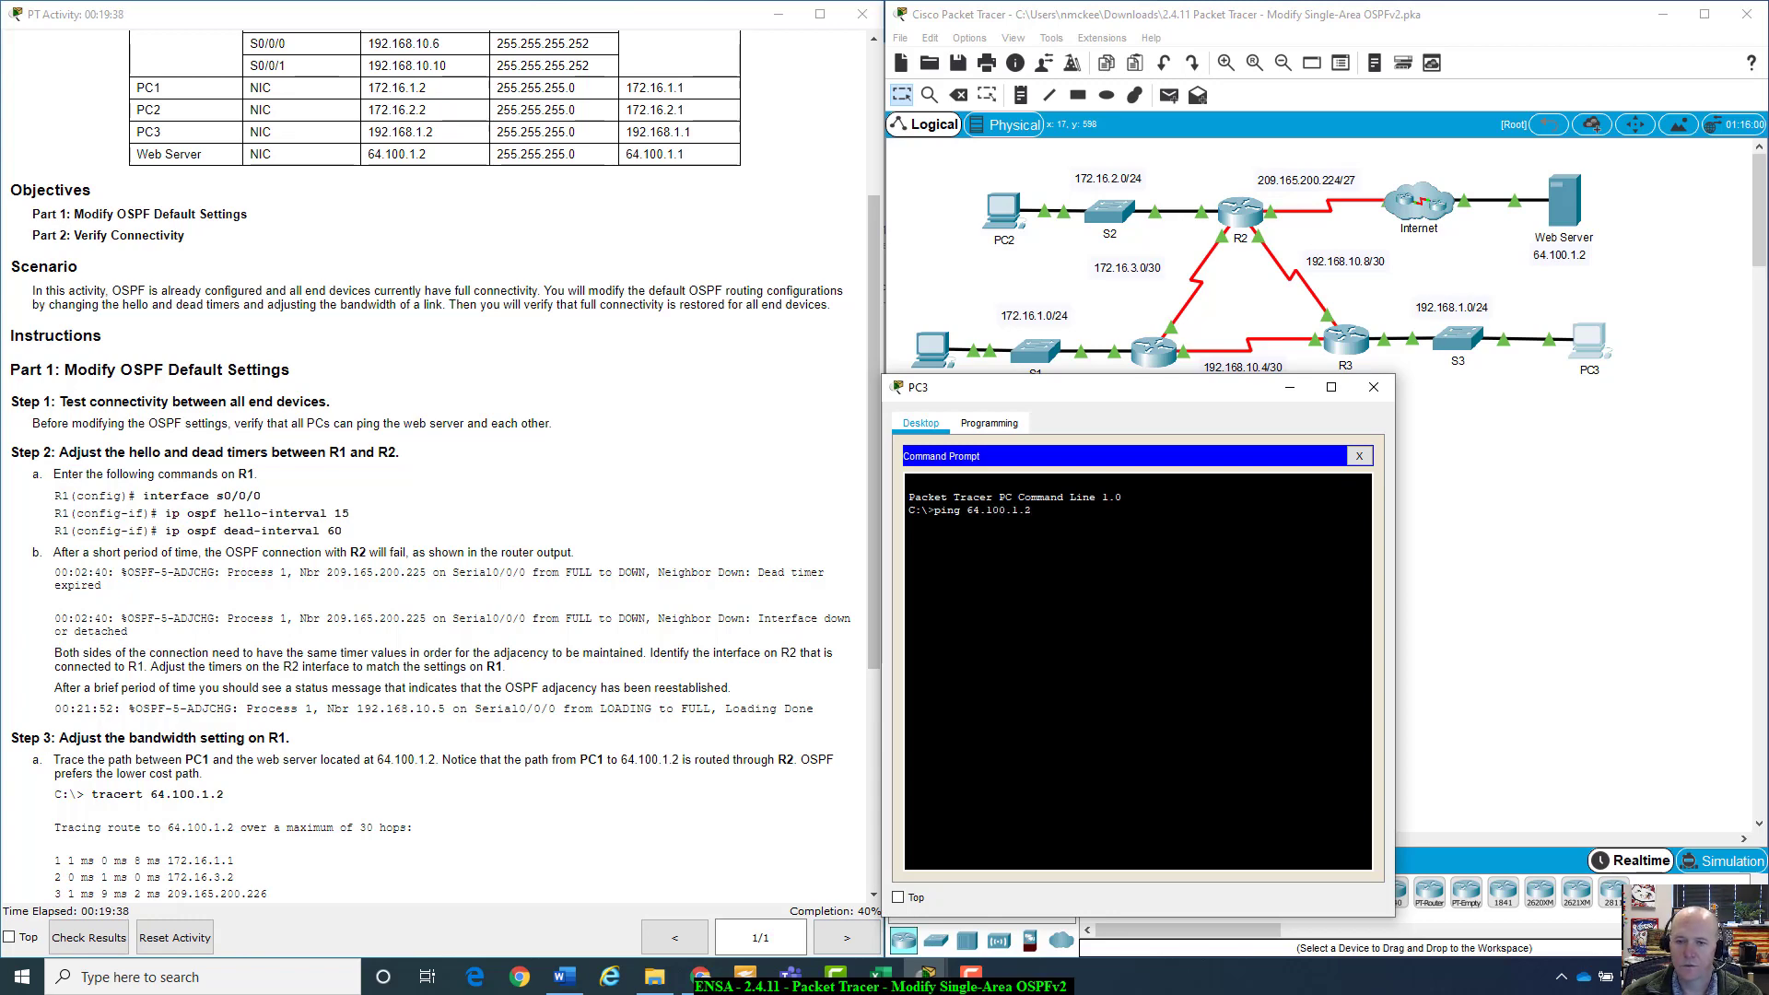
key(Return)
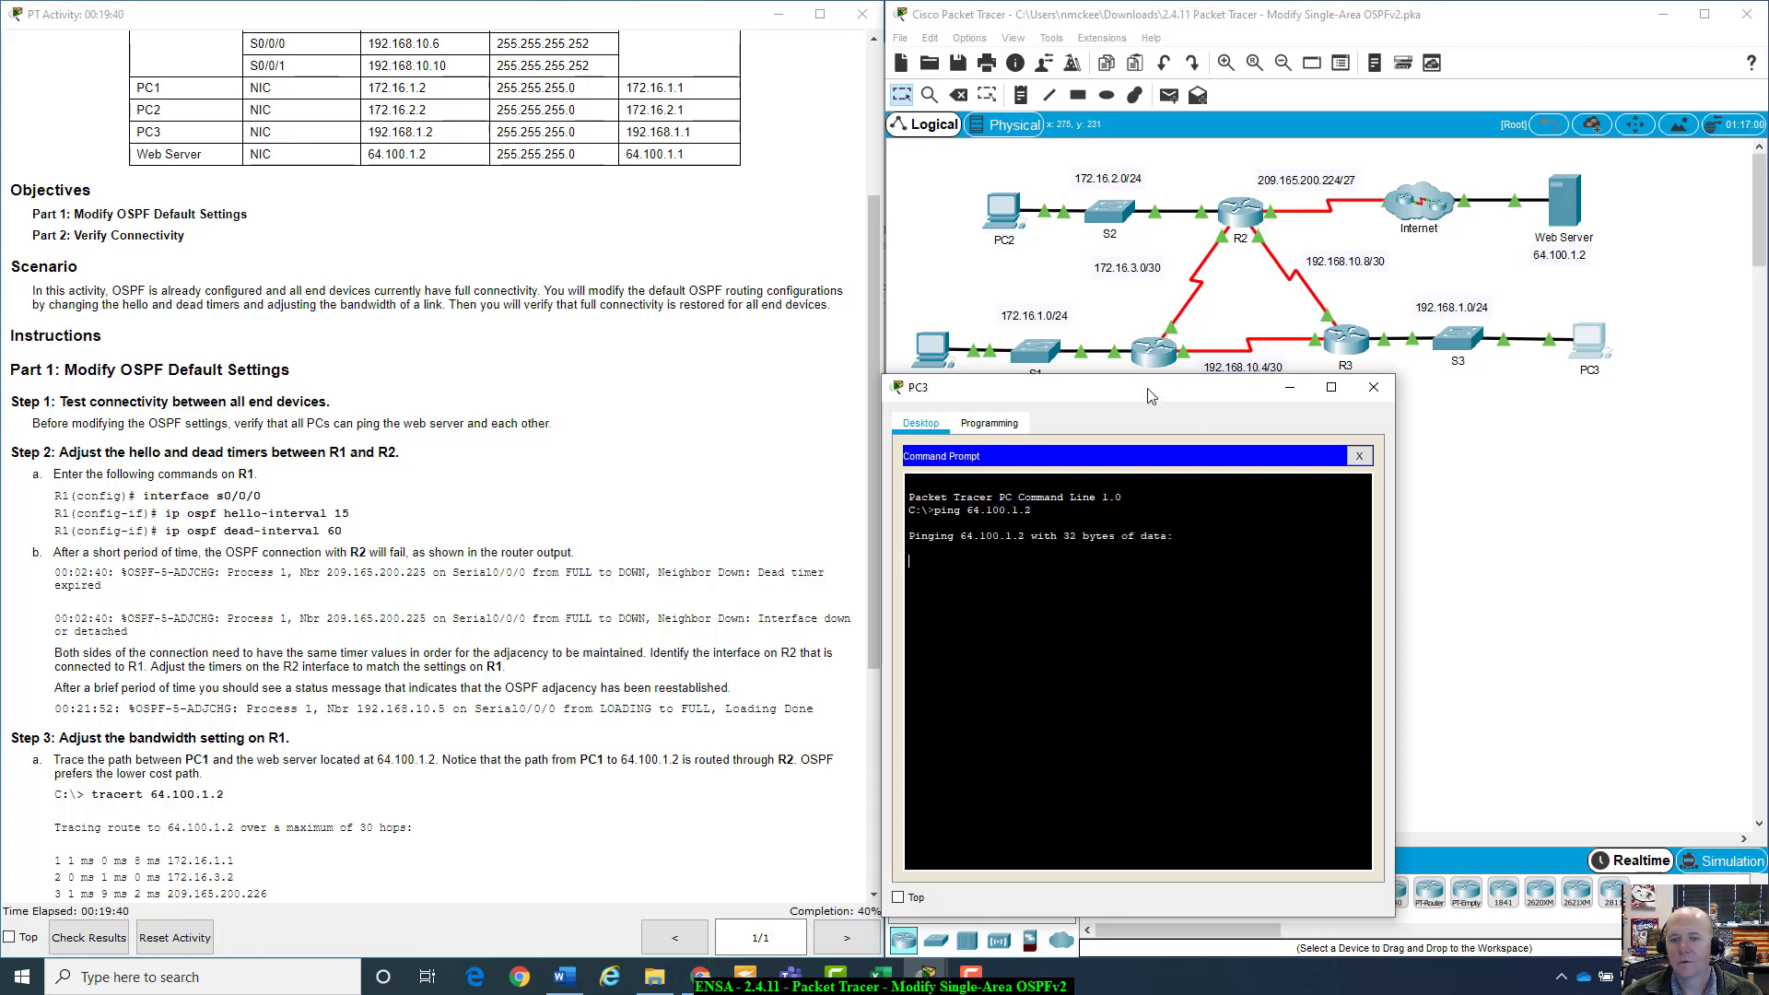
drag(1148, 396, 1371, 422)
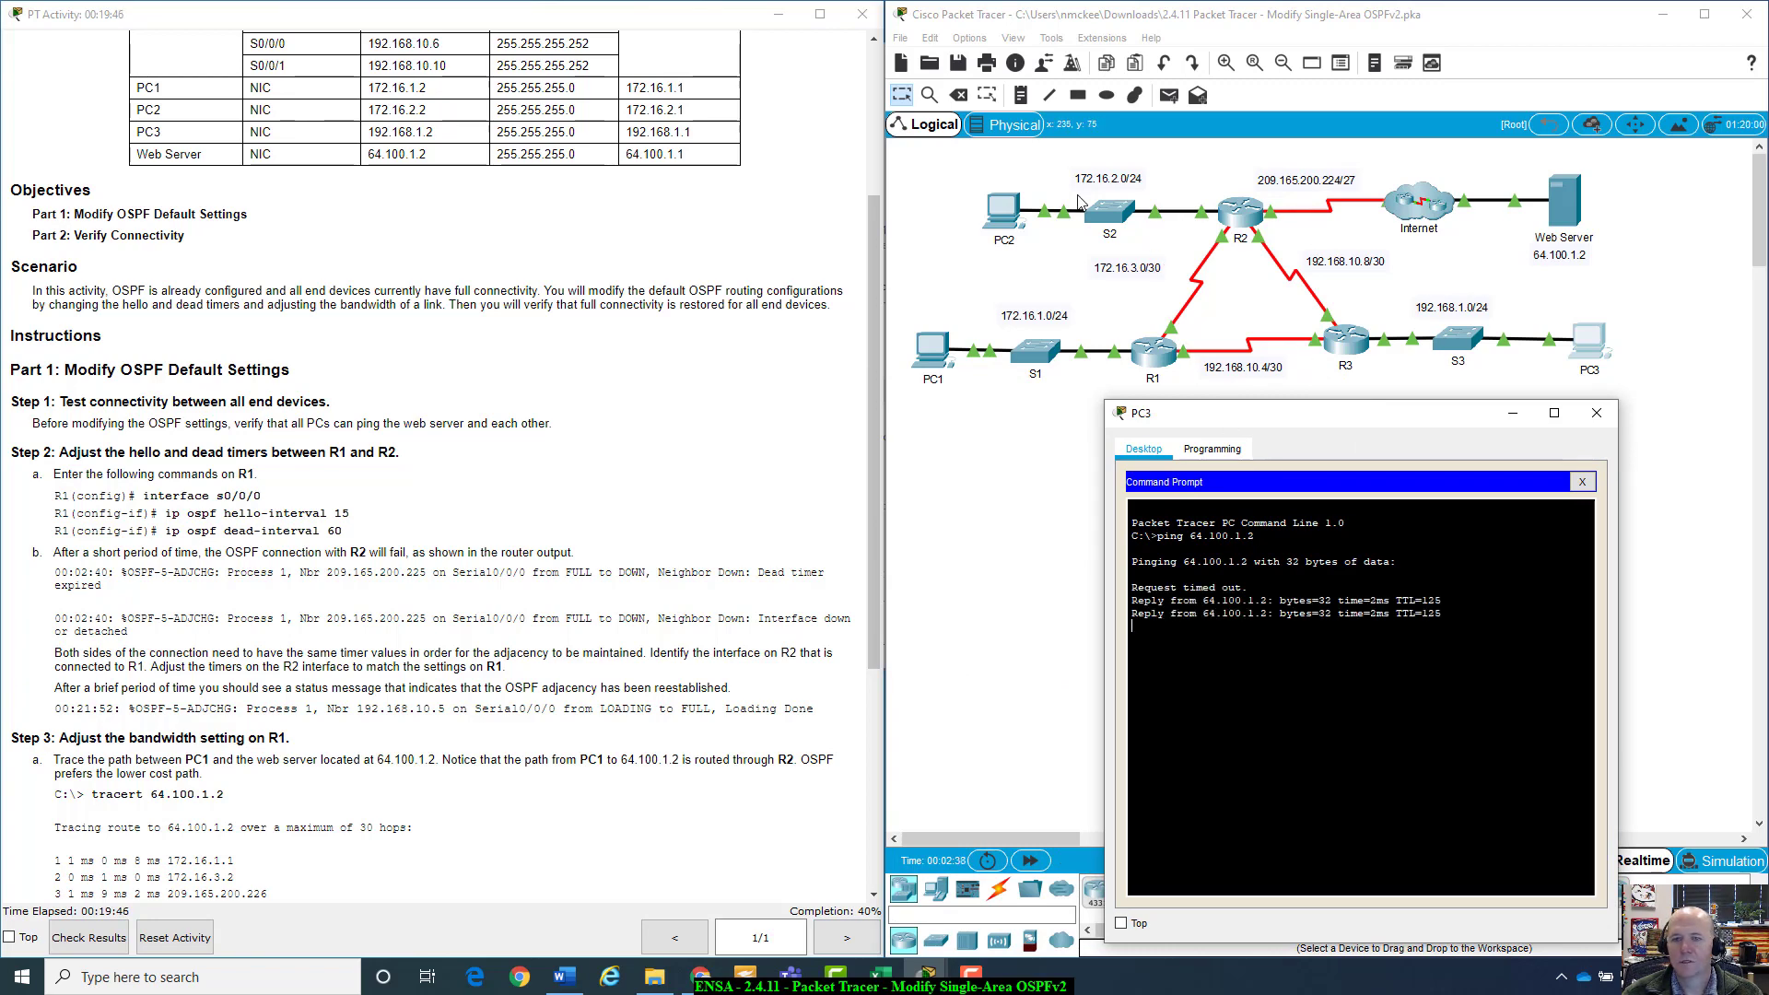
Ping the web server at 64.100.1.2 from PC2's command prompt, keeping the topology uncovered
click(999, 221)
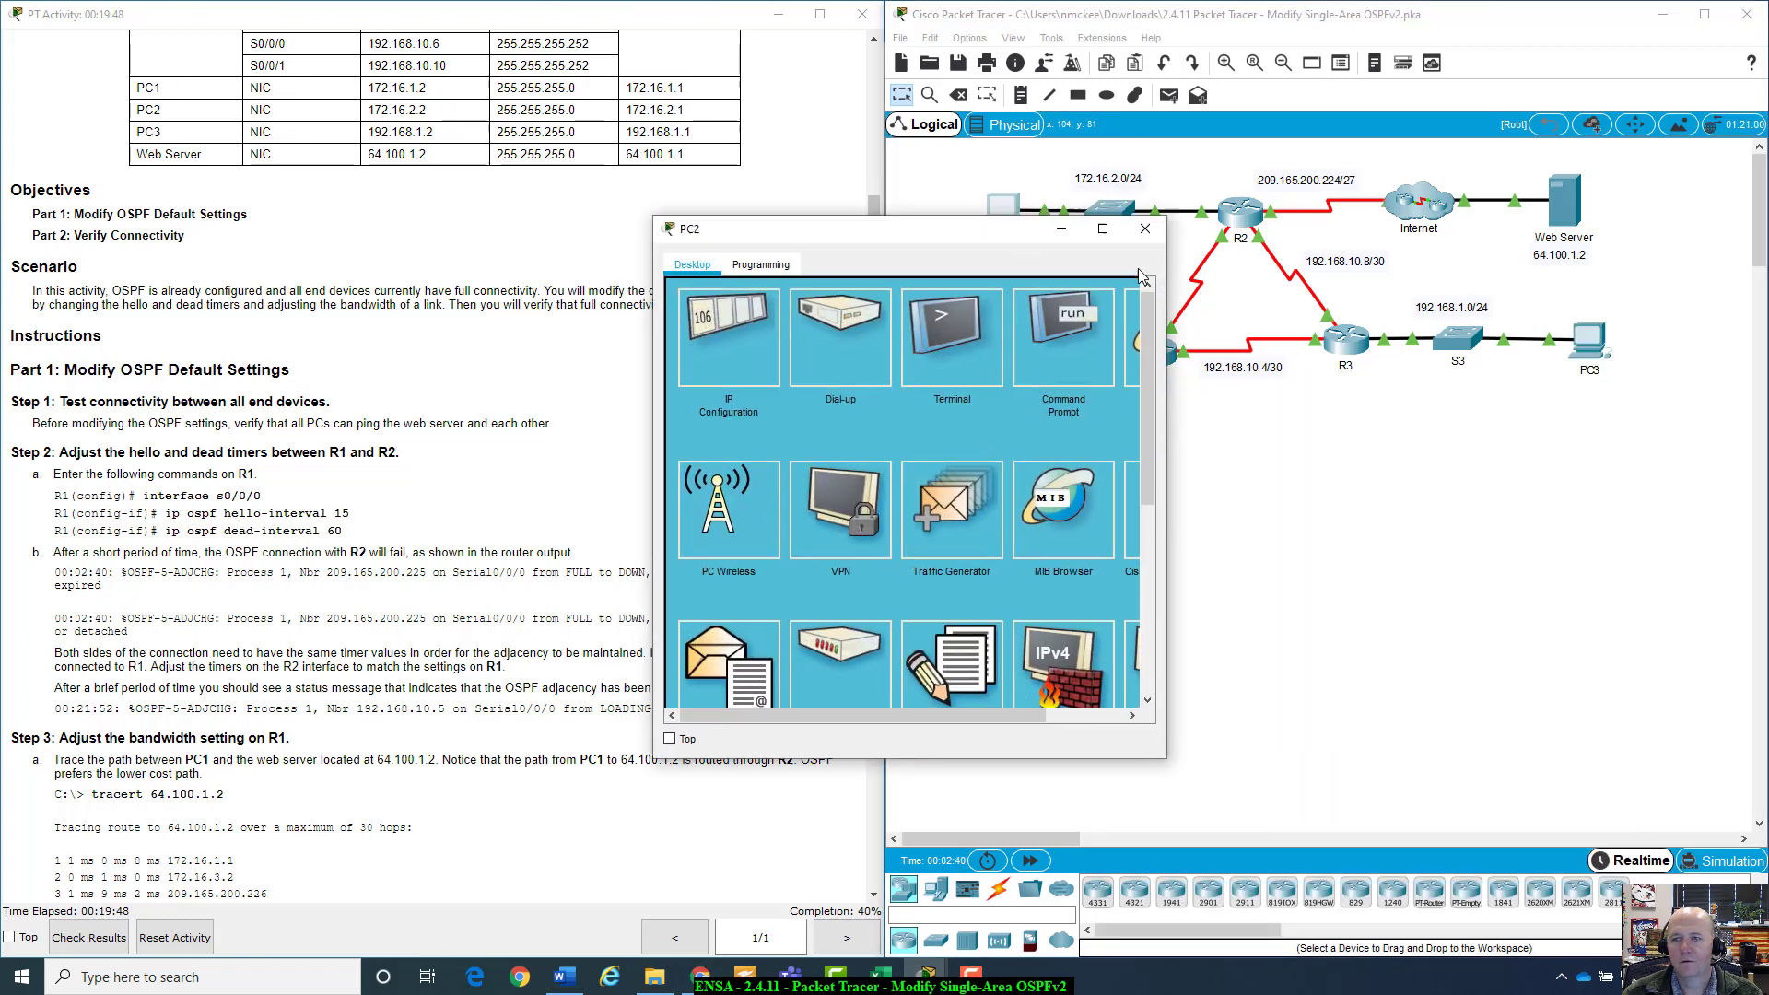
click(1346, 457)
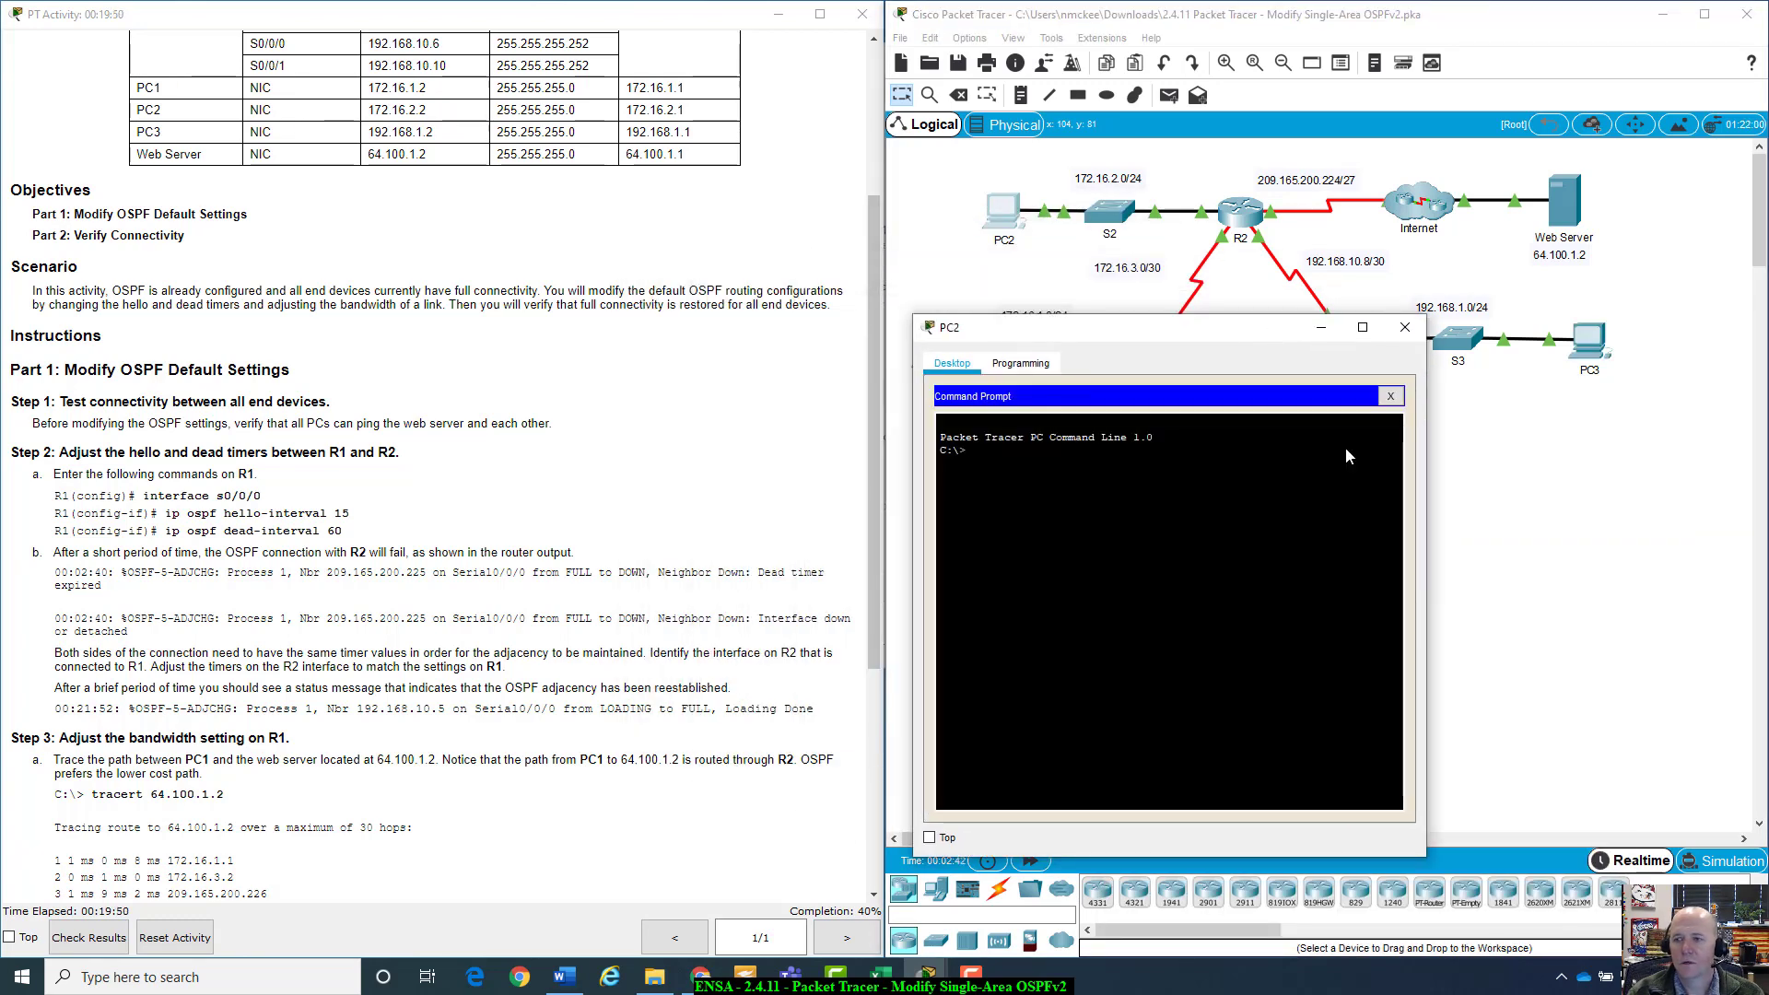
text(ping 64.100.)
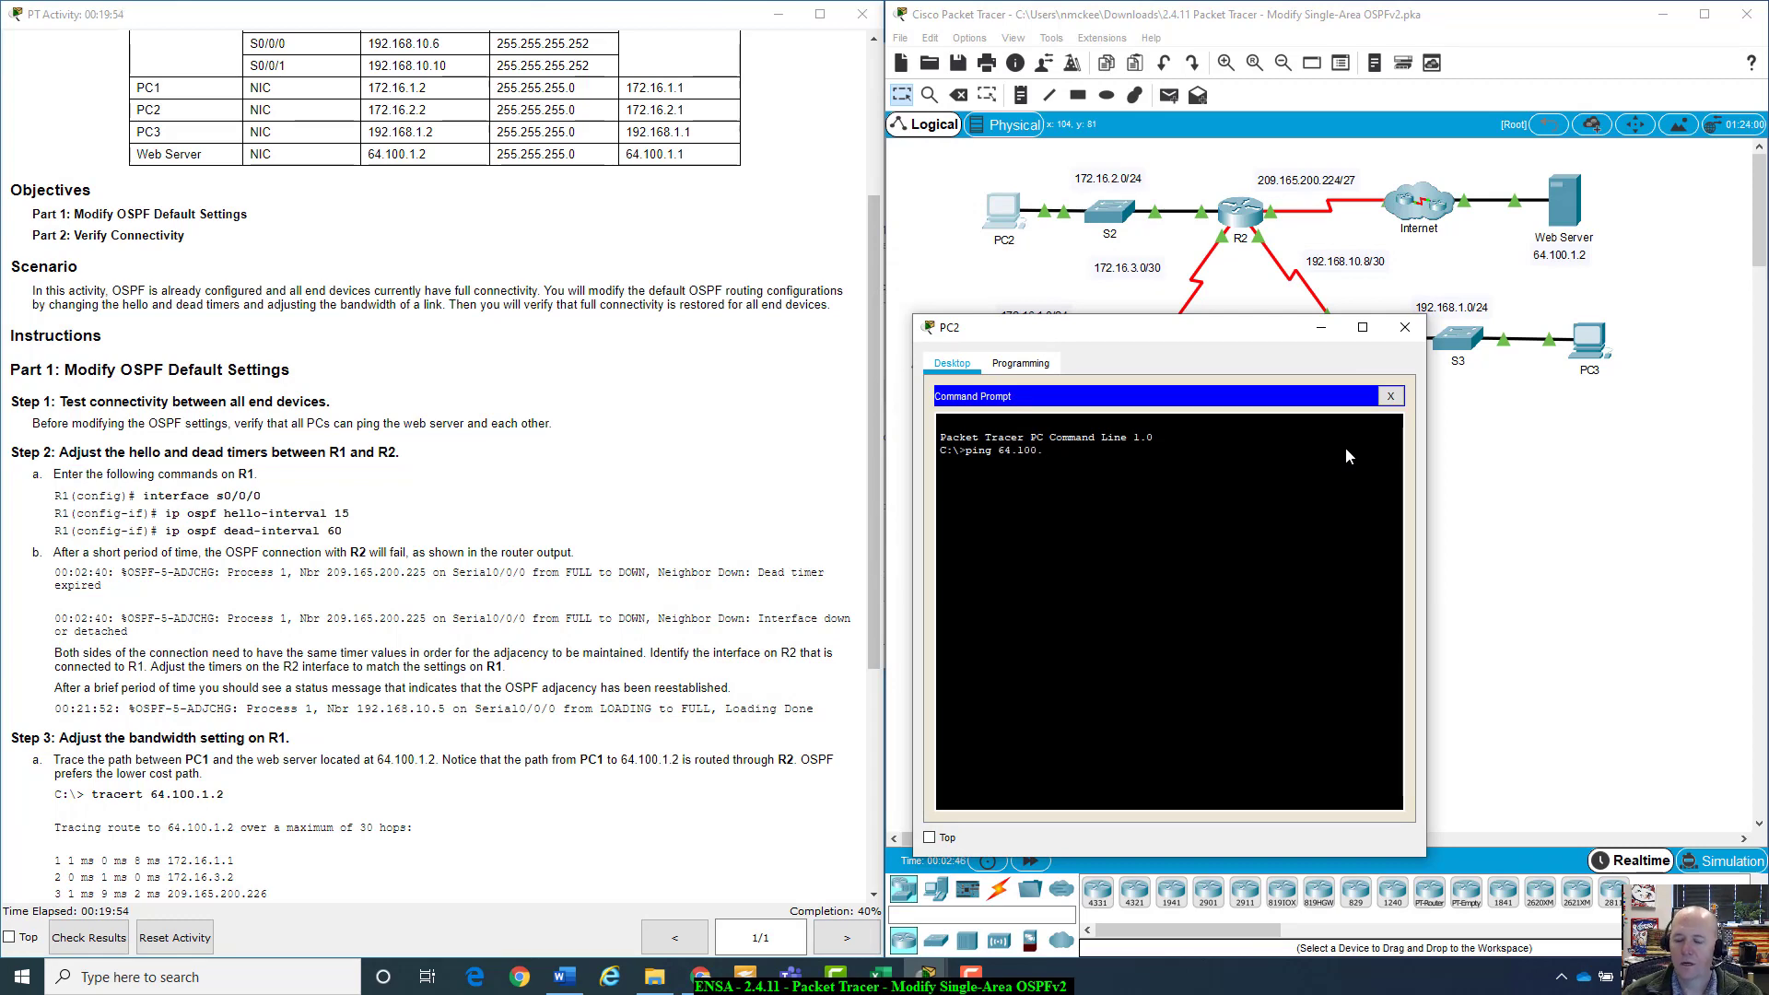
text(1.2)
key(Return)
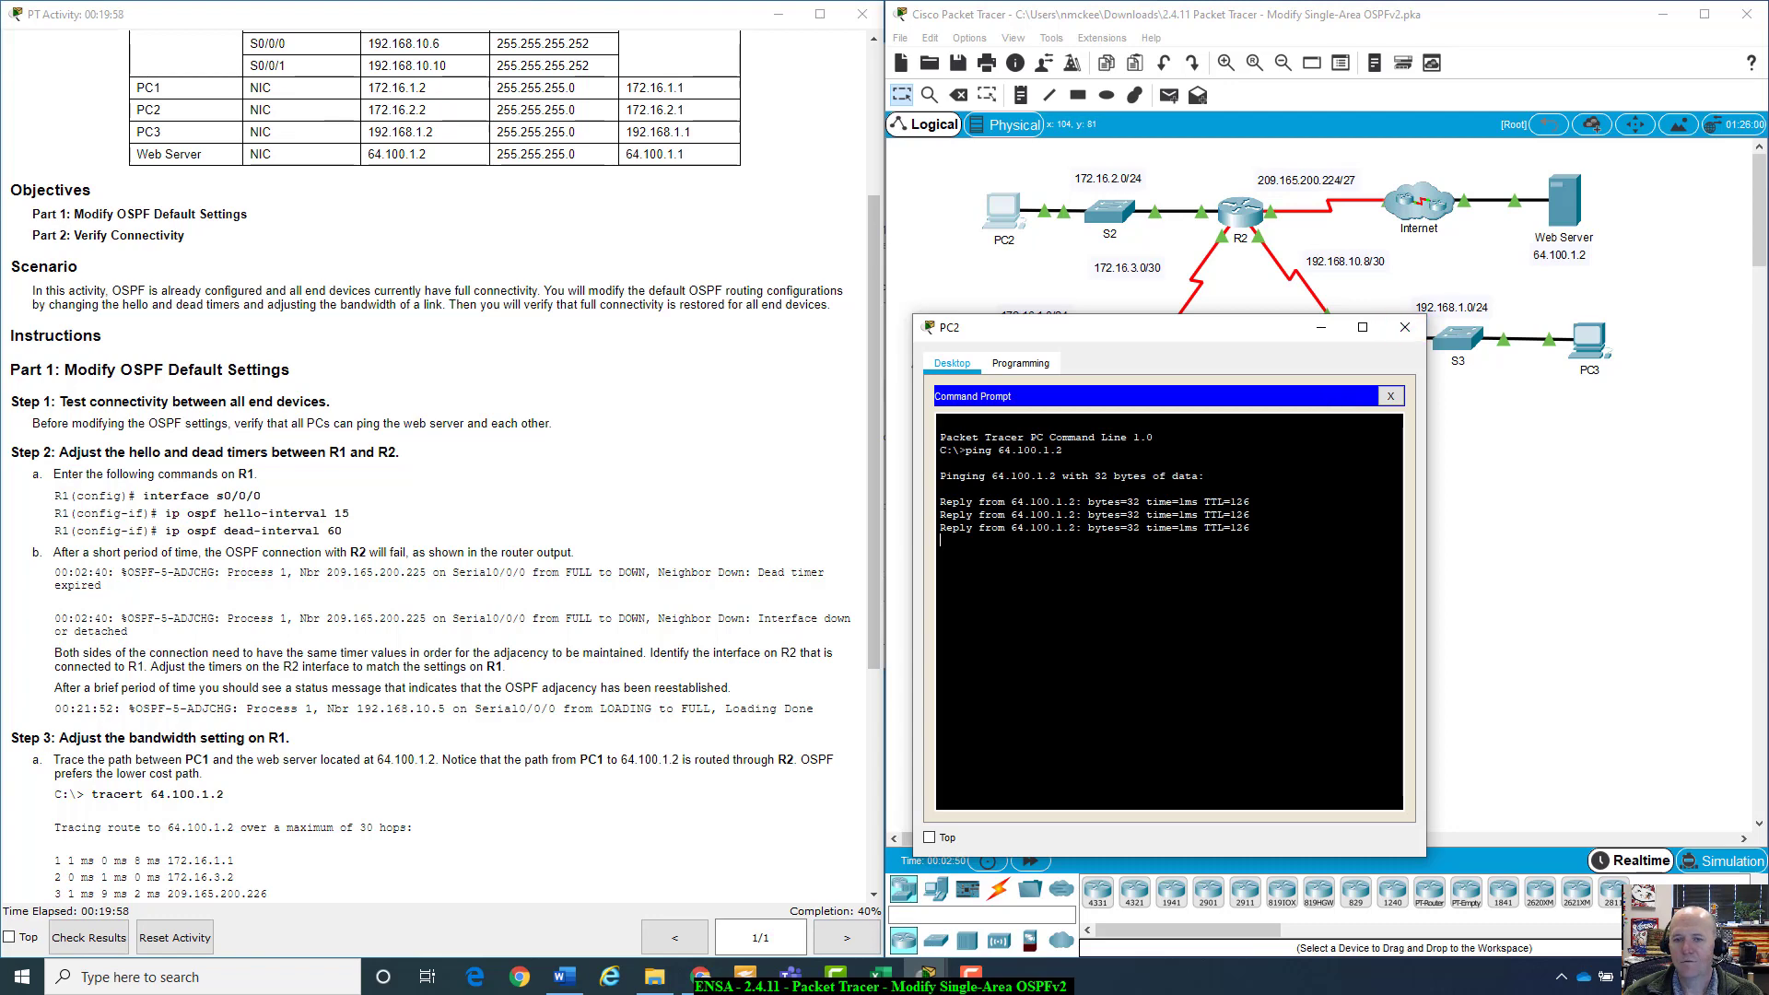
drag(1162, 338, 1175, 433)
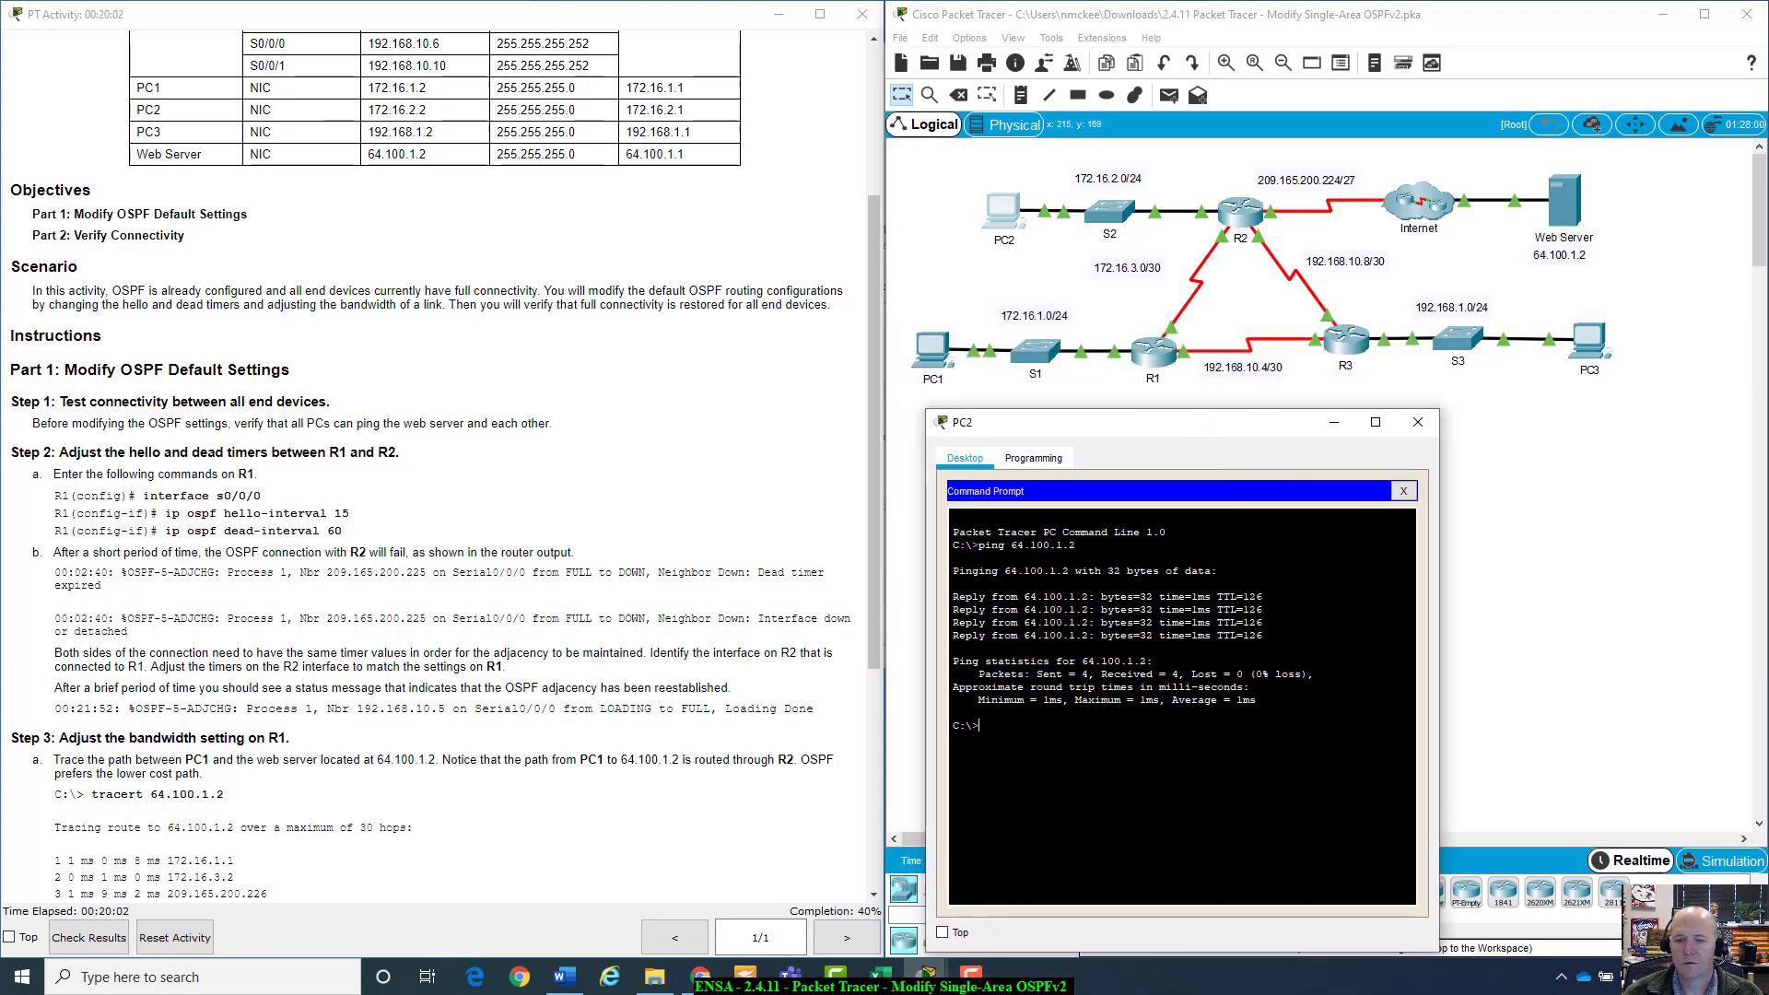
Try to ping PC3 from PC2 using the address 192.68.1.2
key(Up)
key(BackSpace)
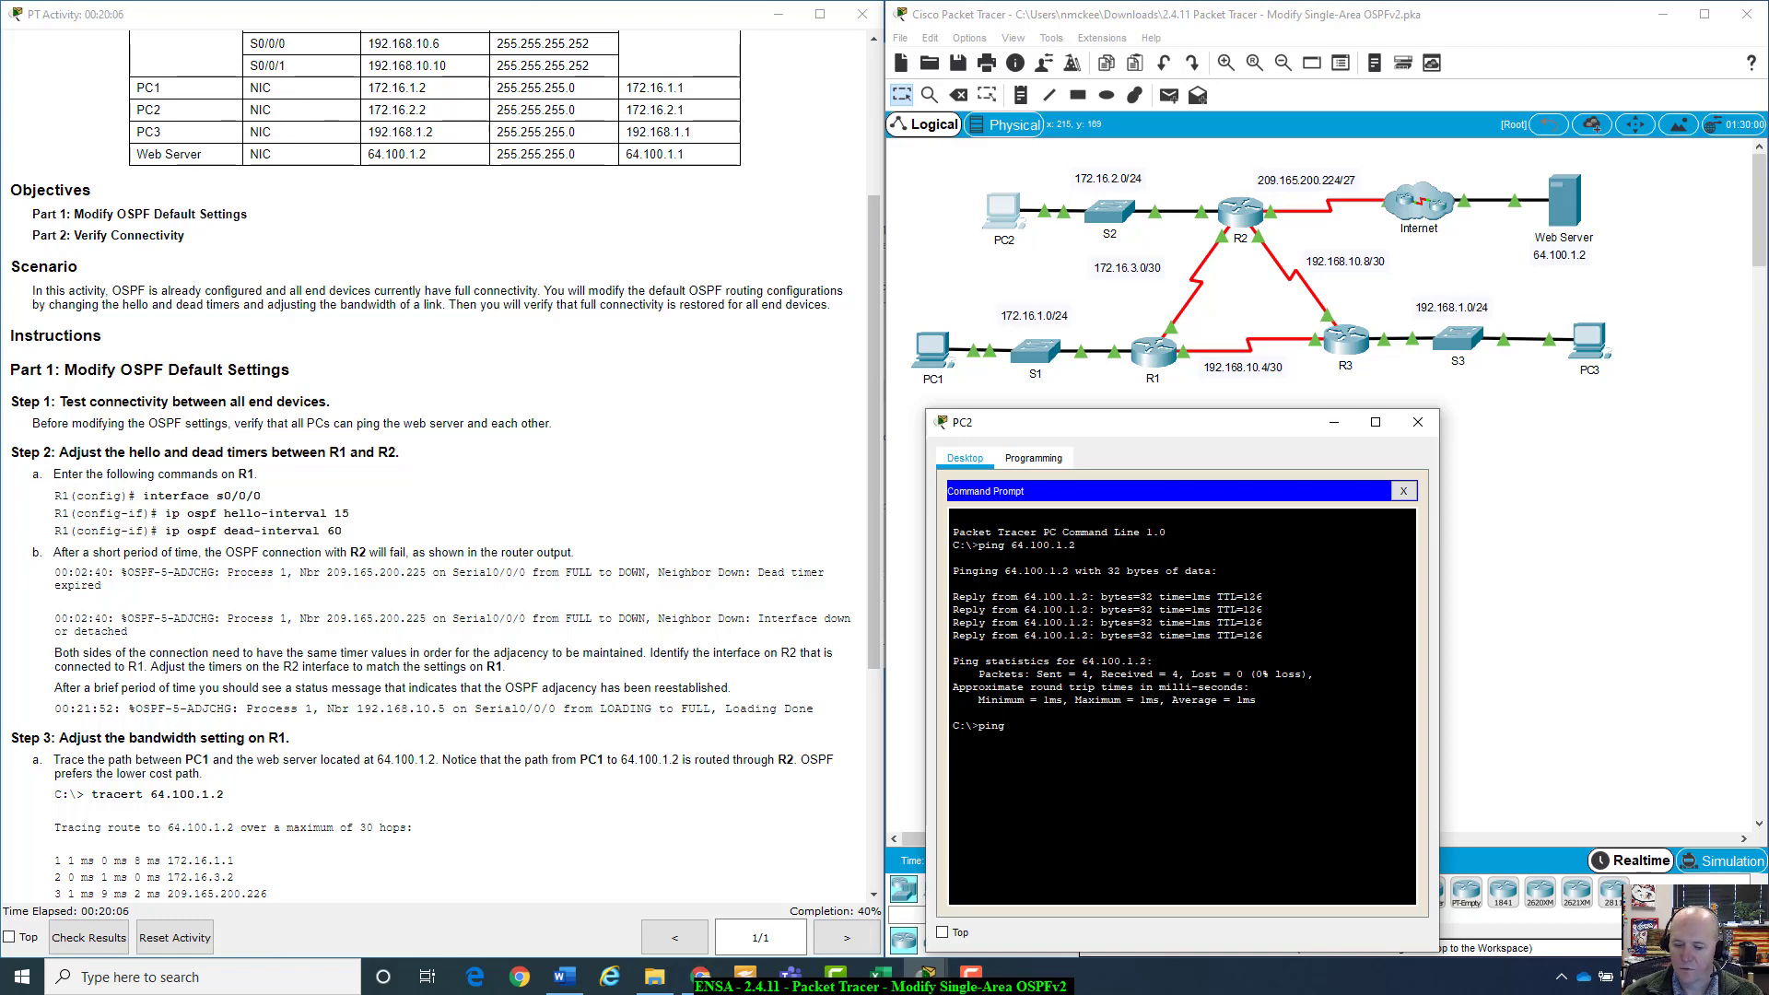
text(8.1.2)
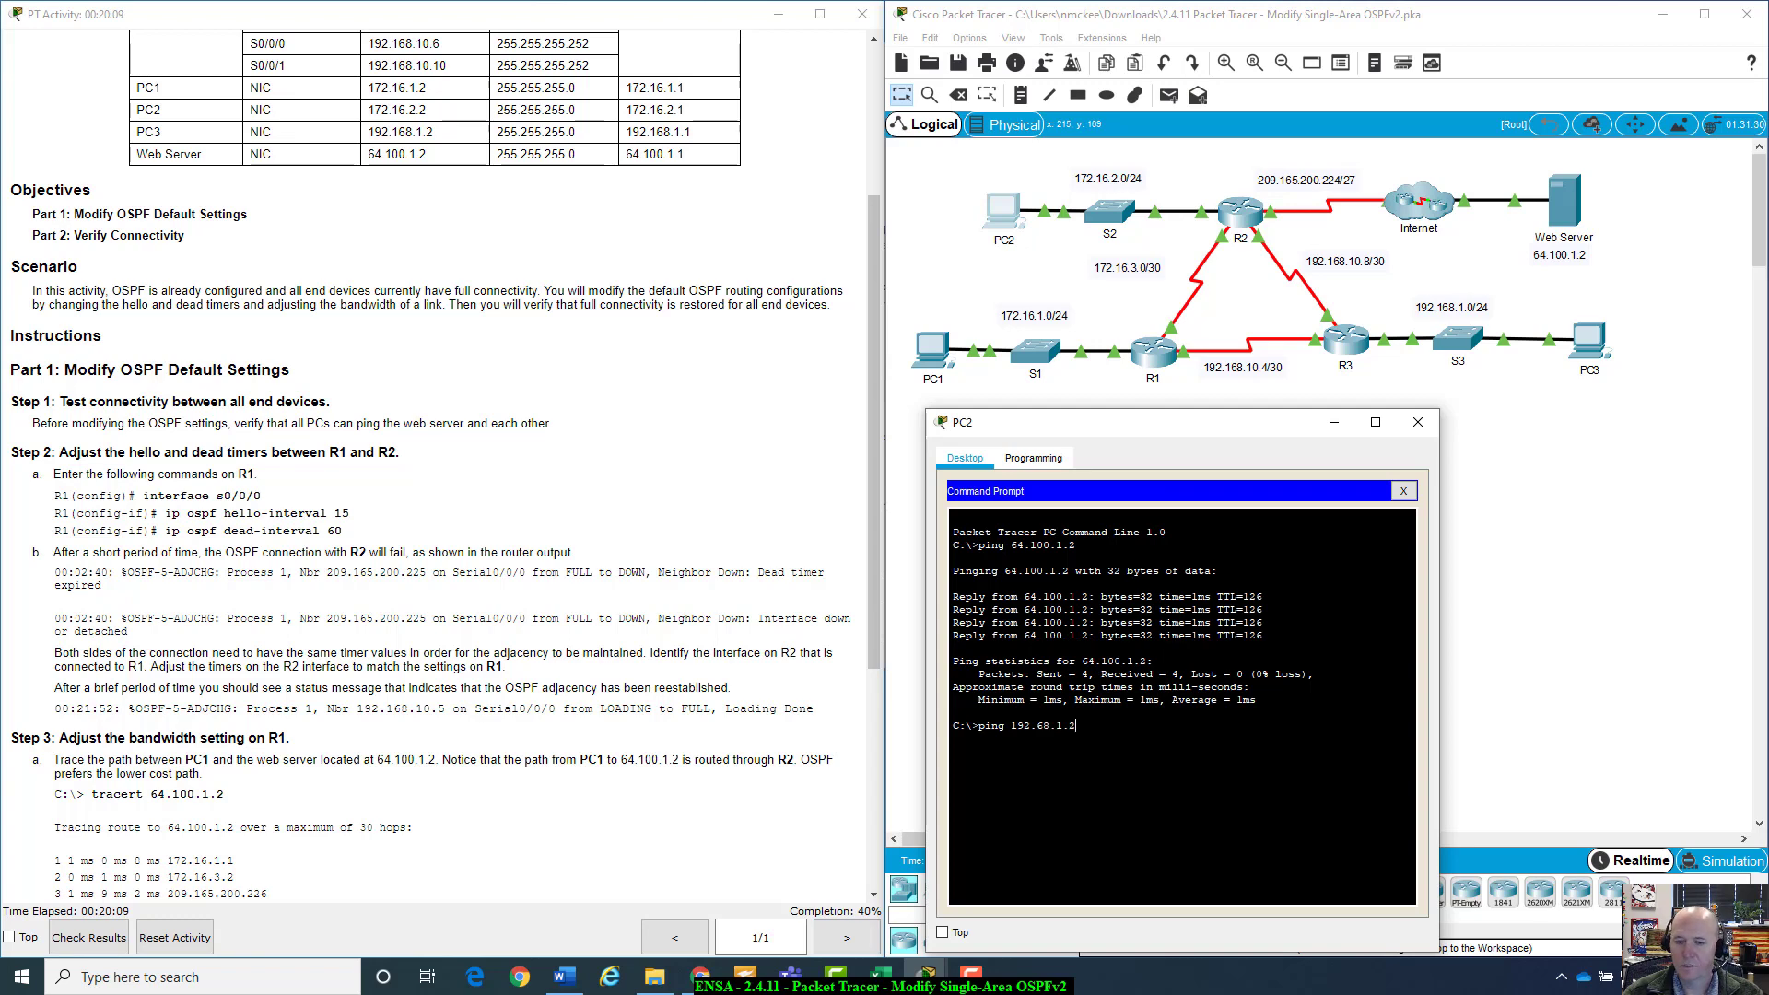
key(Return)
Check PC3's IP address in its IP Configuration and close the PC3 window
click(1588, 348)
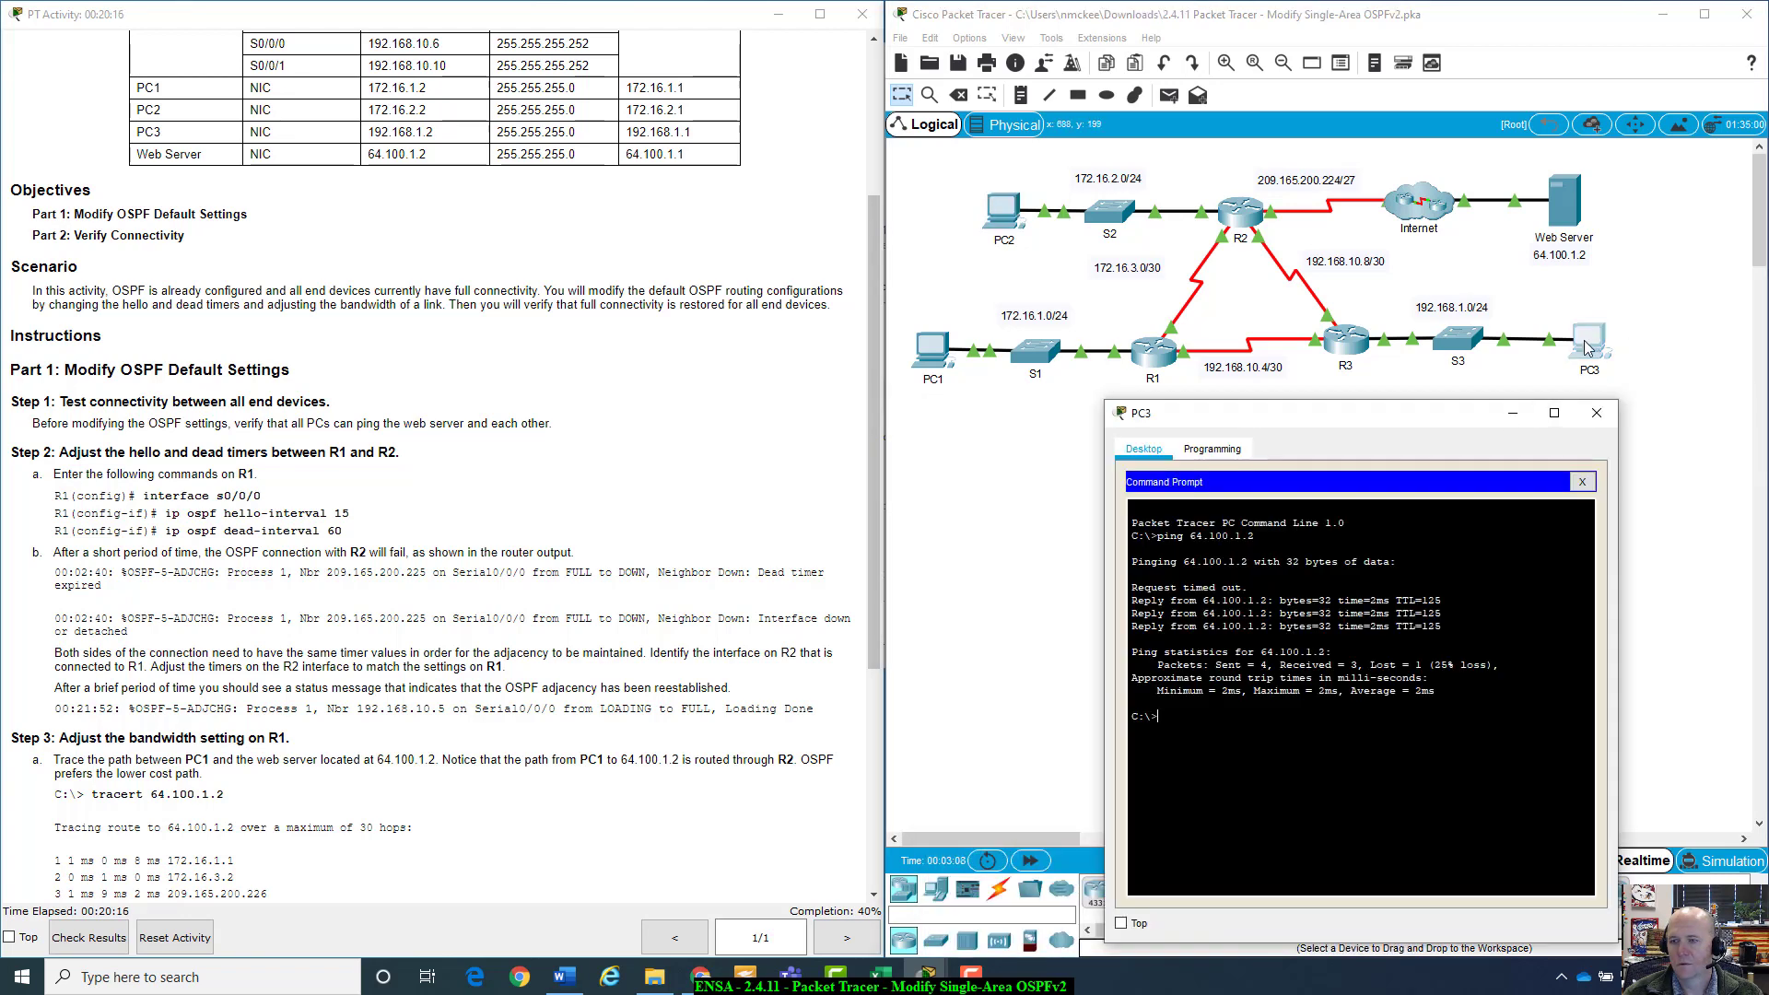
click(1582, 481)
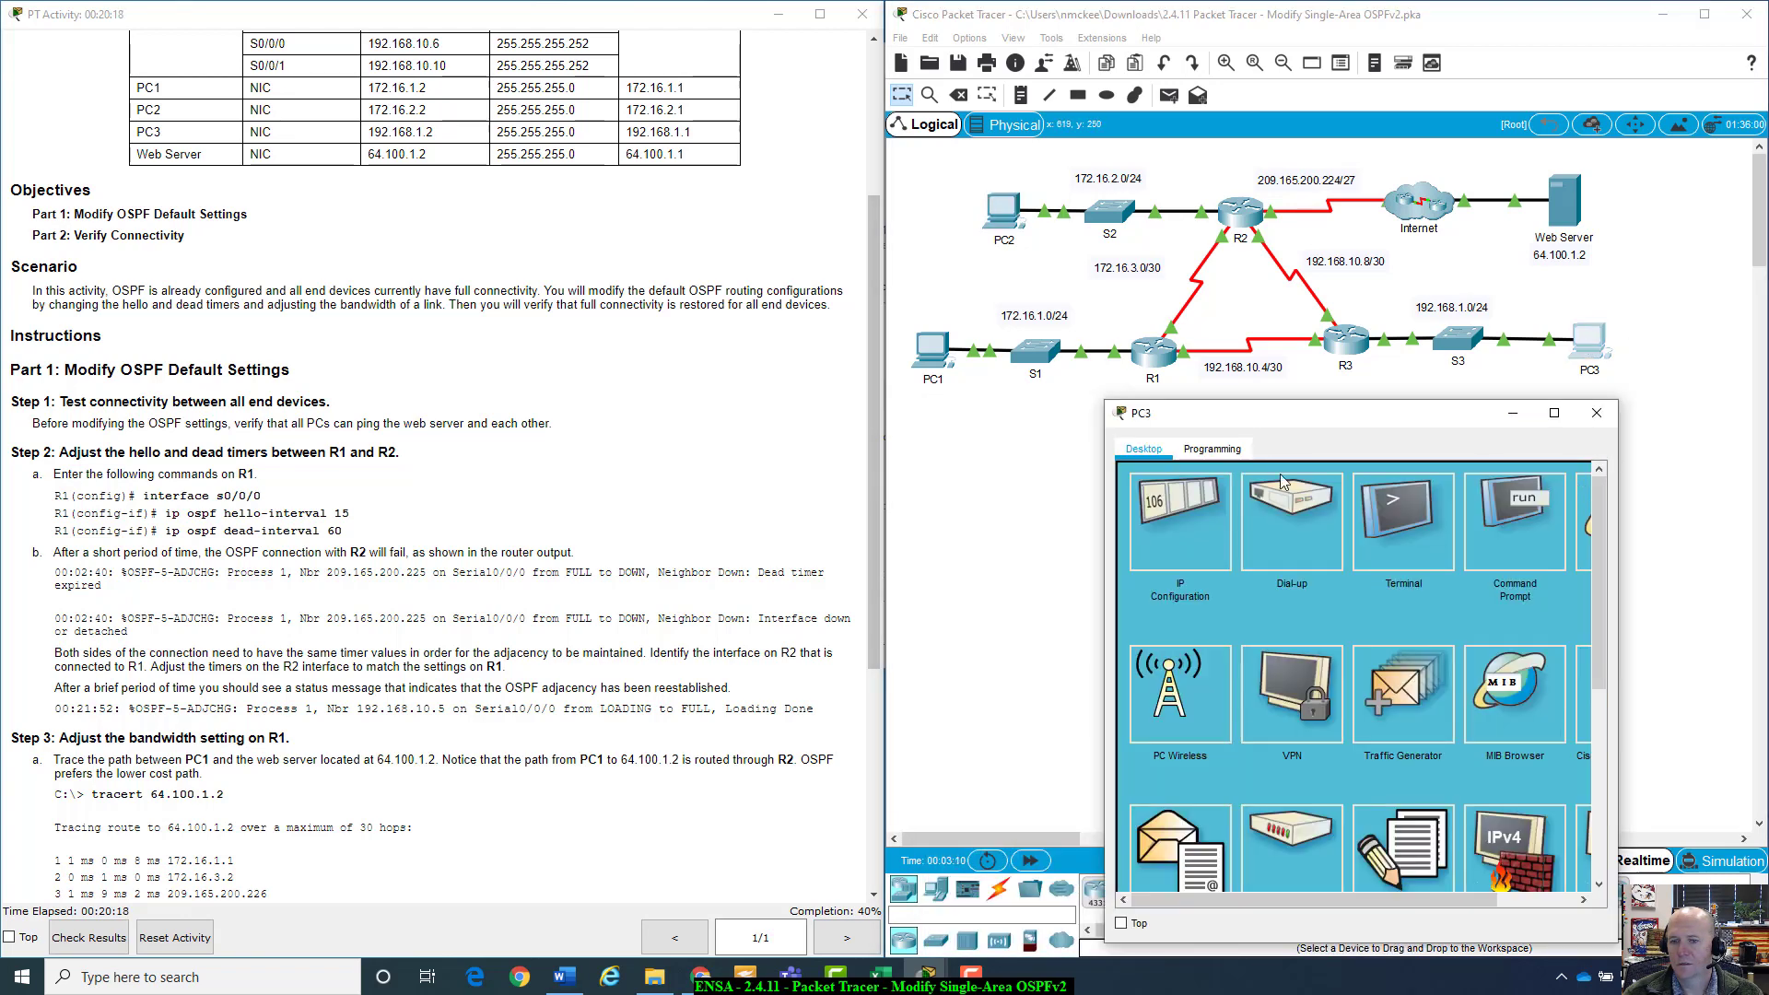
click(1152, 546)
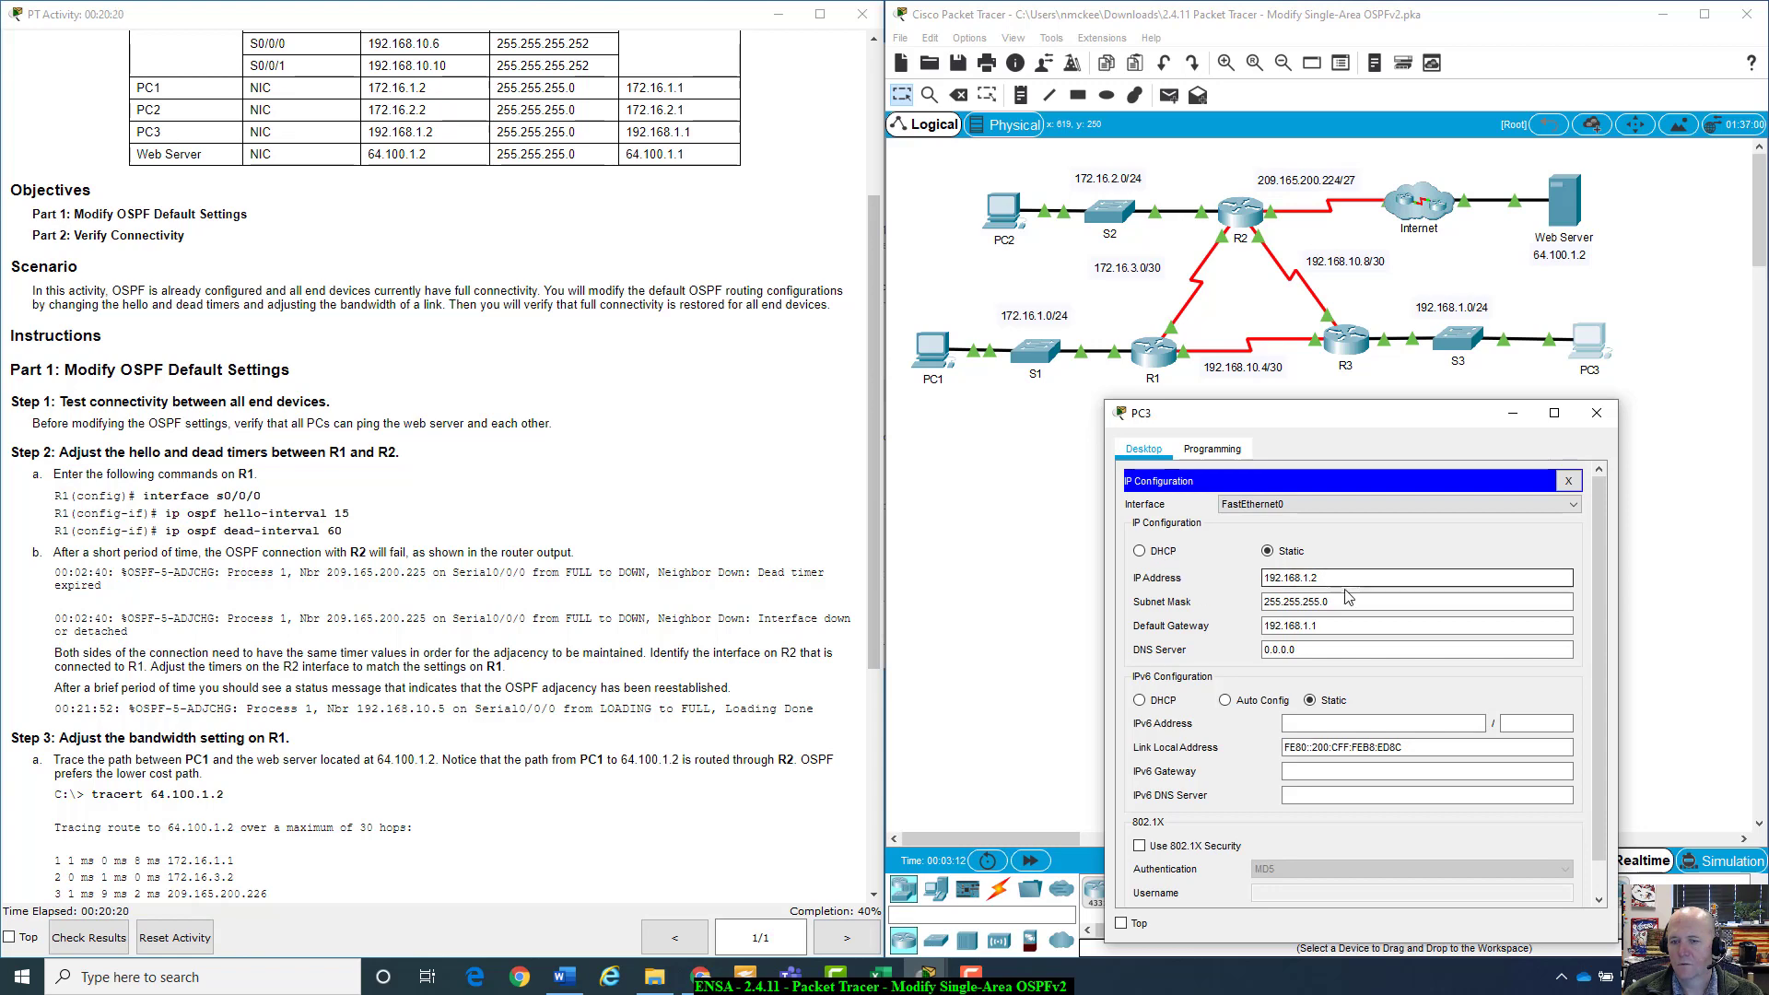
click(1597, 412)
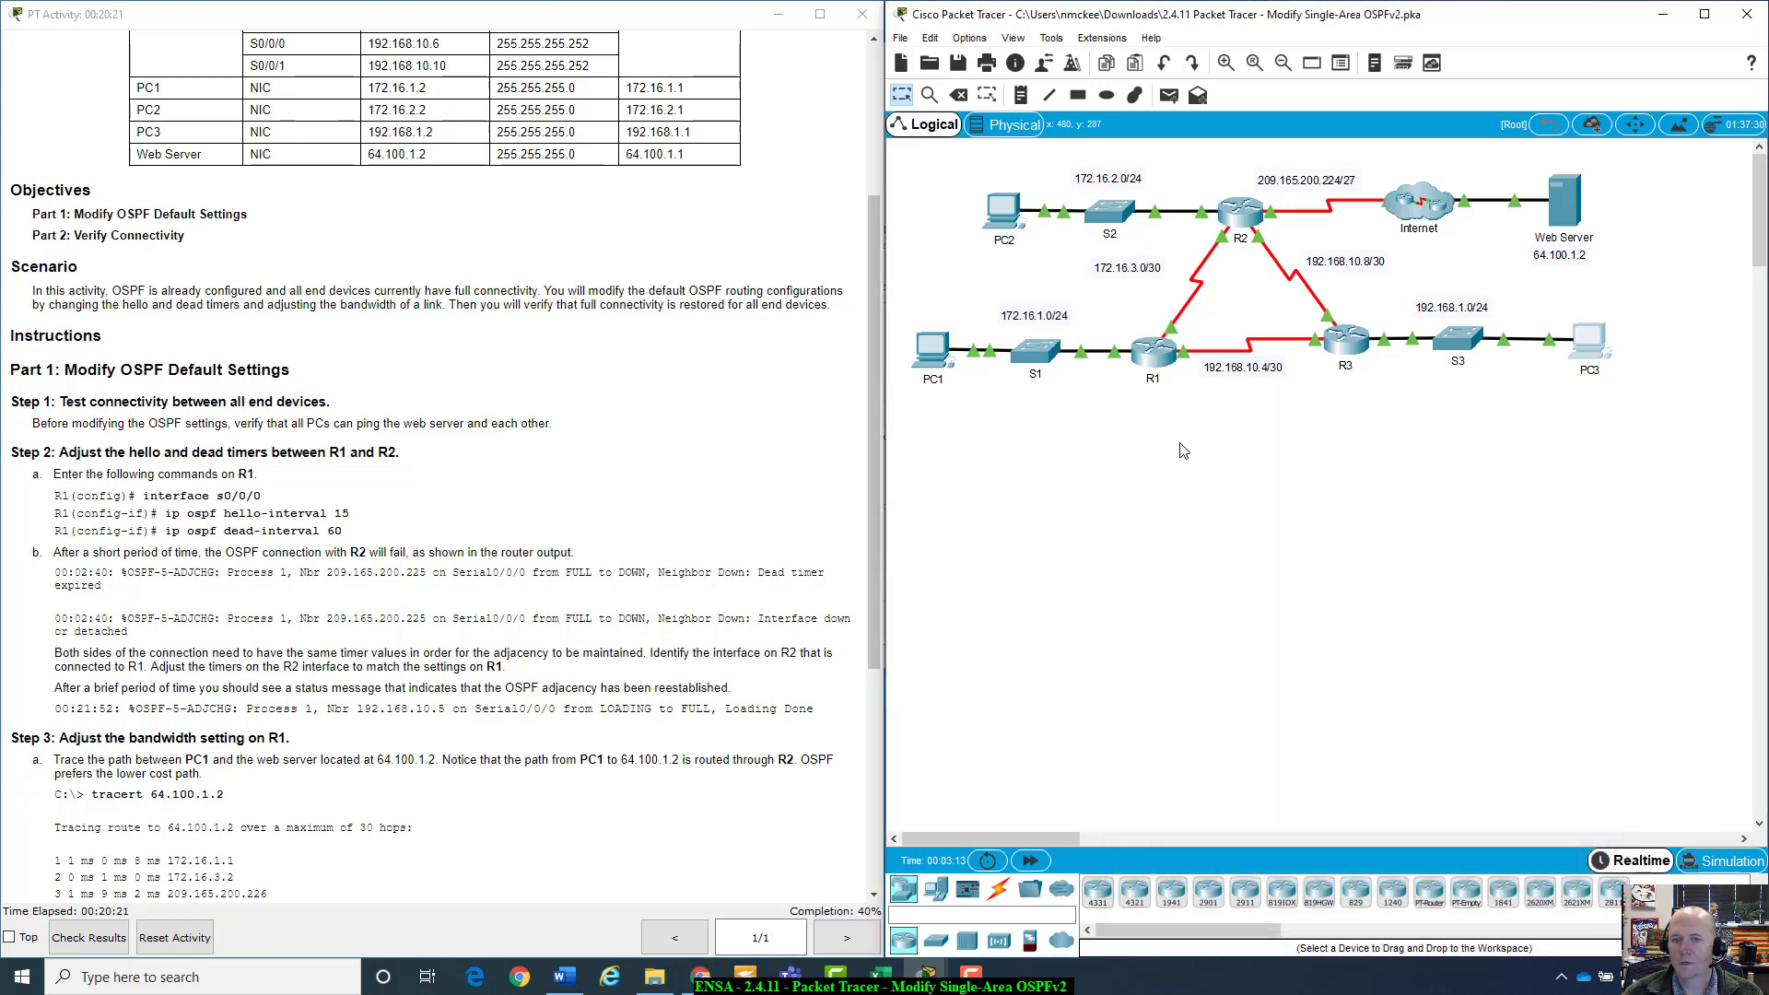
Interrupt the ping on PC2, ping PC3 at the corrected address 192.168.1.2, and close the PC2 window
click(1003, 211)
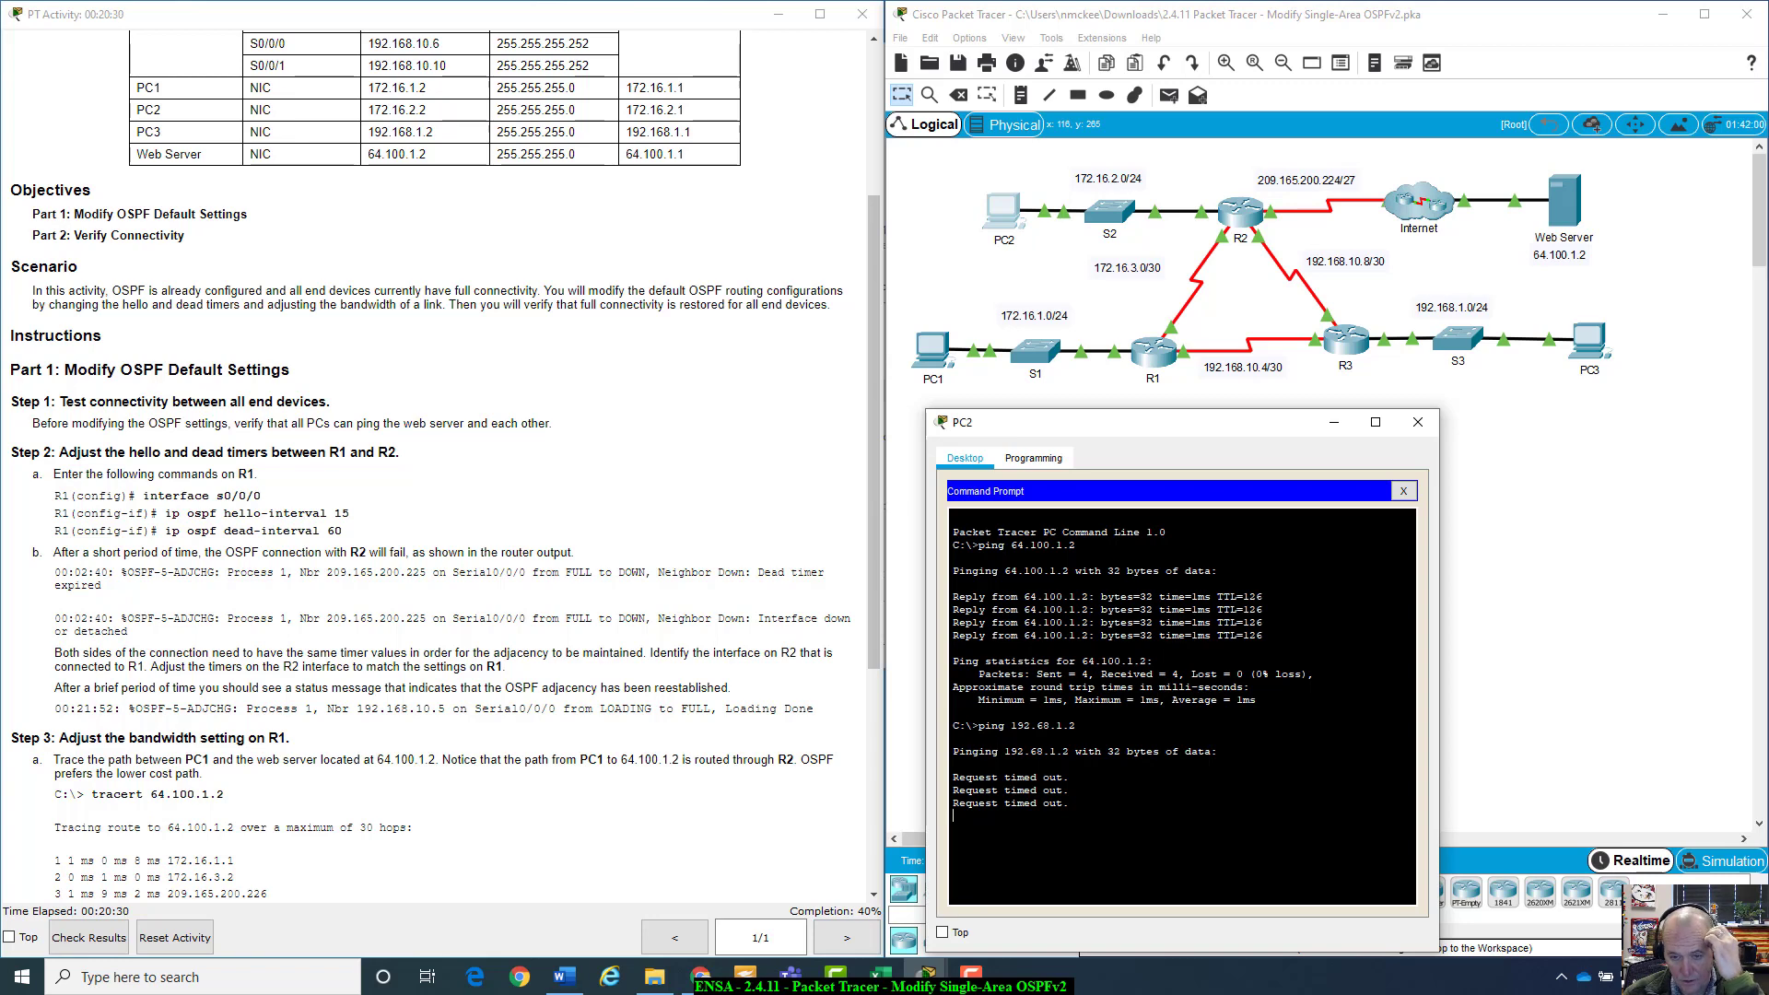
key(ctrl+c)
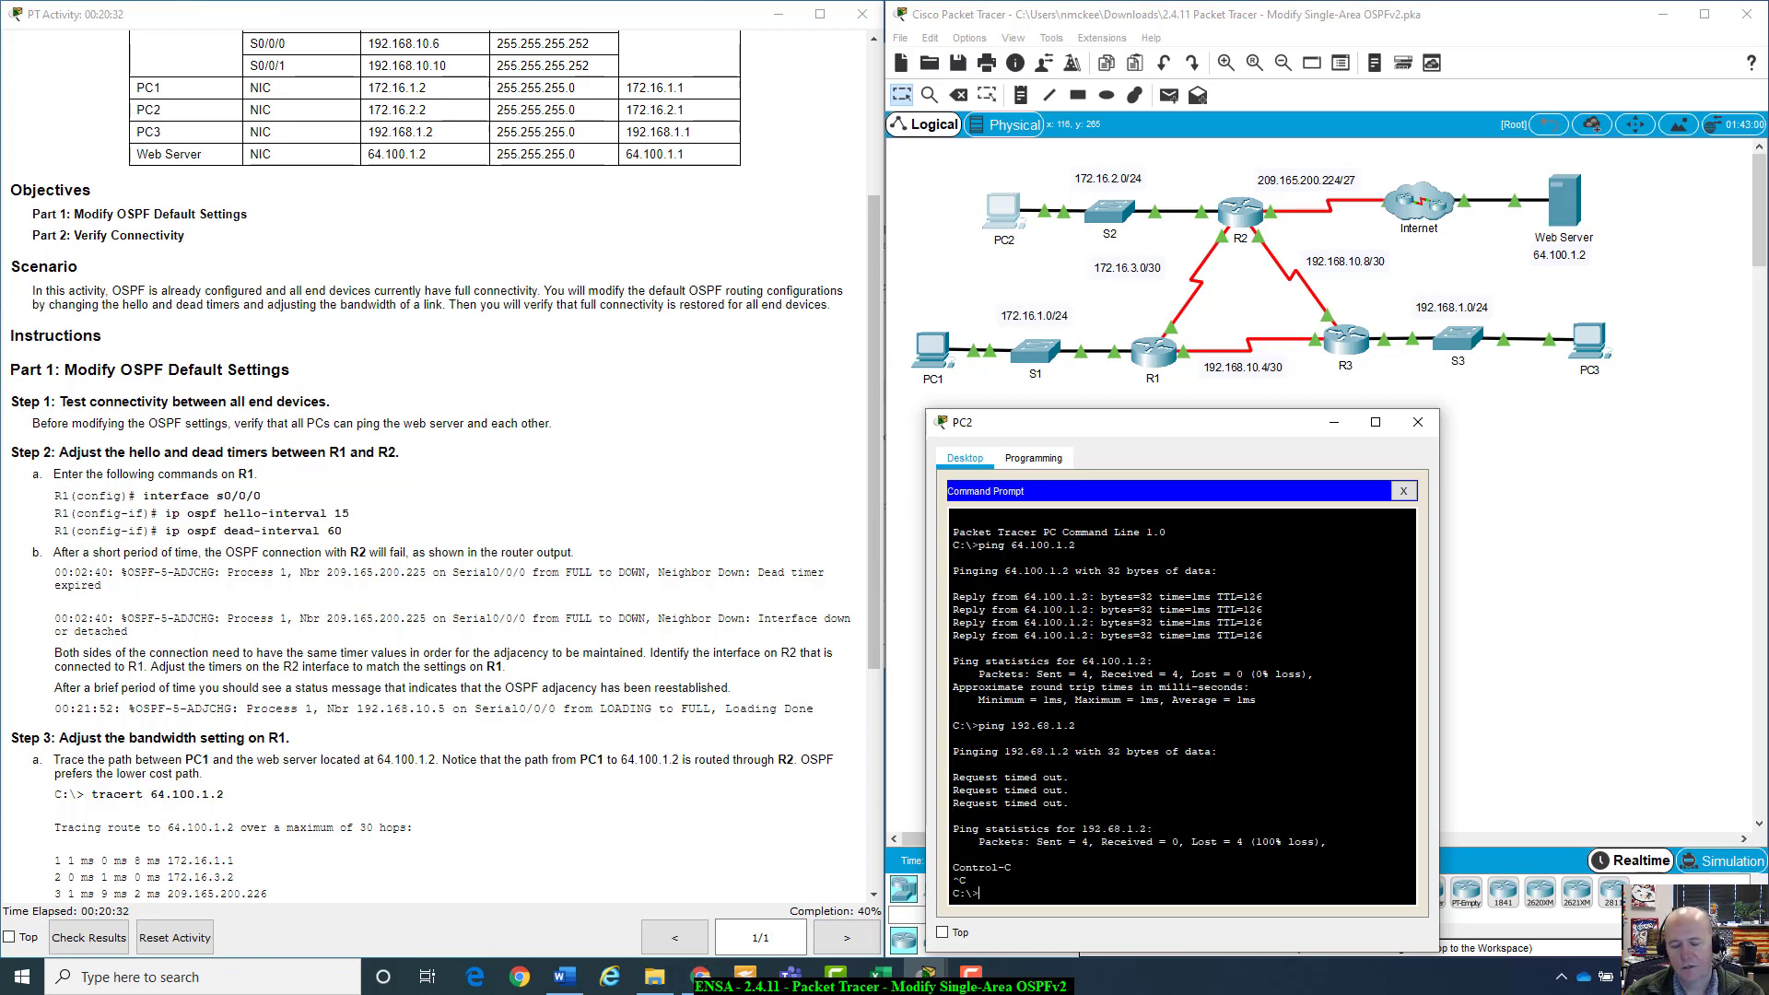
key(Up)
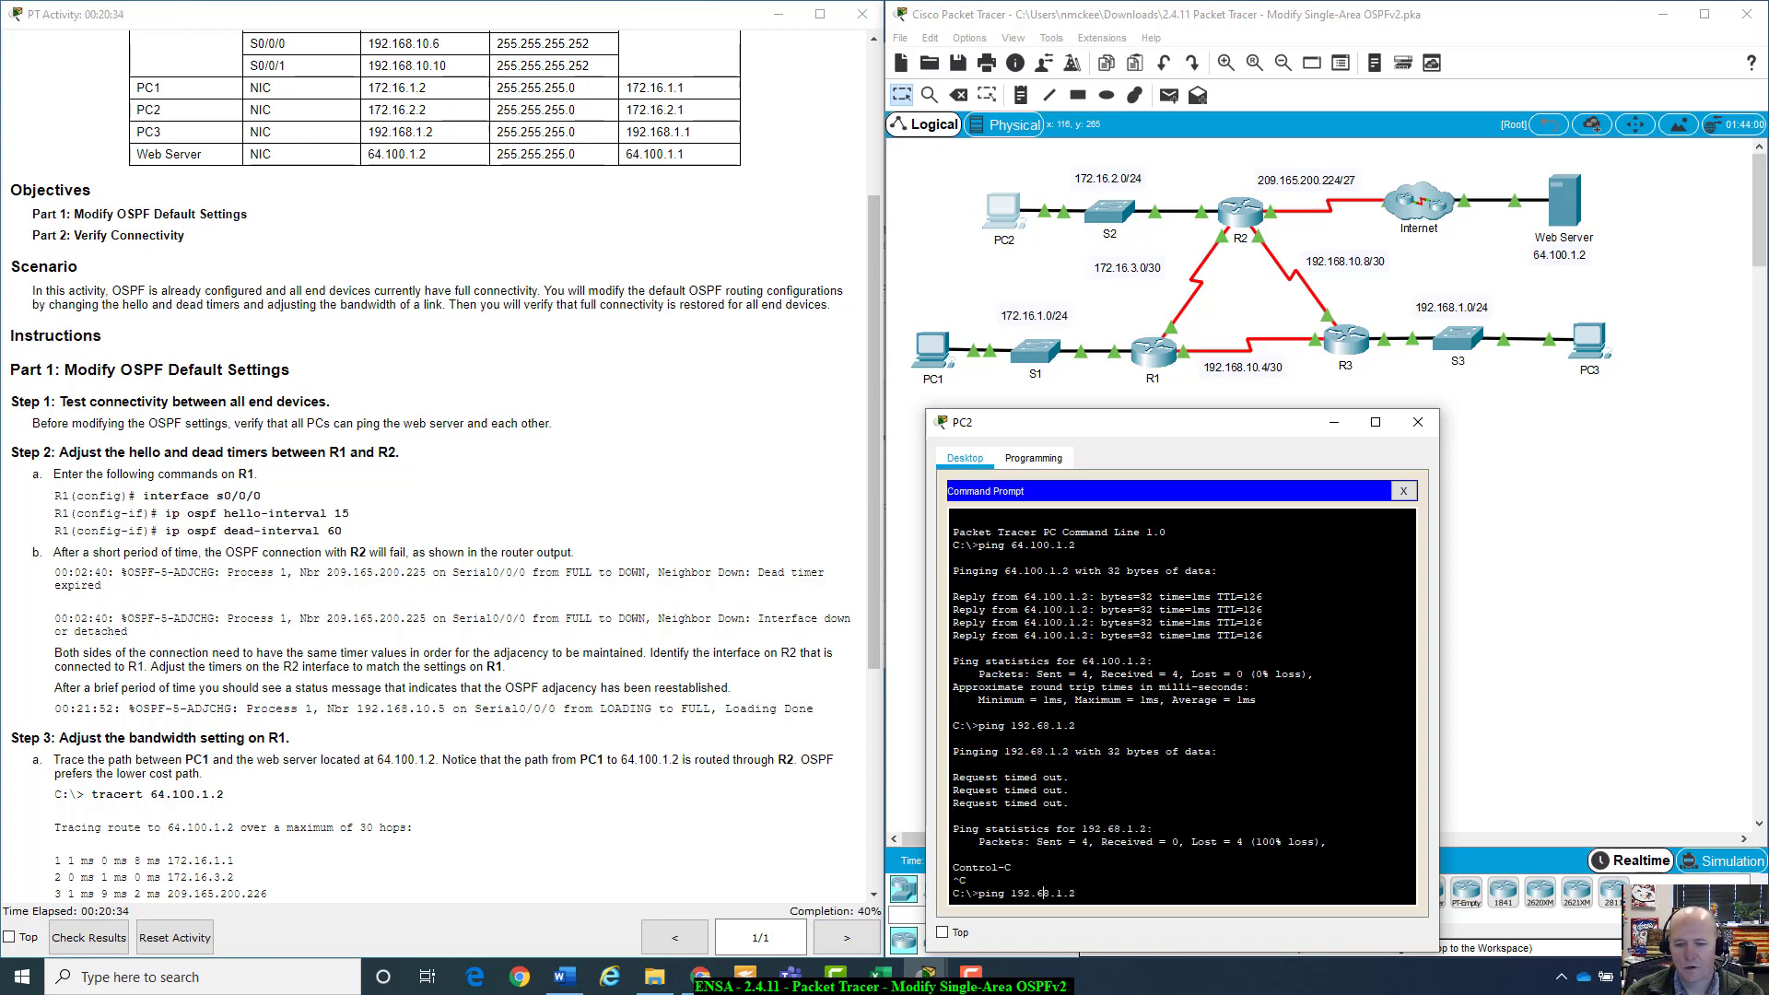
text(1)
key(Return)
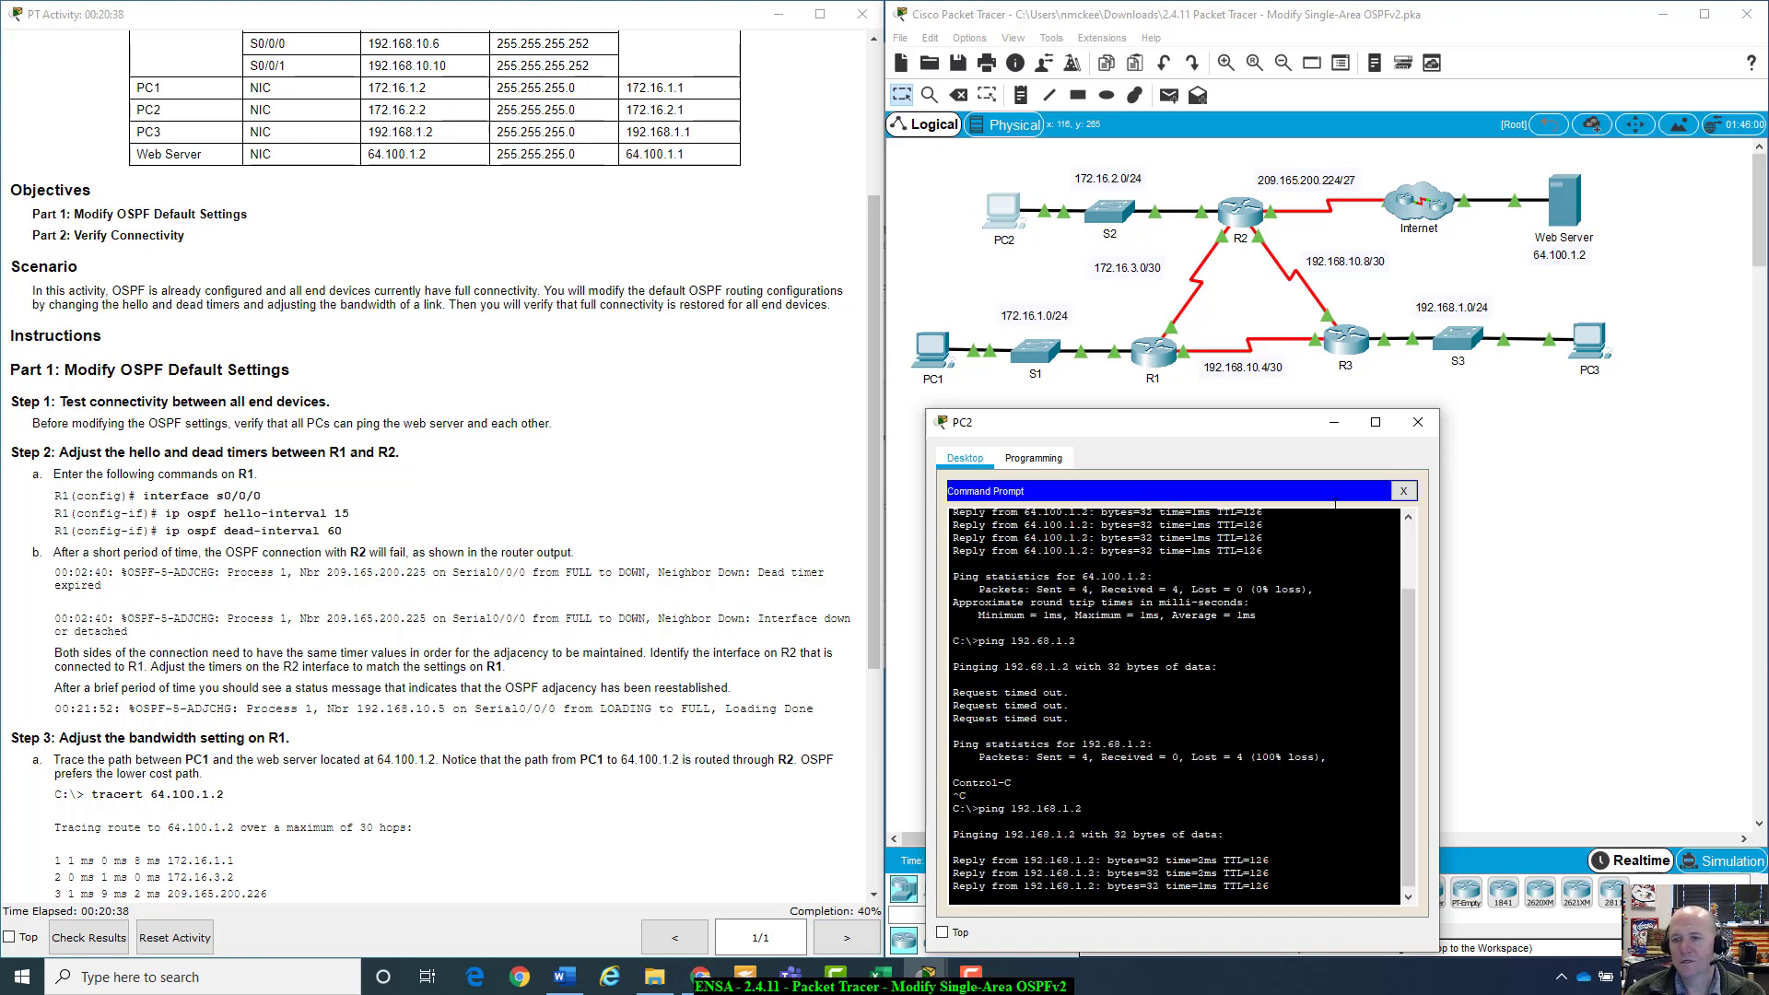
click(1418, 422)
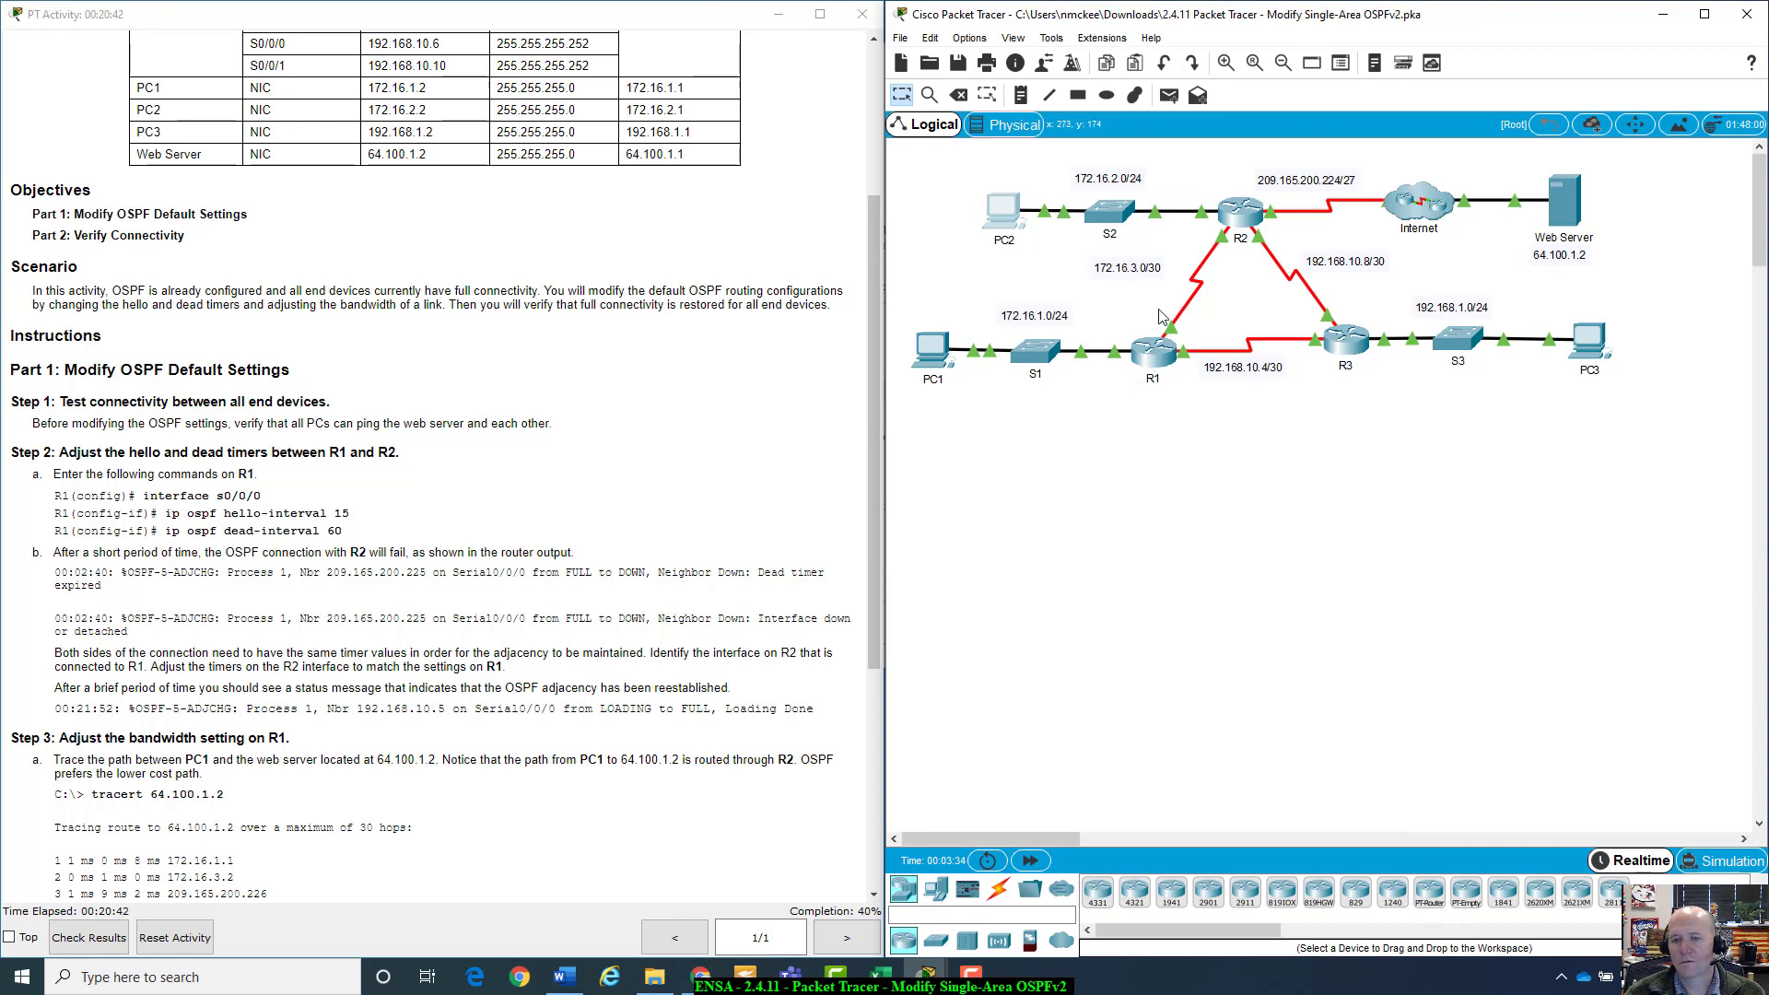
Open R1's command line and enter privileged EXEC mode, followed by global configuration mode
mouse_move(1155, 379)
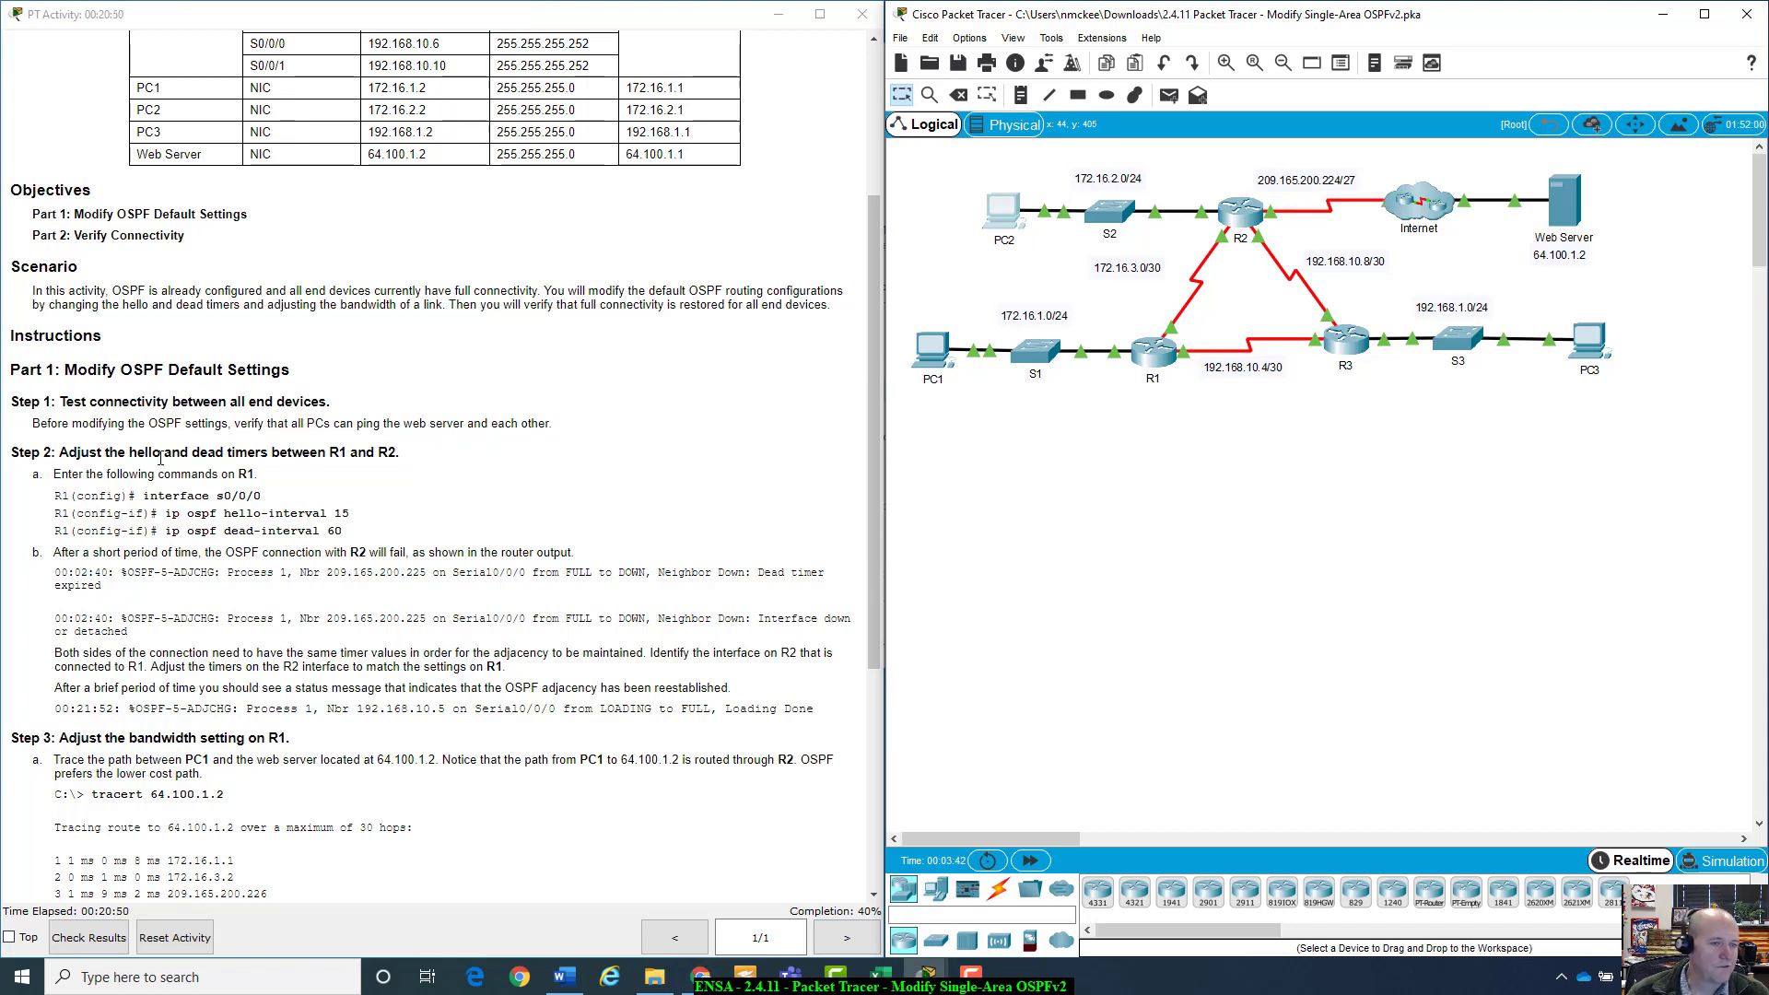
scroll(160, 458, down, 1)
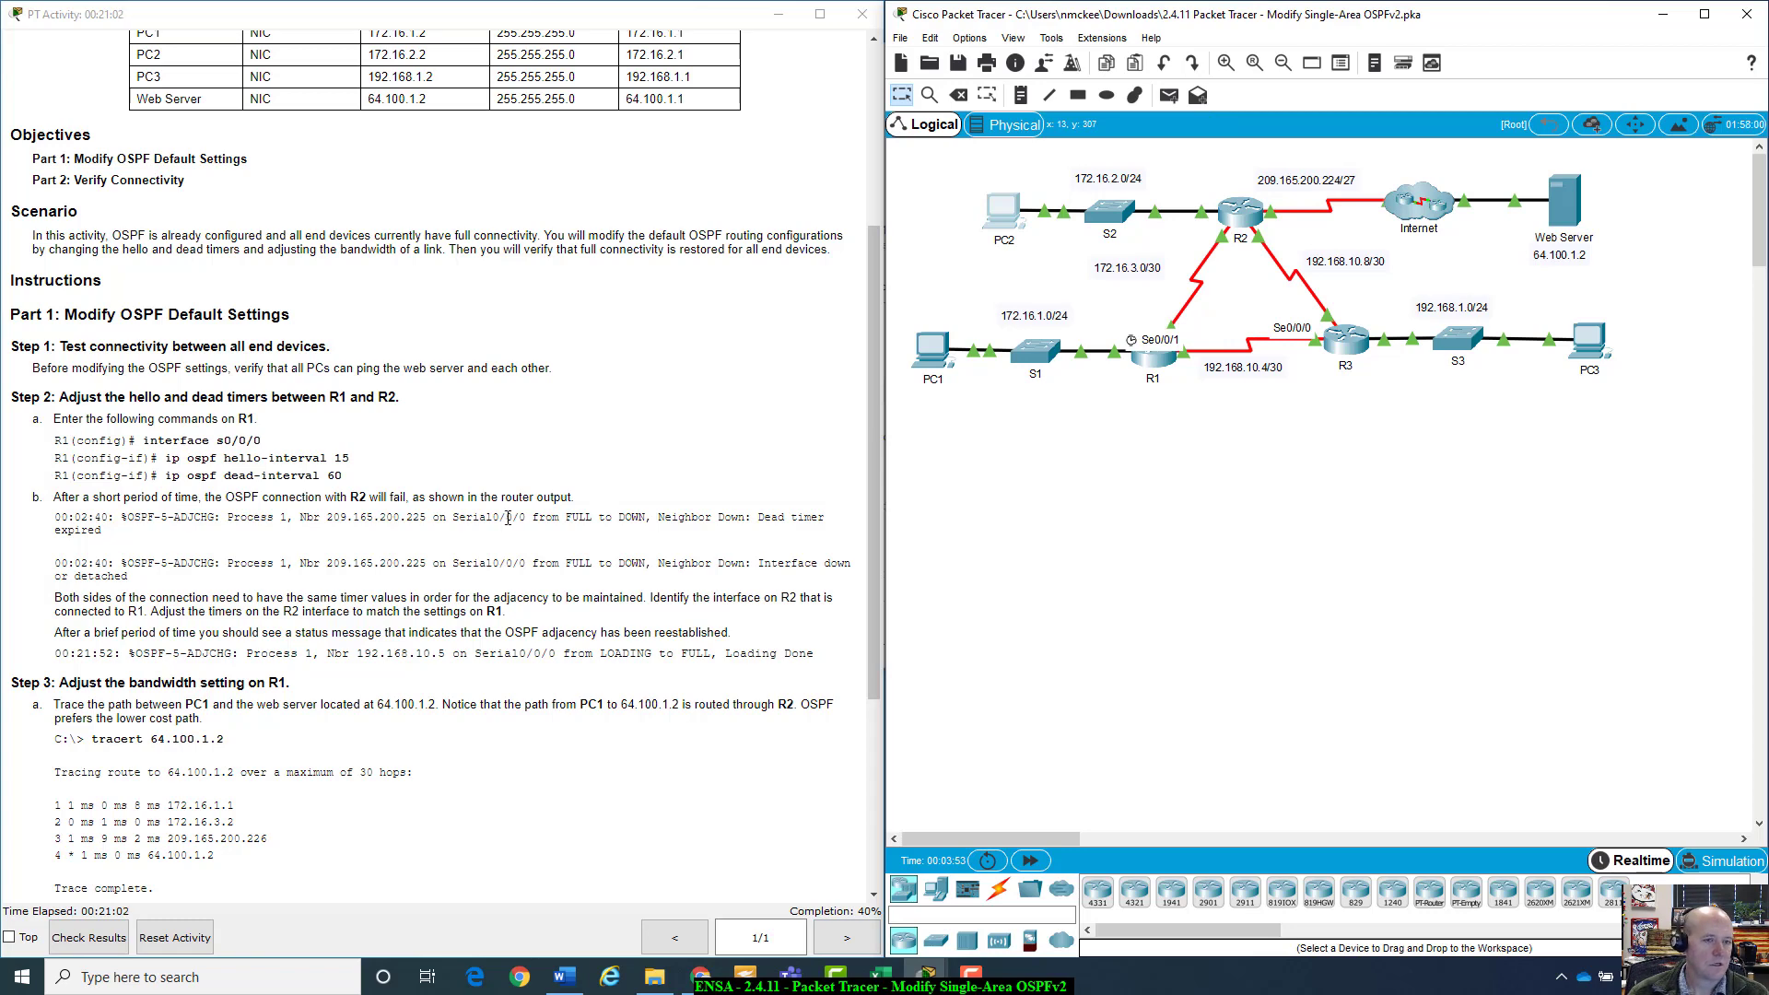
scroll(579, 513, down, 1)
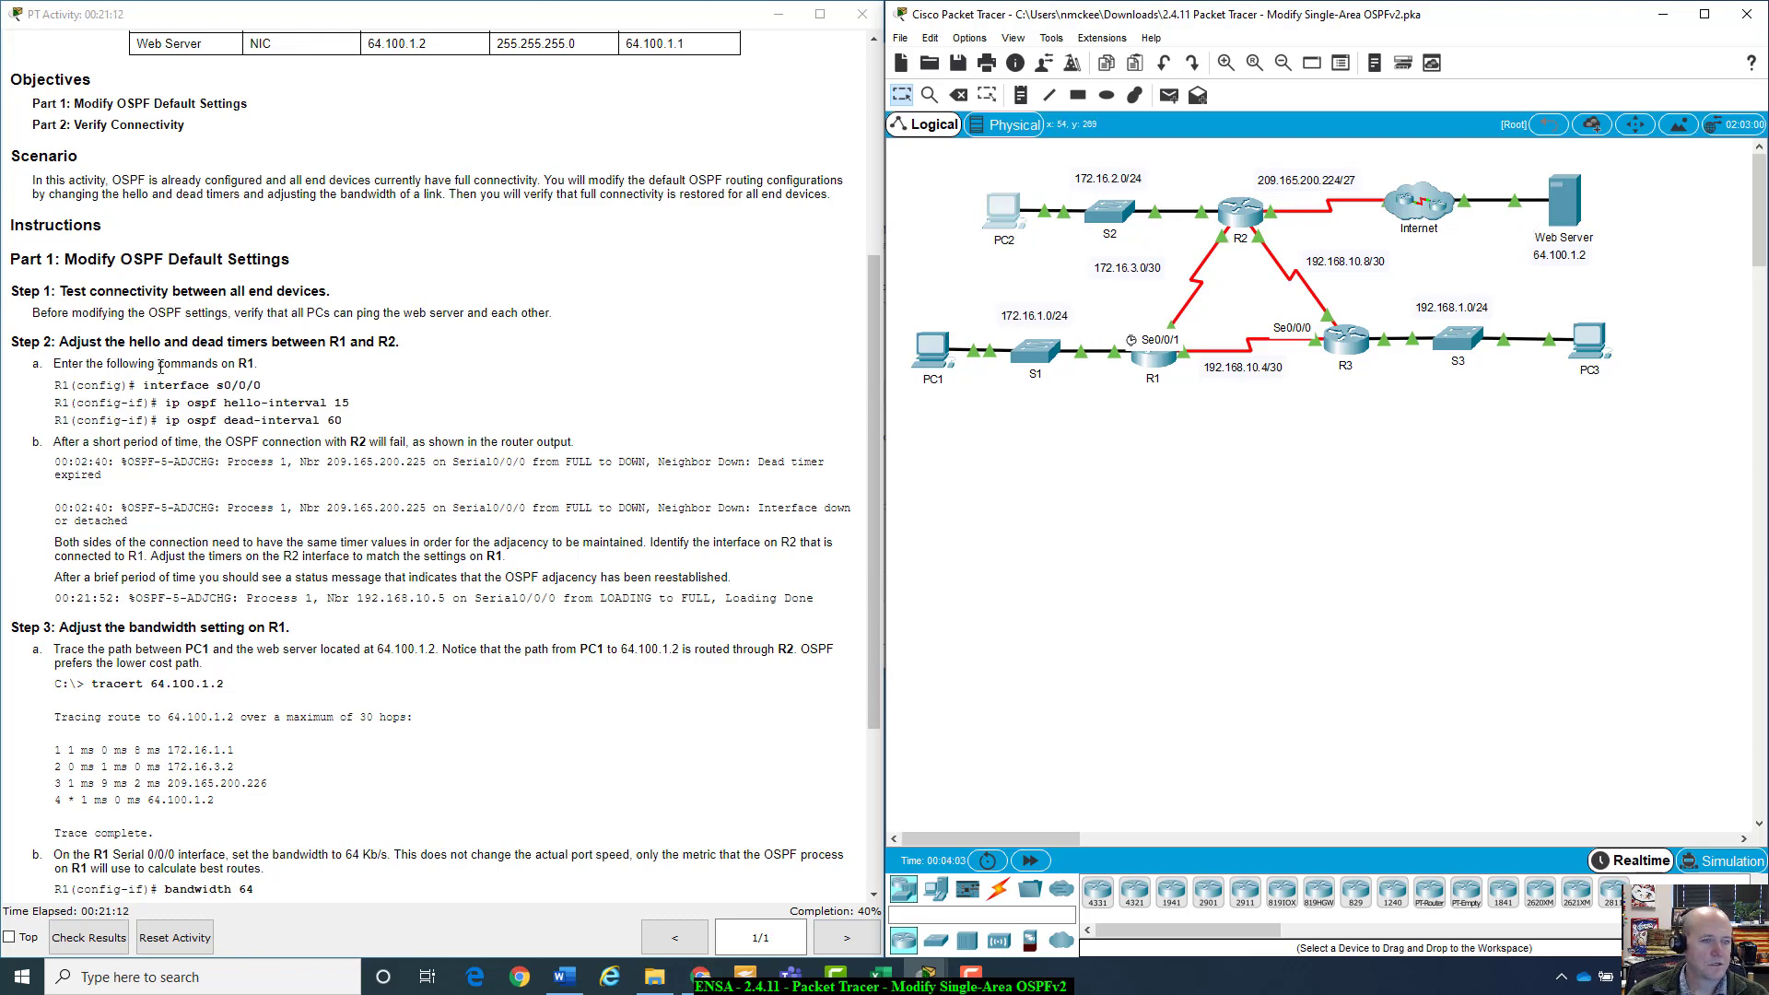
click(1158, 358)
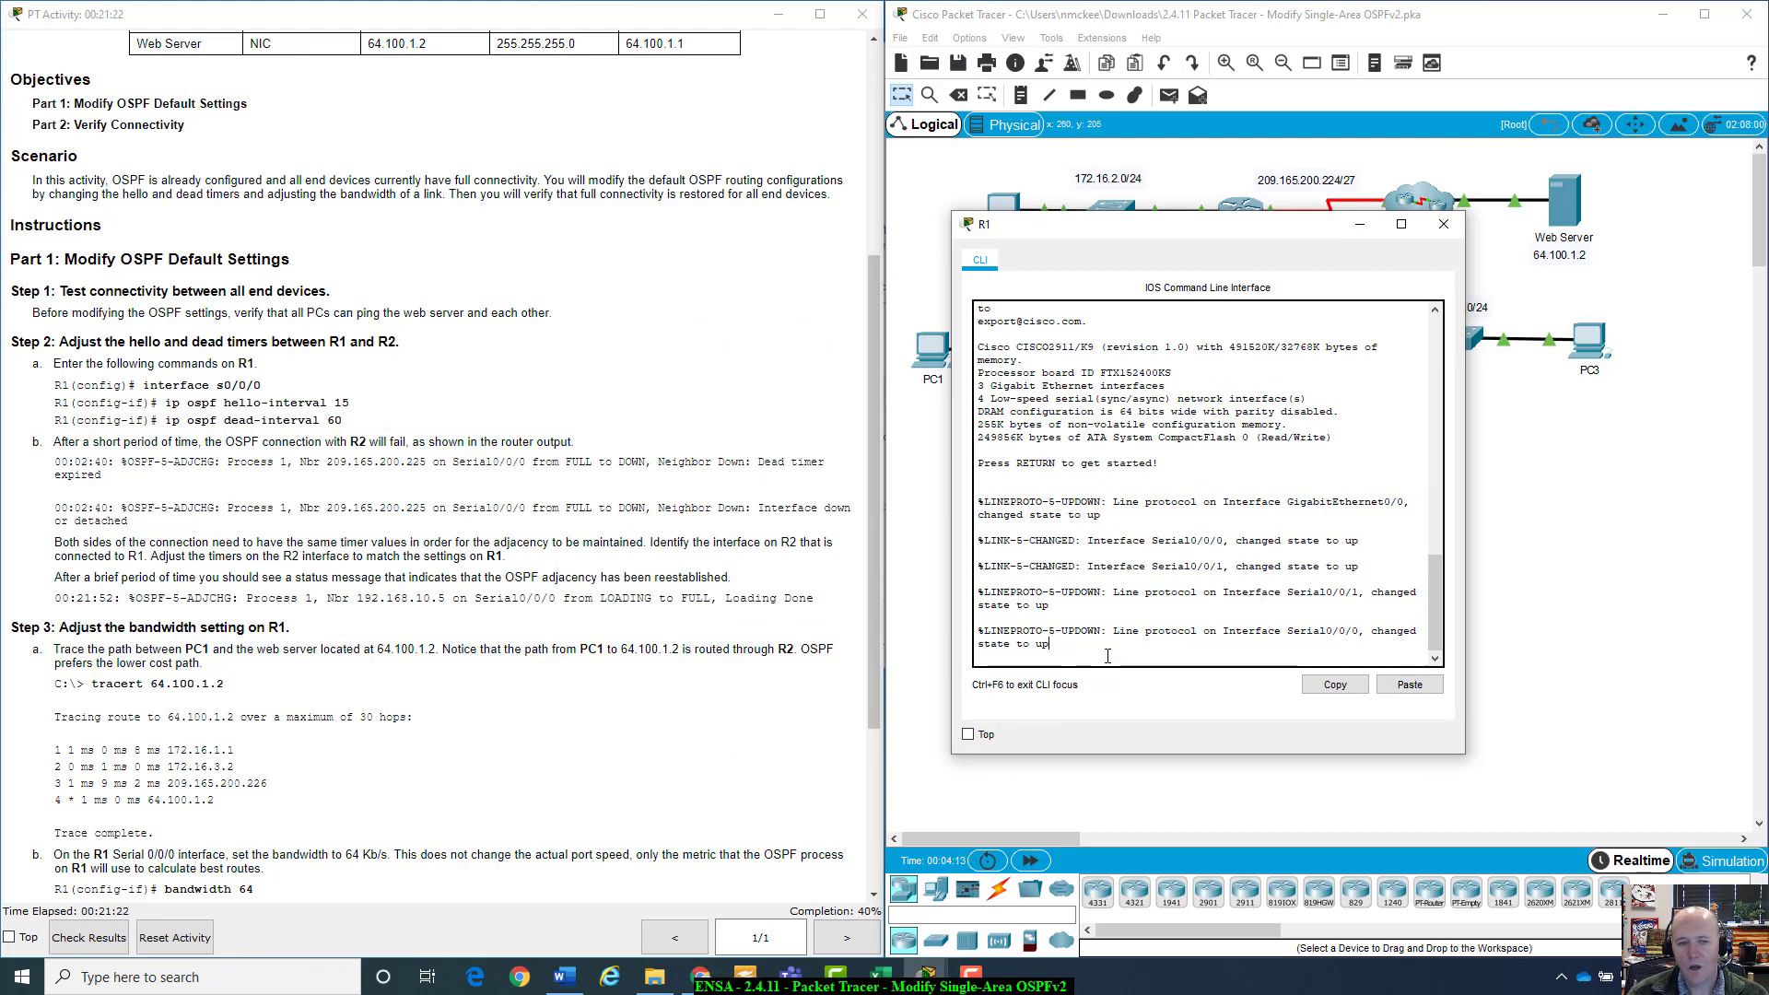
key(Return)
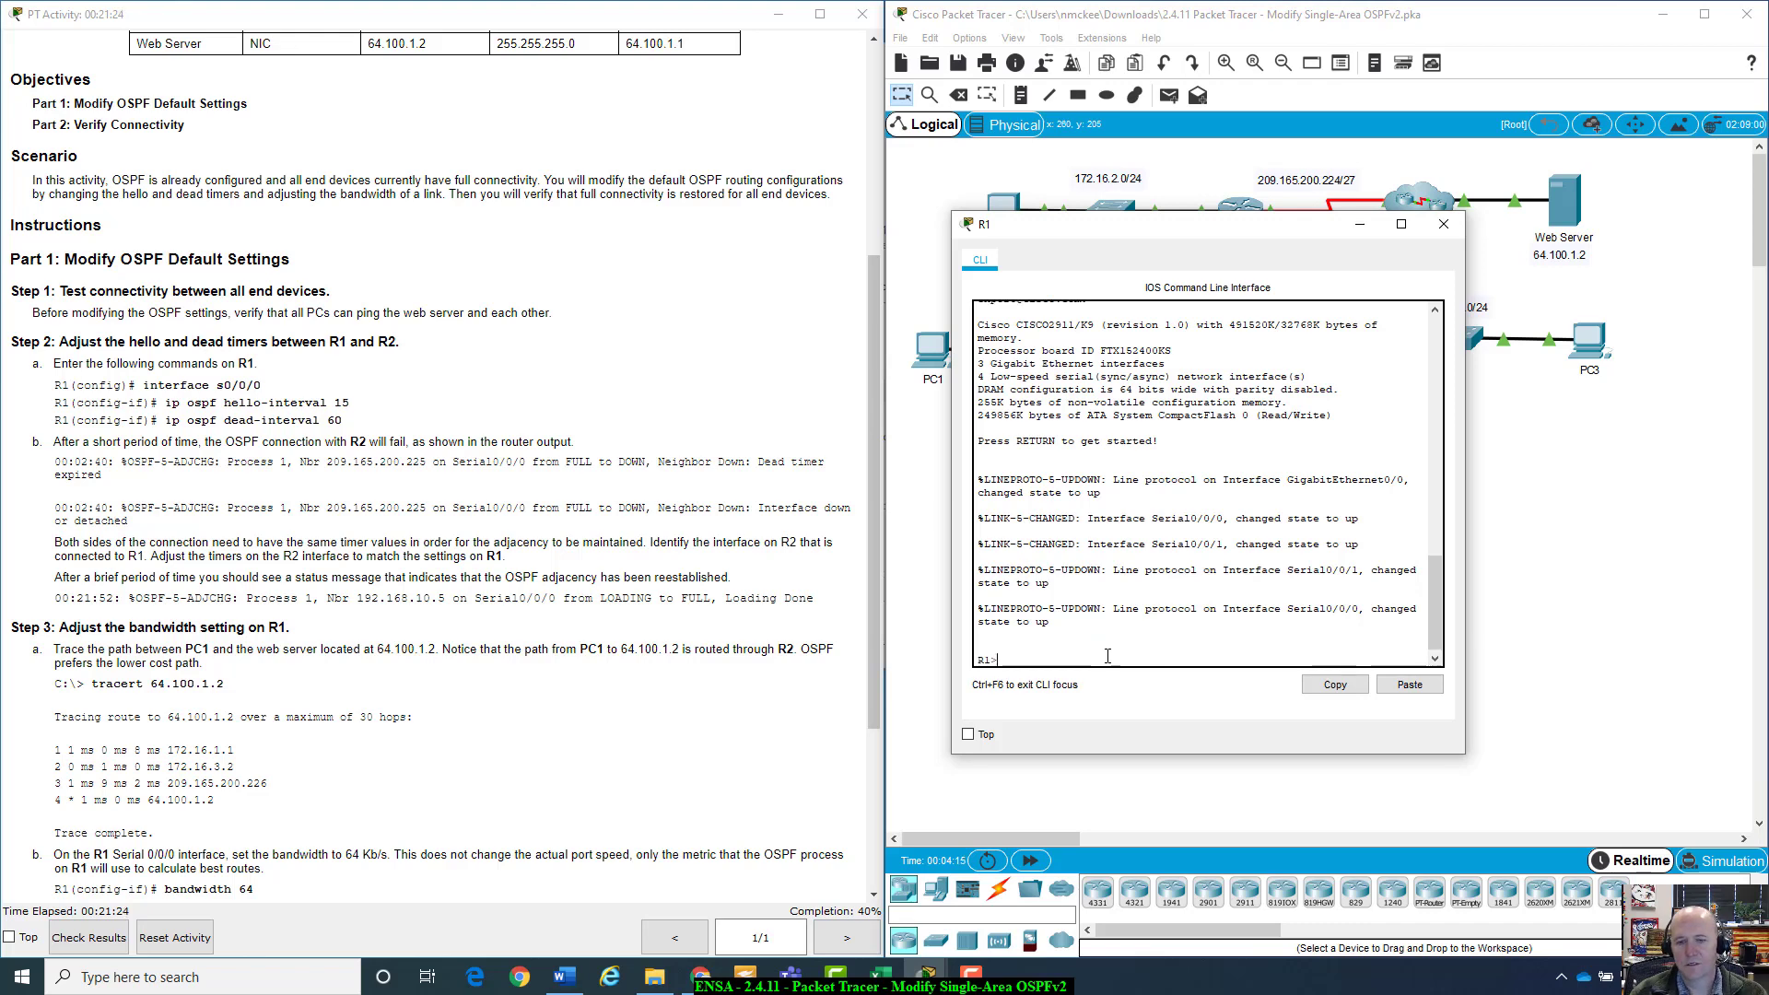
text(ena)
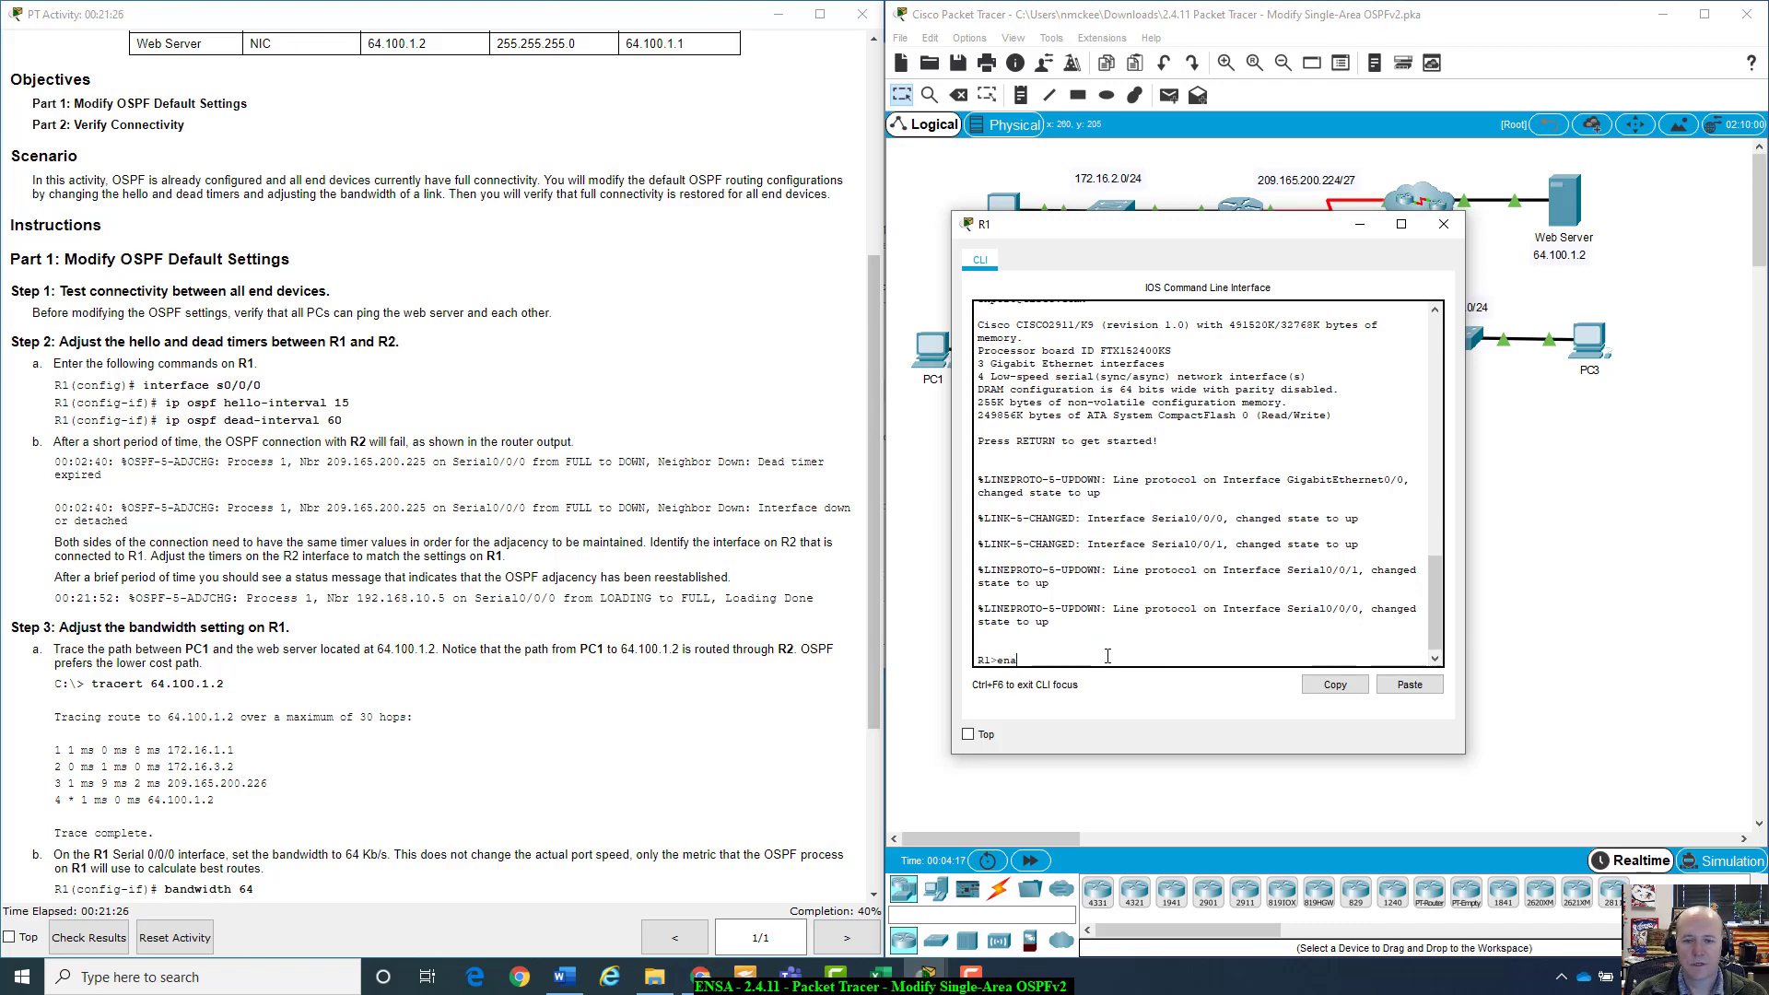
text(bleble)
key(Return)
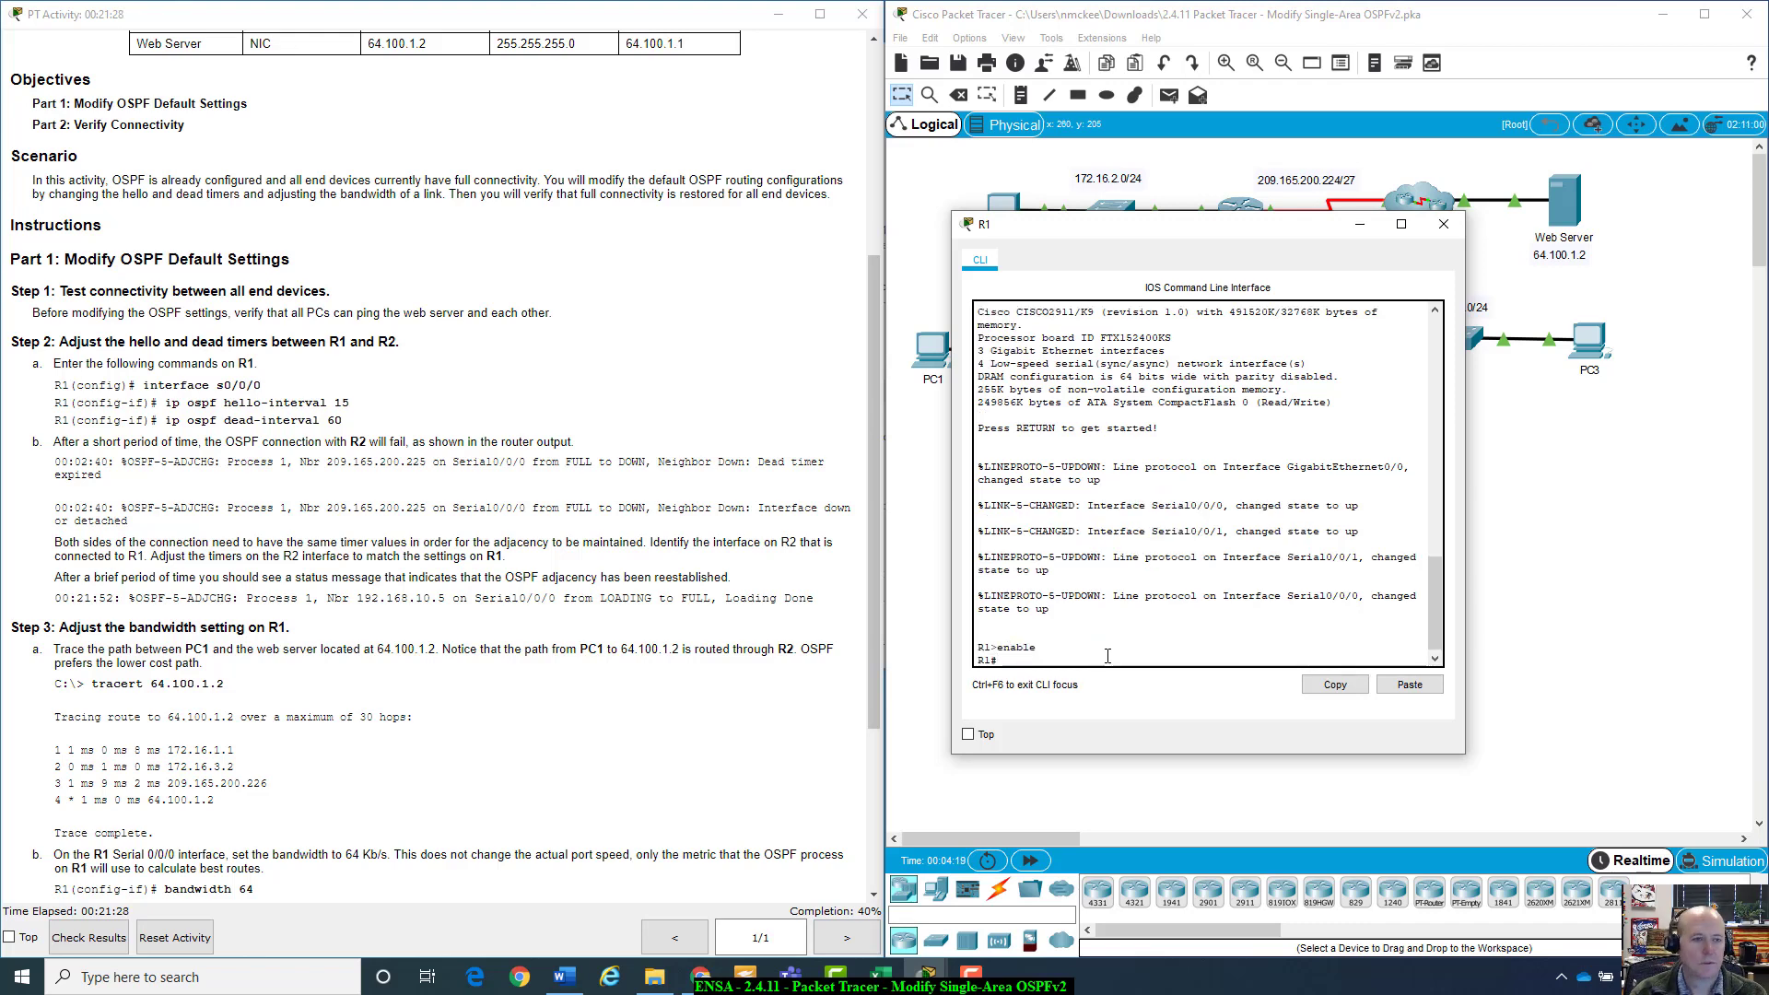
text(config t)
key(Return)
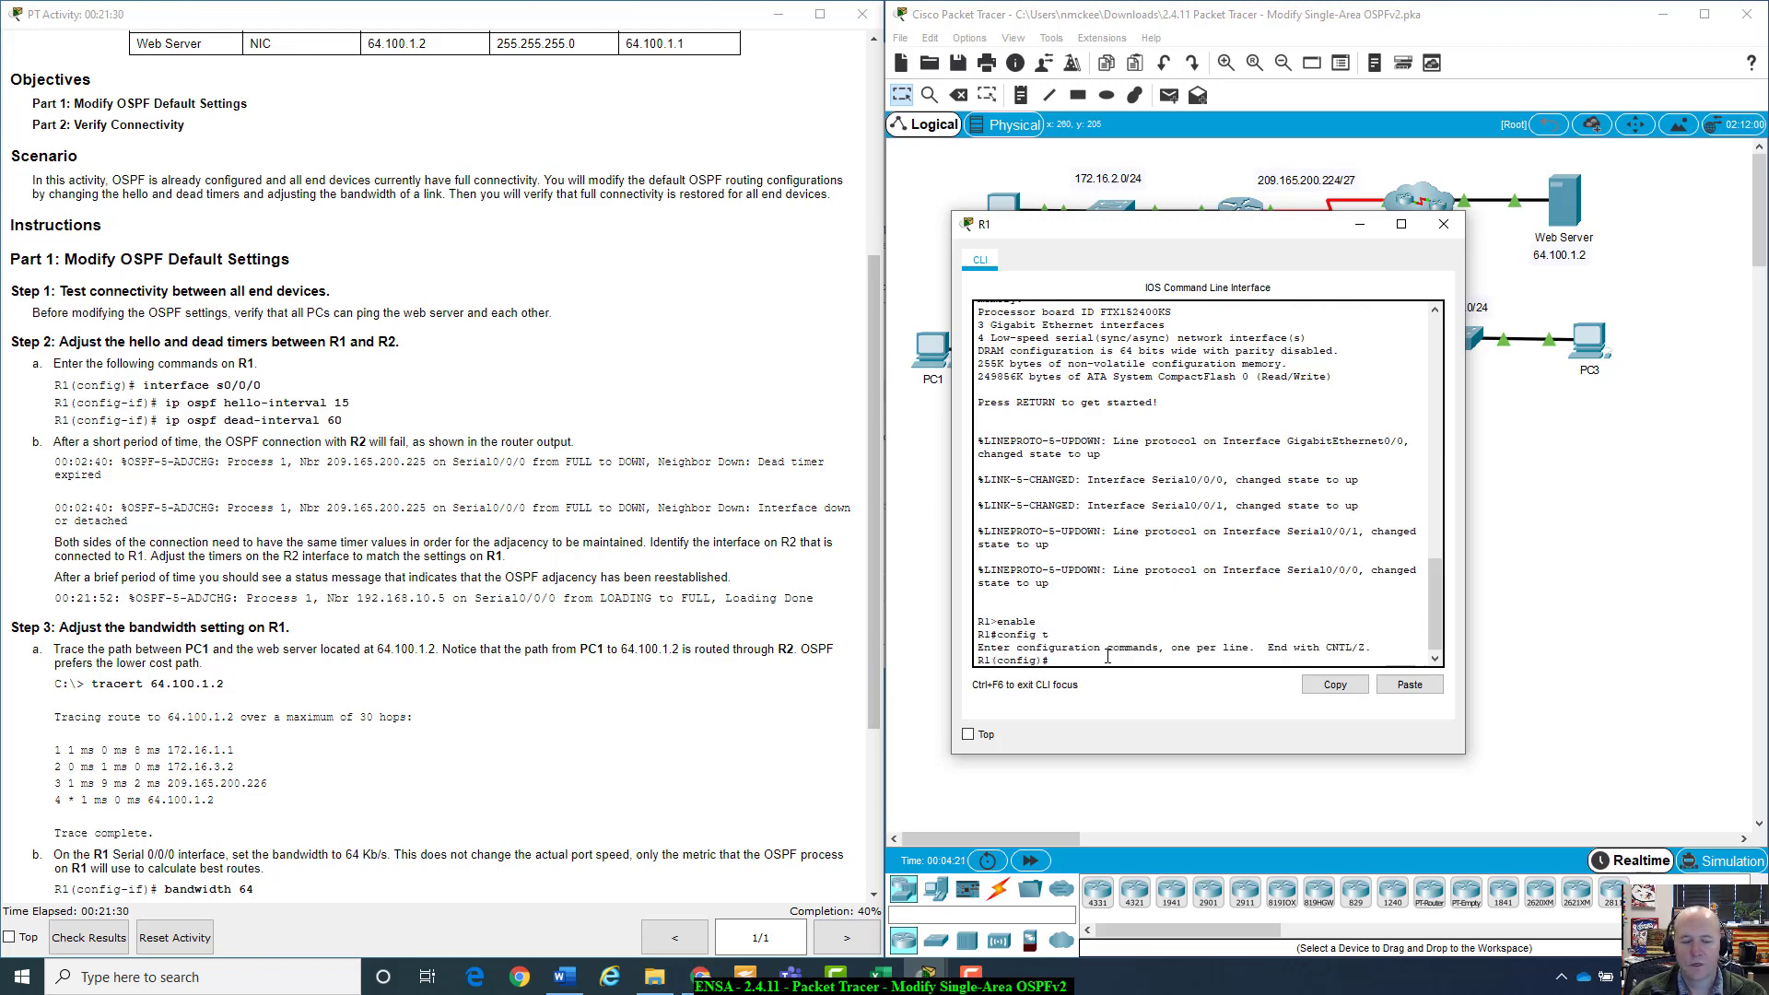
On R1's serial interface s0/0/0, set the OSPF hello interval to 15, keeping the topology's R1–R2 link uncovered
text(int s0)
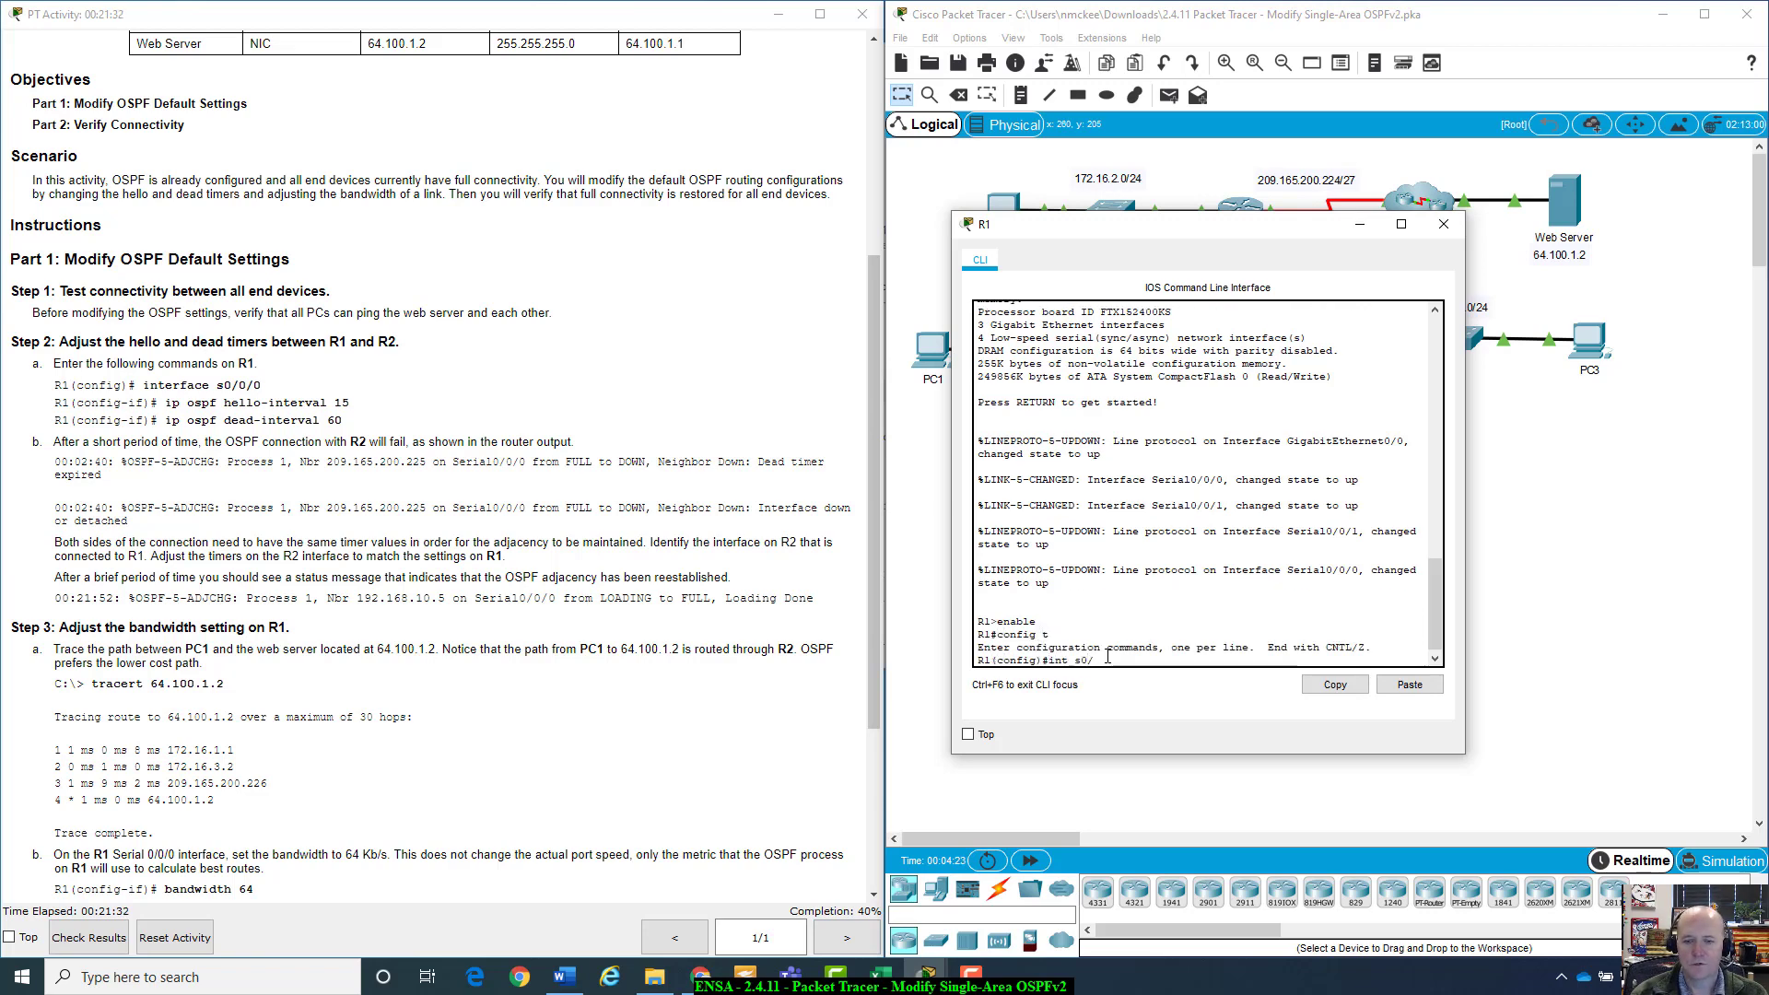
text(/0/)
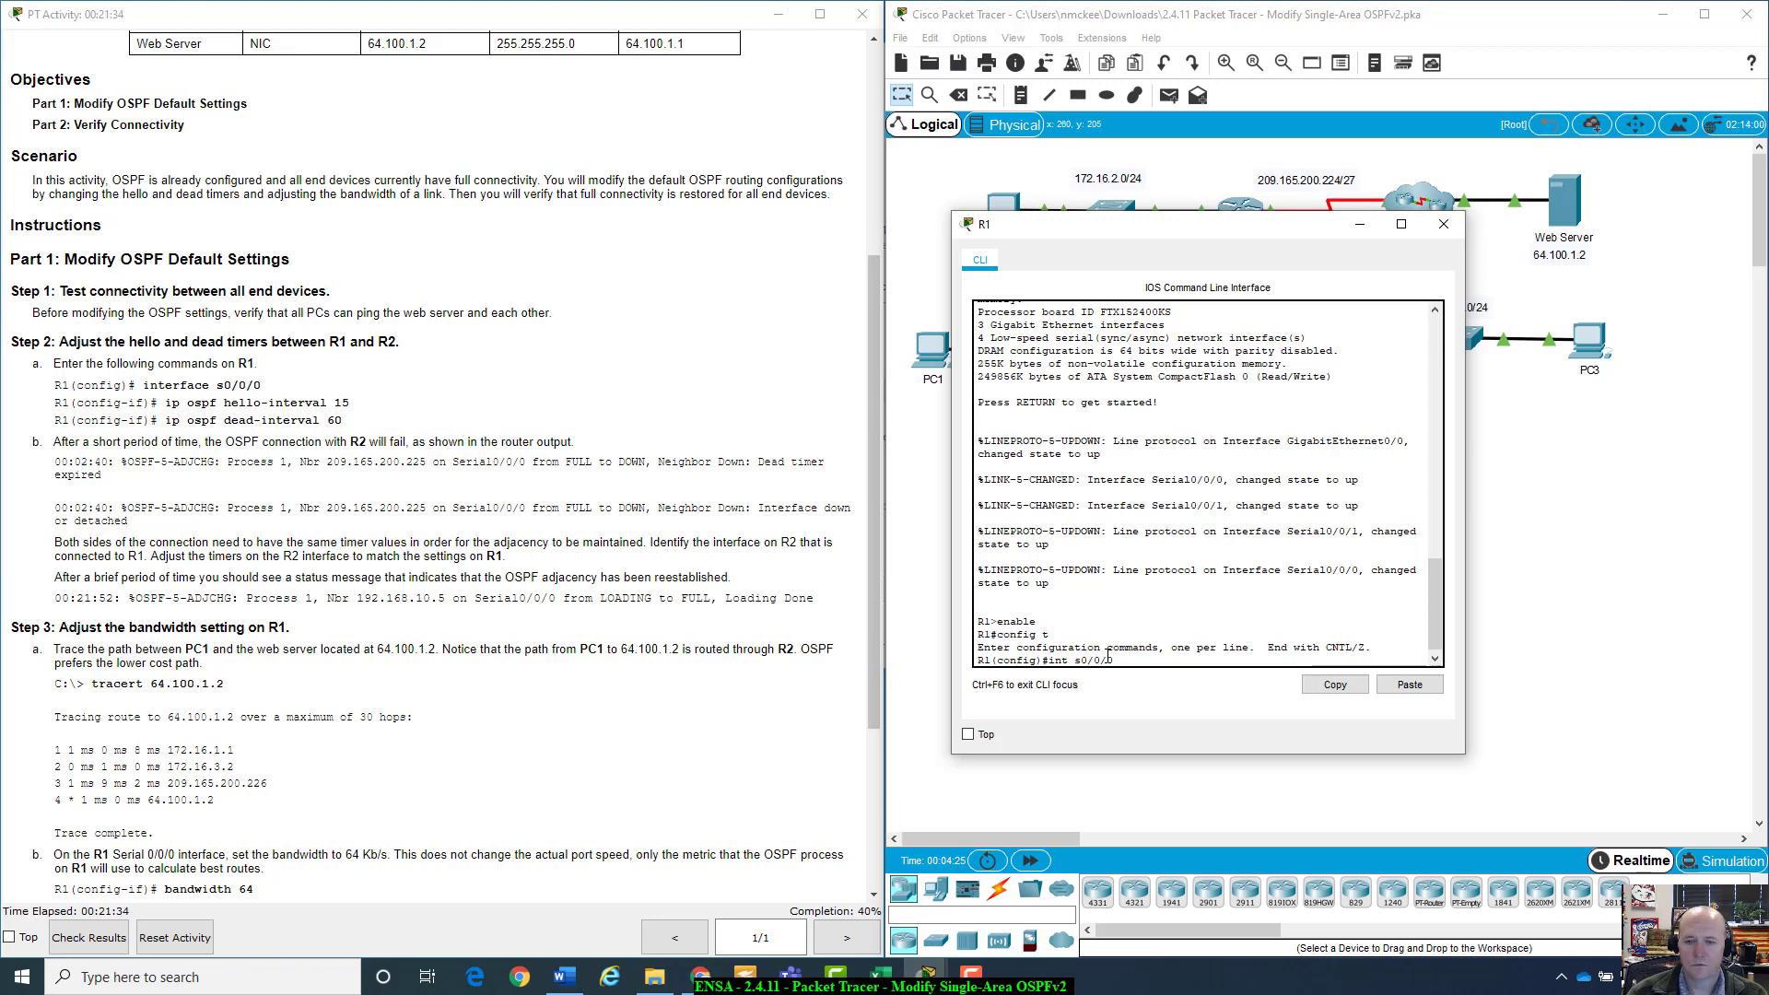
text(0)
key(Return)
drag(1235, 227, 1272, 360)
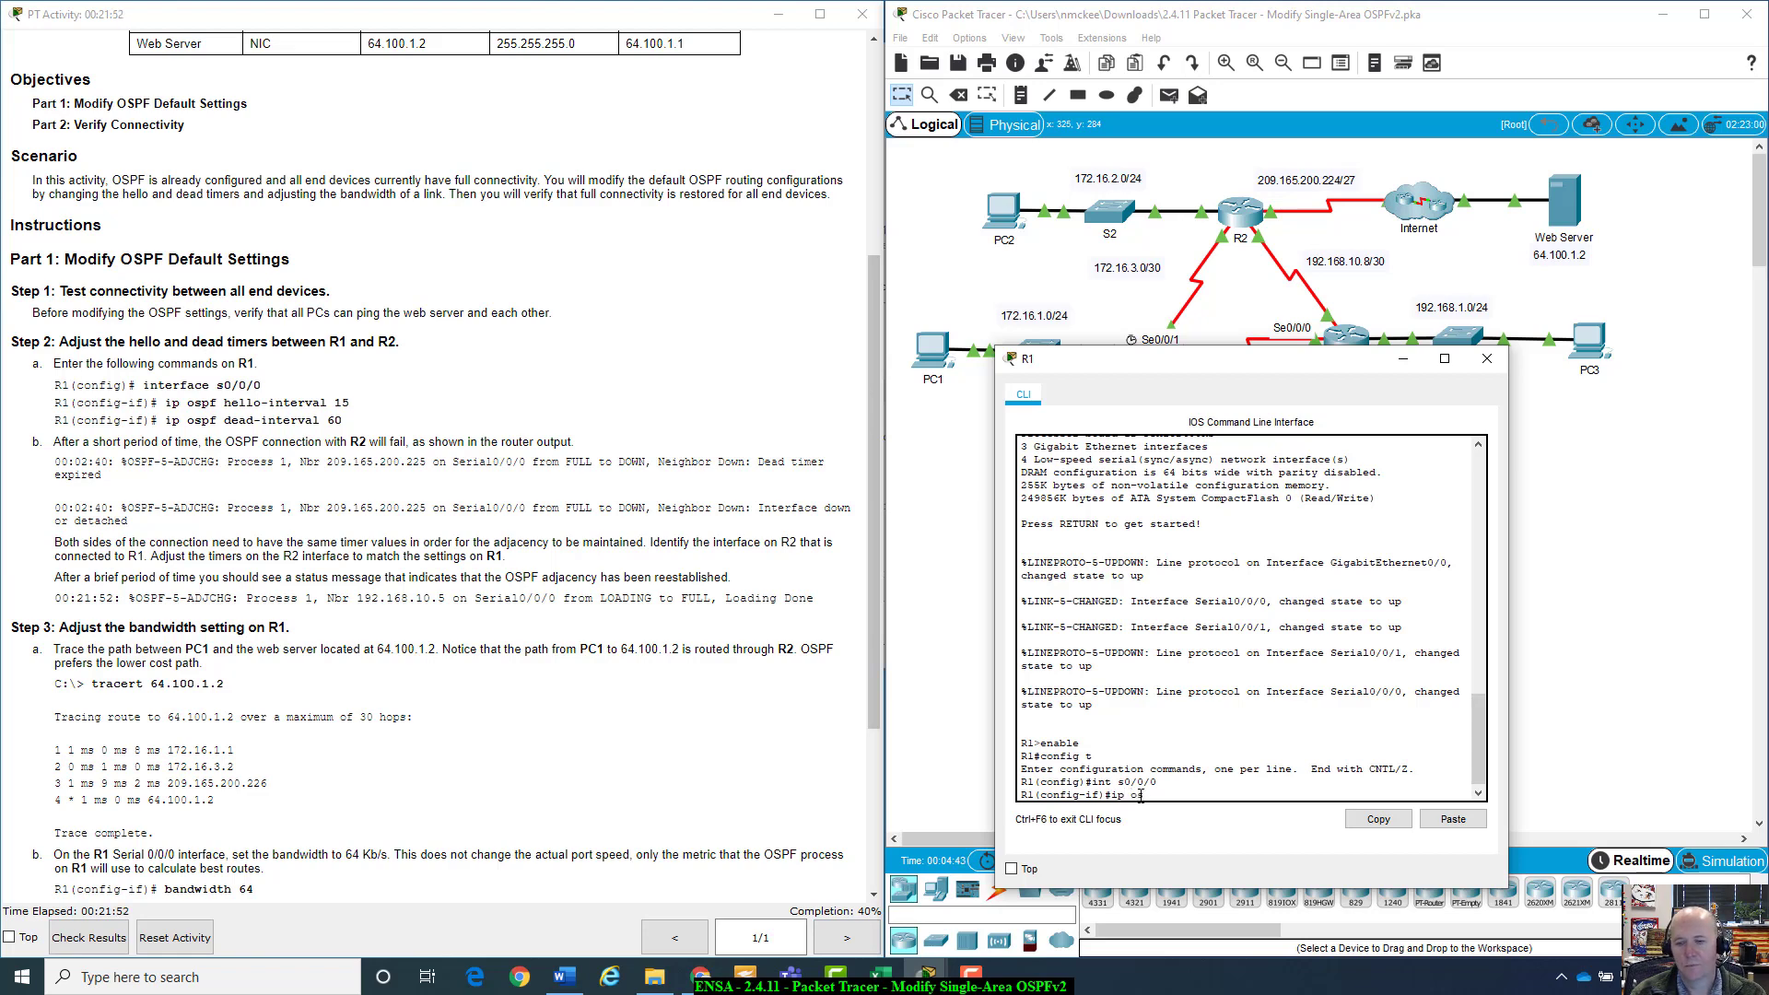
key(Tab)
text(he)
key(Tab)
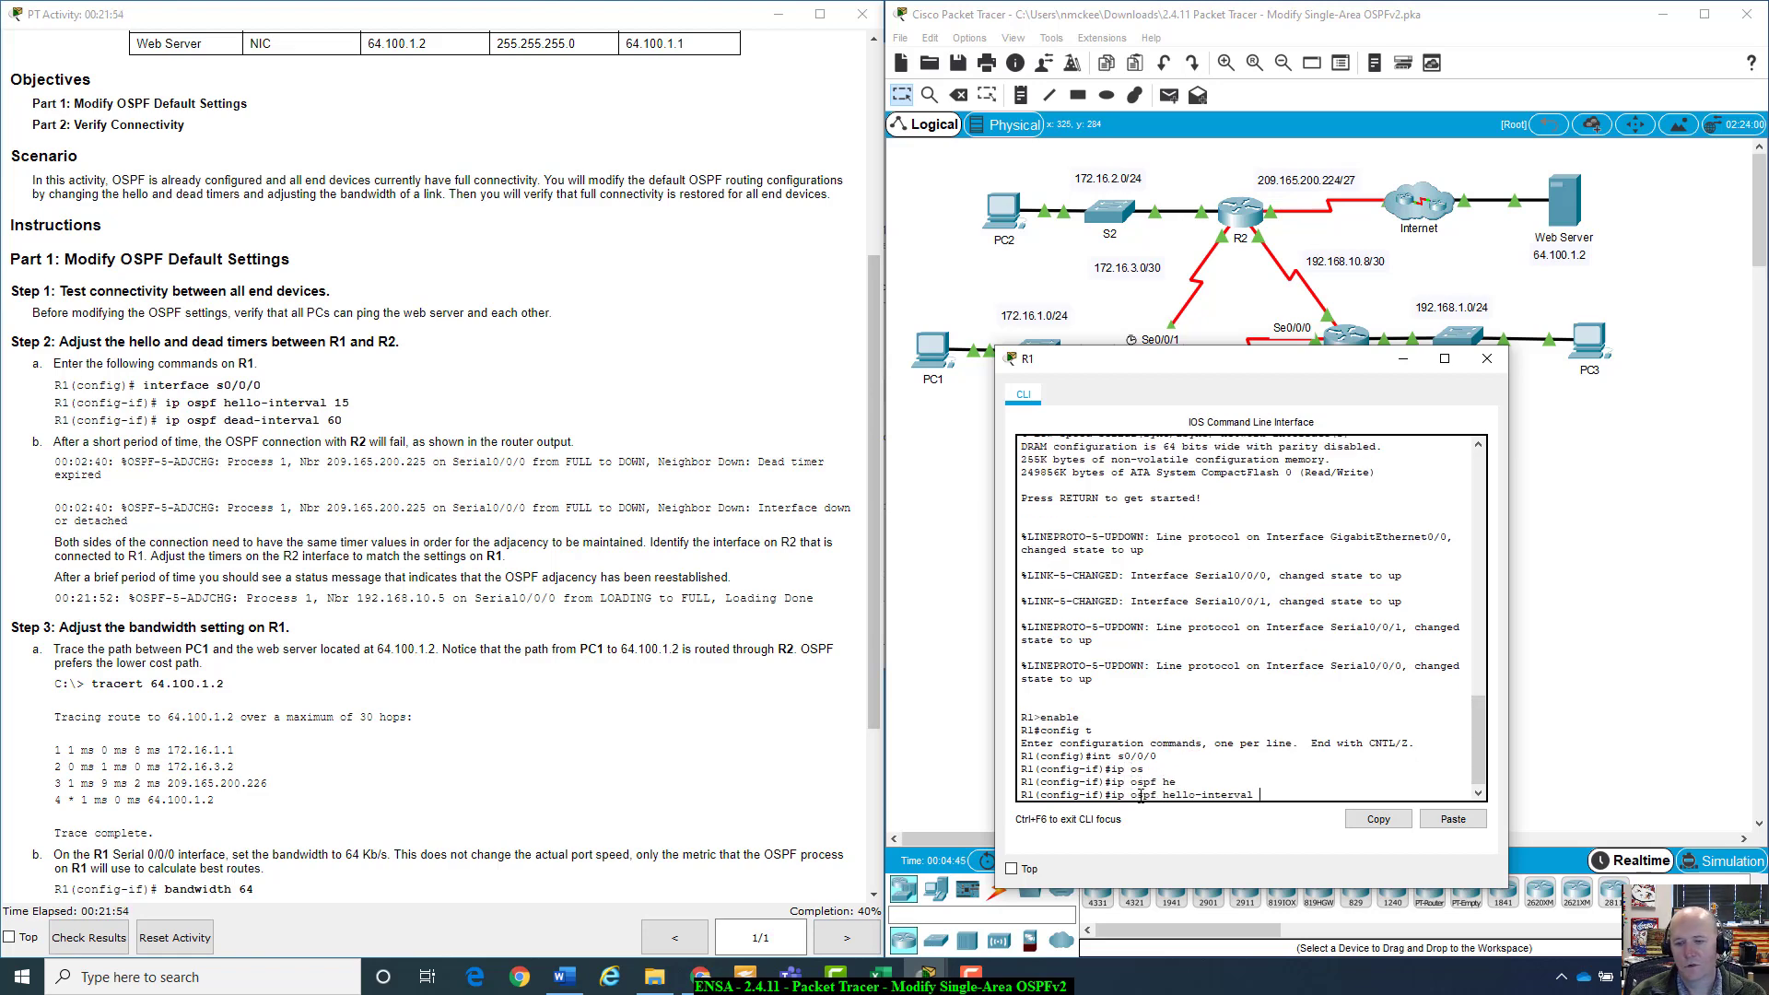
text(15)
key(Return)
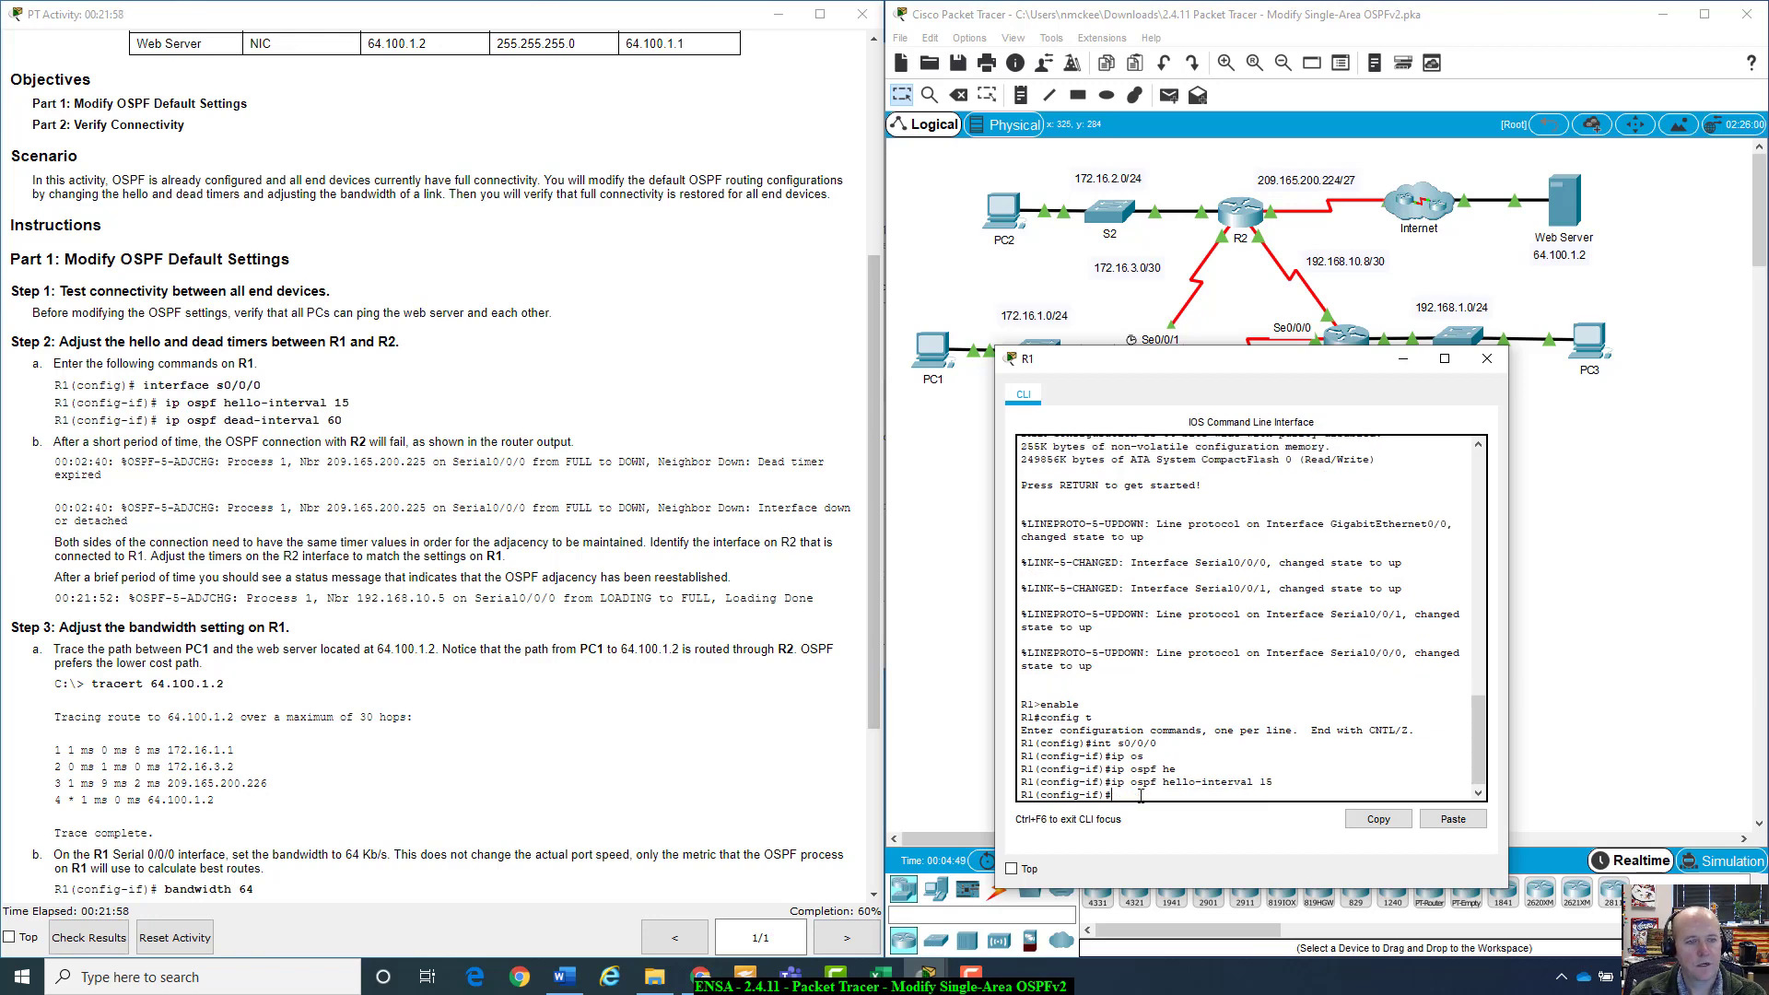
Set the OSPF dead interval to 60 on R1's s0/0/0 interface
text(ip os)
key(Tab)
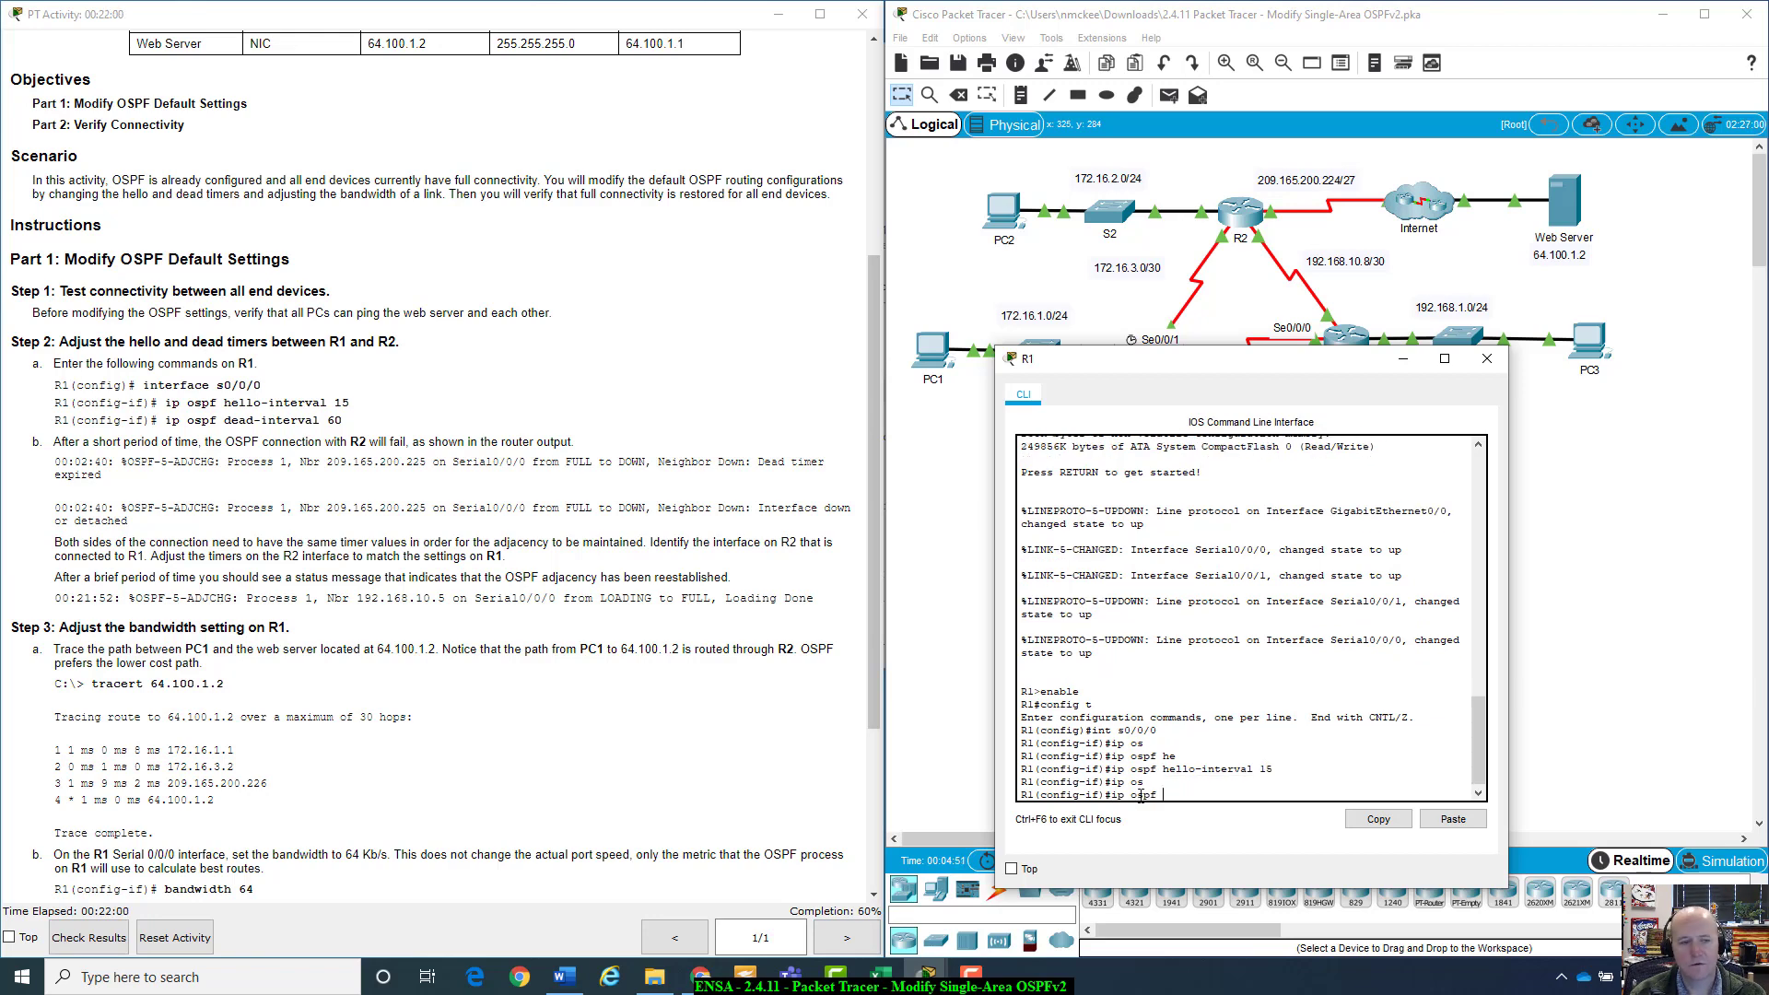
text(dea)
key(Tab)
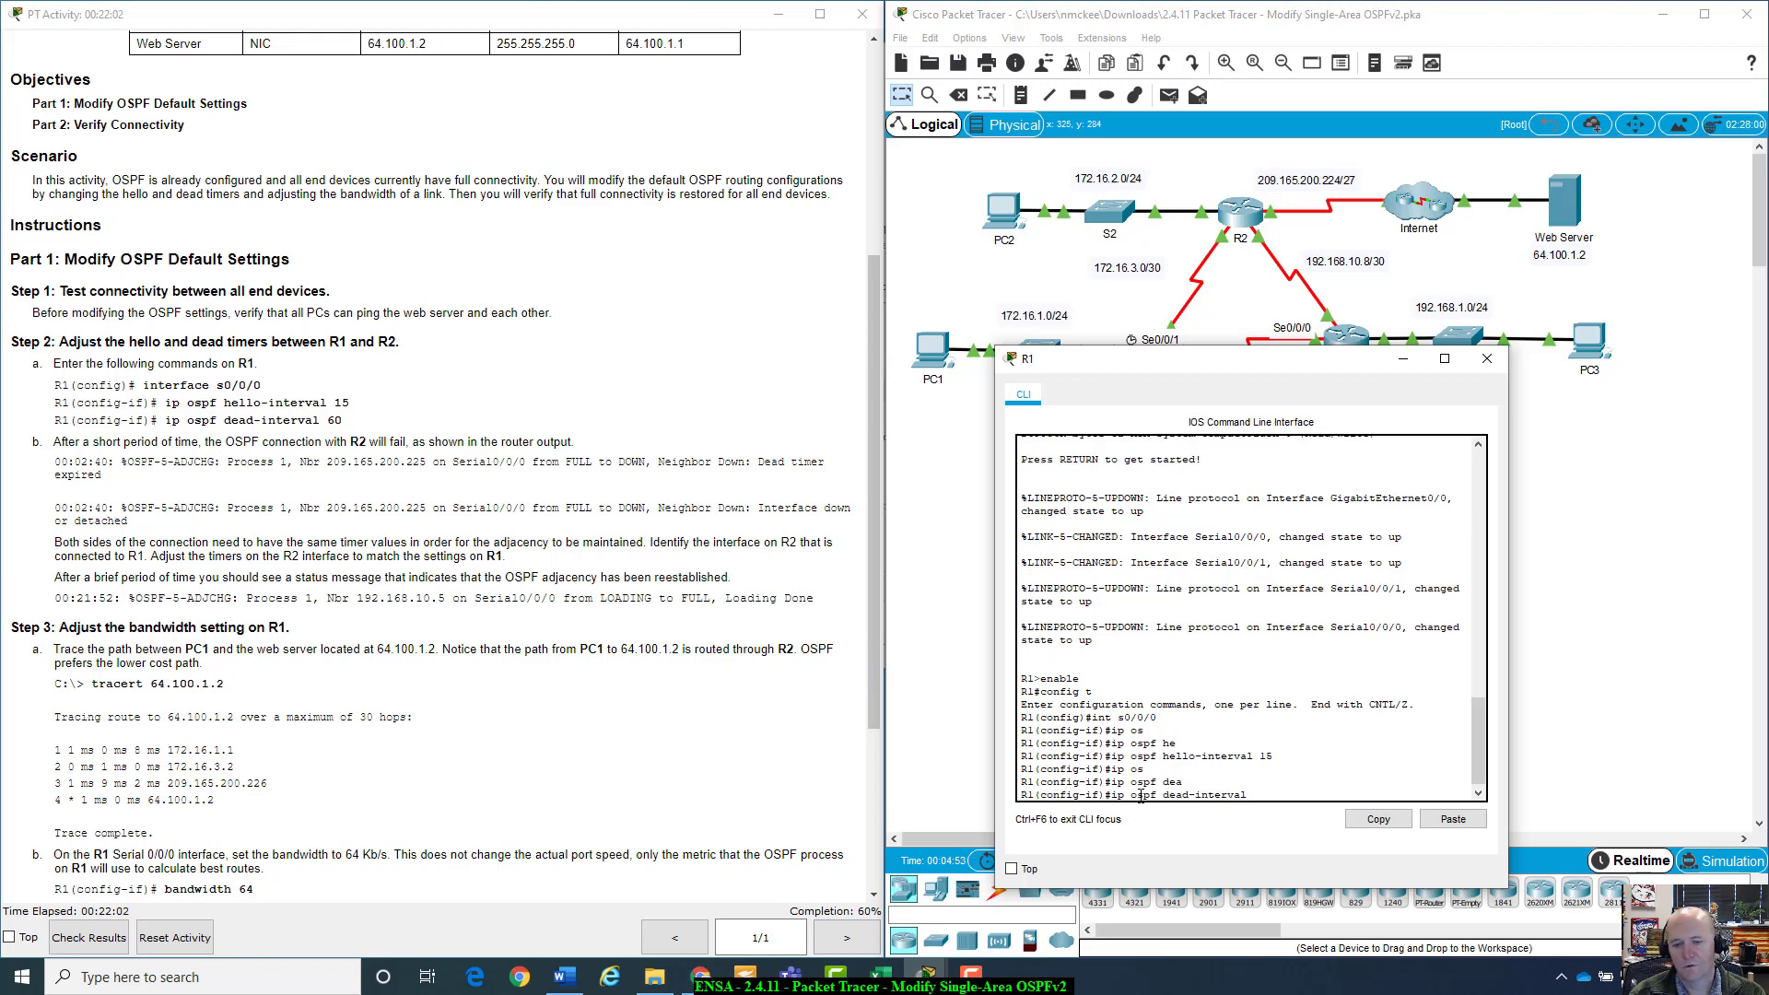
text(60)
key(Return)
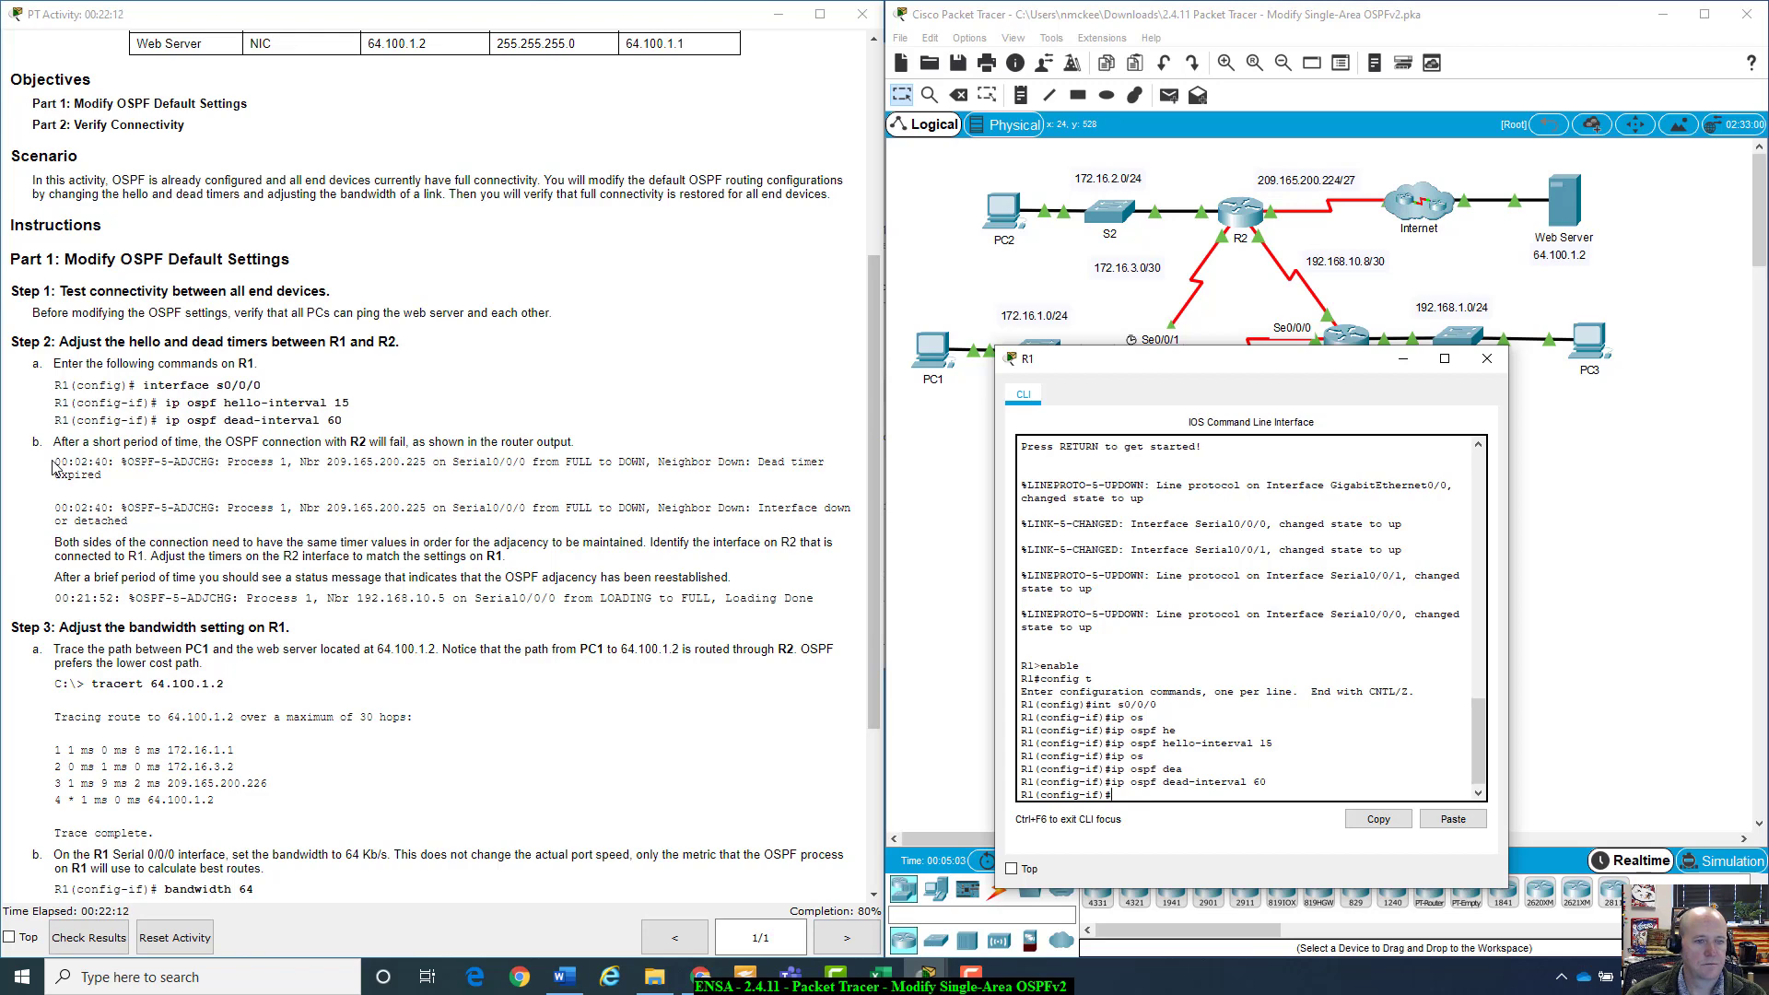
Highlight the expected OSPF neighbor-down messages in the instructions and exit R1's configuration back to privileged EXEC mode
drag(53, 462, 565, 459)
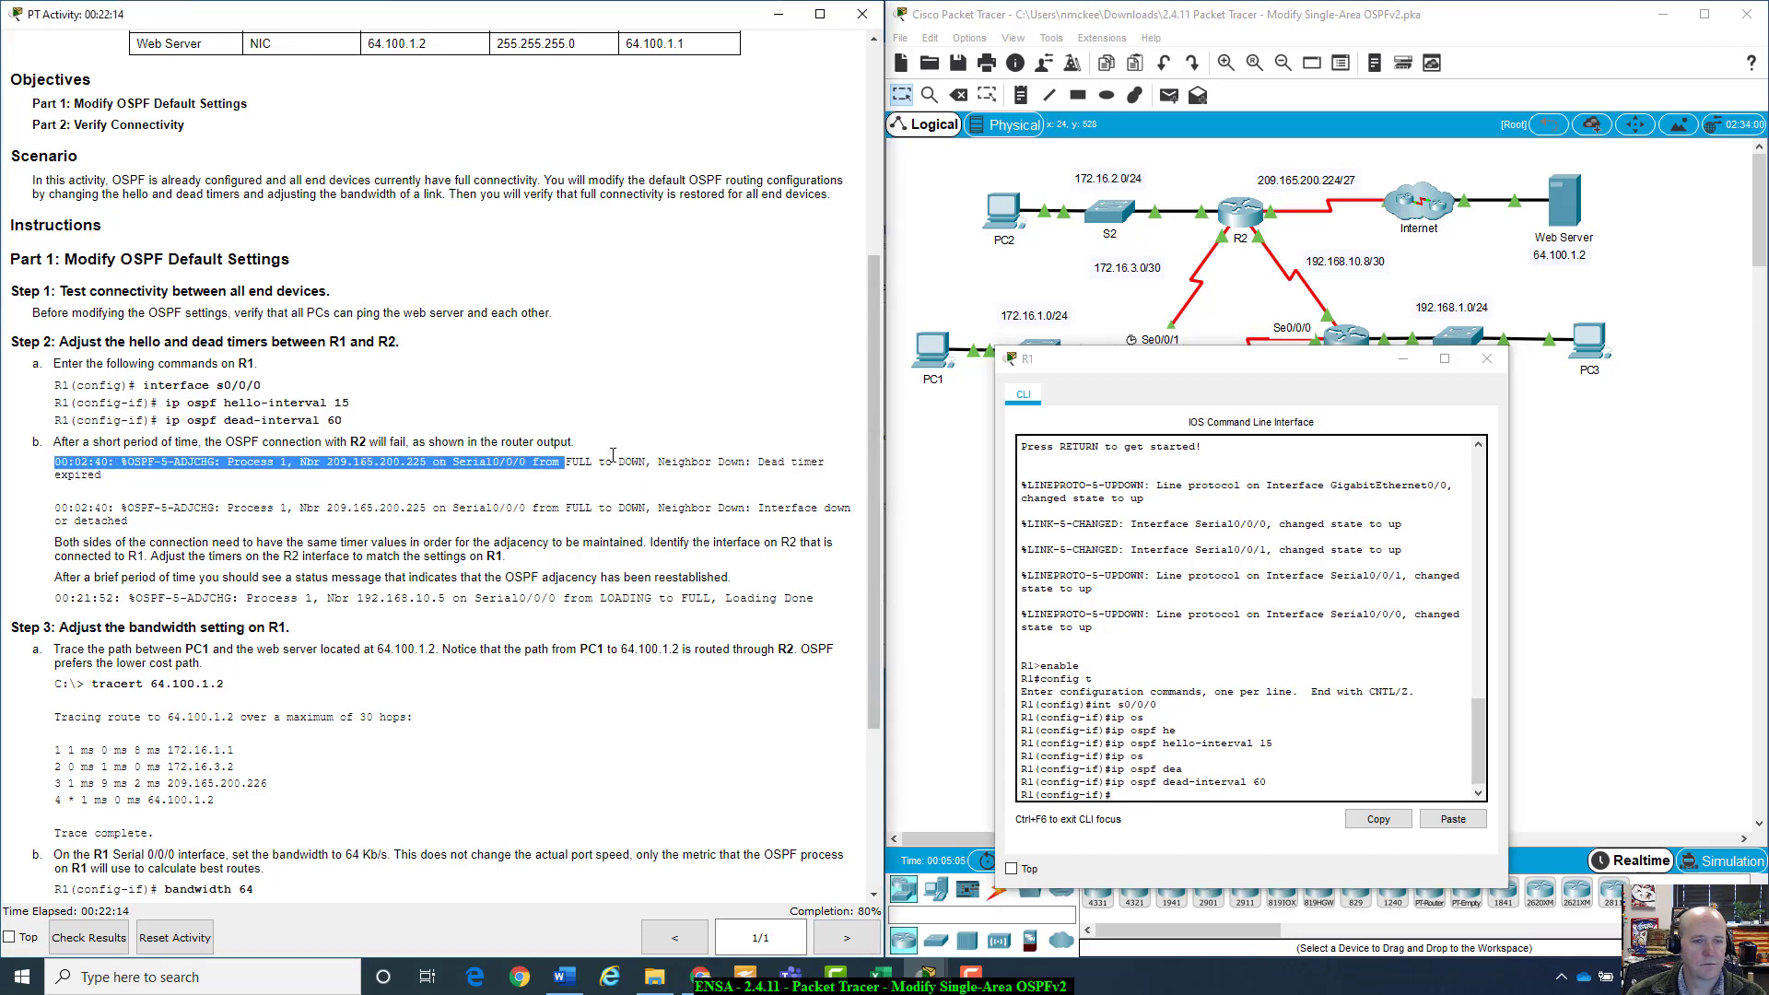
click(707, 442)
drag(798, 446, 832, 478)
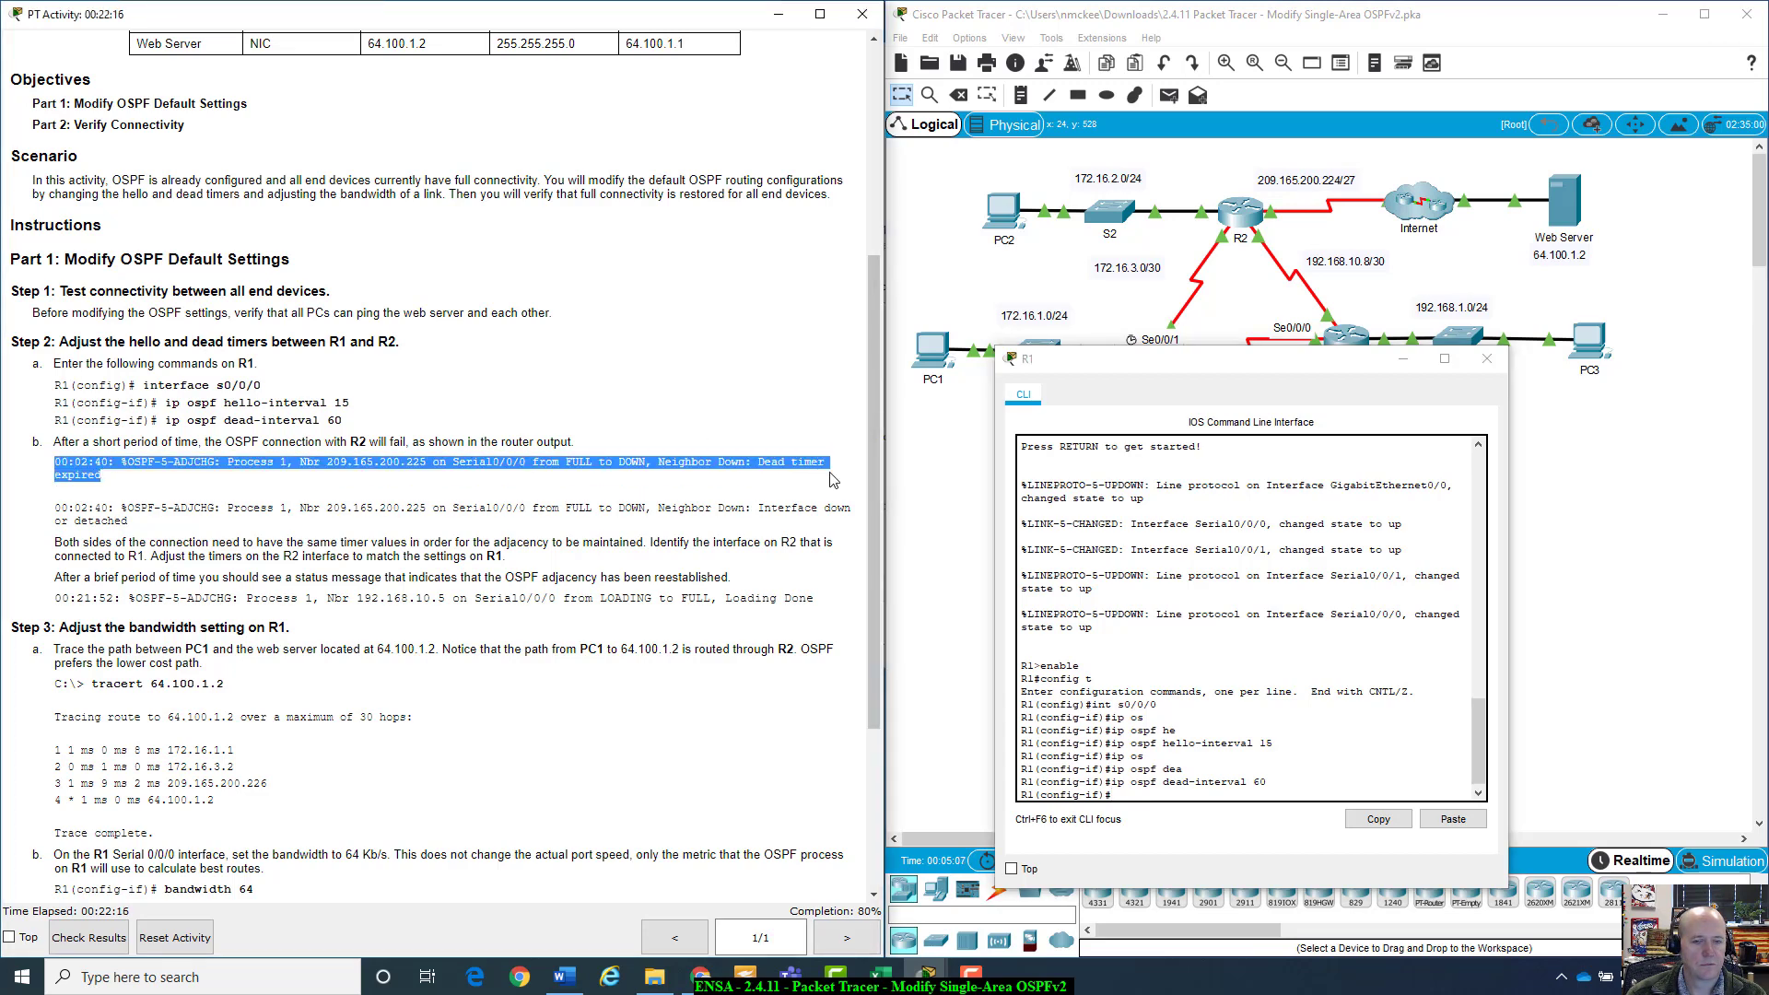
drag(54, 508, 792, 508)
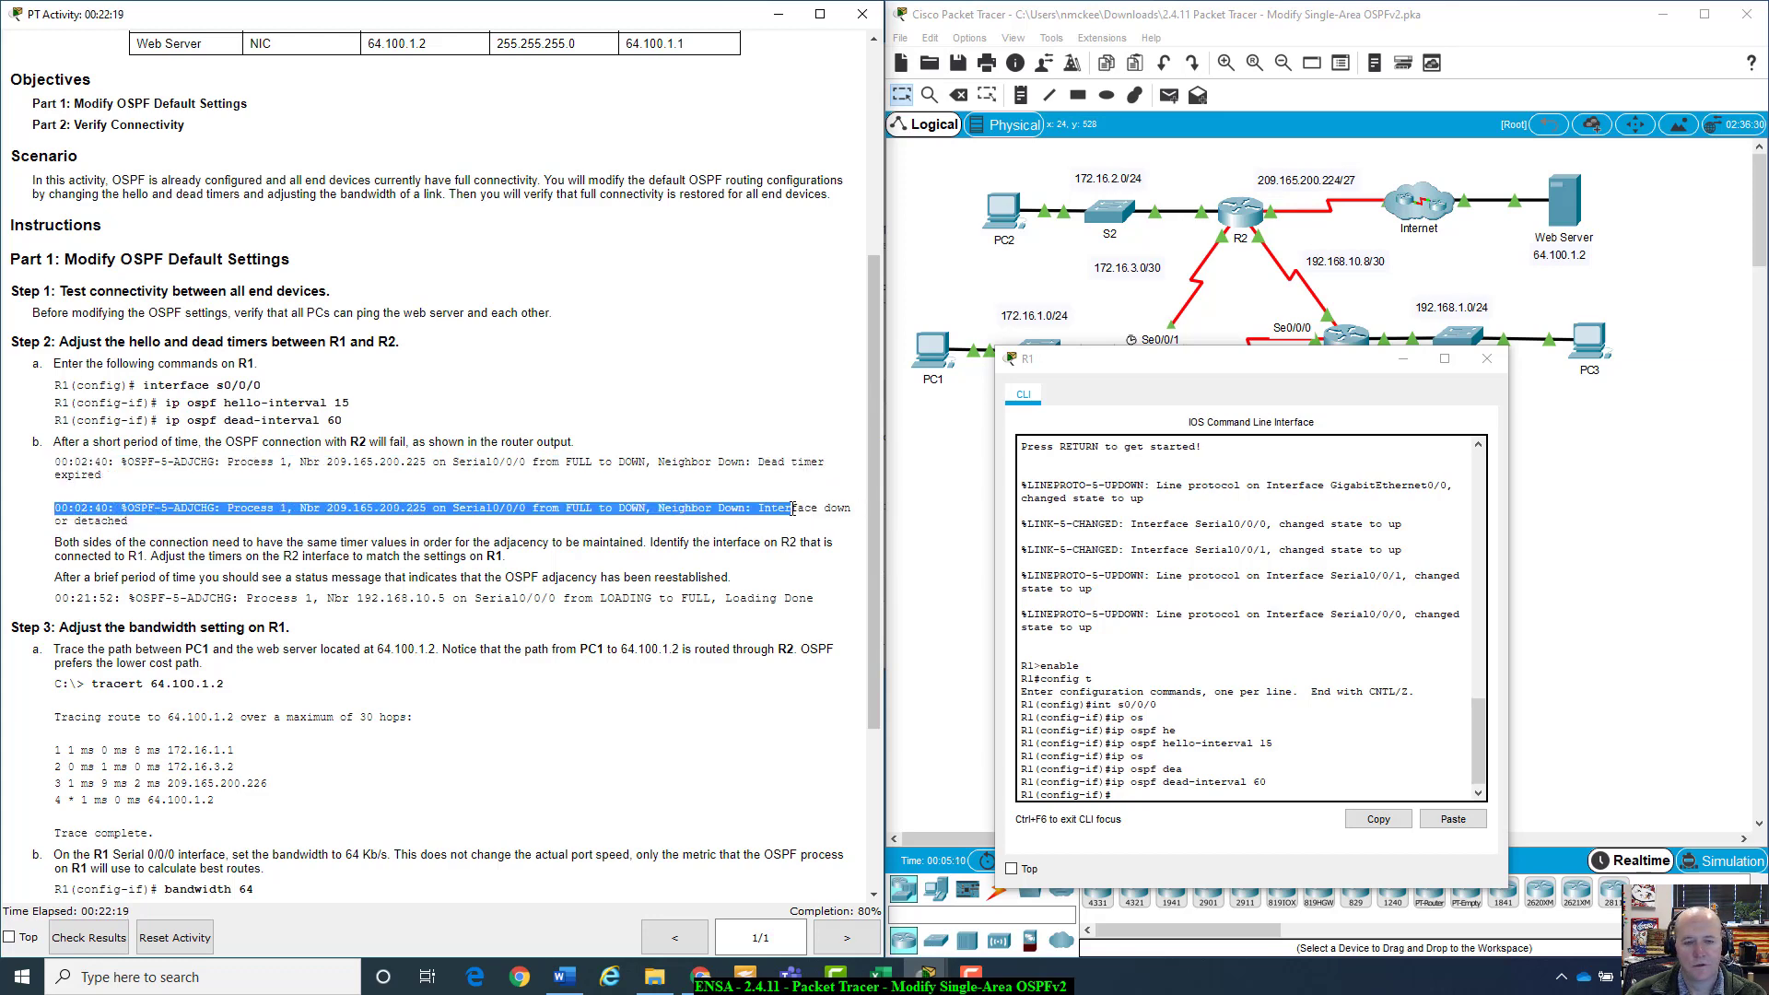
click(1172, 792)
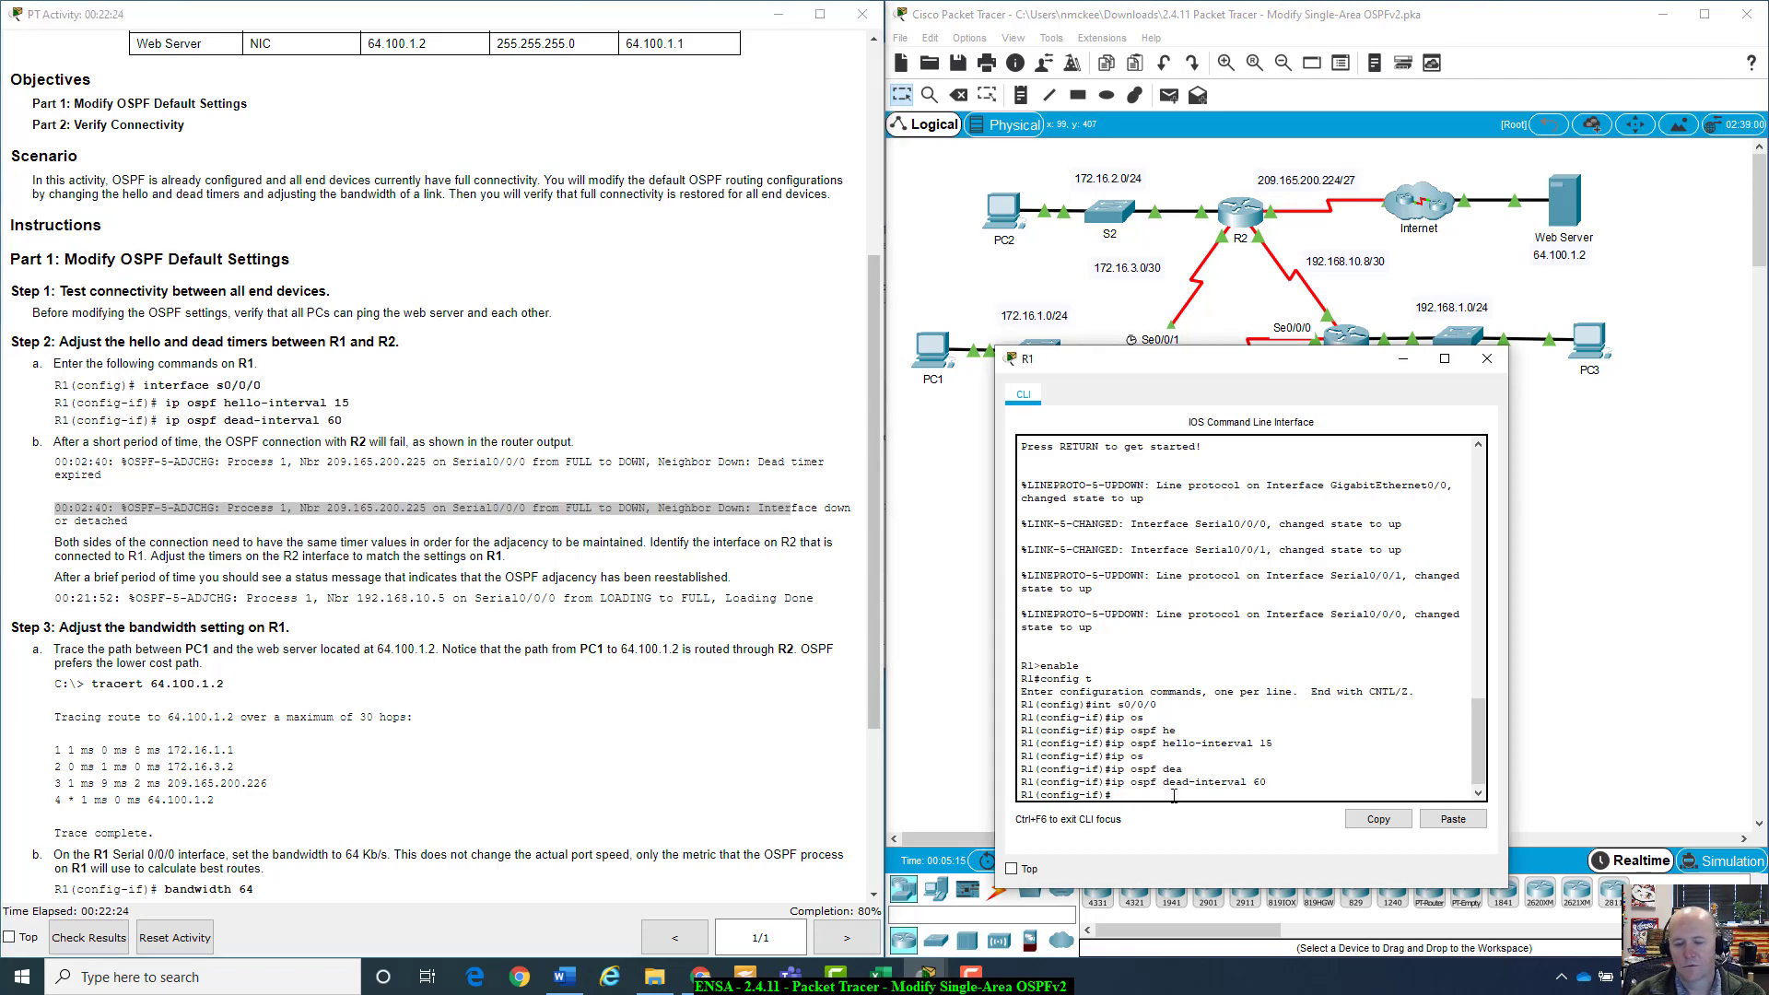
text(exit)
key(Return)
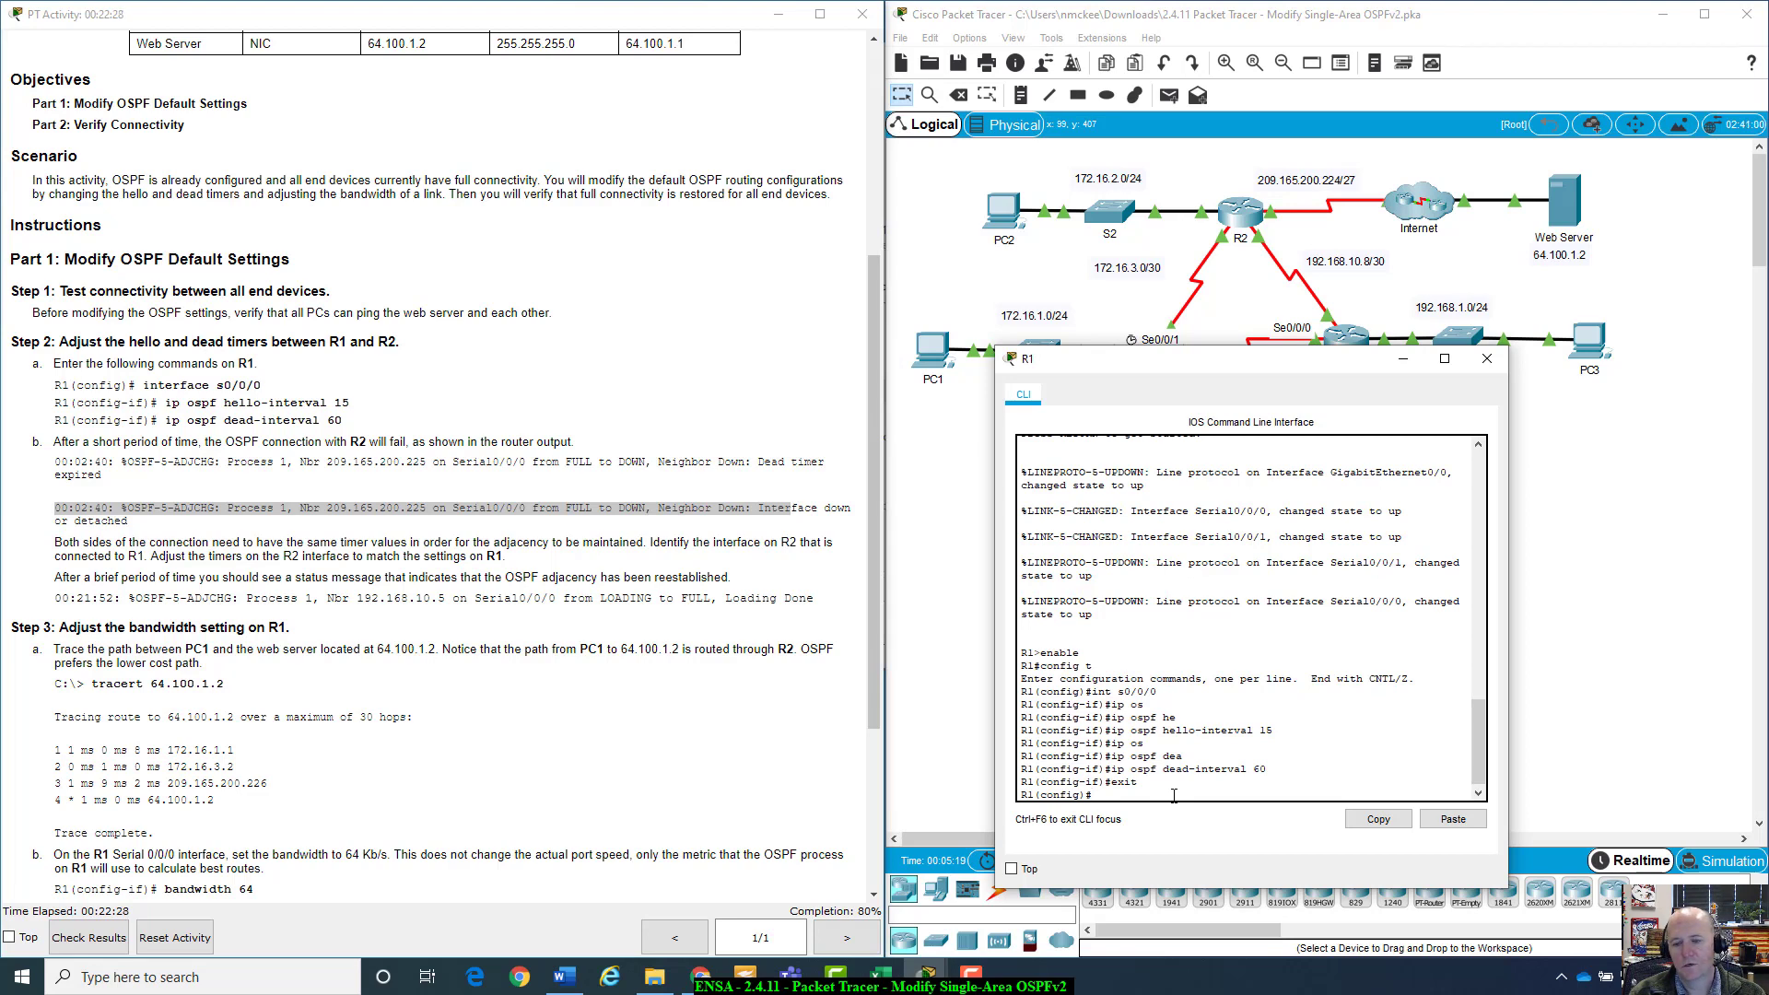
text(exit)
key(Return)
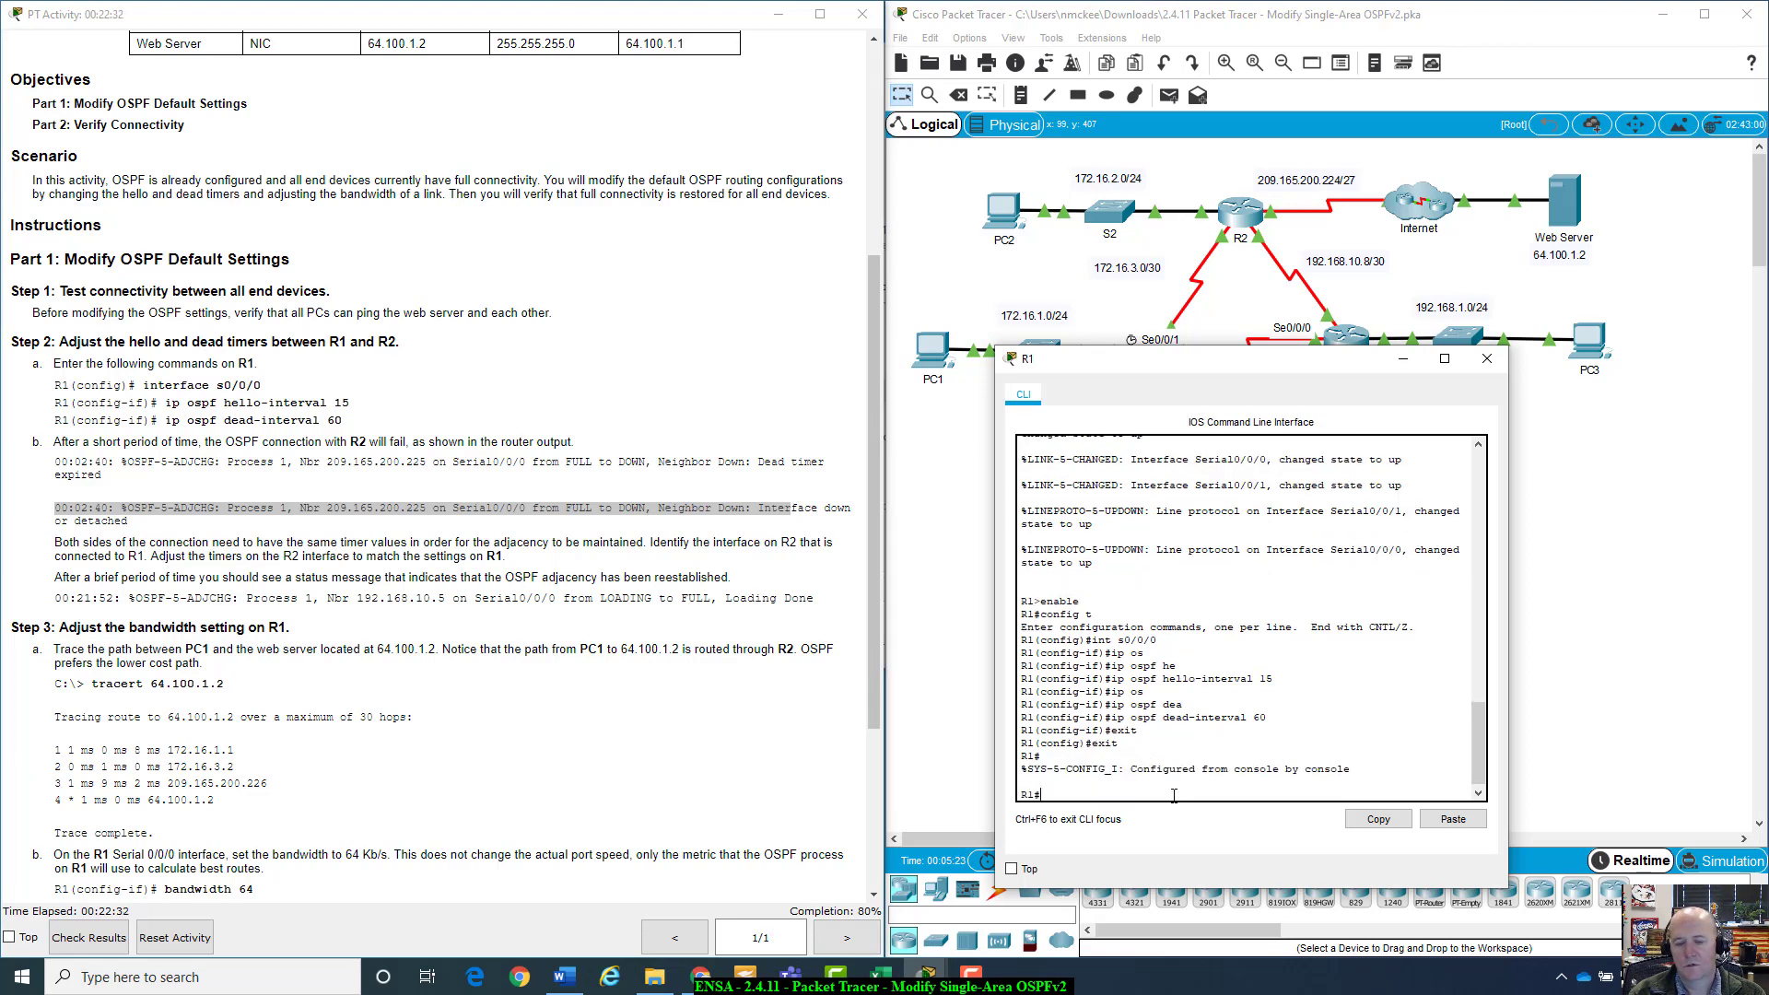
Display R1's OSPF interface details with show ip ospf interface and page through to the end of the output
text(show ip os)
key(Tab)
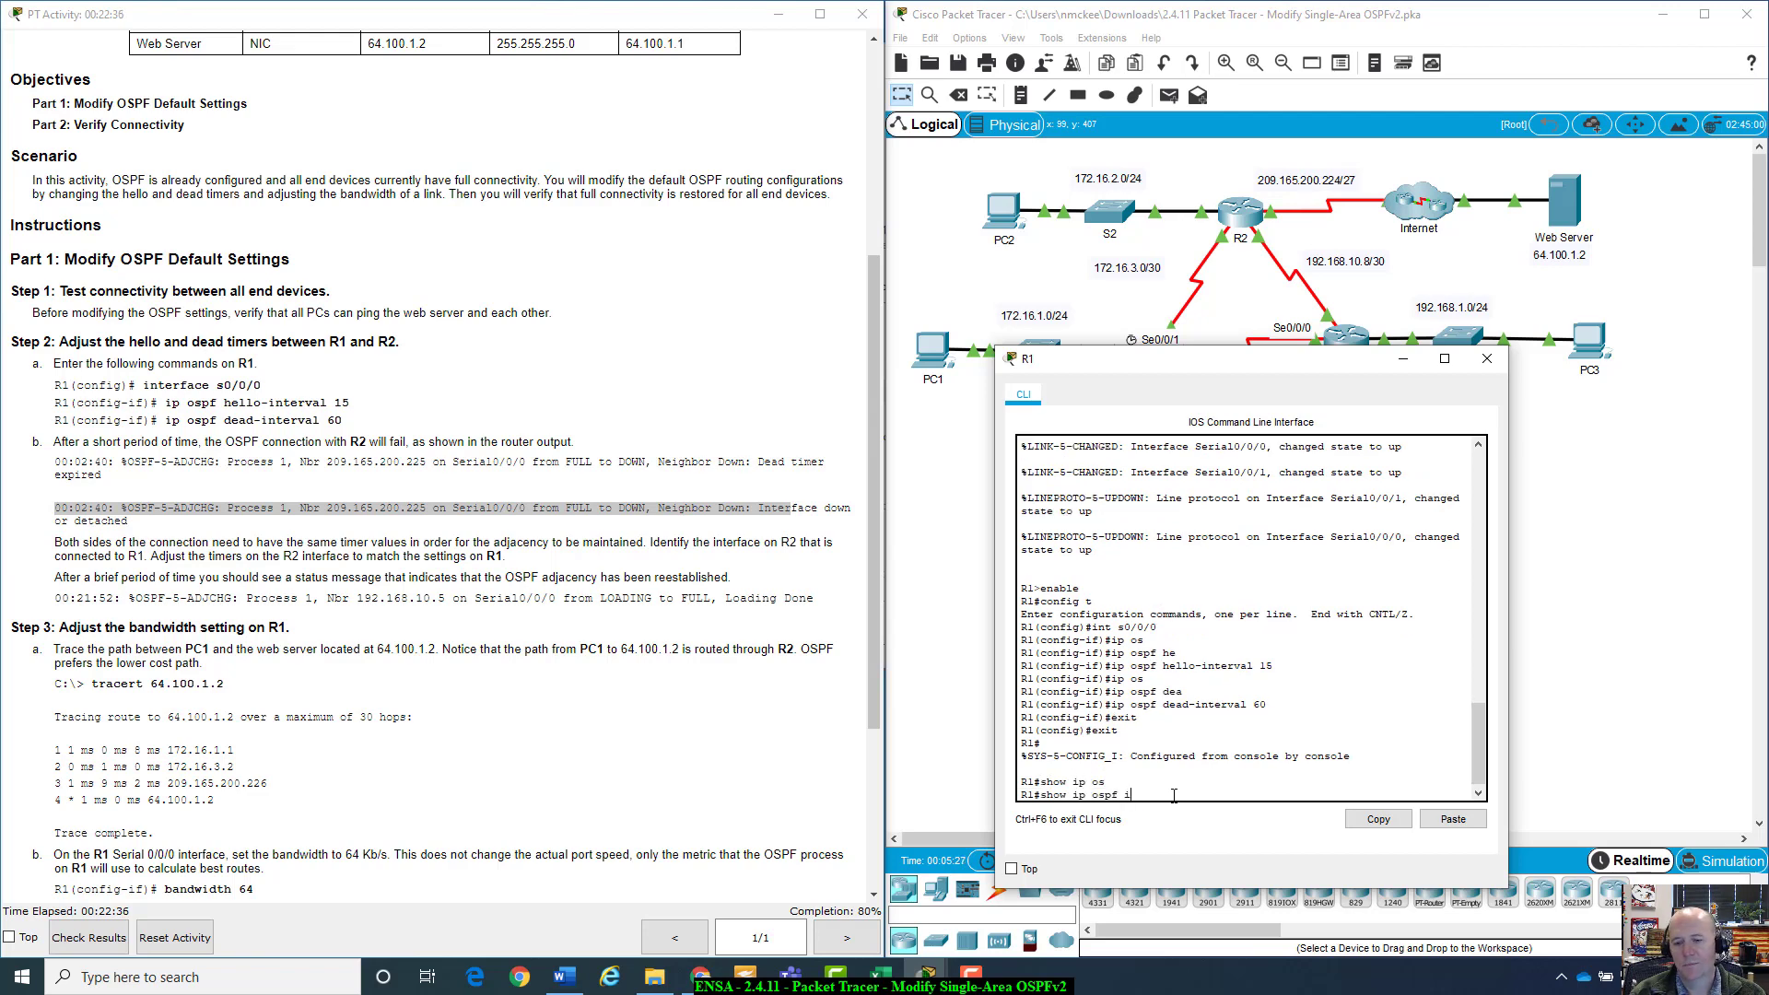
text(in)
key(Tab)
key(Return)
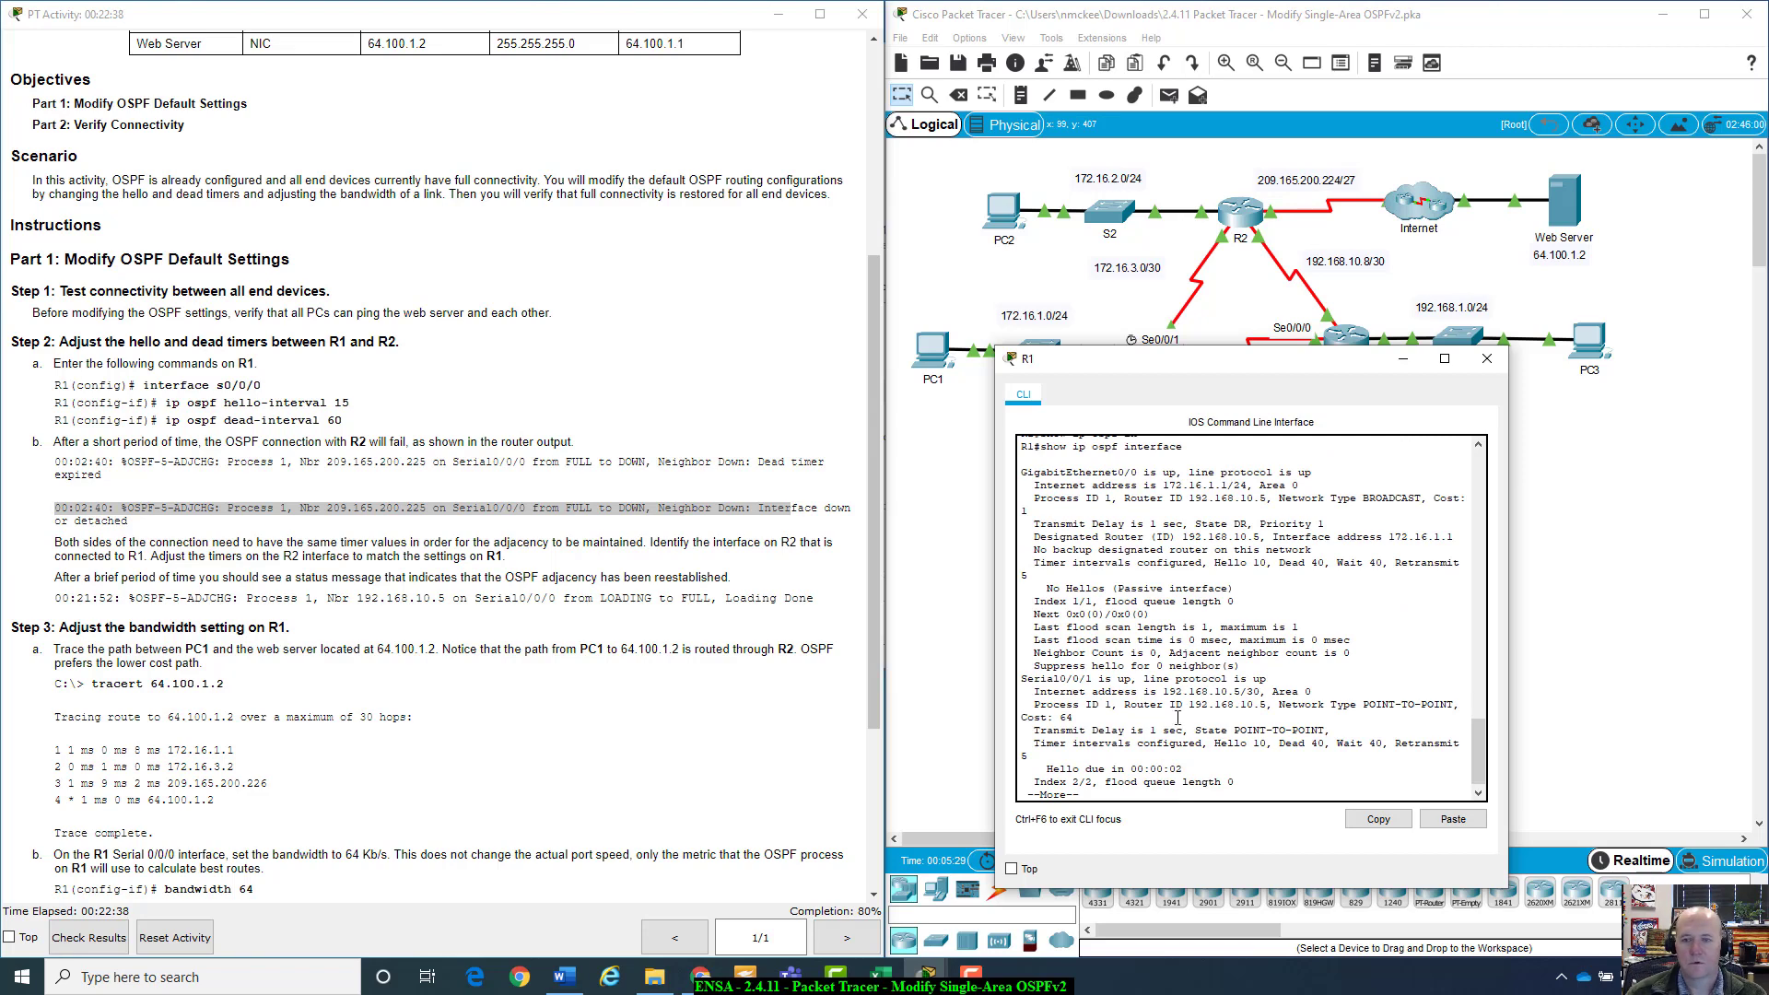
drag(1214, 359, 1164, 427)
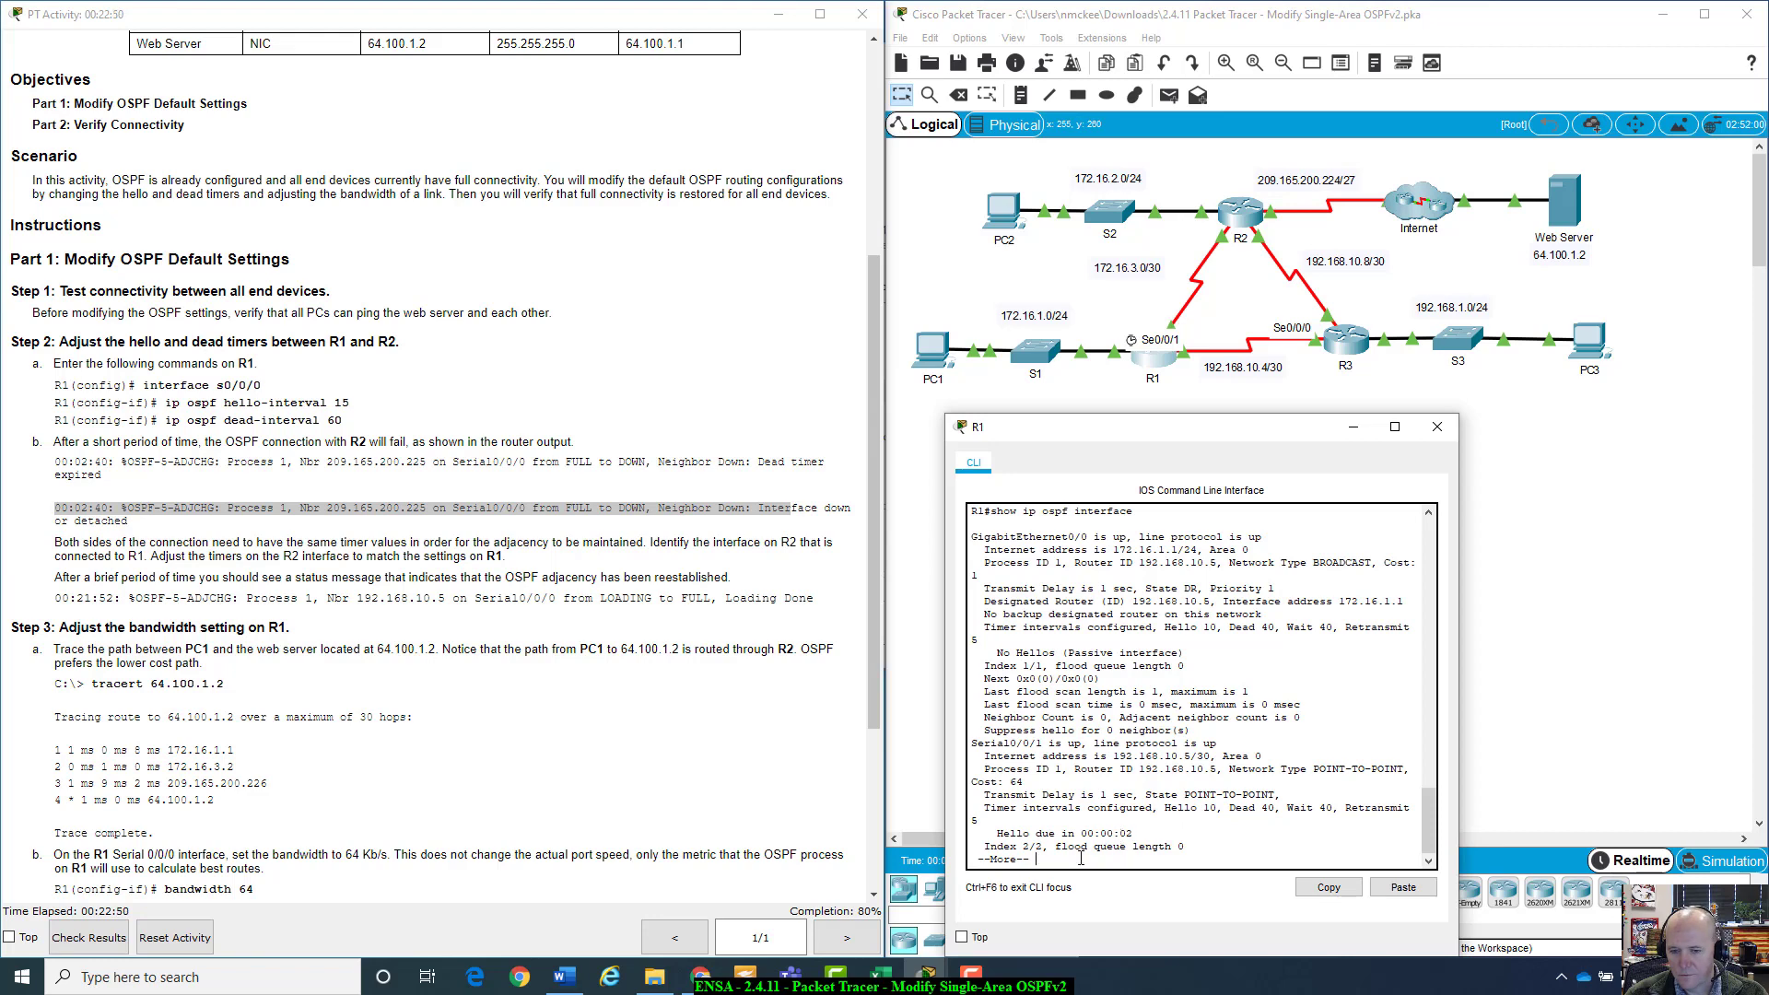
key(space)
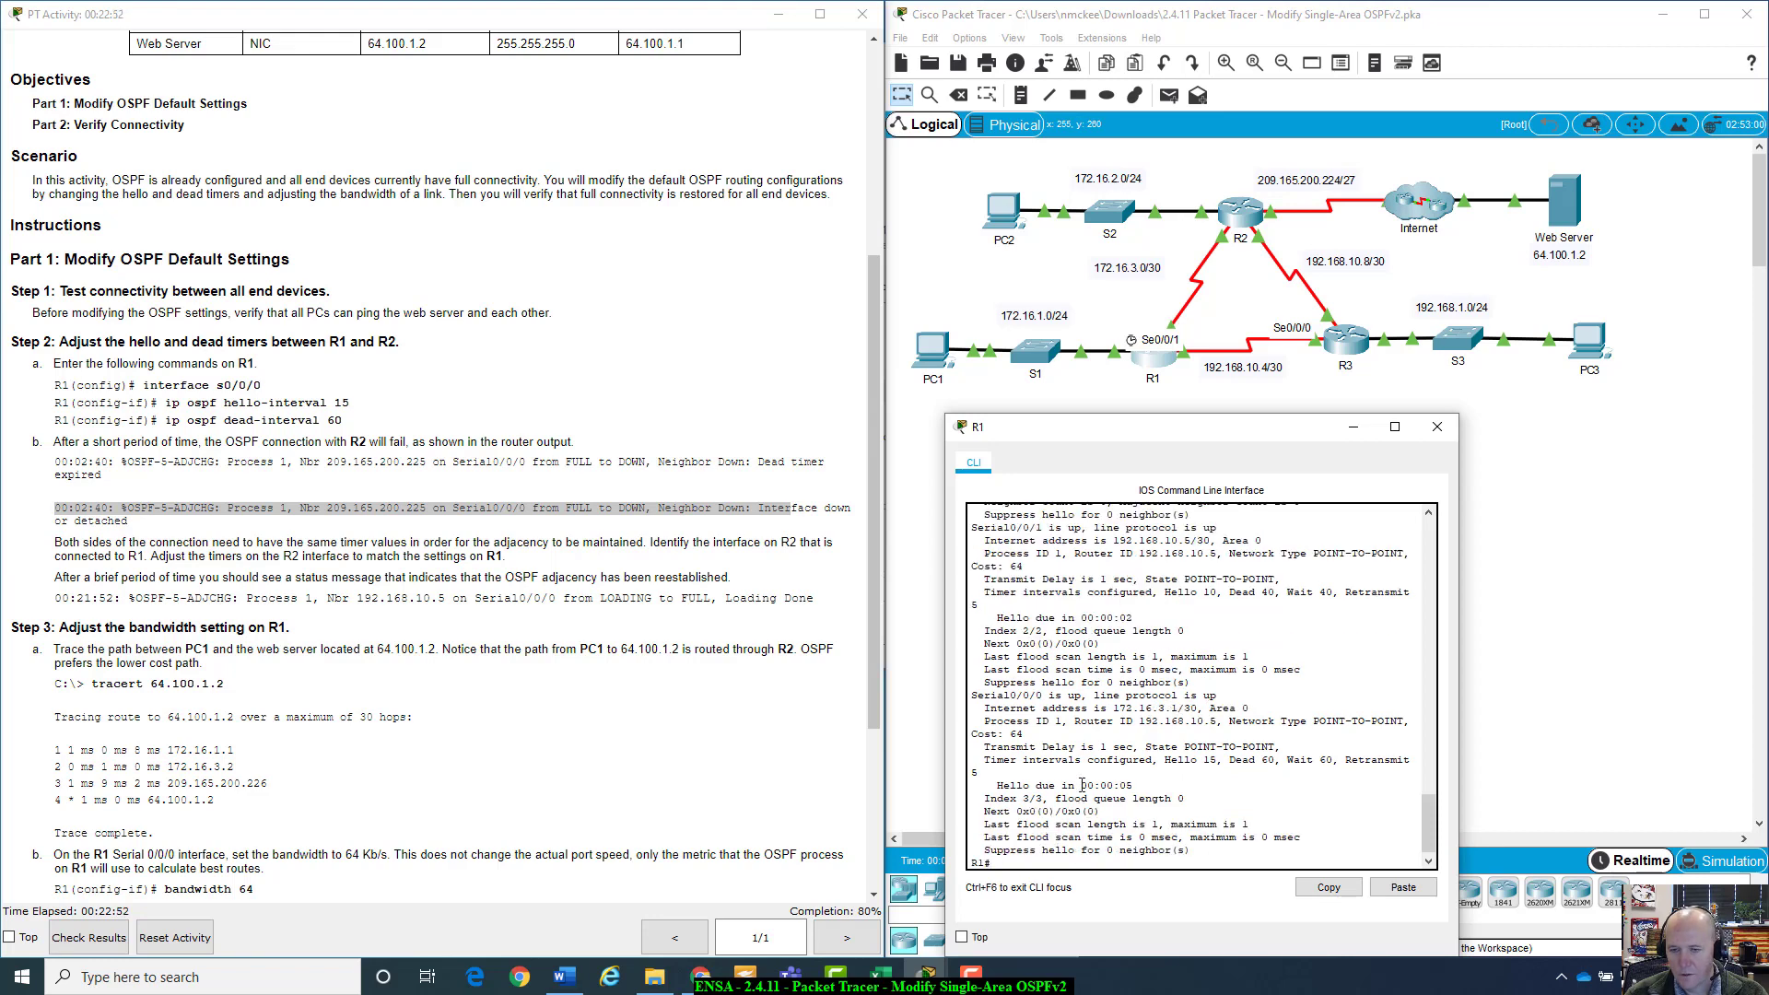
Check which interfaces connect R1 and R2 in the topology and highlight R2's S0/0/0 entry in the addressing table
click(1156, 308)
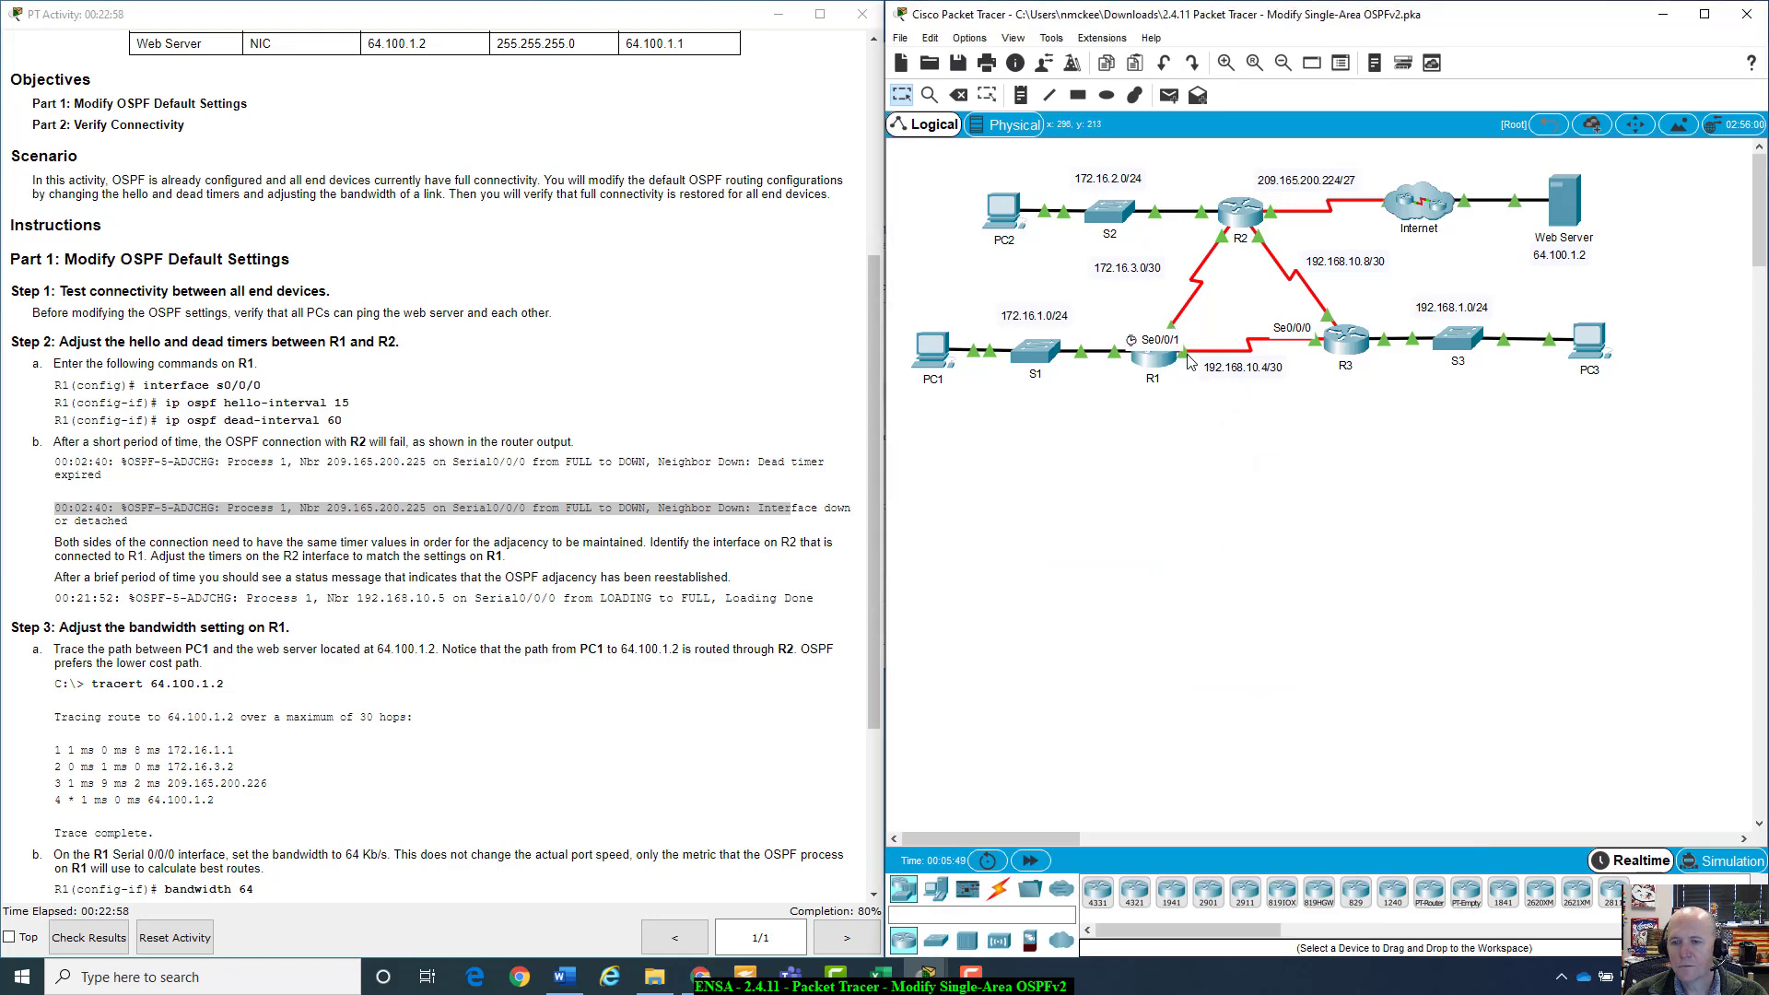
mouse_move(1175, 335)
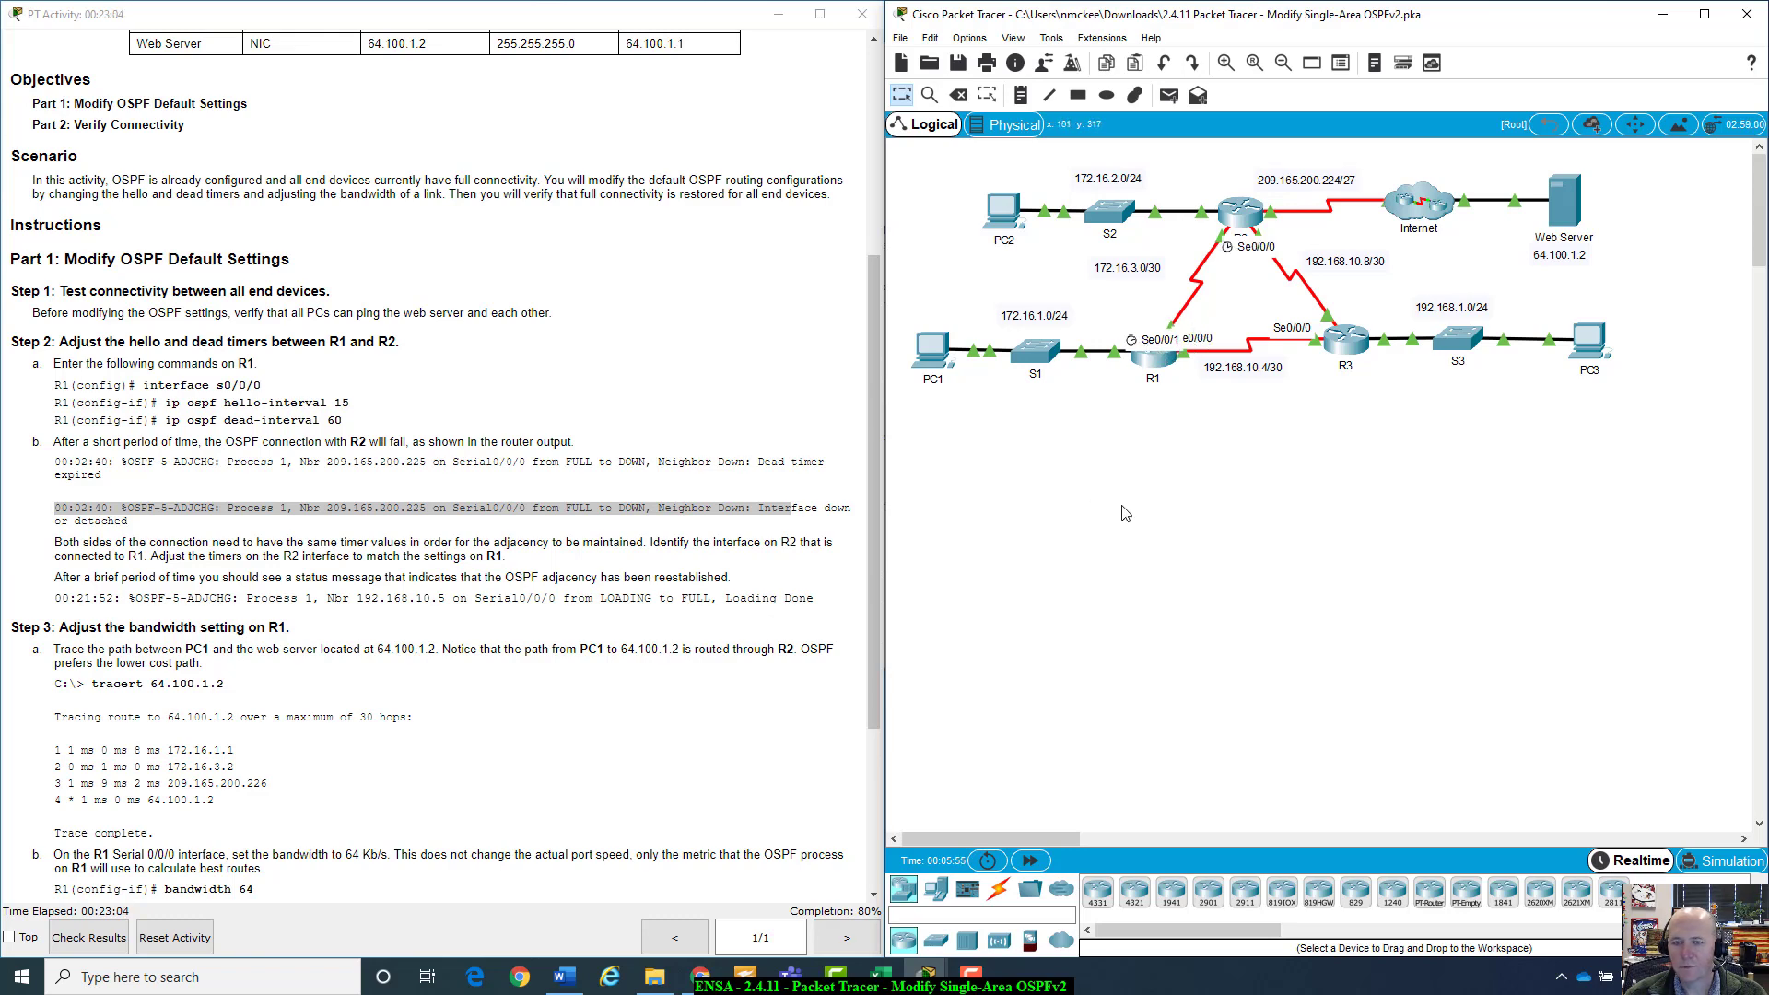
scroll(660, 528, up, 5)
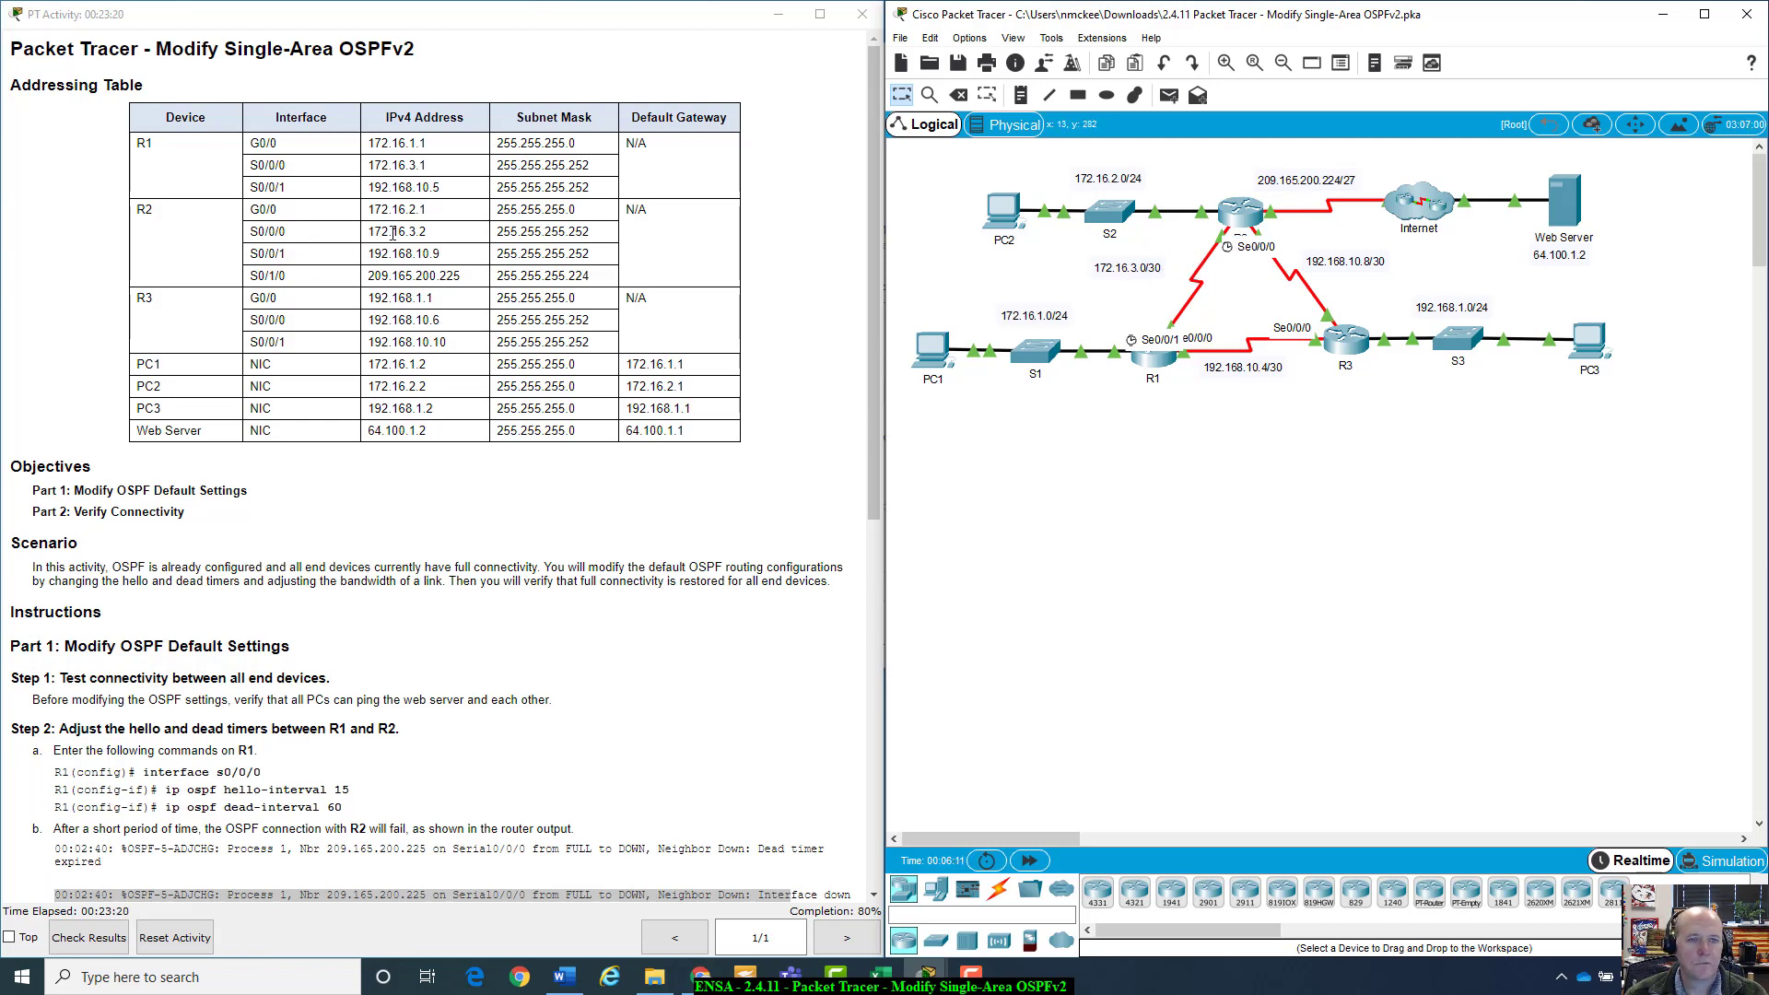
drag(248, 231, 286, 231)
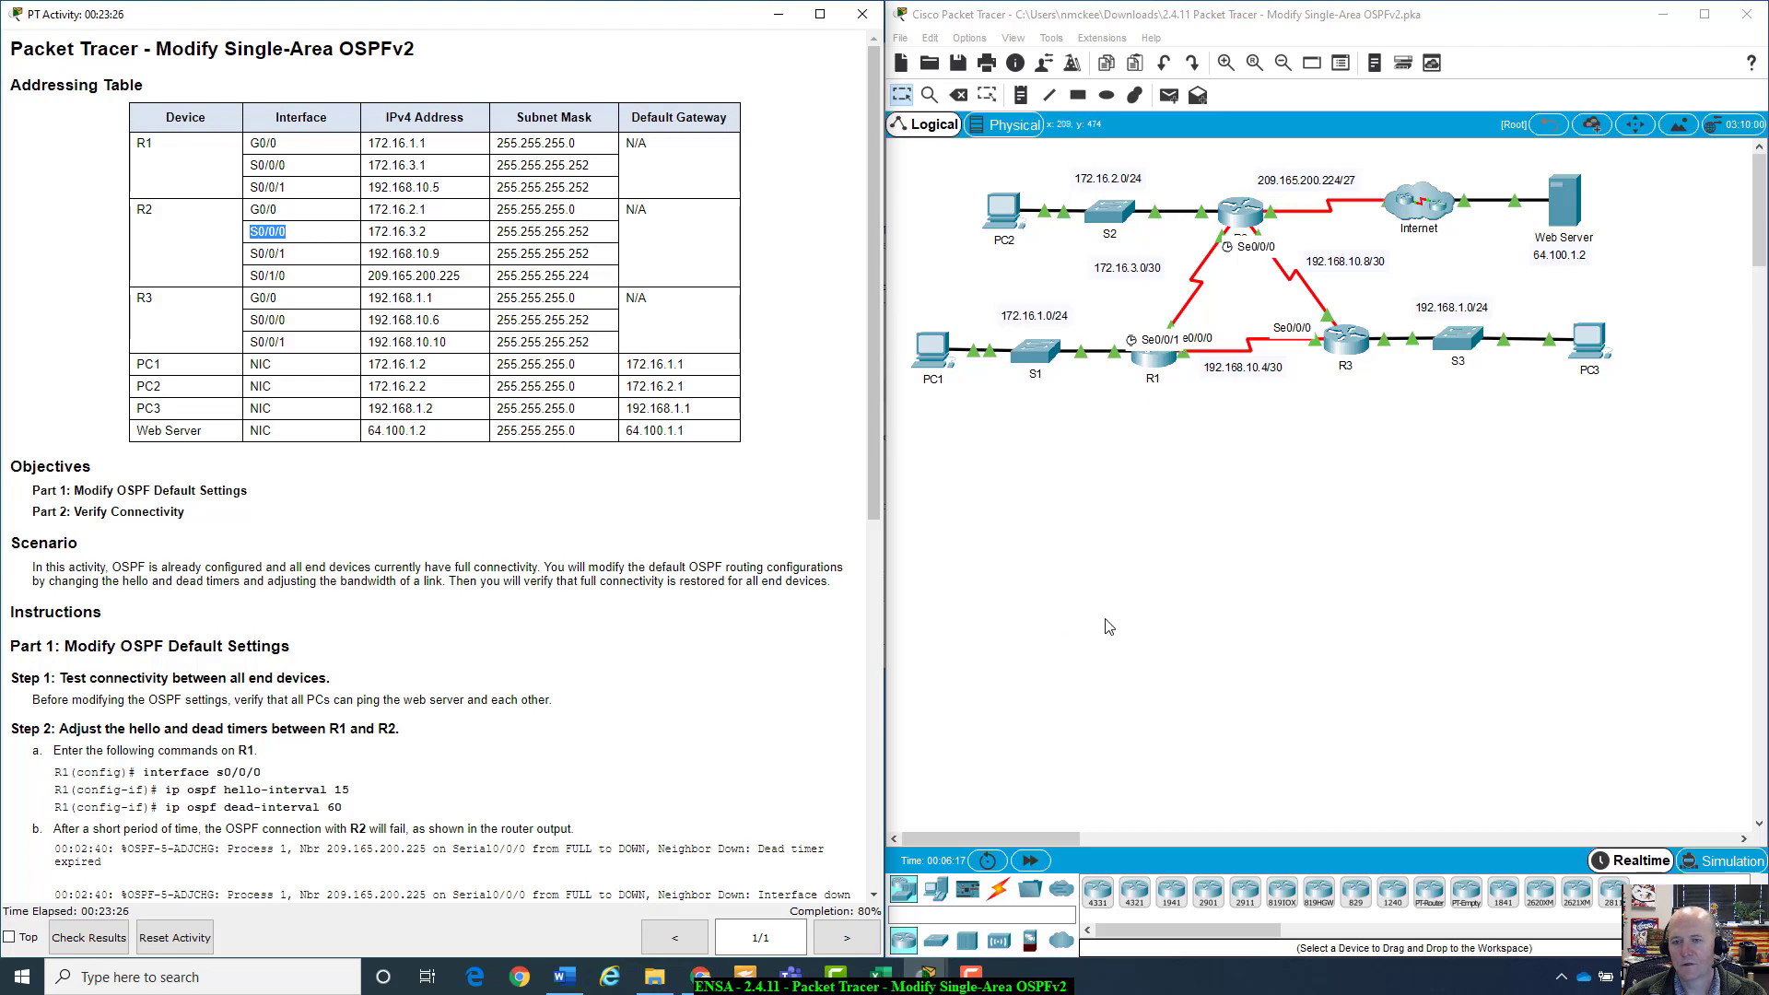
Reopen R1's command line, review the OSPF interface output and highlight the timer intervals of Serial0/0/0
click(1147, 366)
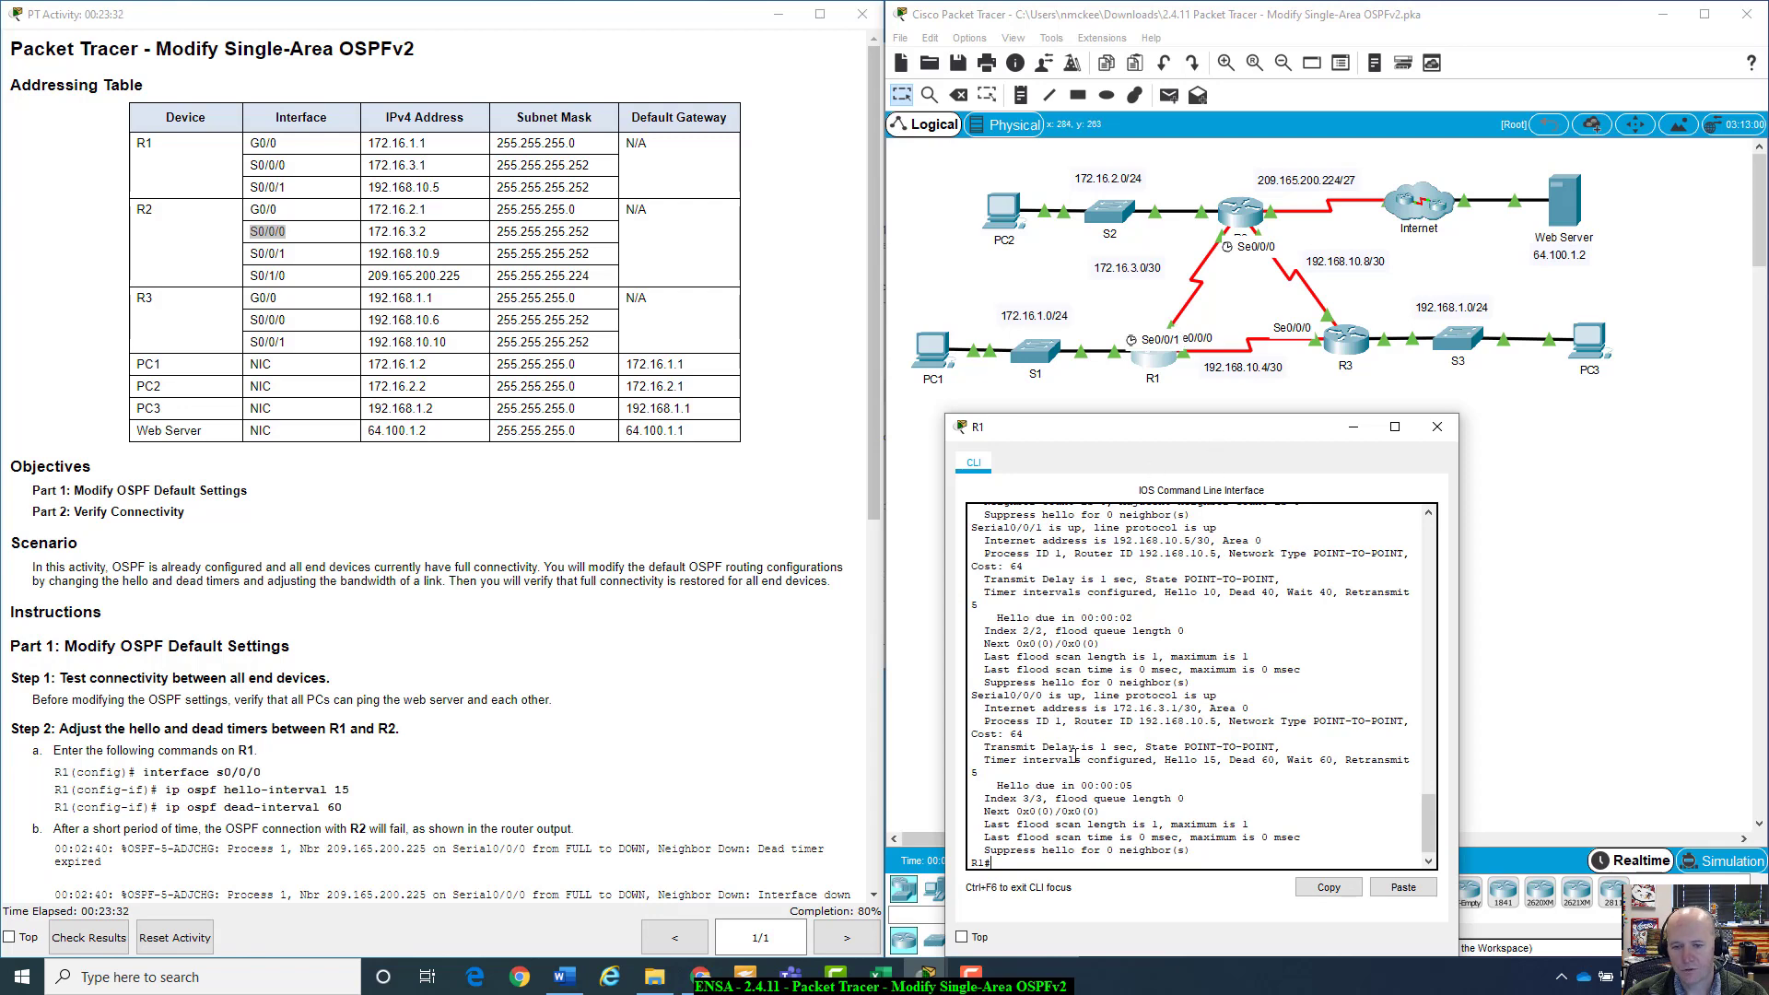
scroll(1017, 611, up, 7)
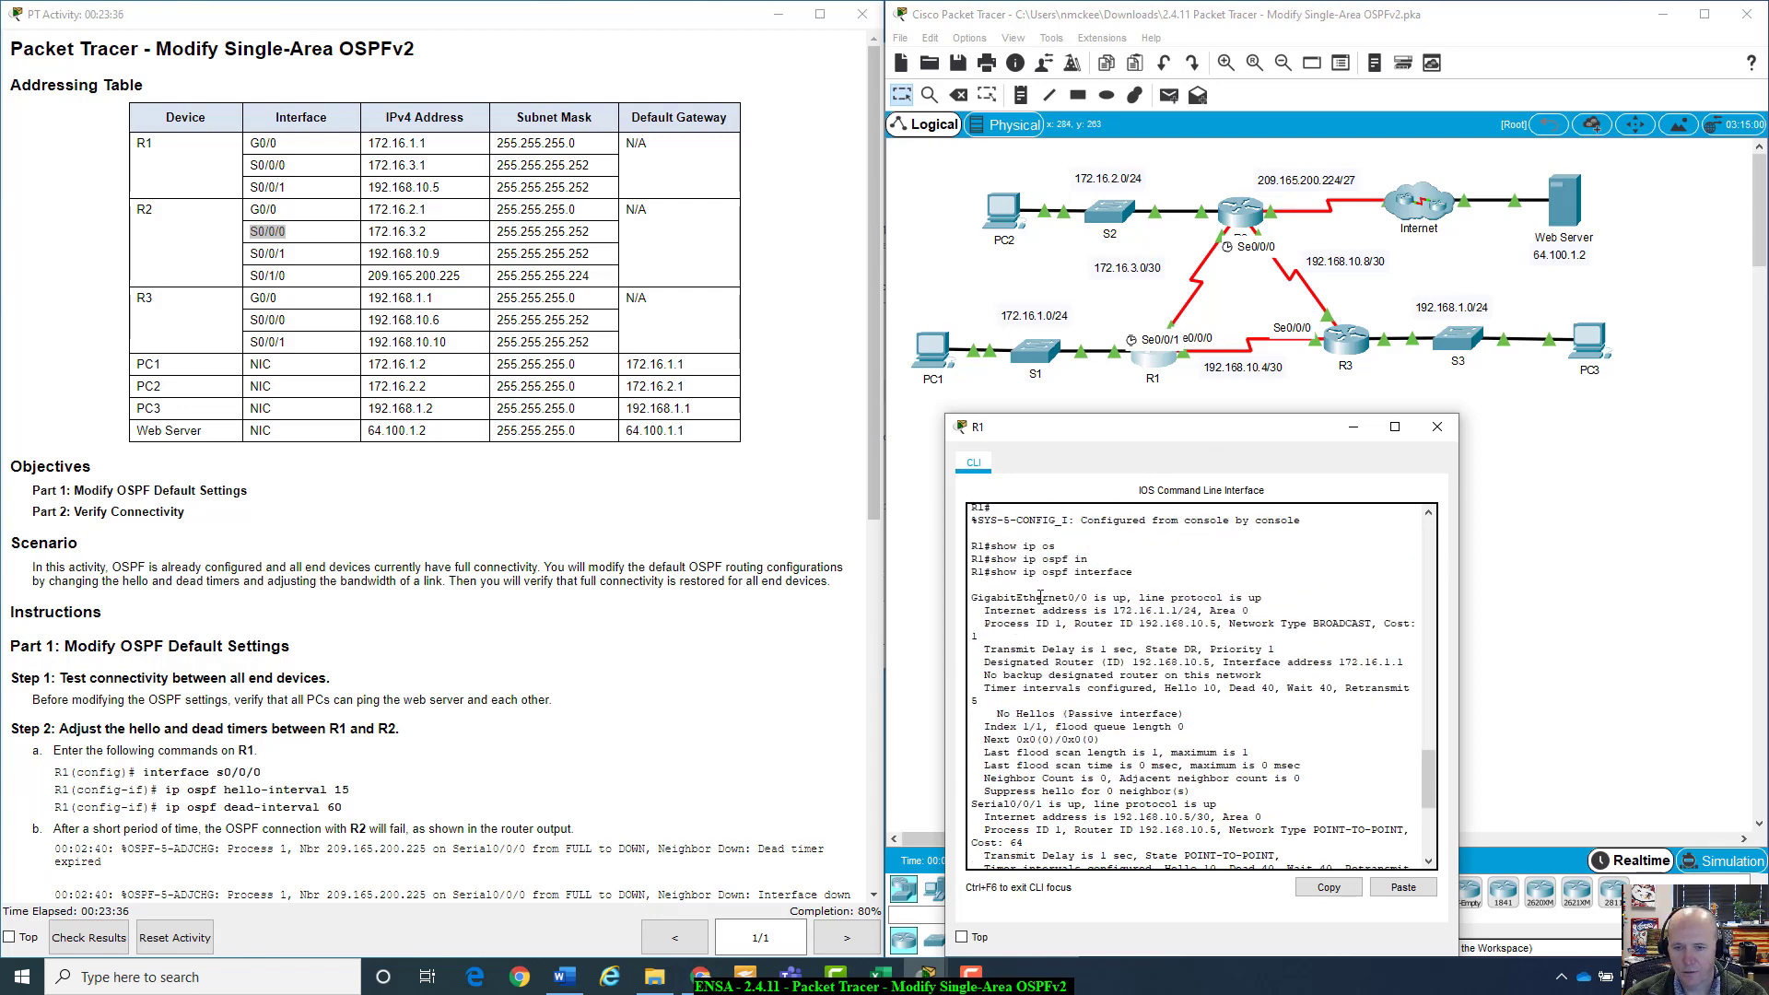
scroll(1014, 687, down, 7)
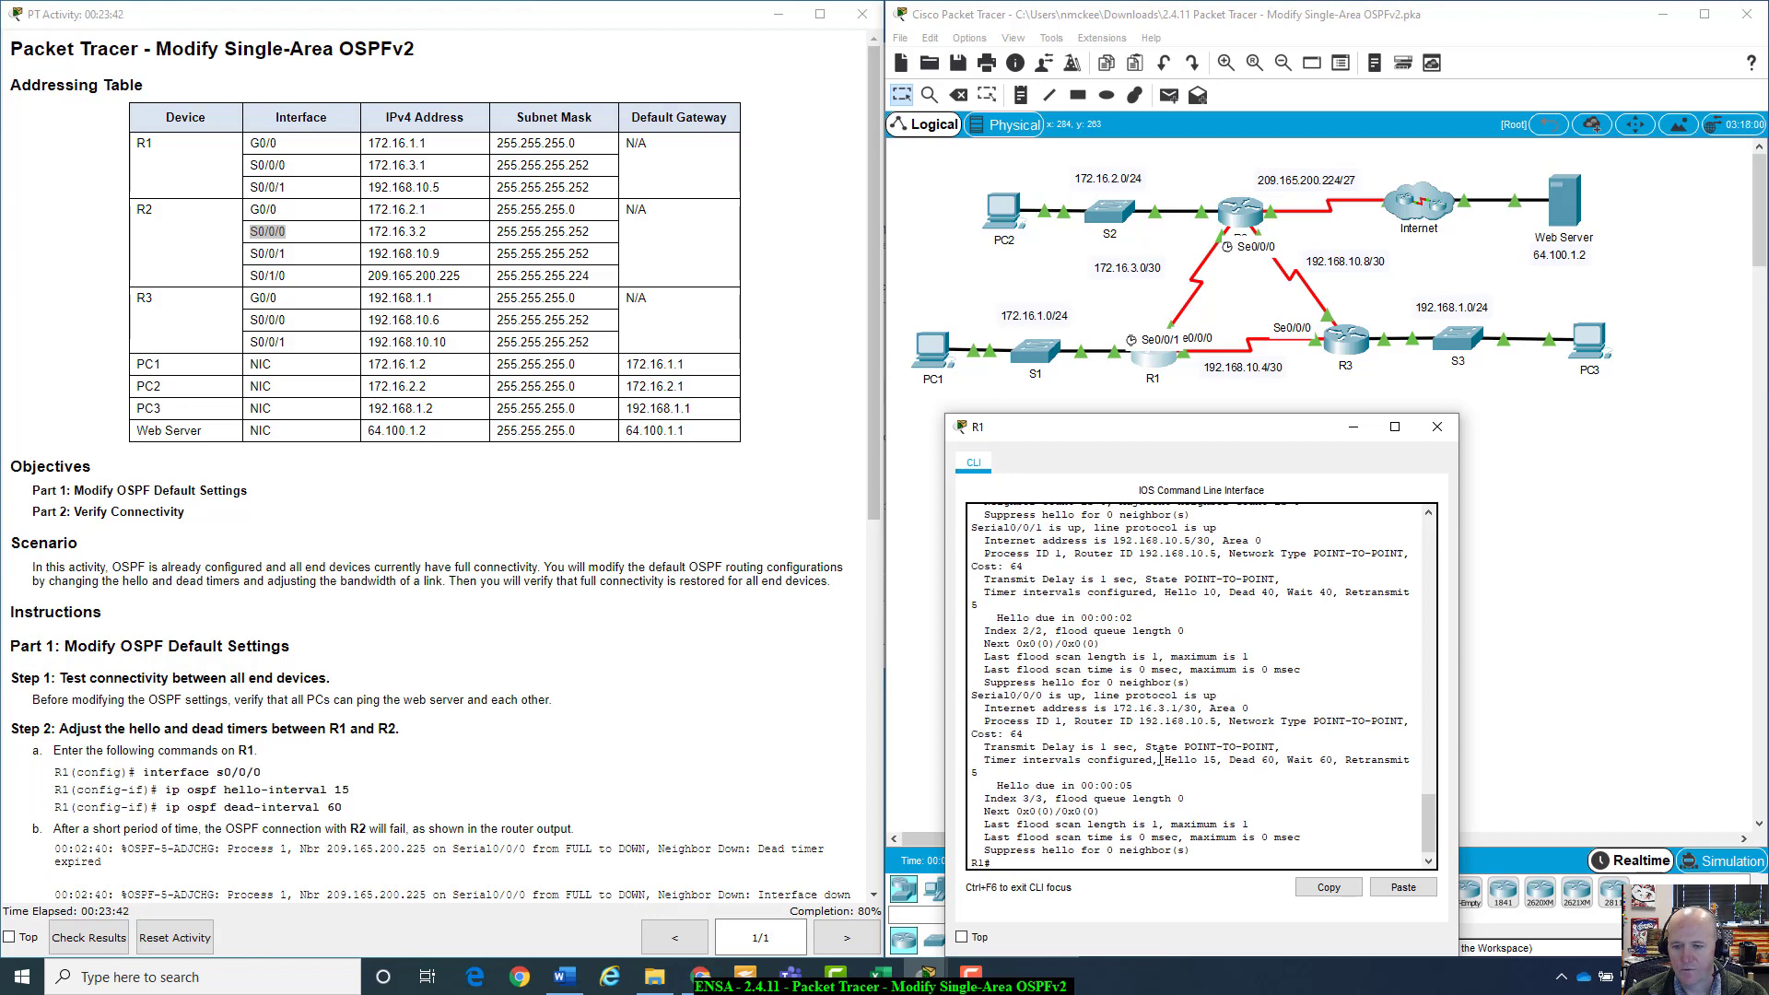
drag(1161, 759, 1384, 753)
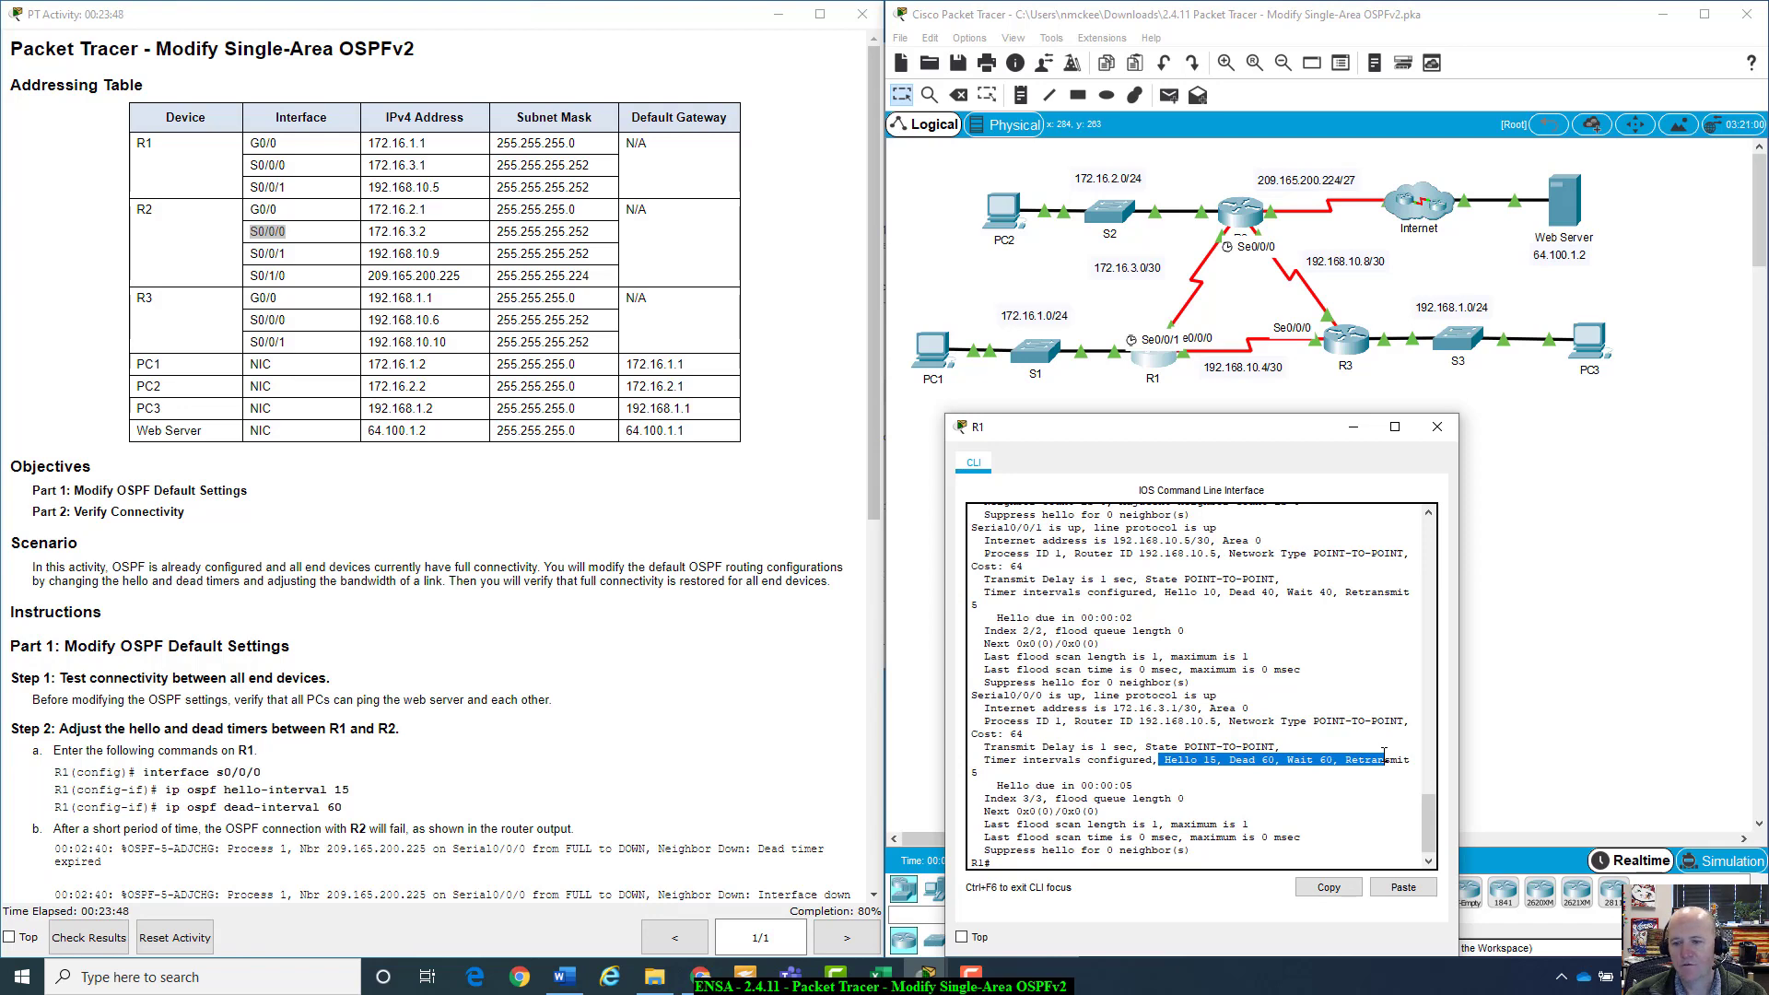
Open R2's command line in place of R1's and enter privileged EXEC mode with enable
drag(1290, 431, 1527, 516)
click(1239, 211)
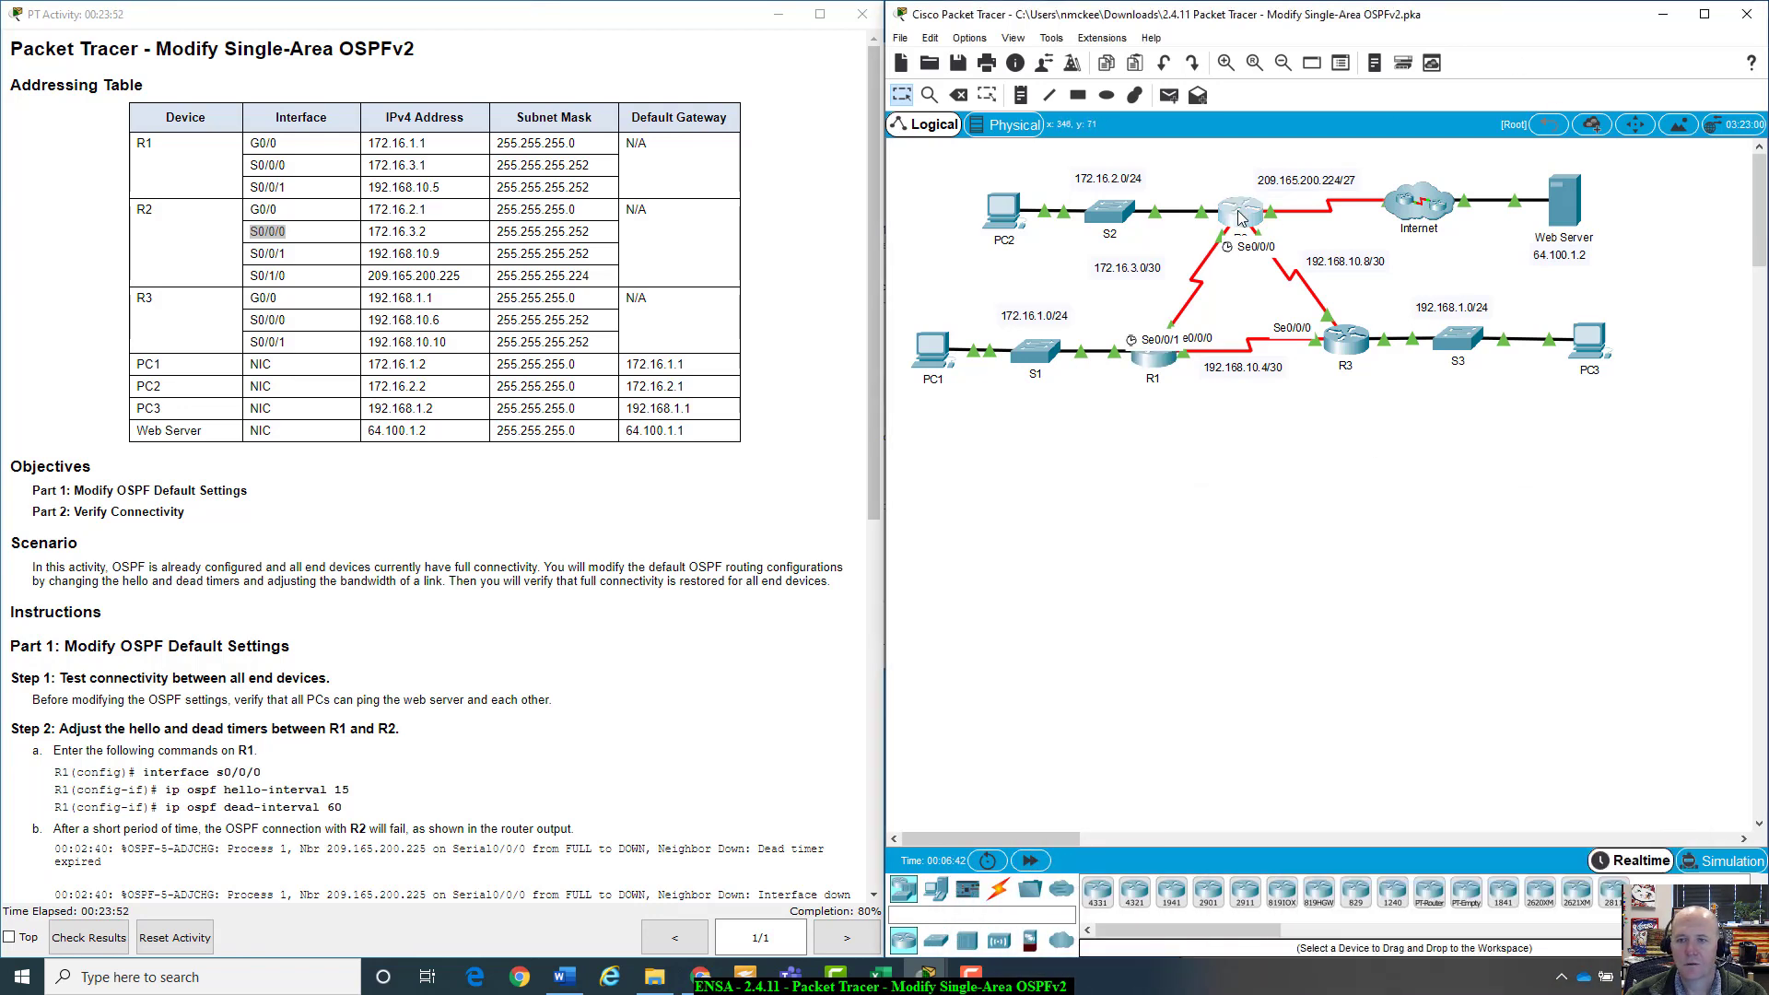
drag(971, 226, 1234, 249)
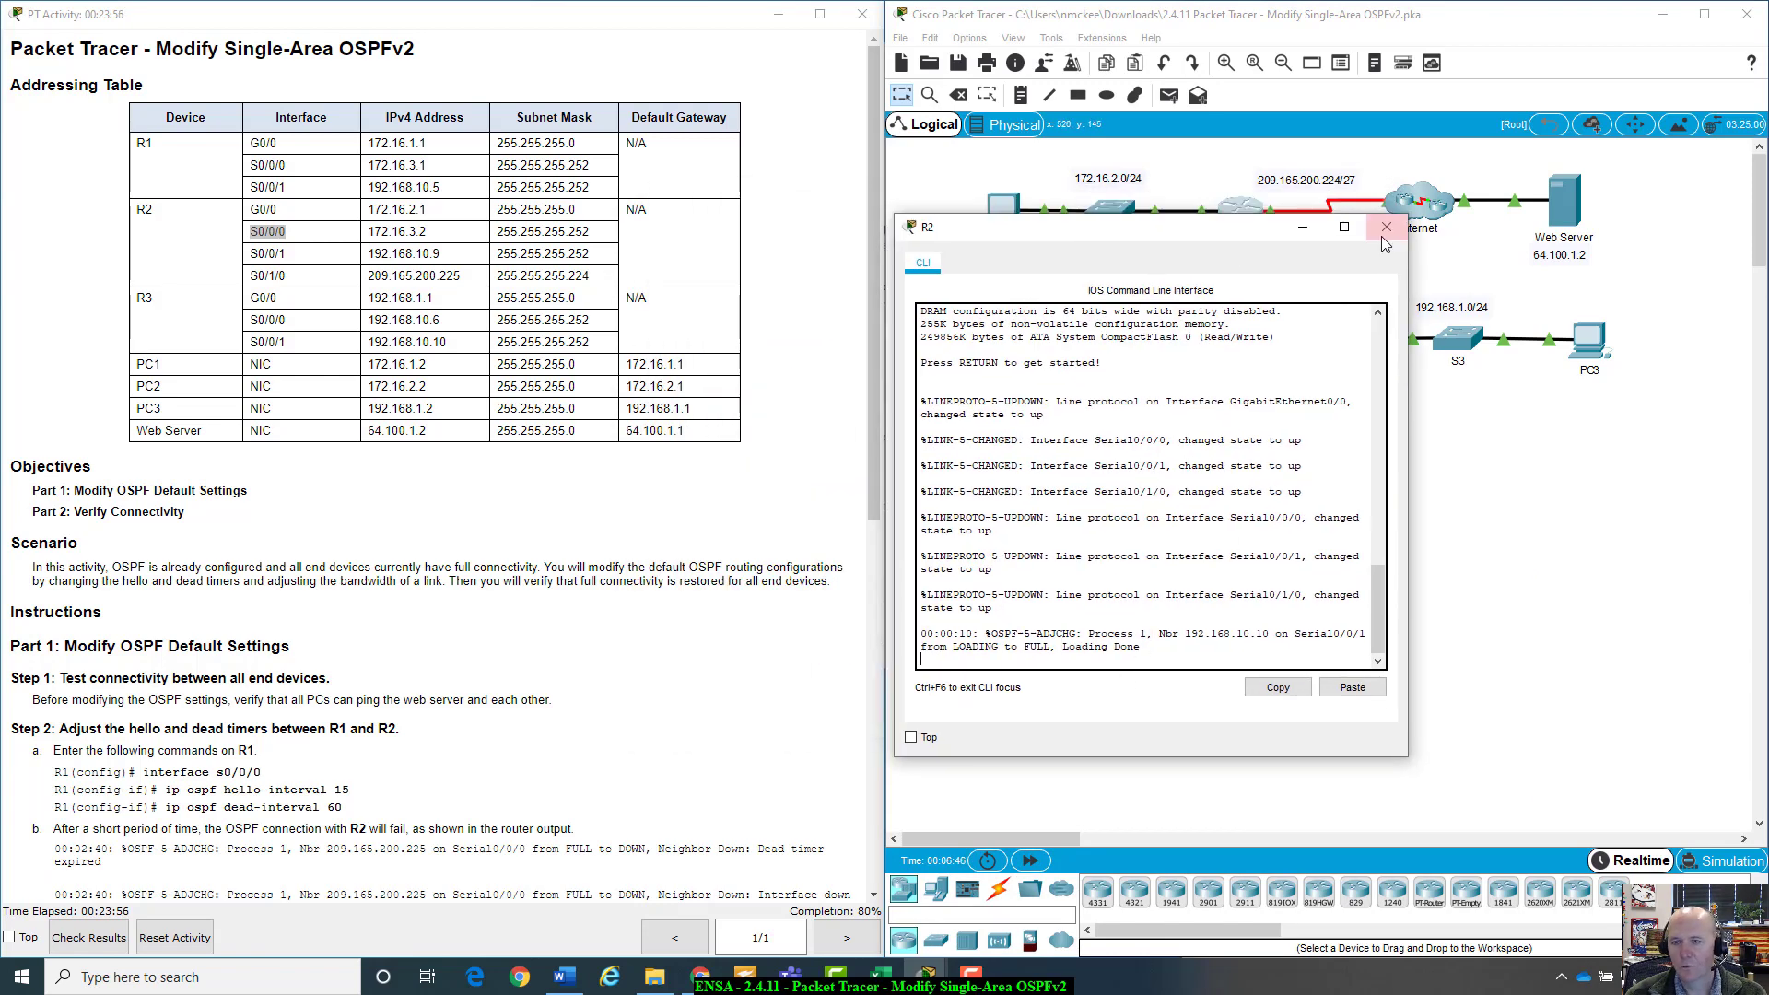
drag(1160, 241, 728, 327)
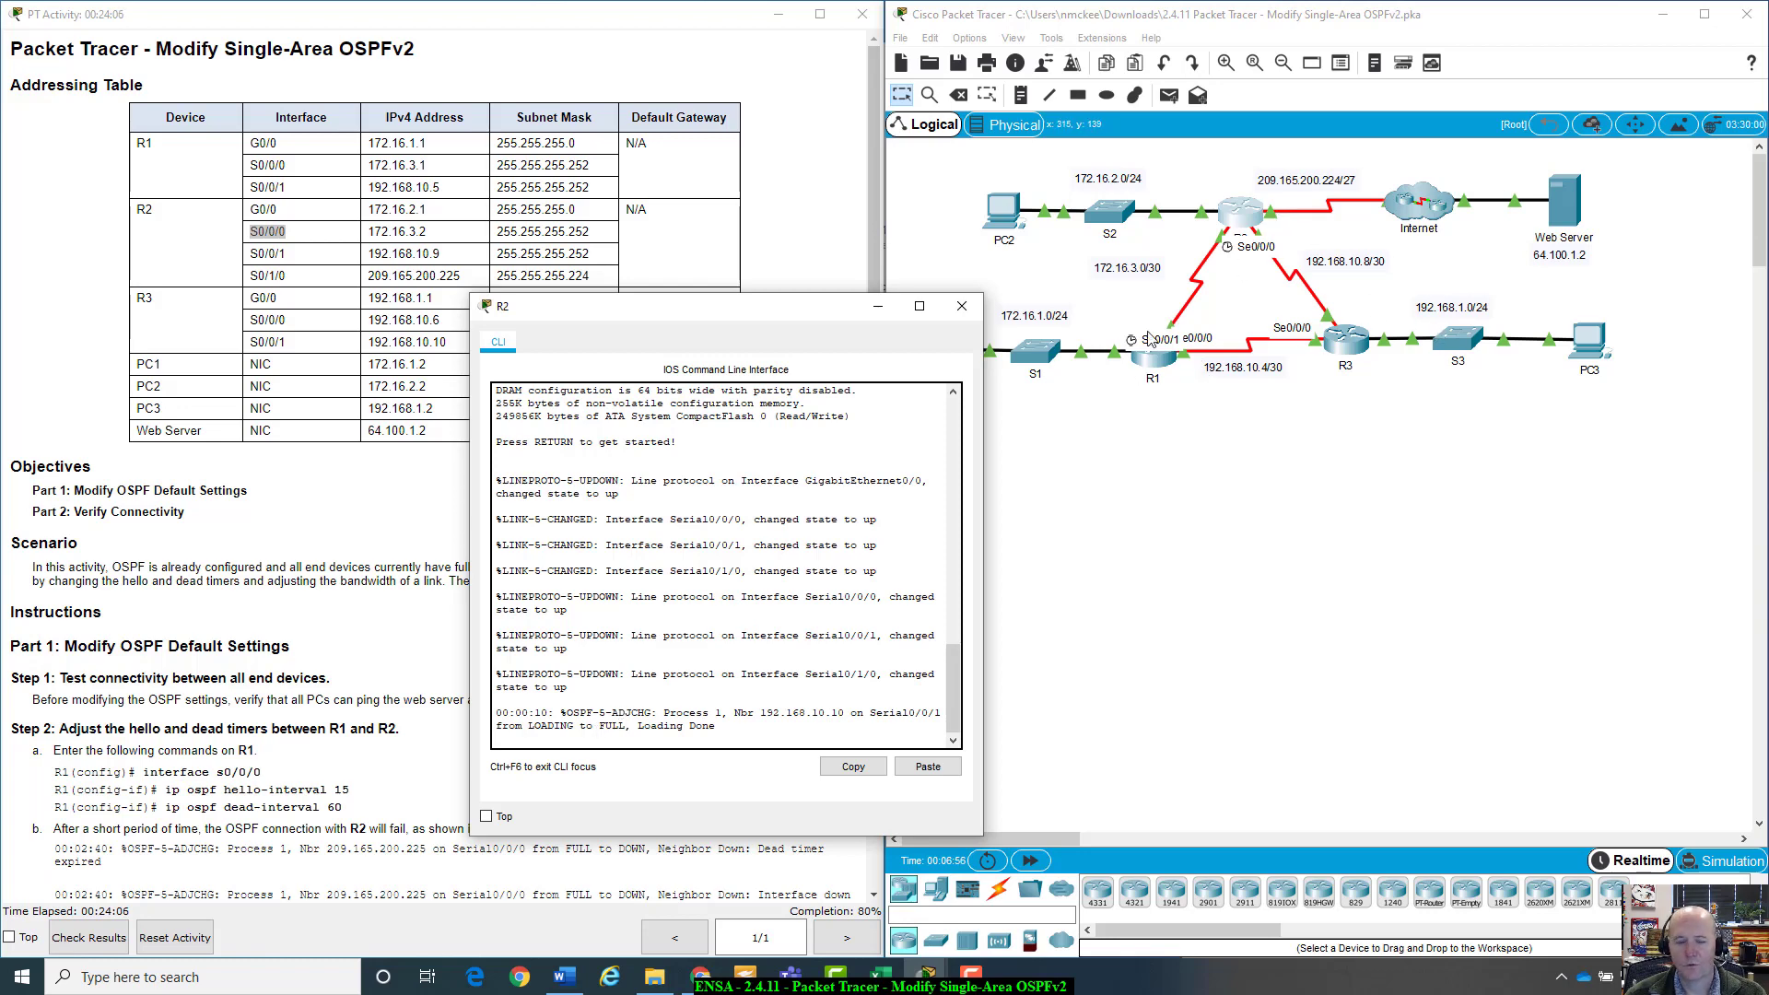
drag(817, 307, 1336, 202)
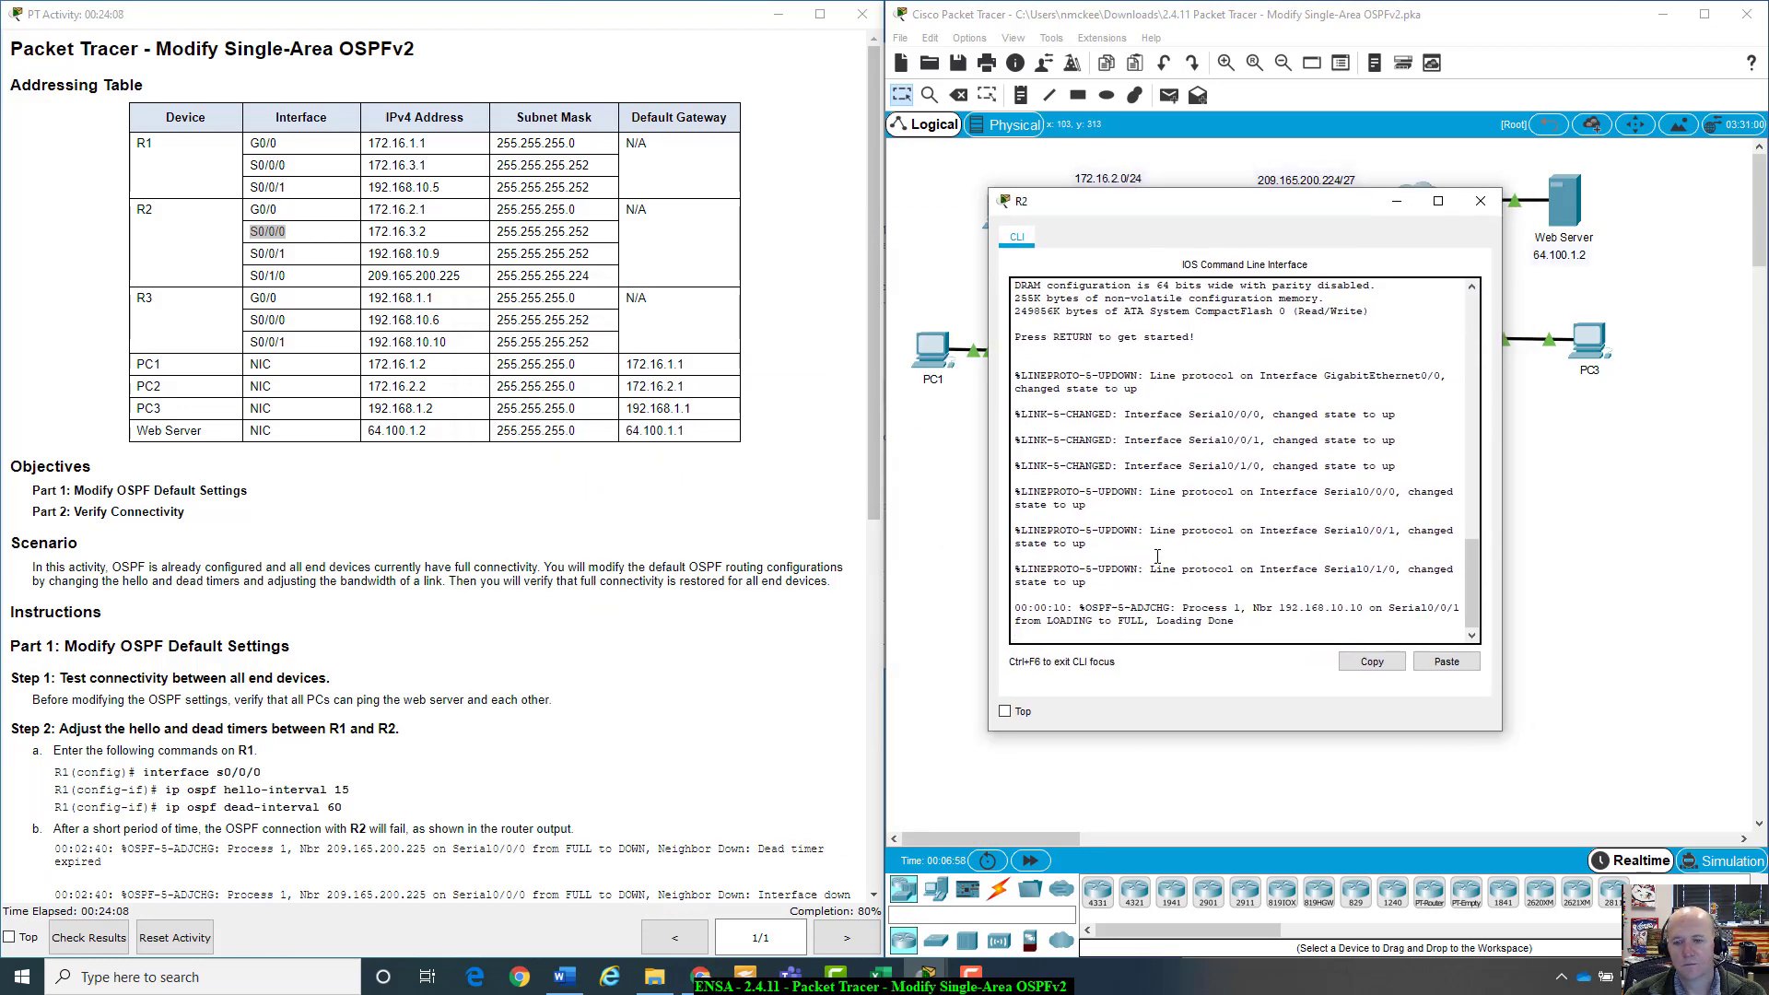
key(Return)
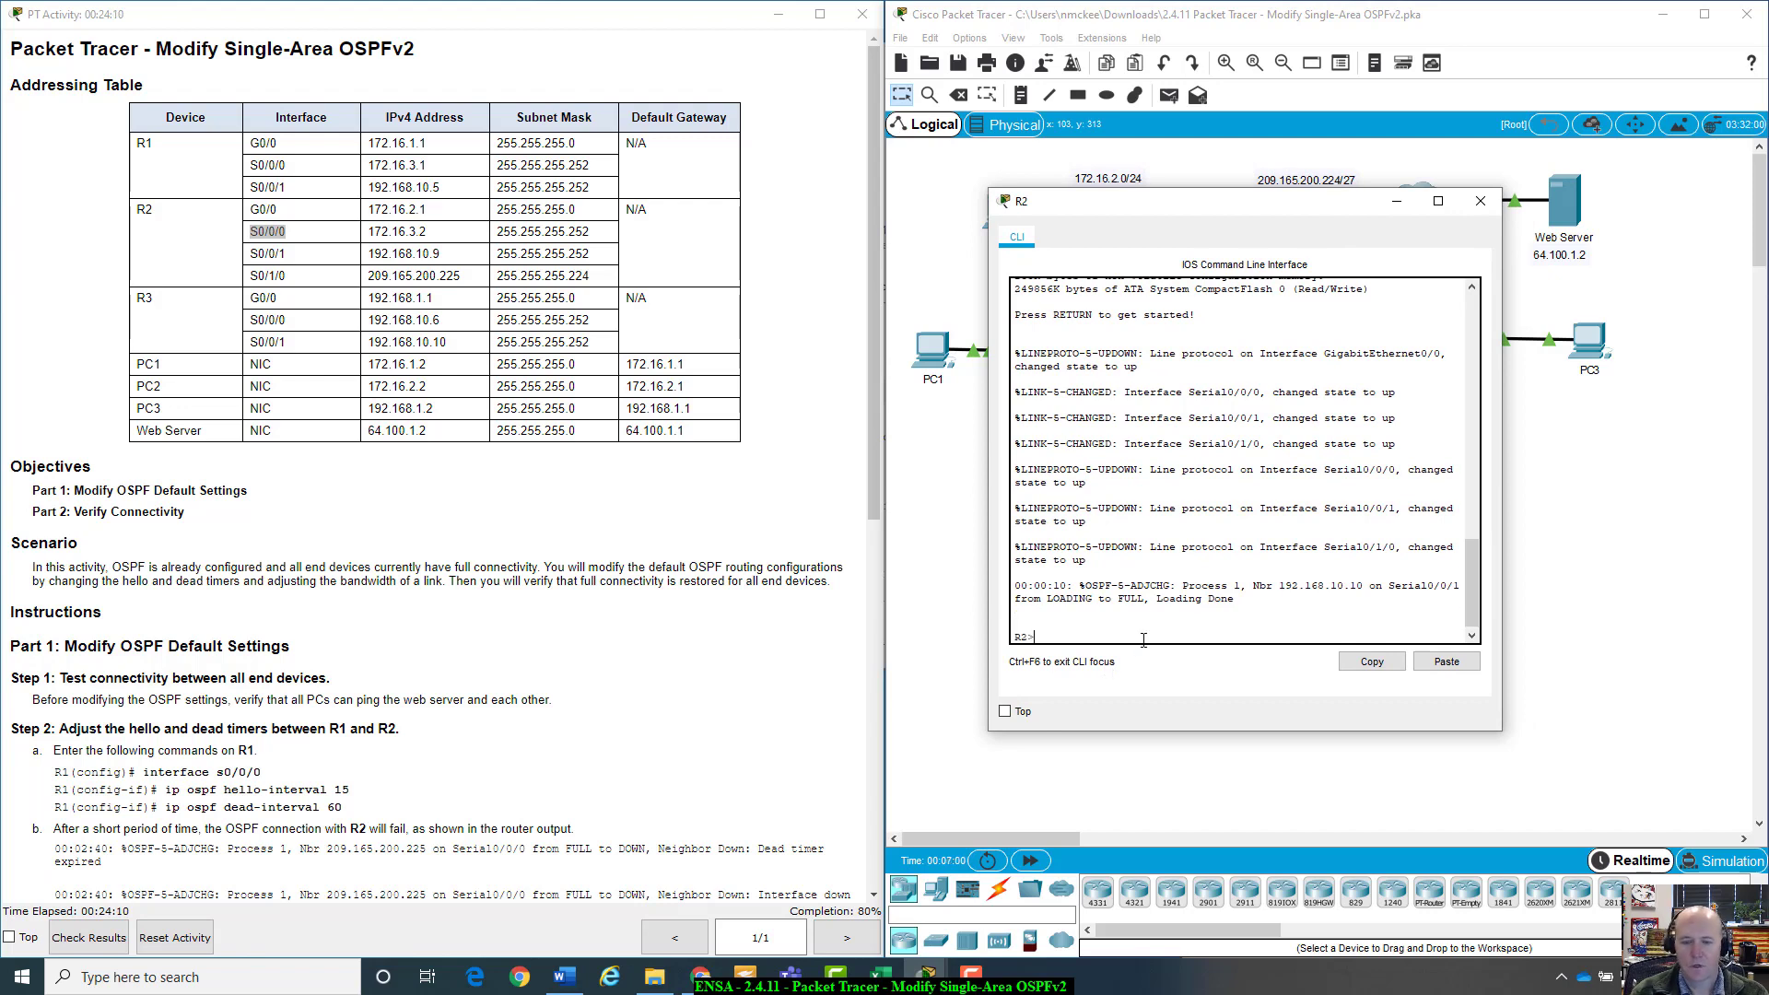
text(enable)
key(Return)
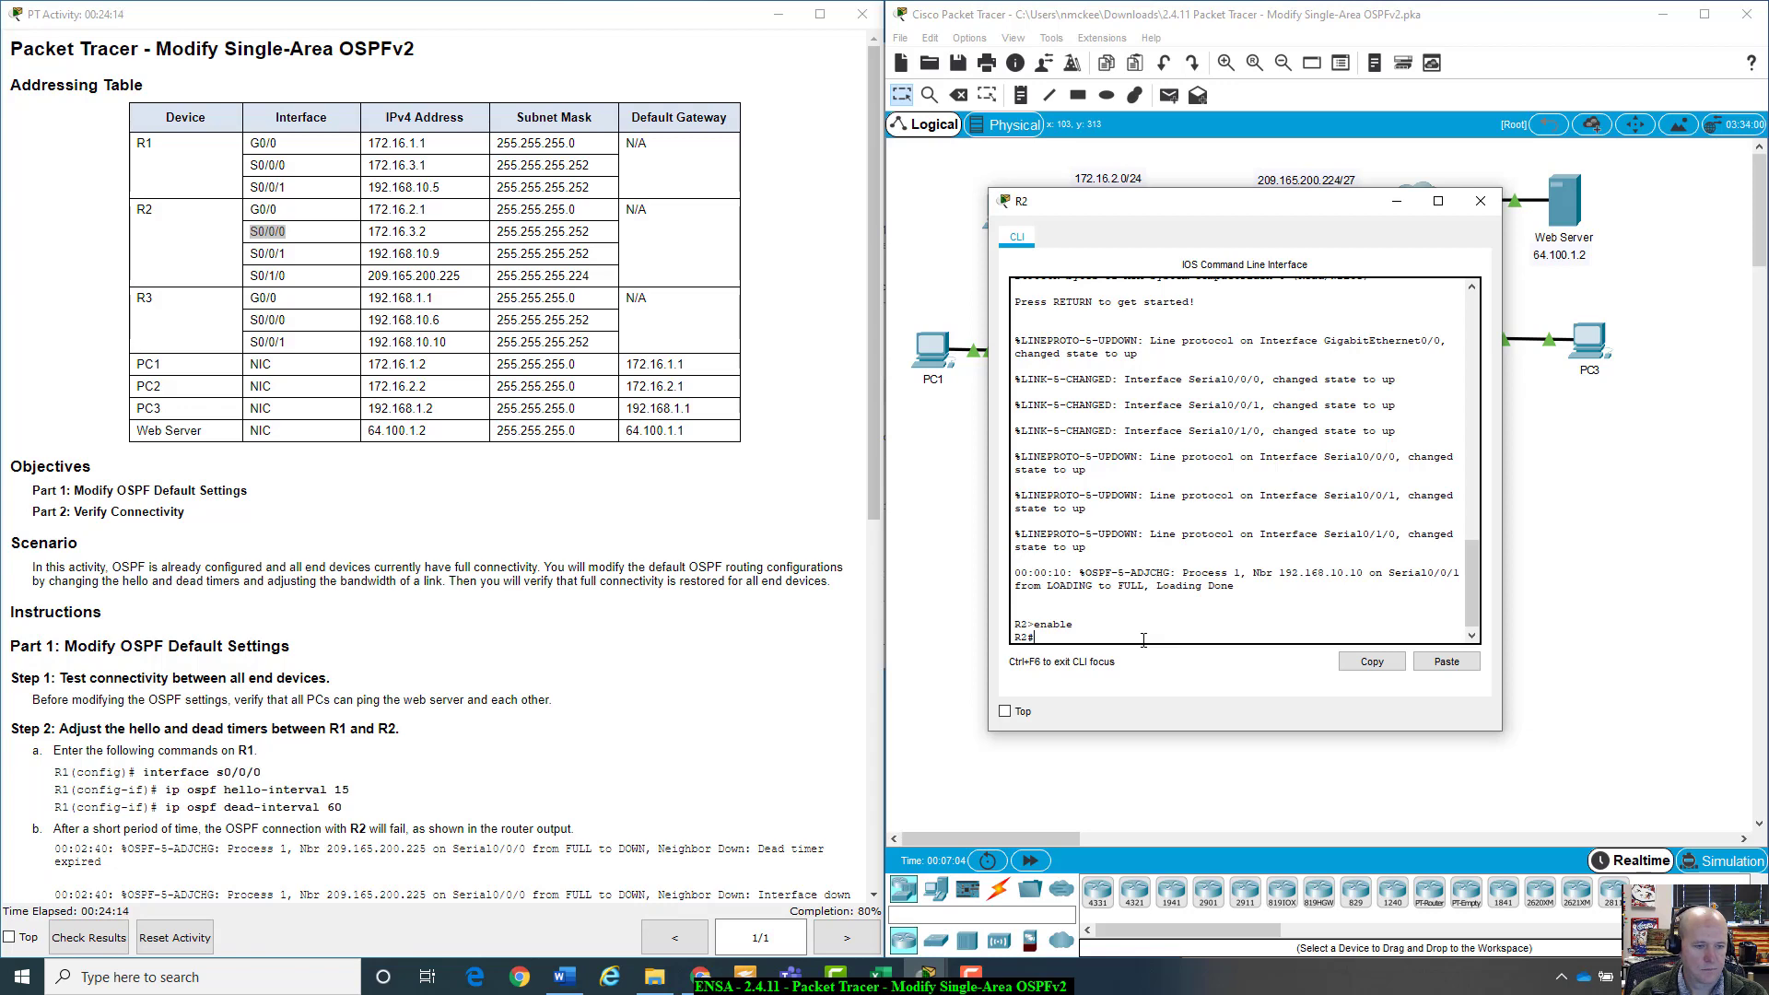
Check the timer-matching instructions, enter global configuration mode on R2 and select interface s0/0/0
scroll(443, 723, down, 3)
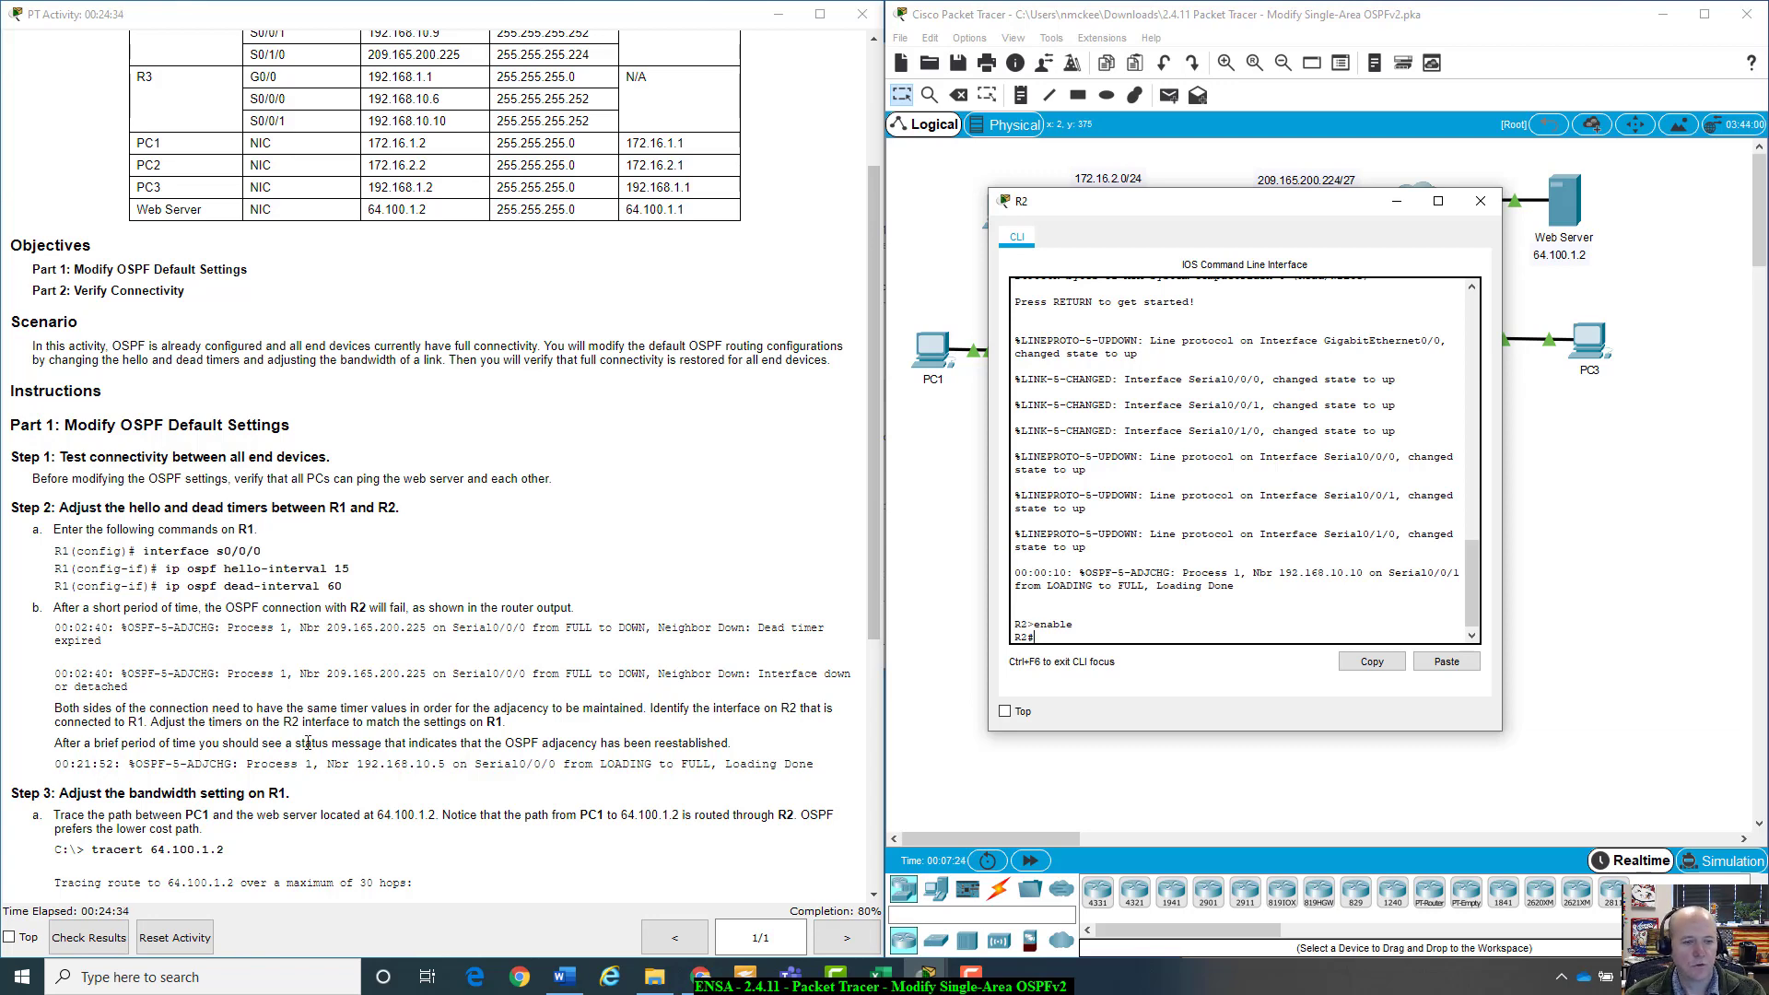
drag(1343, 203, 1314, 281)
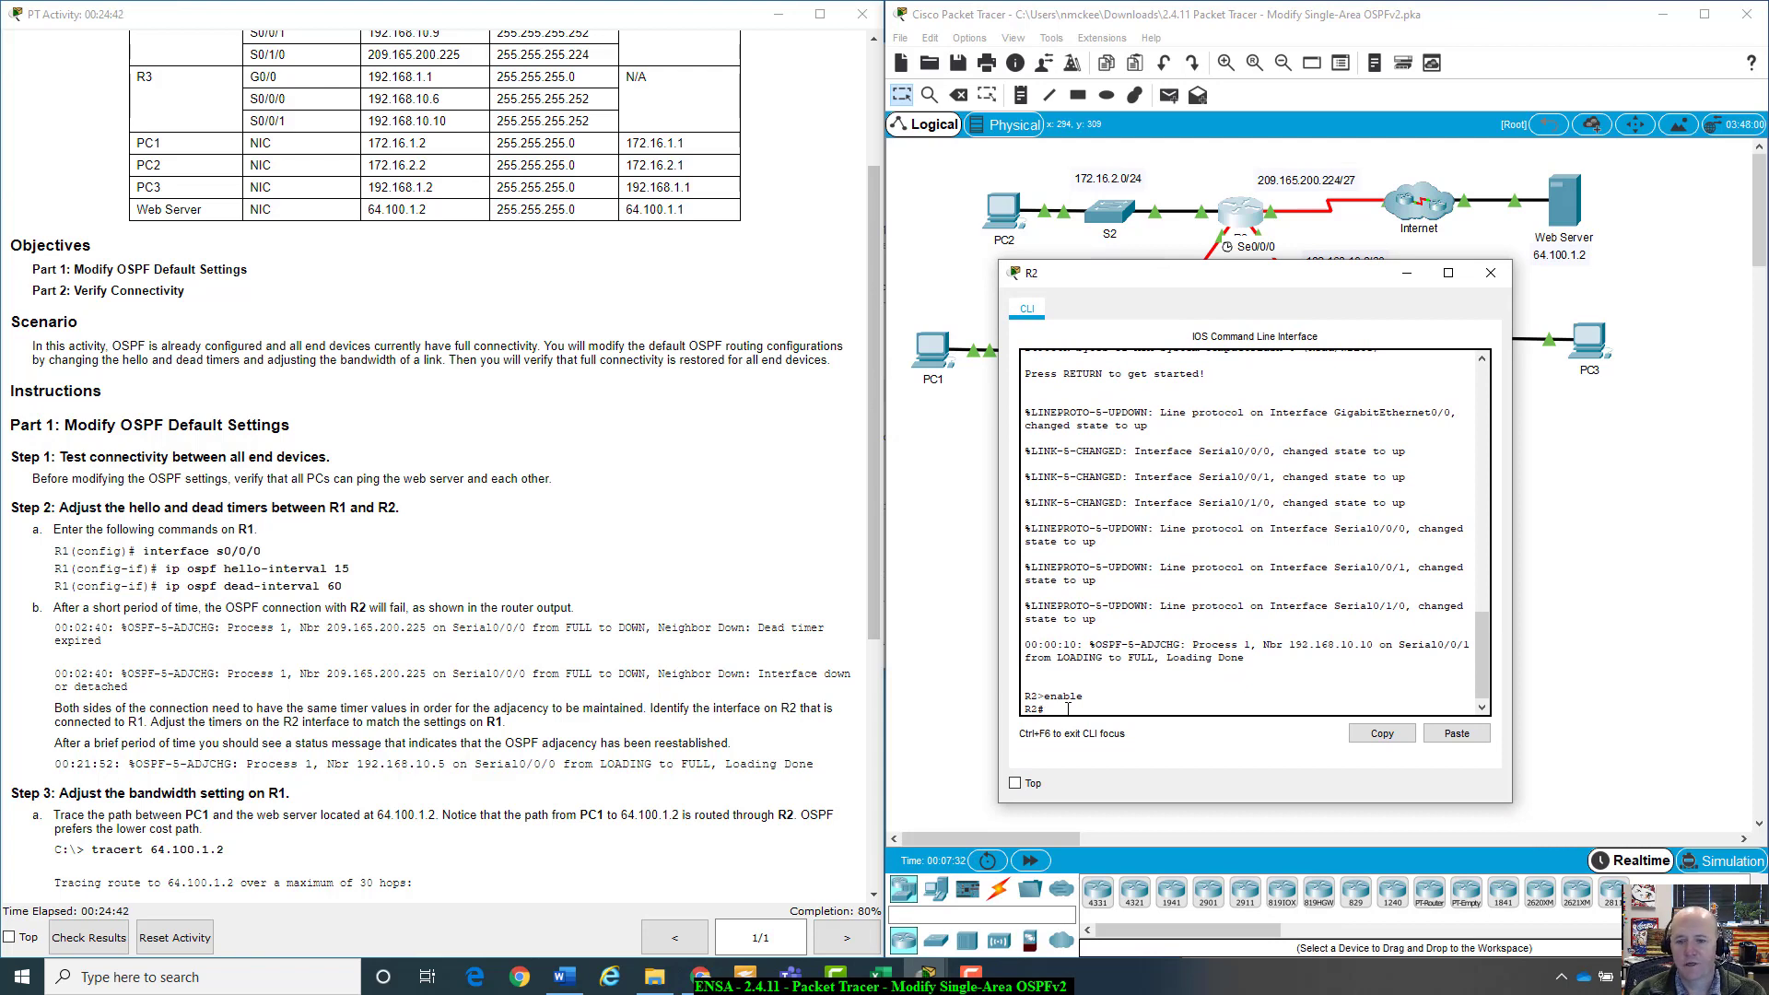
text(onfig t)
key(Return)
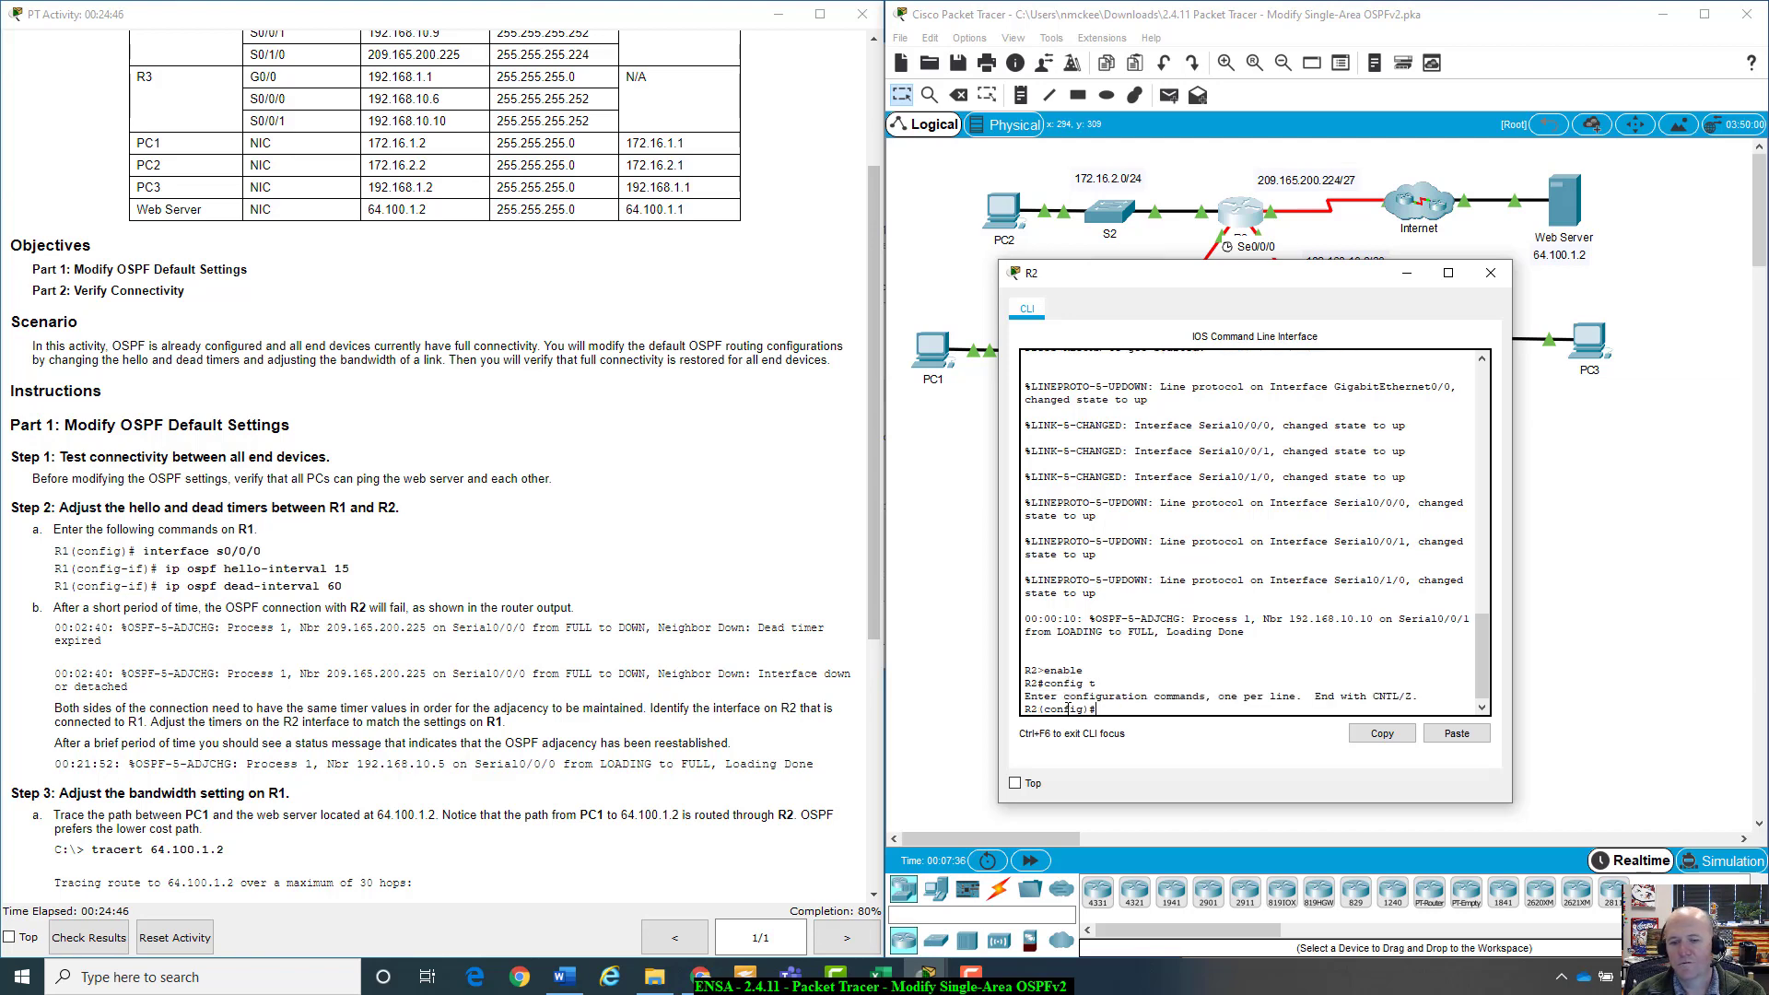
text(int)
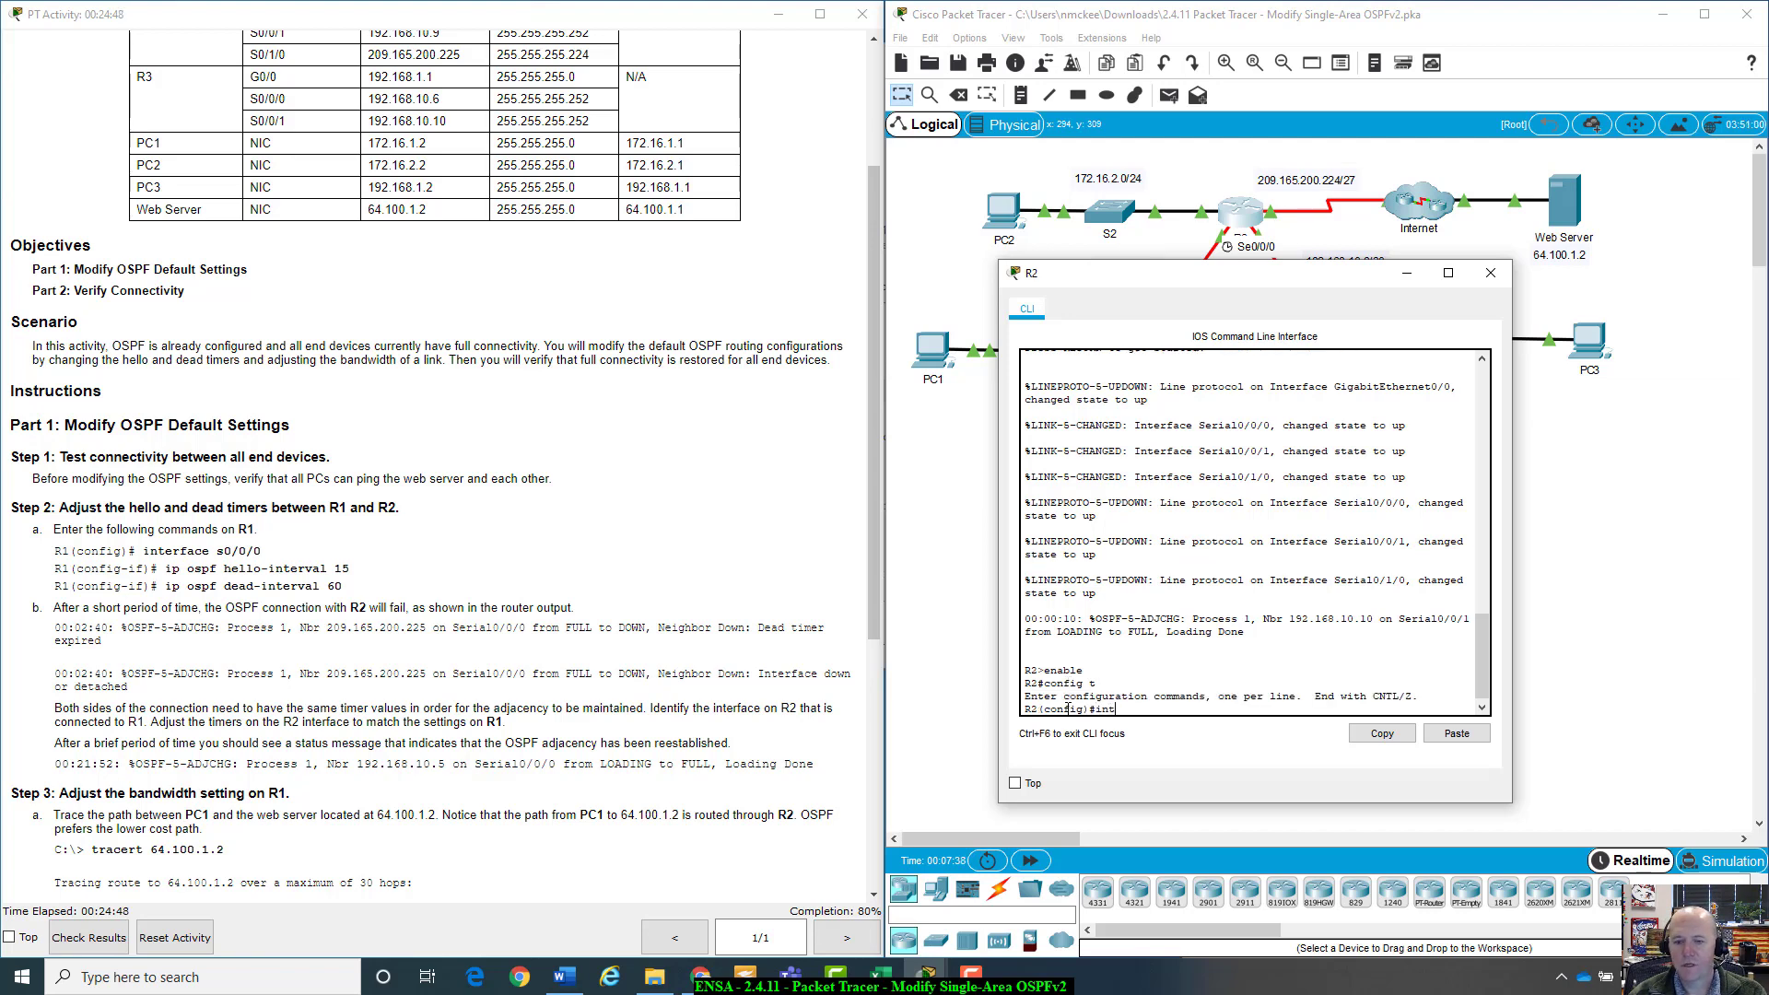
text( s0/0)
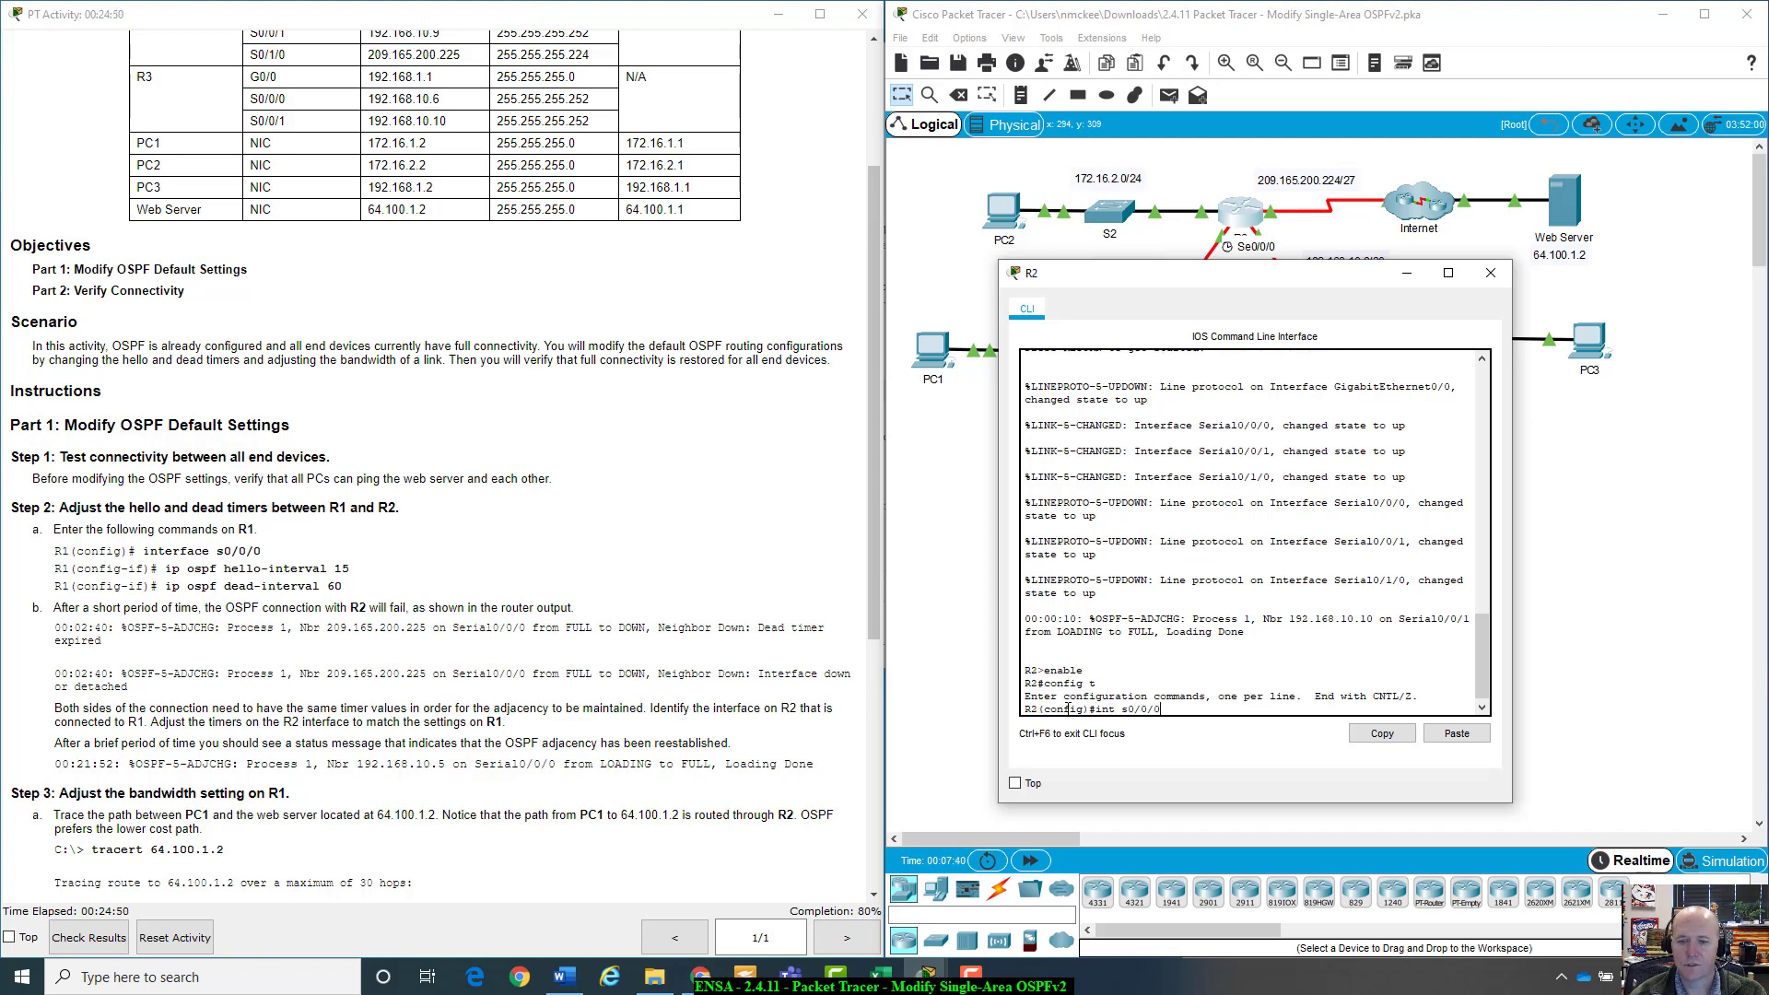
text(/0)
key(Return)
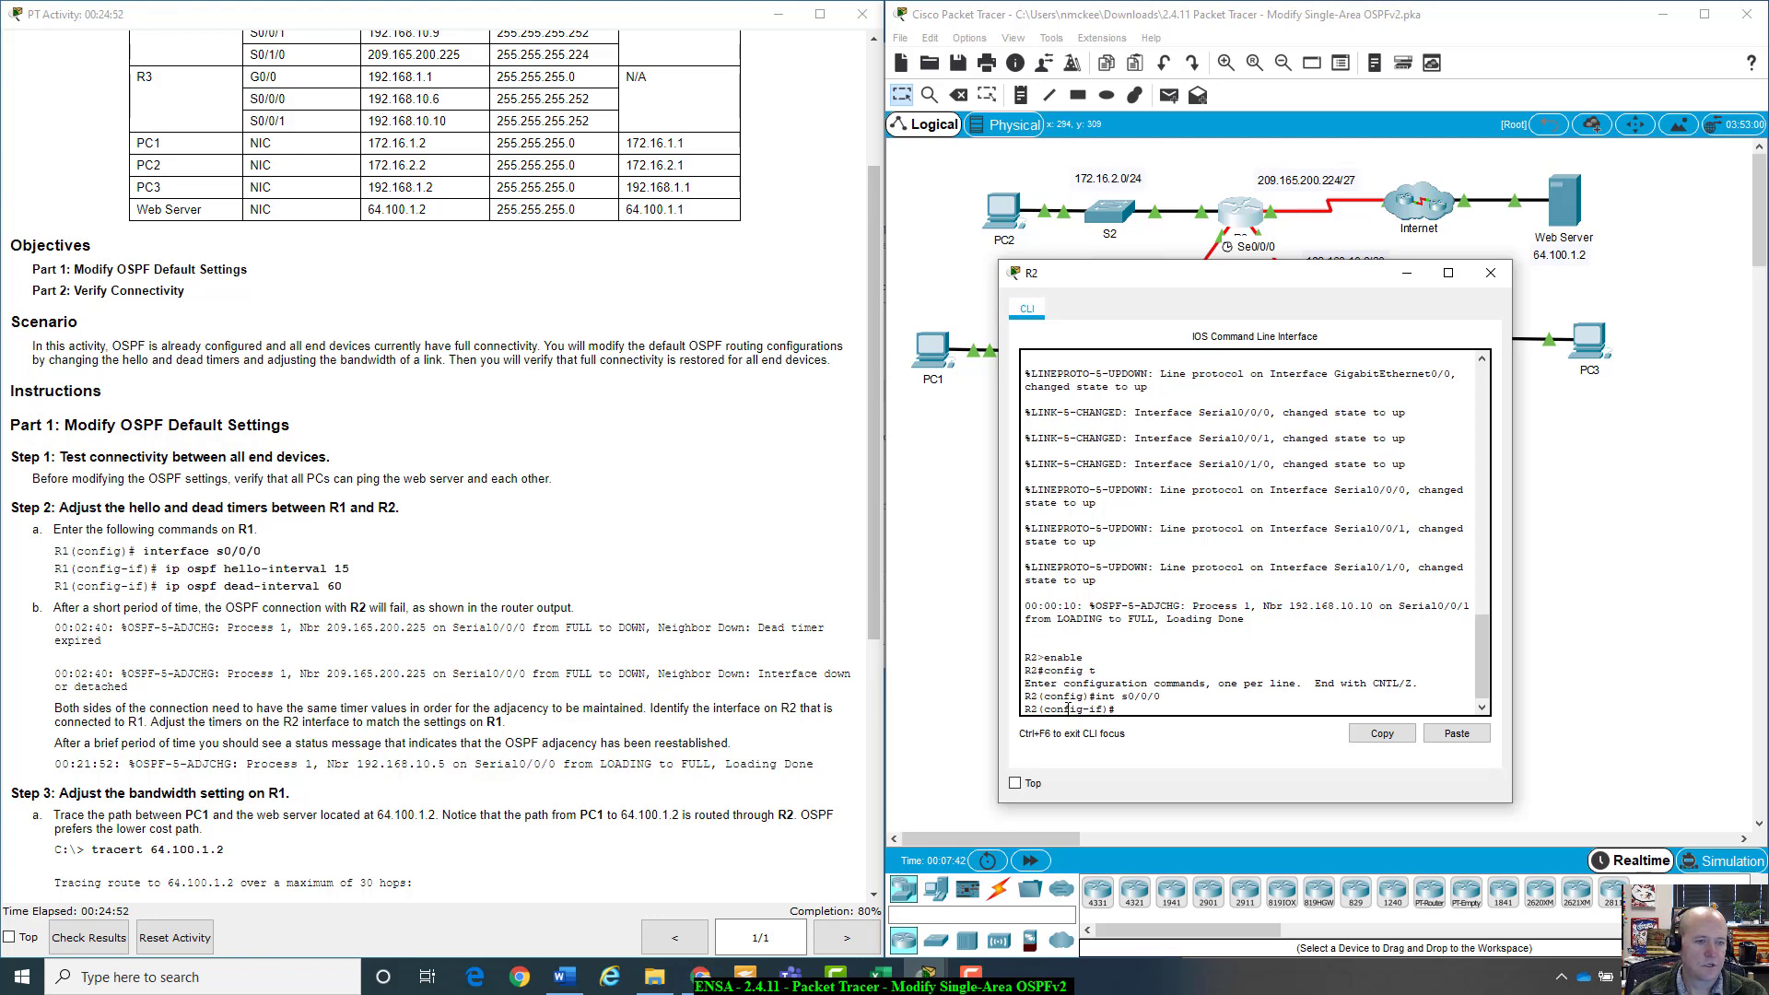
Set the OSPF hello interval on R2's s0/0/0 interface to 15
text(ip os)
key(Tab)
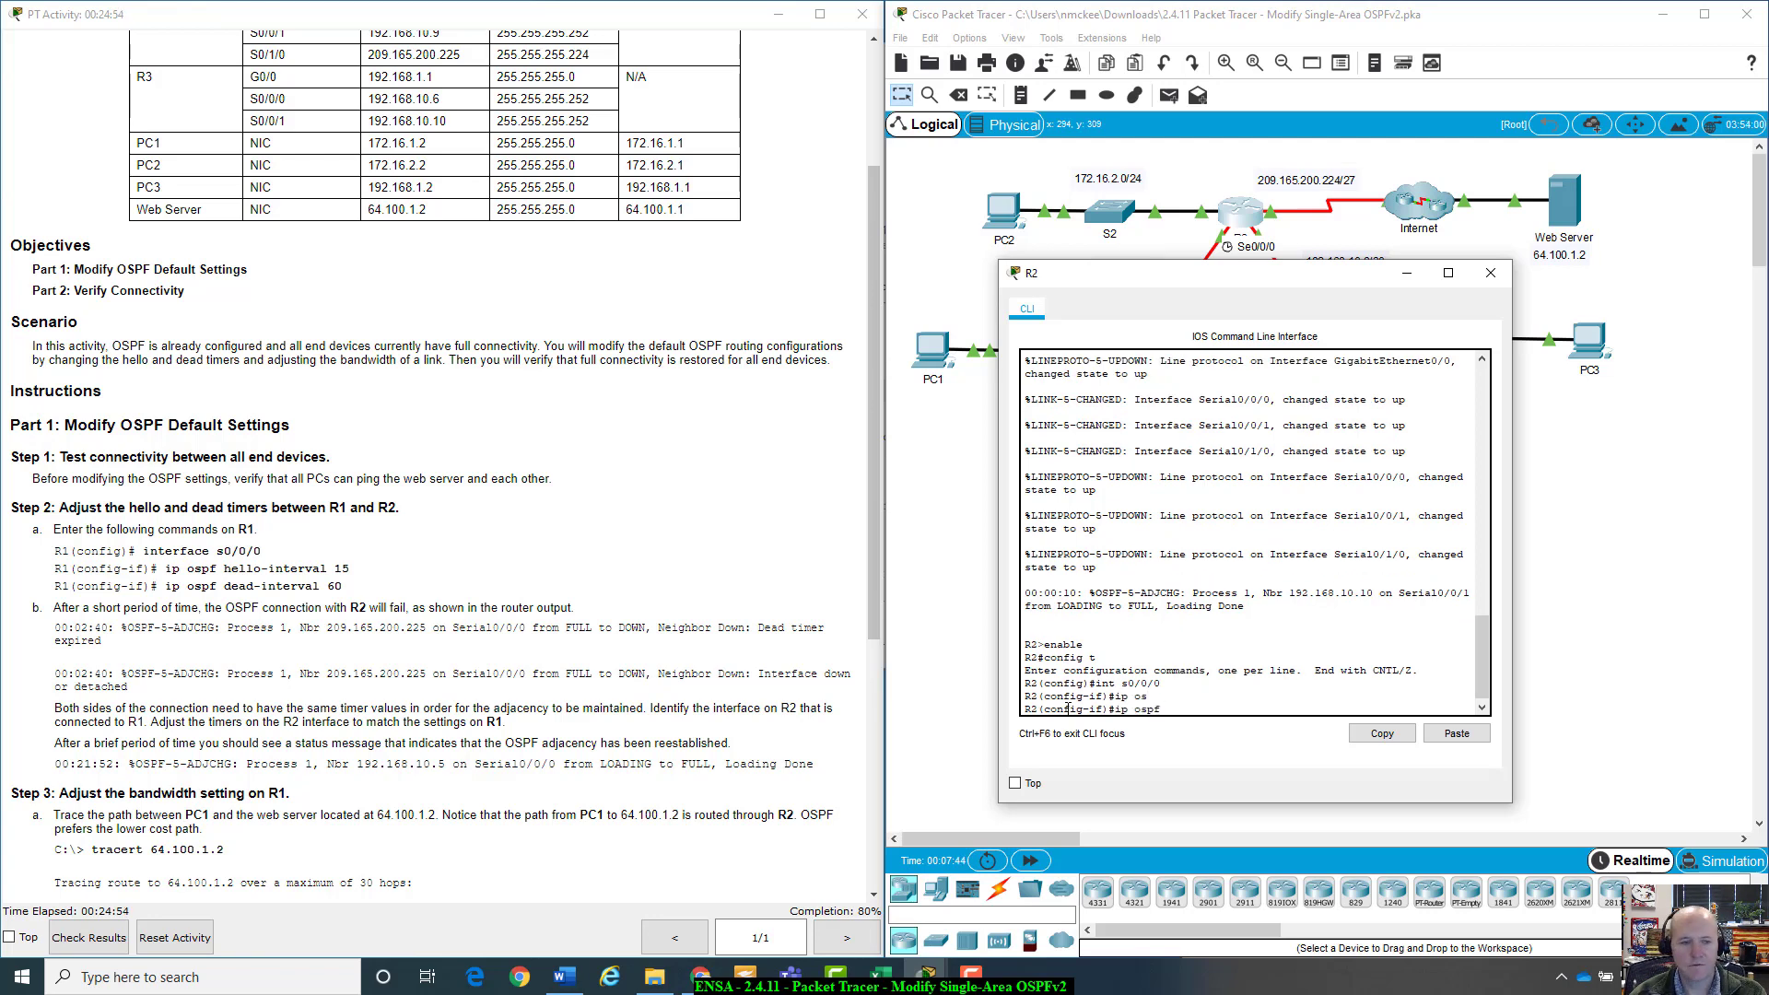
text(he)
key(Tab)
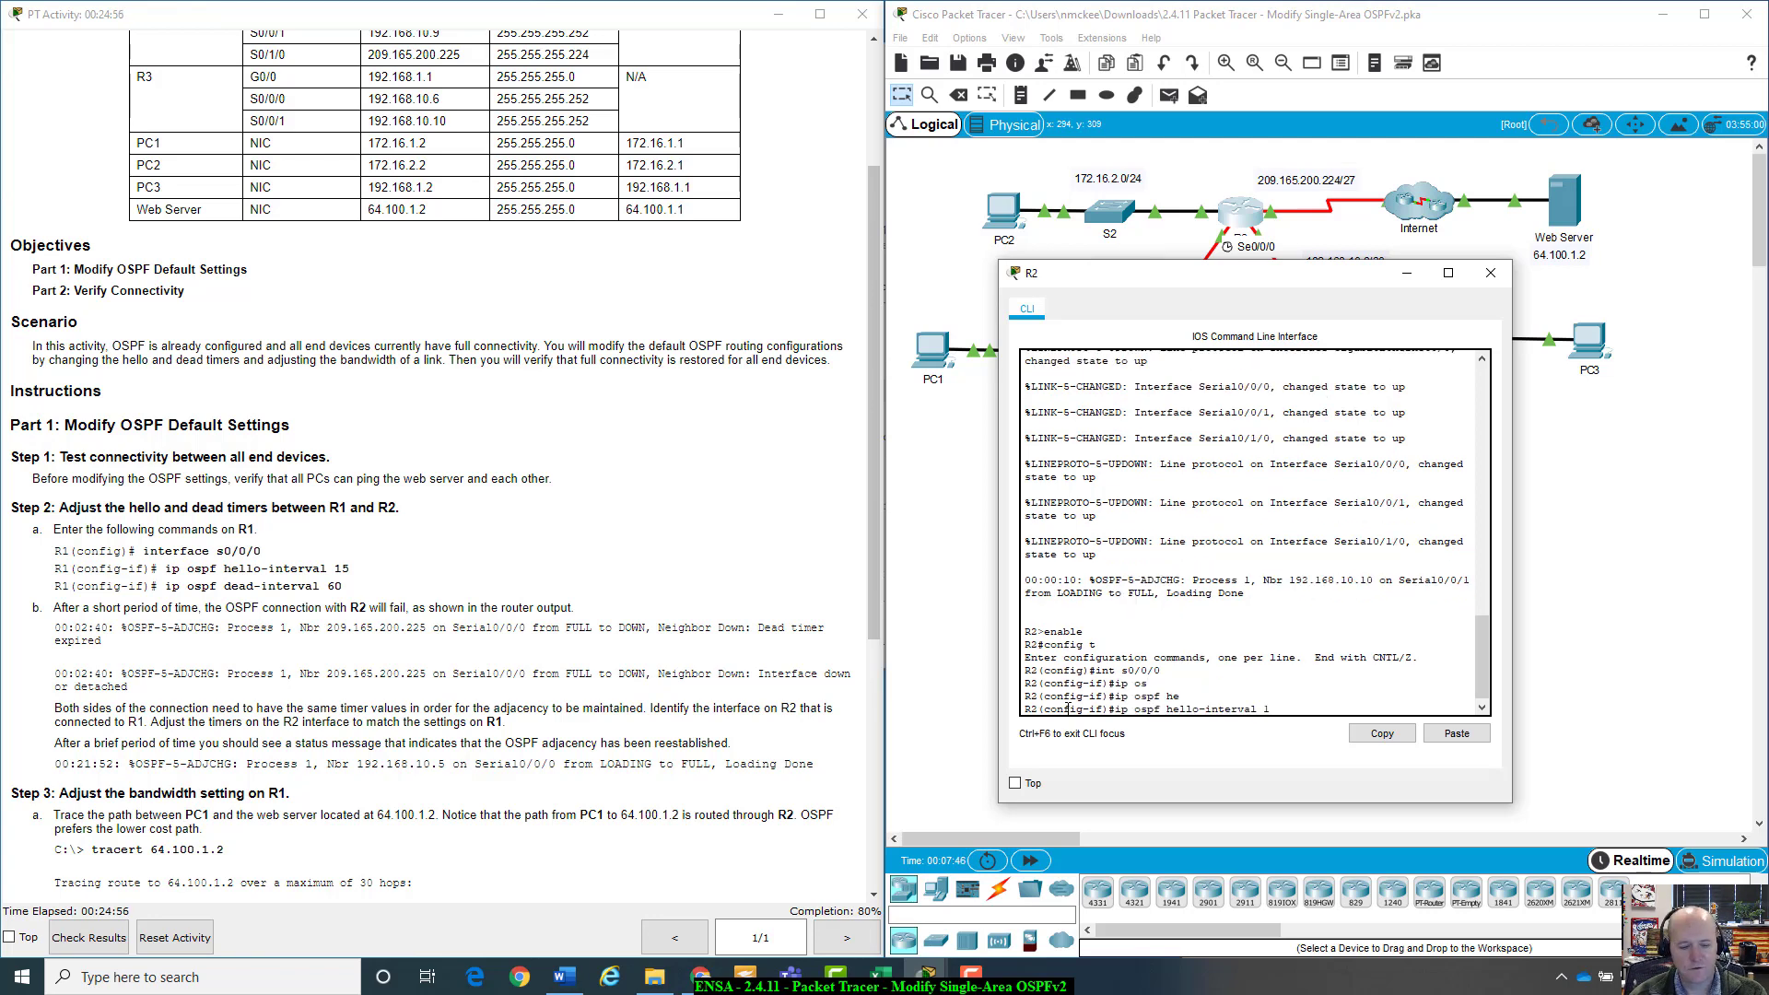
text(15)
key(Return)
Set the OSPF dead interval on R2's s0/0/0 interface to 60
text(ip )
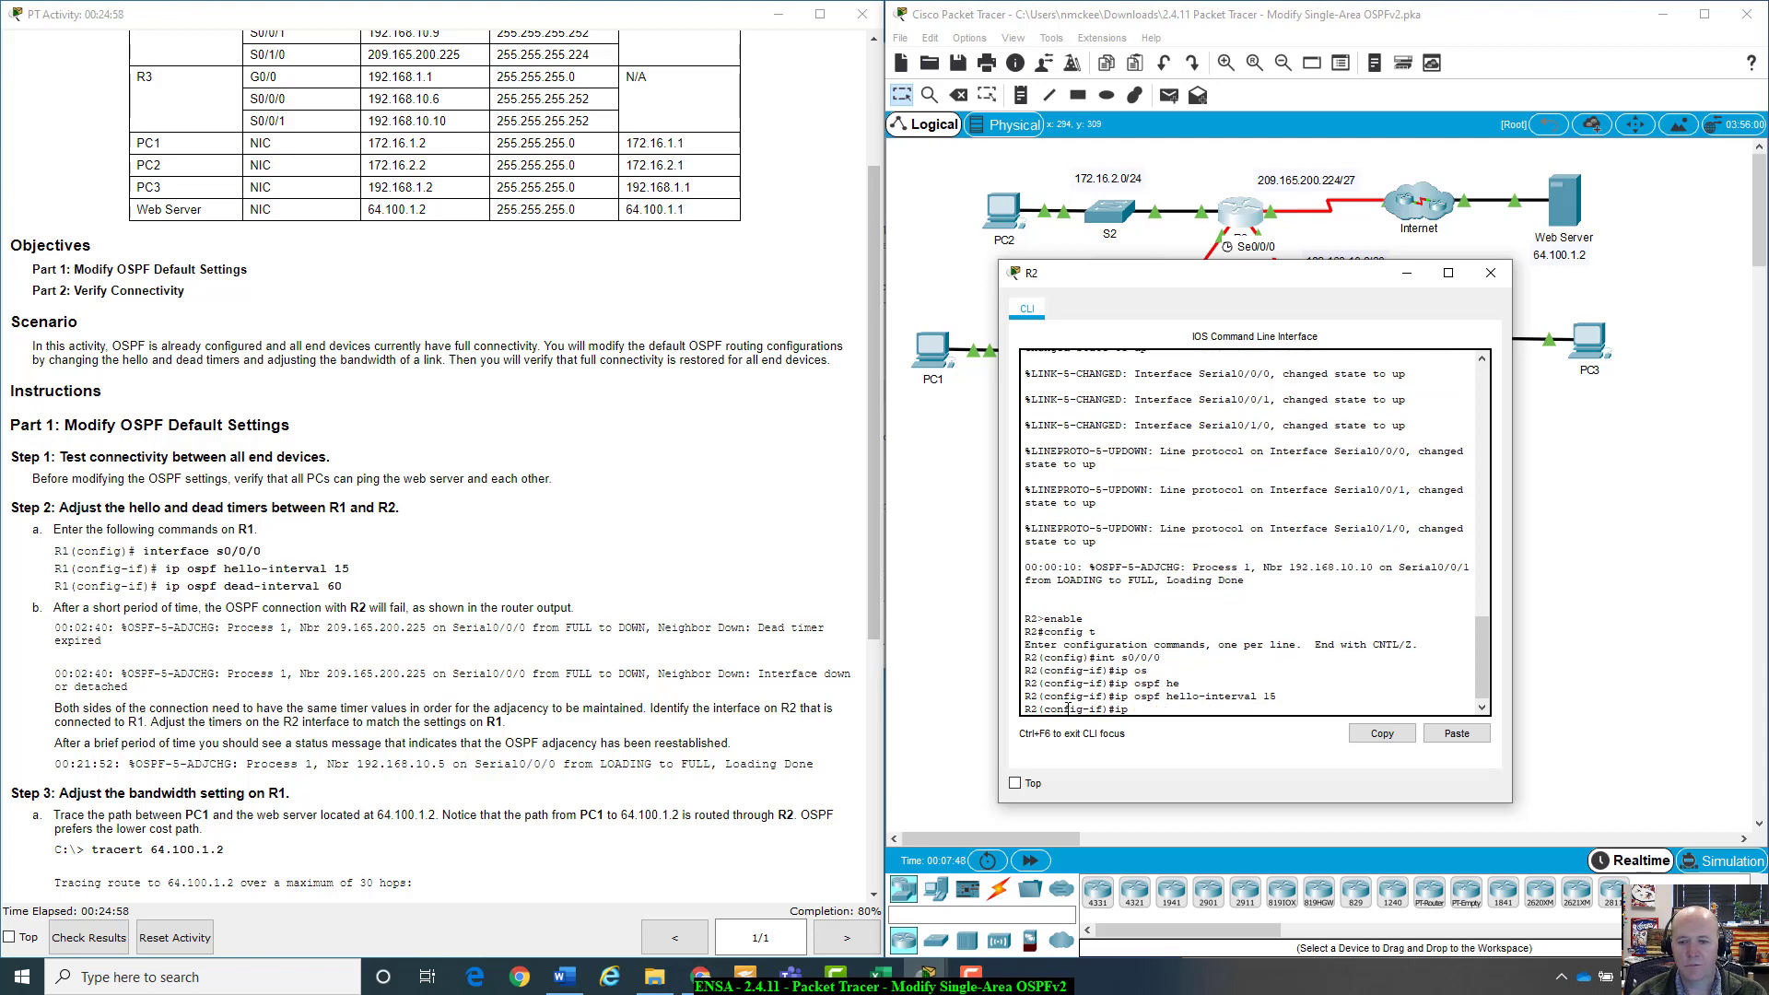
text(os)
key(Tab)
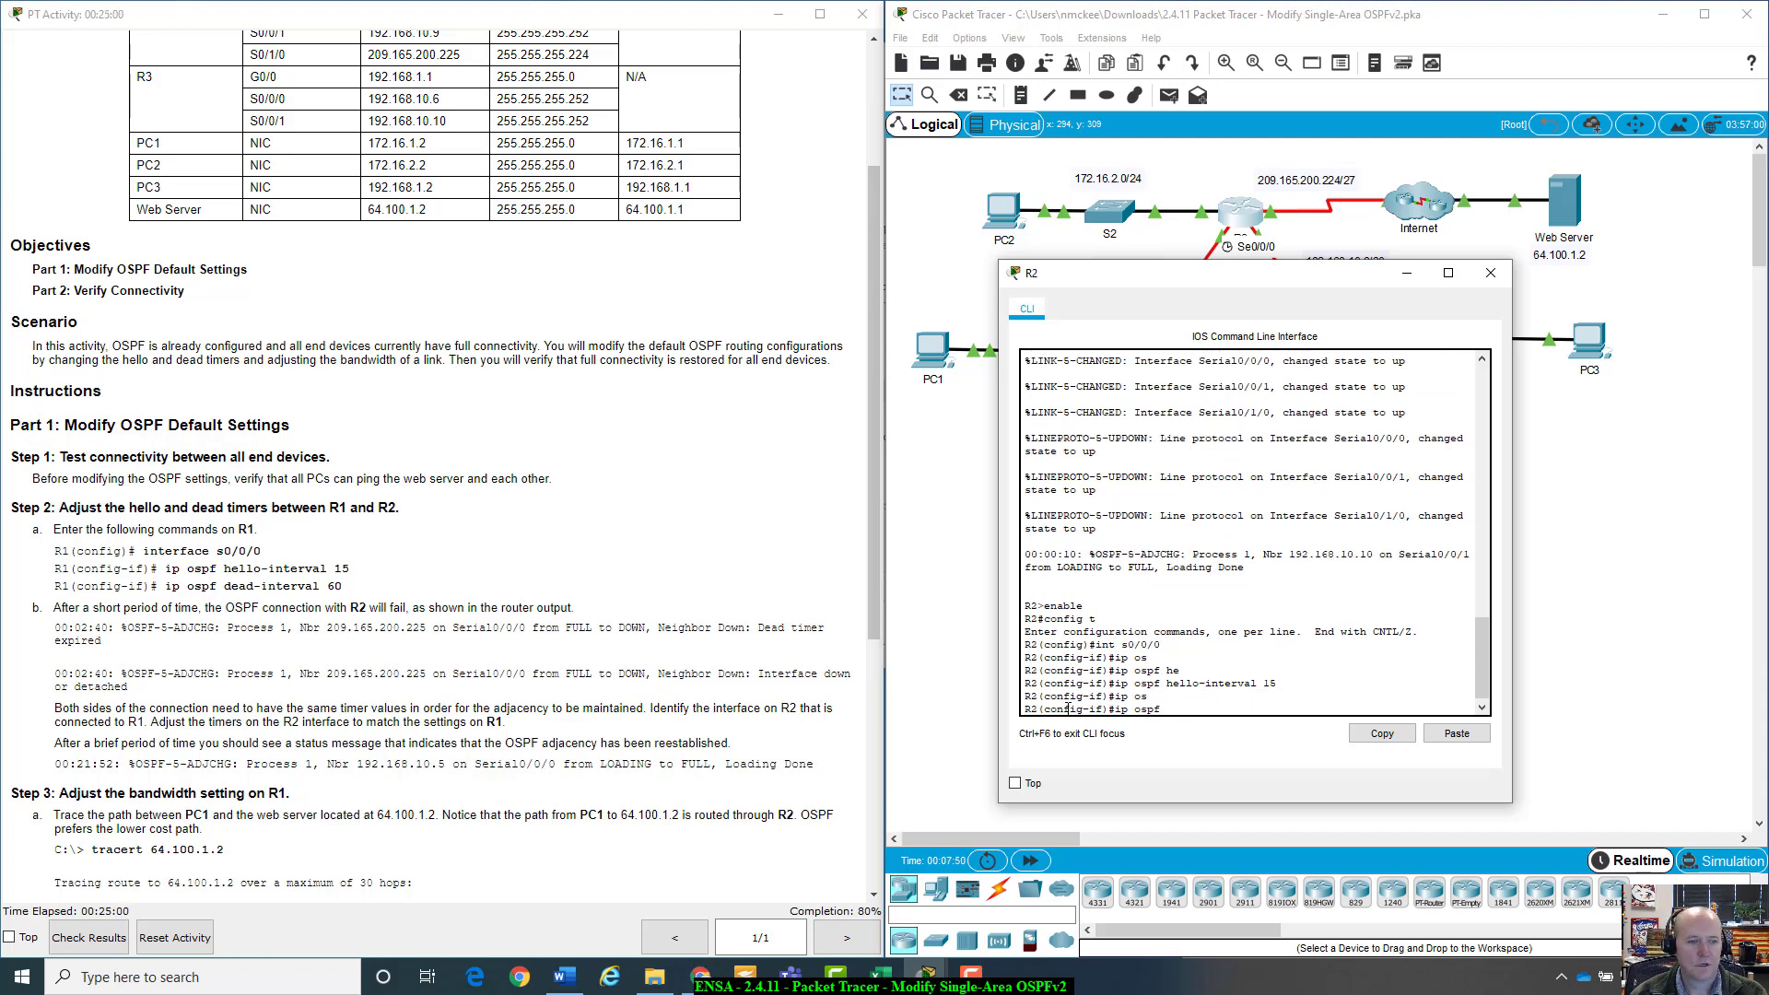
text(dea)
key(Tab)
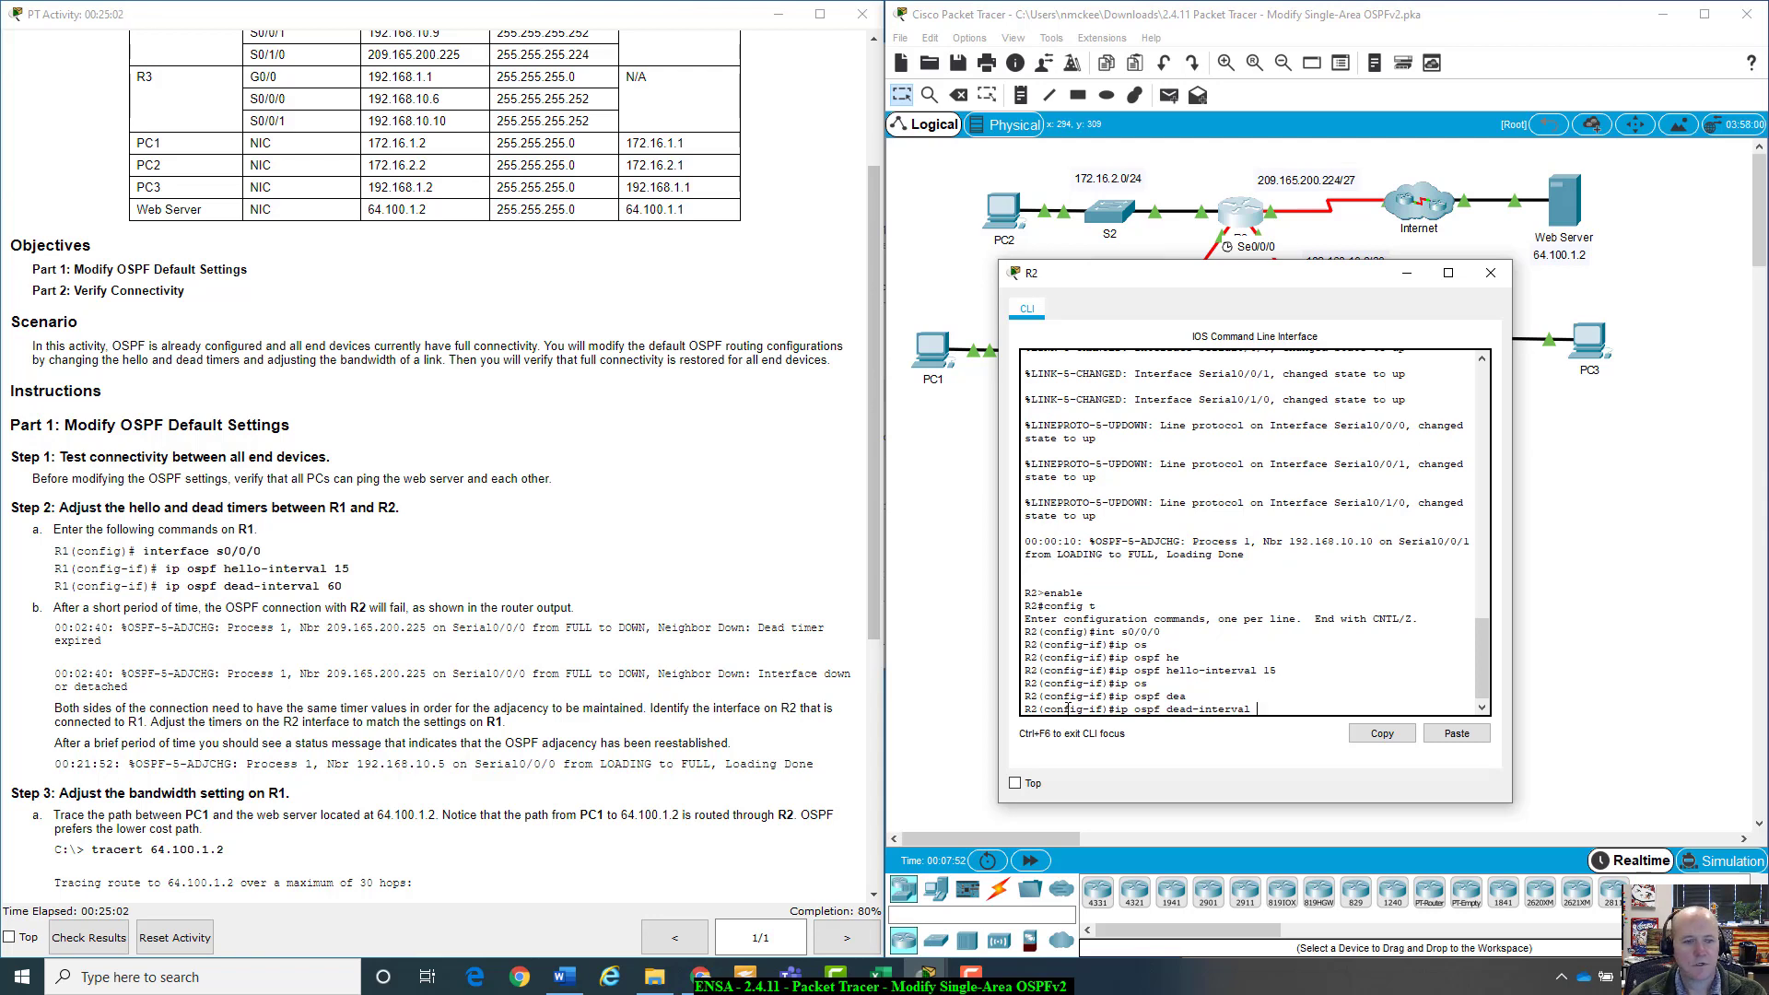
text(60)
key(Return)
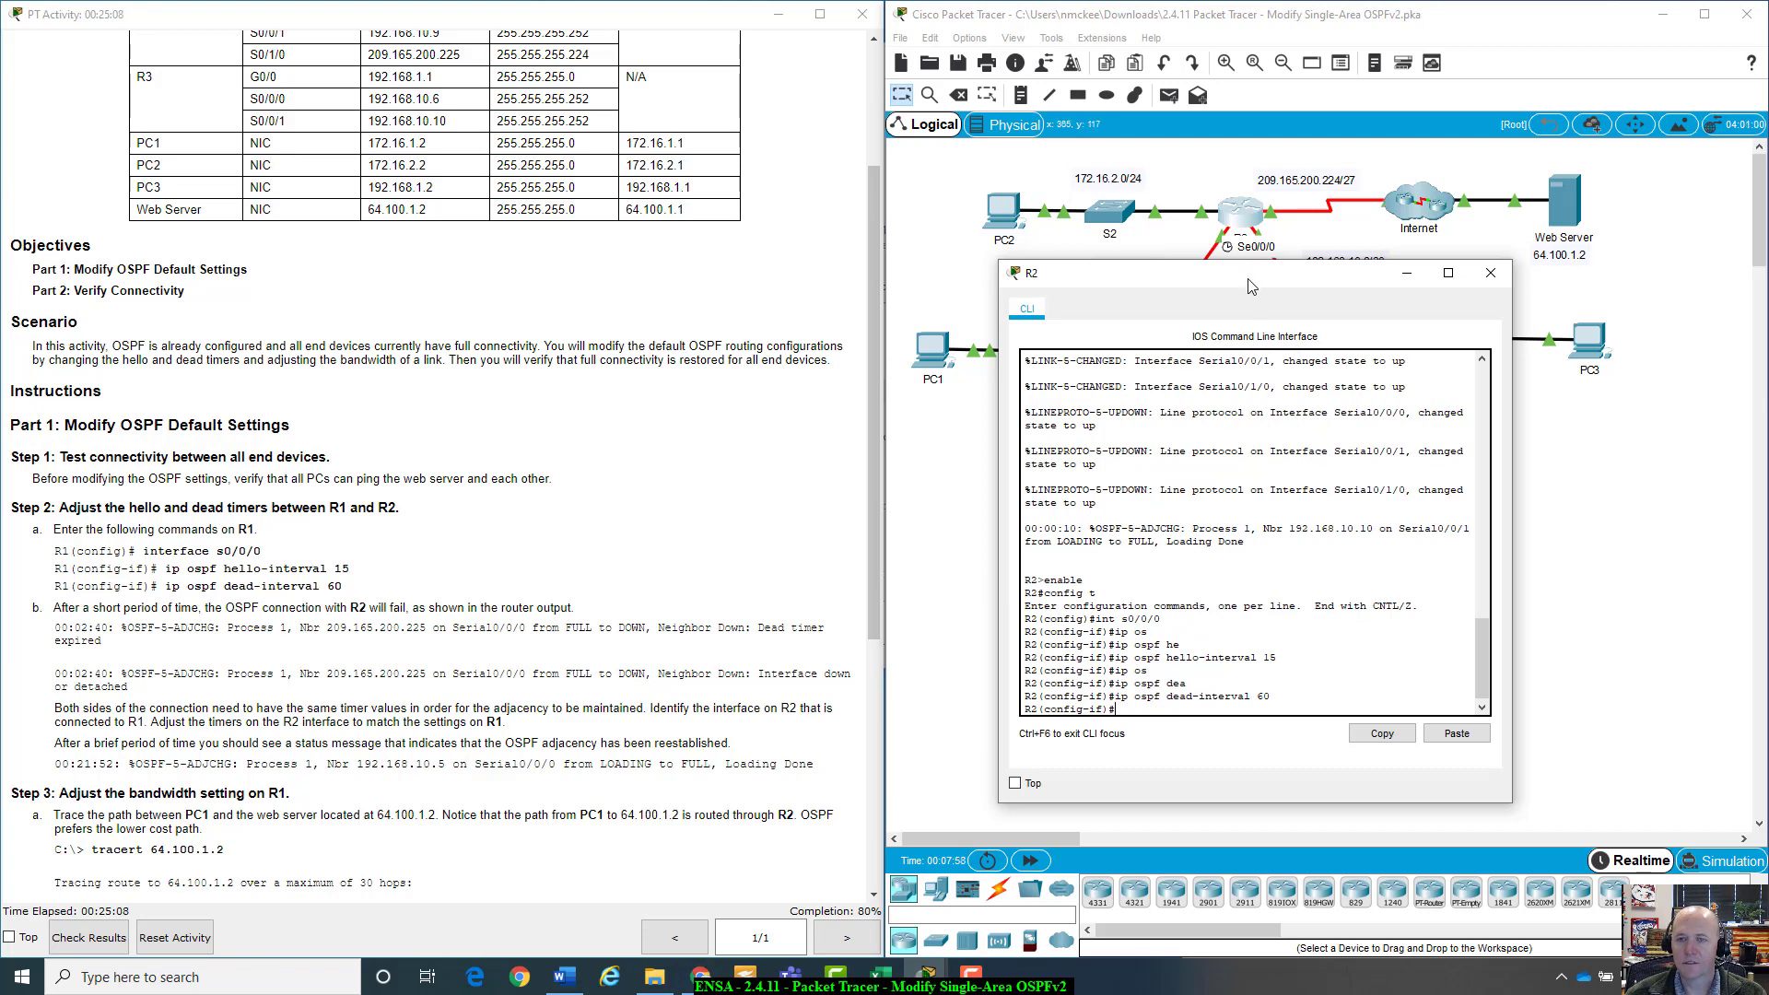
Uncover the topology behind R2's window and exit R2's configuration back to privileged EXEC mode
drag(1251, 284, 1231, 416)
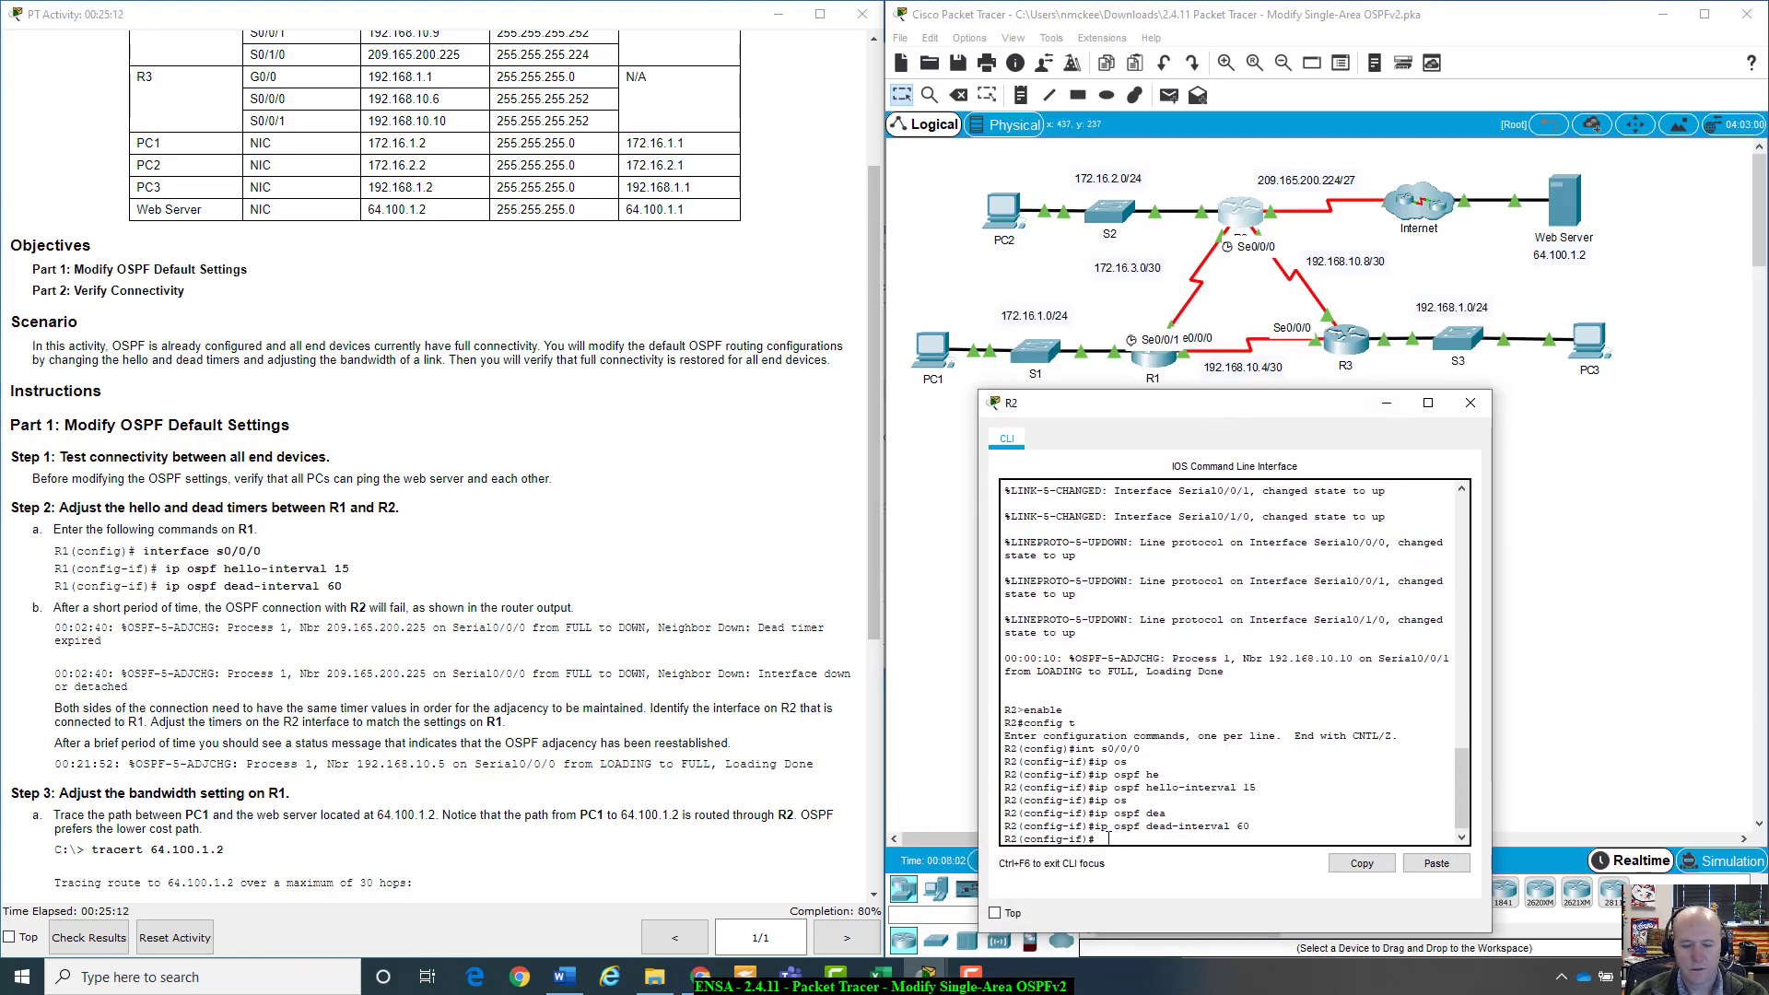
text(exit)
key(Return)
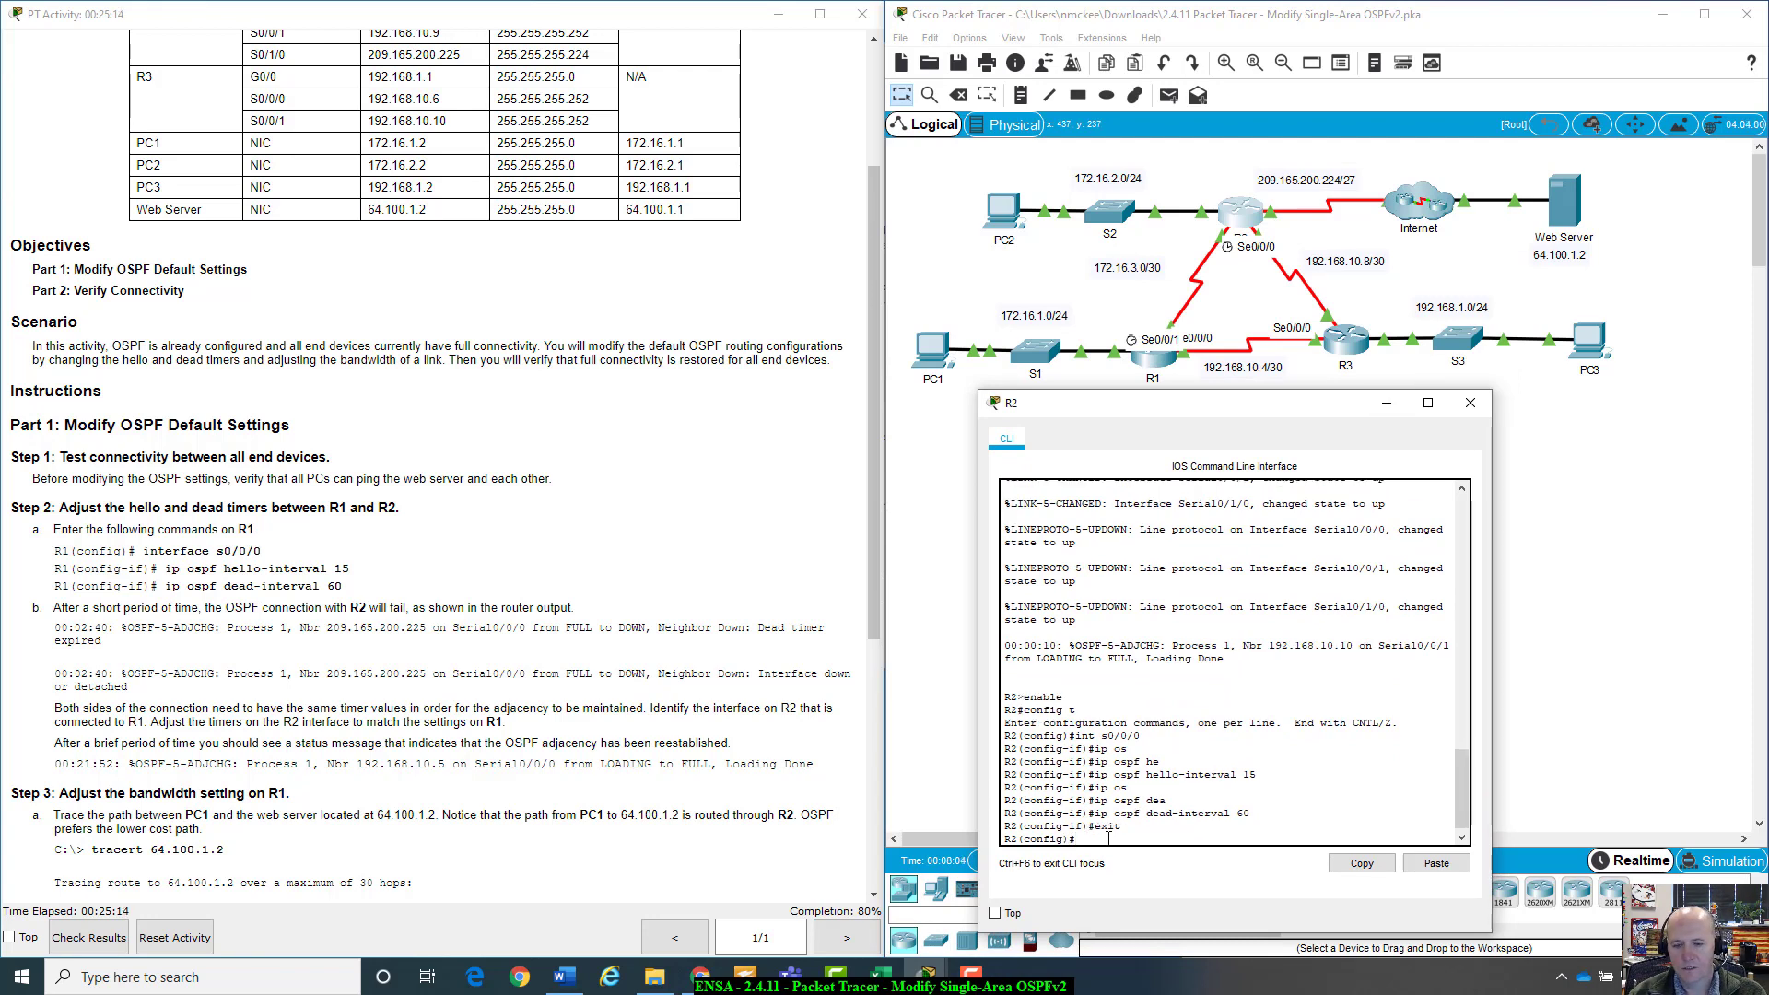
text(exit)
key(Return)
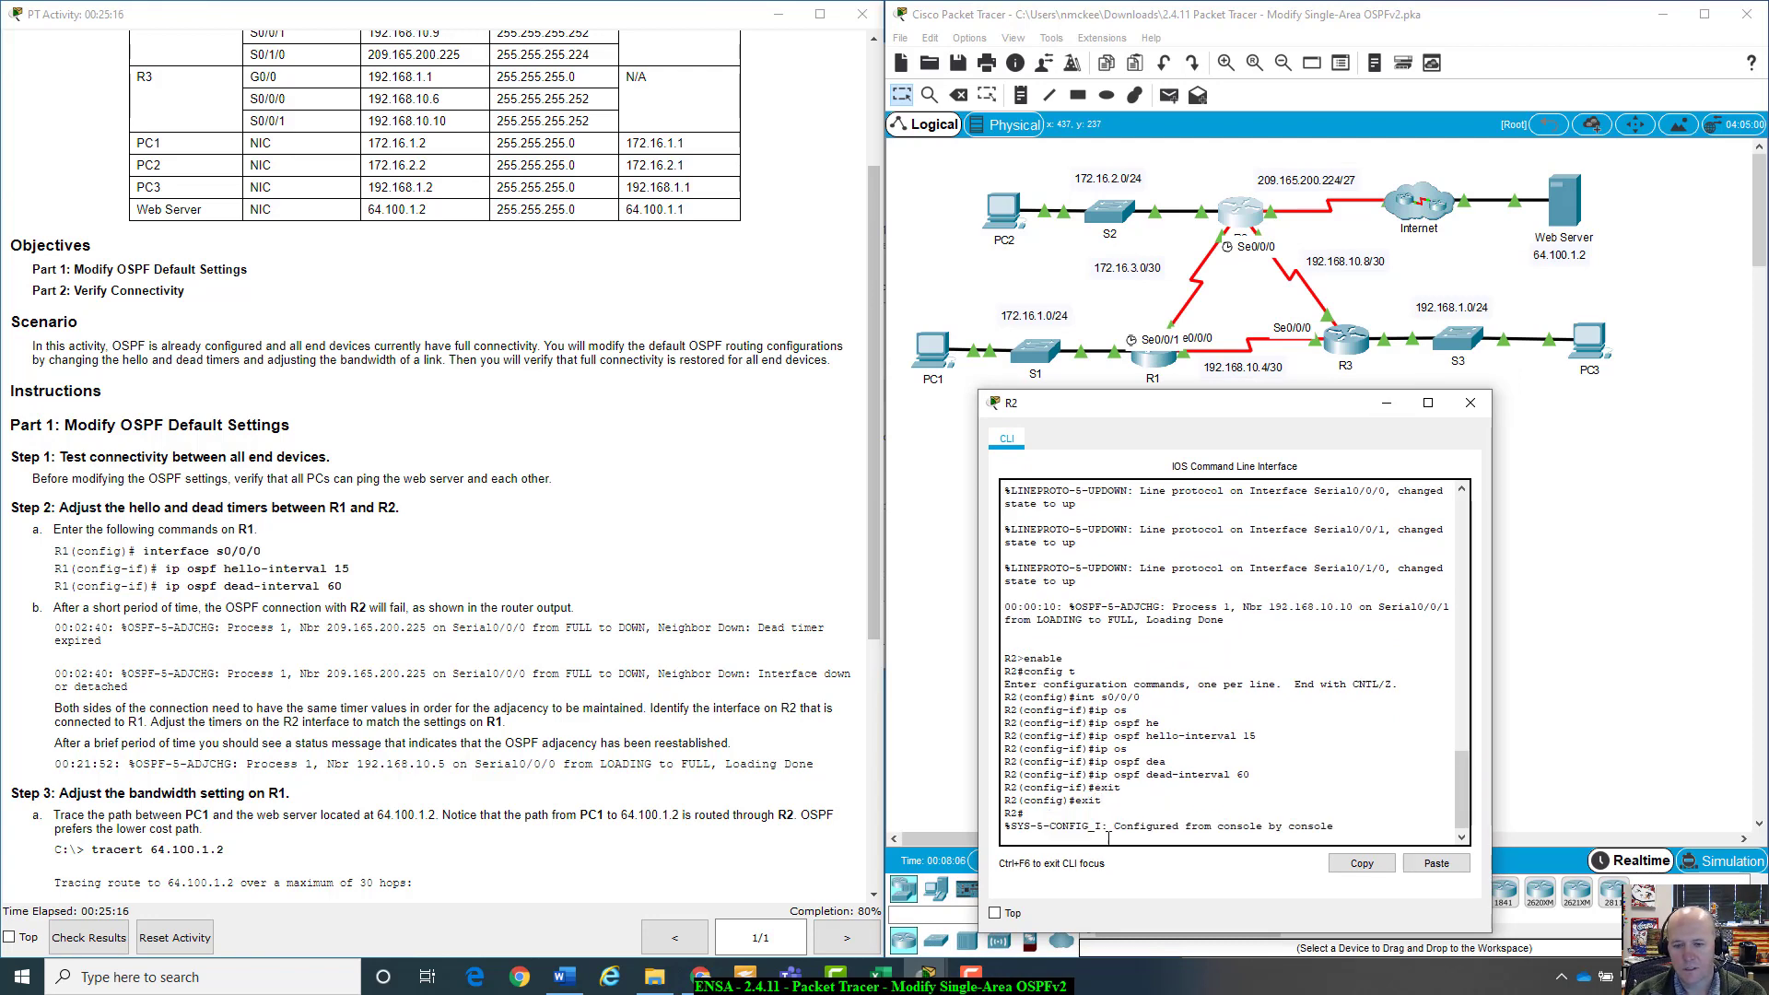
key(Return)
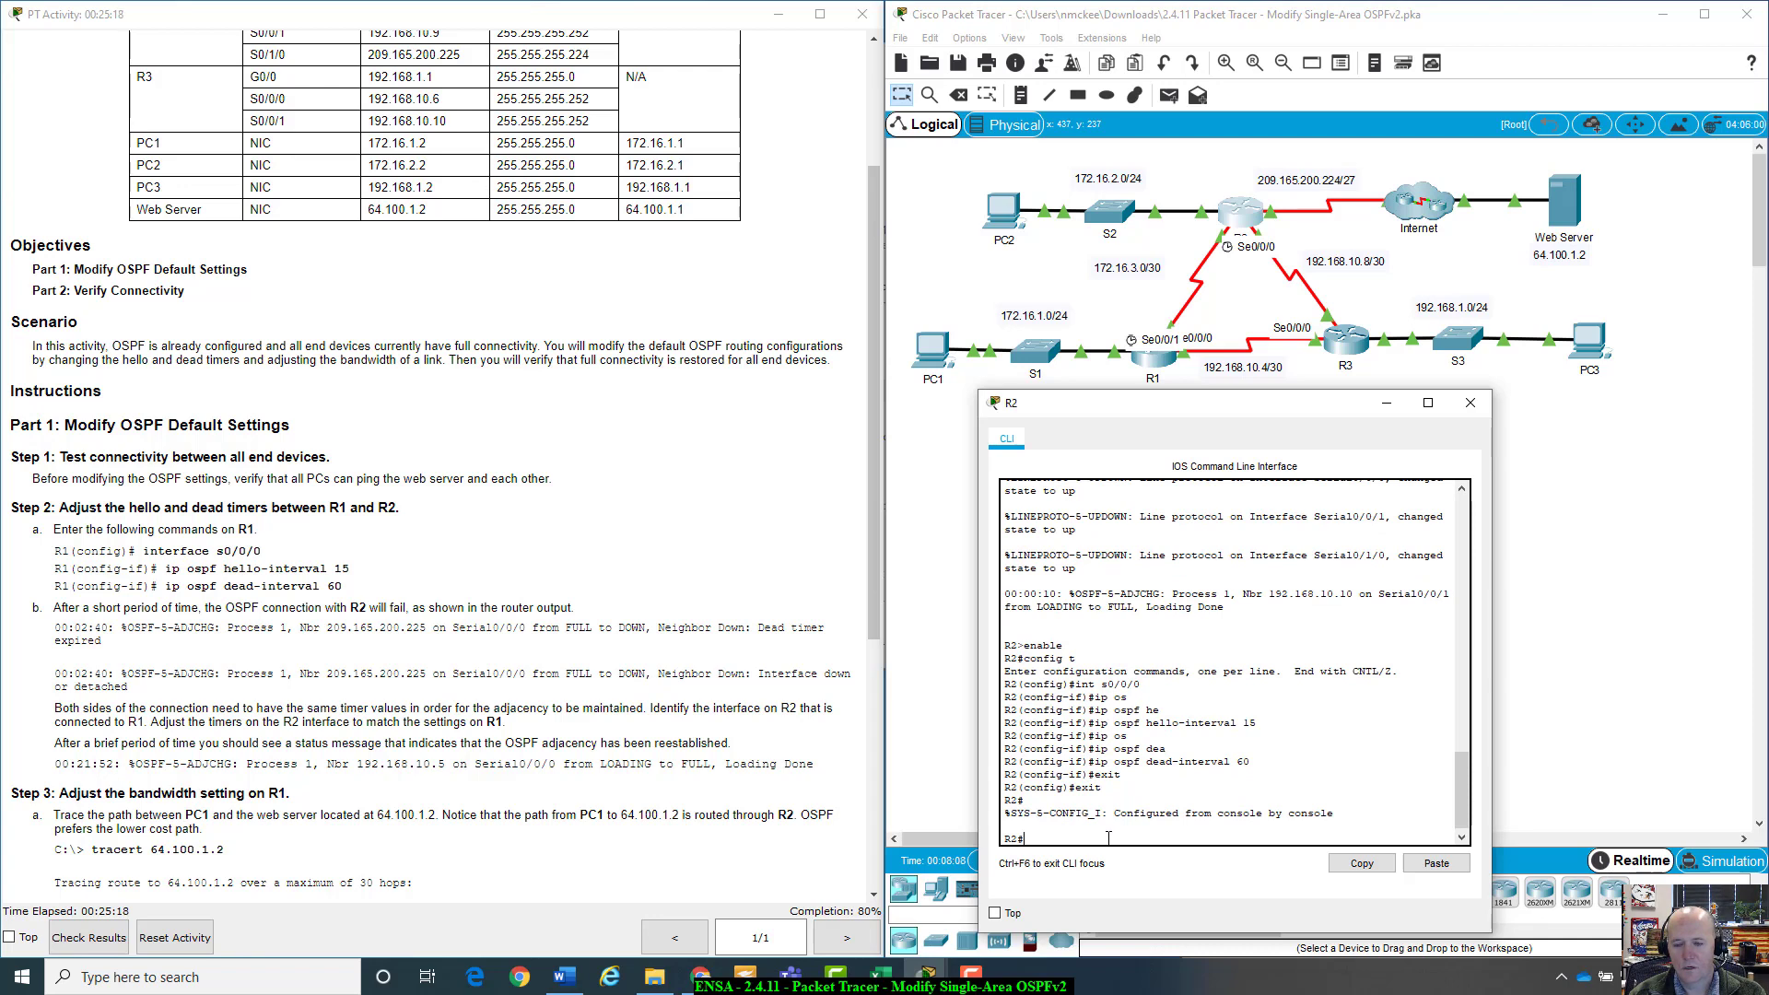
Display R2's OSPF interface details with show ip ospf interface and page through to the end of the output
text(show ip os)
key(Tab)
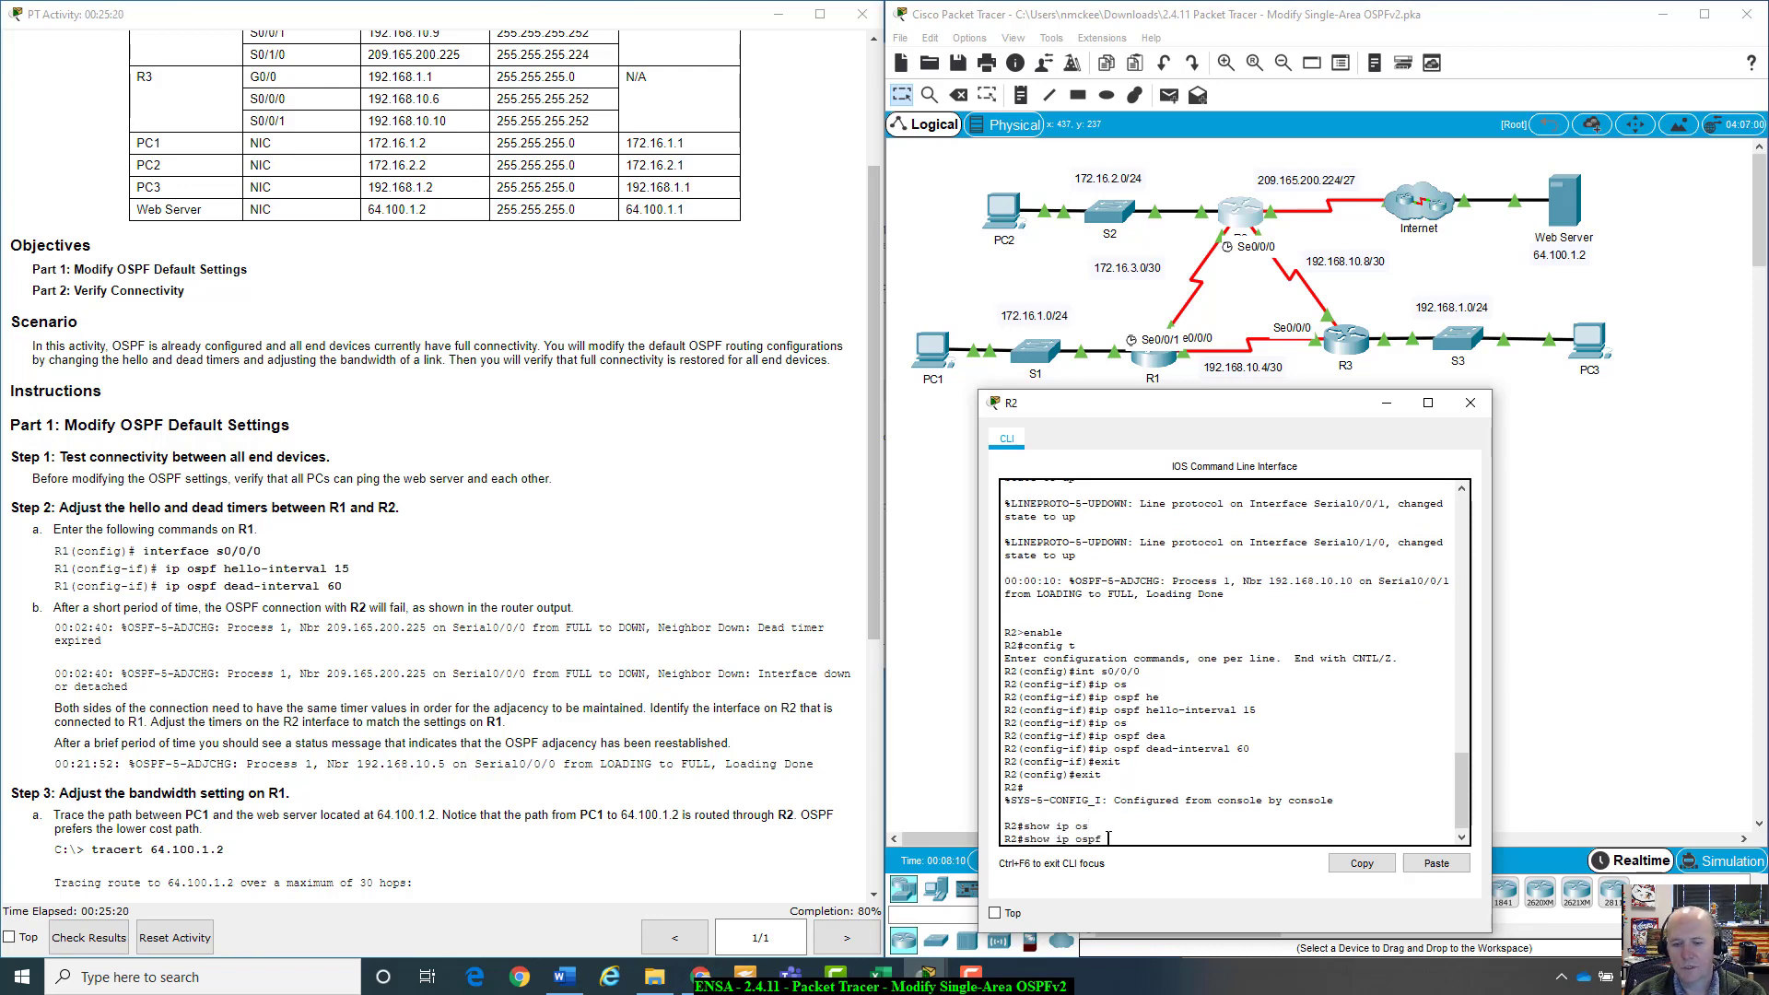
text(int)
key(Tab)
key(Return)
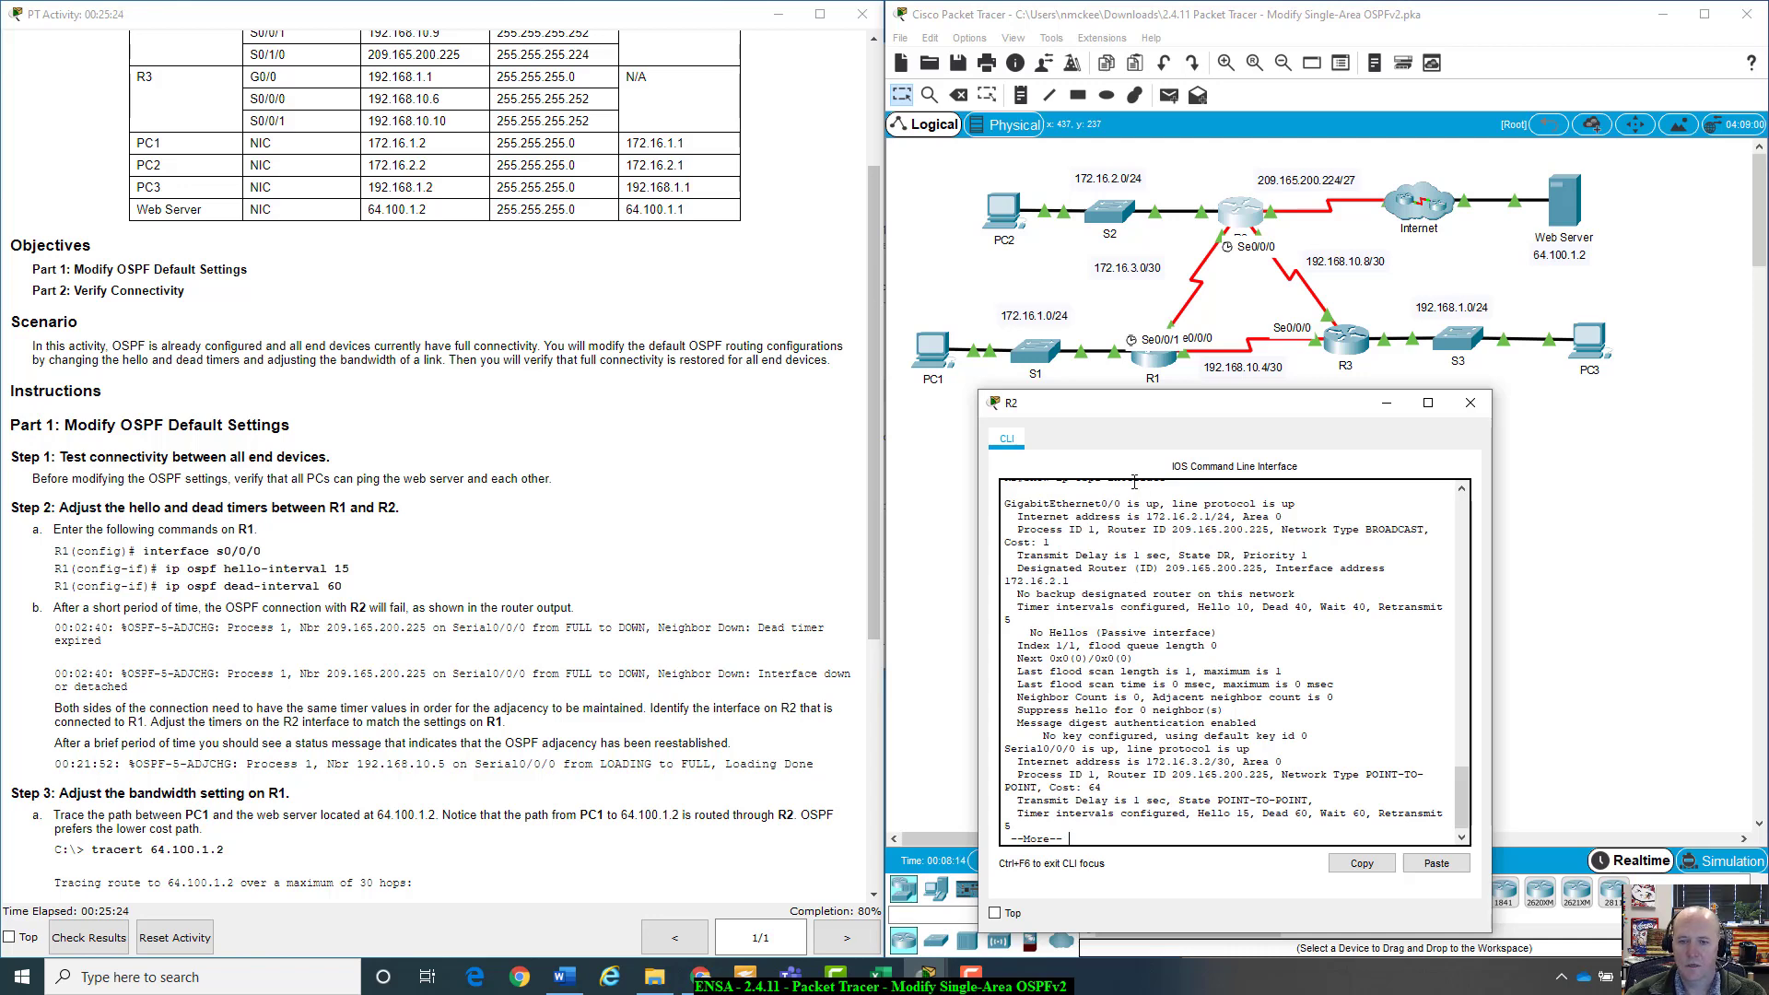
key(space)
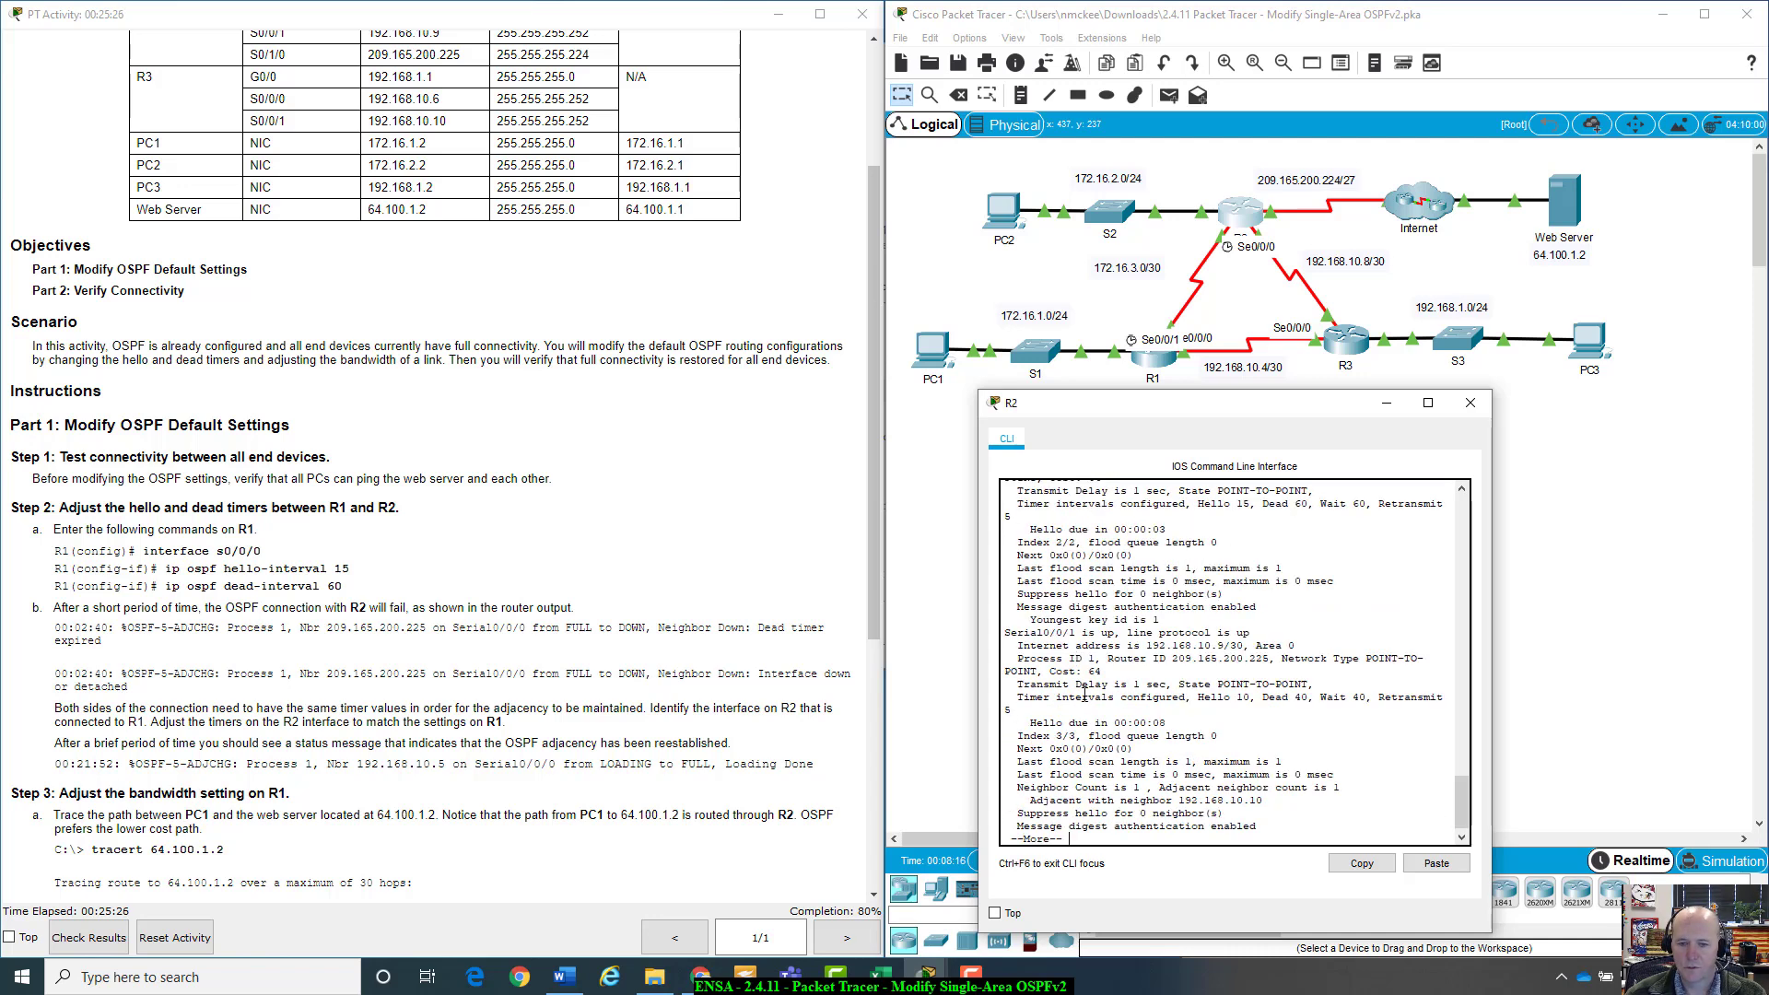
key(space)
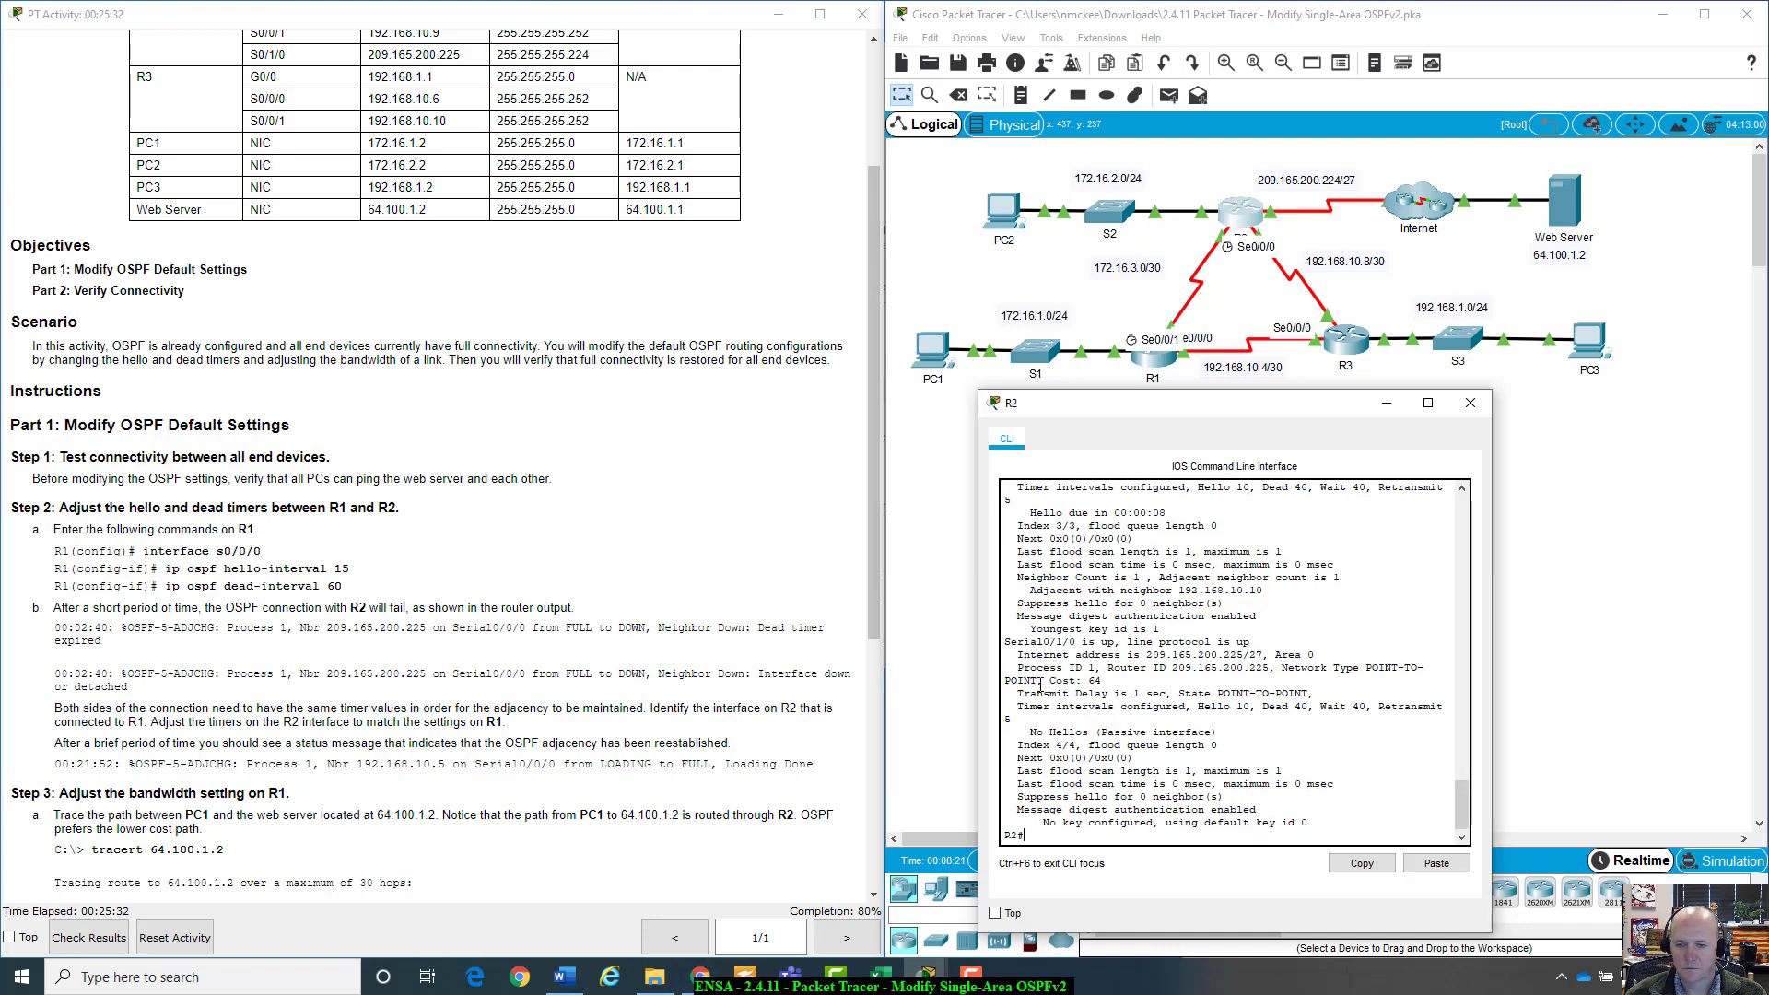
Review the Serial0/0/0 section of R2's OSPF output and highlight its hello and dead timer intervals
scroll(1039, 687, up, 6)
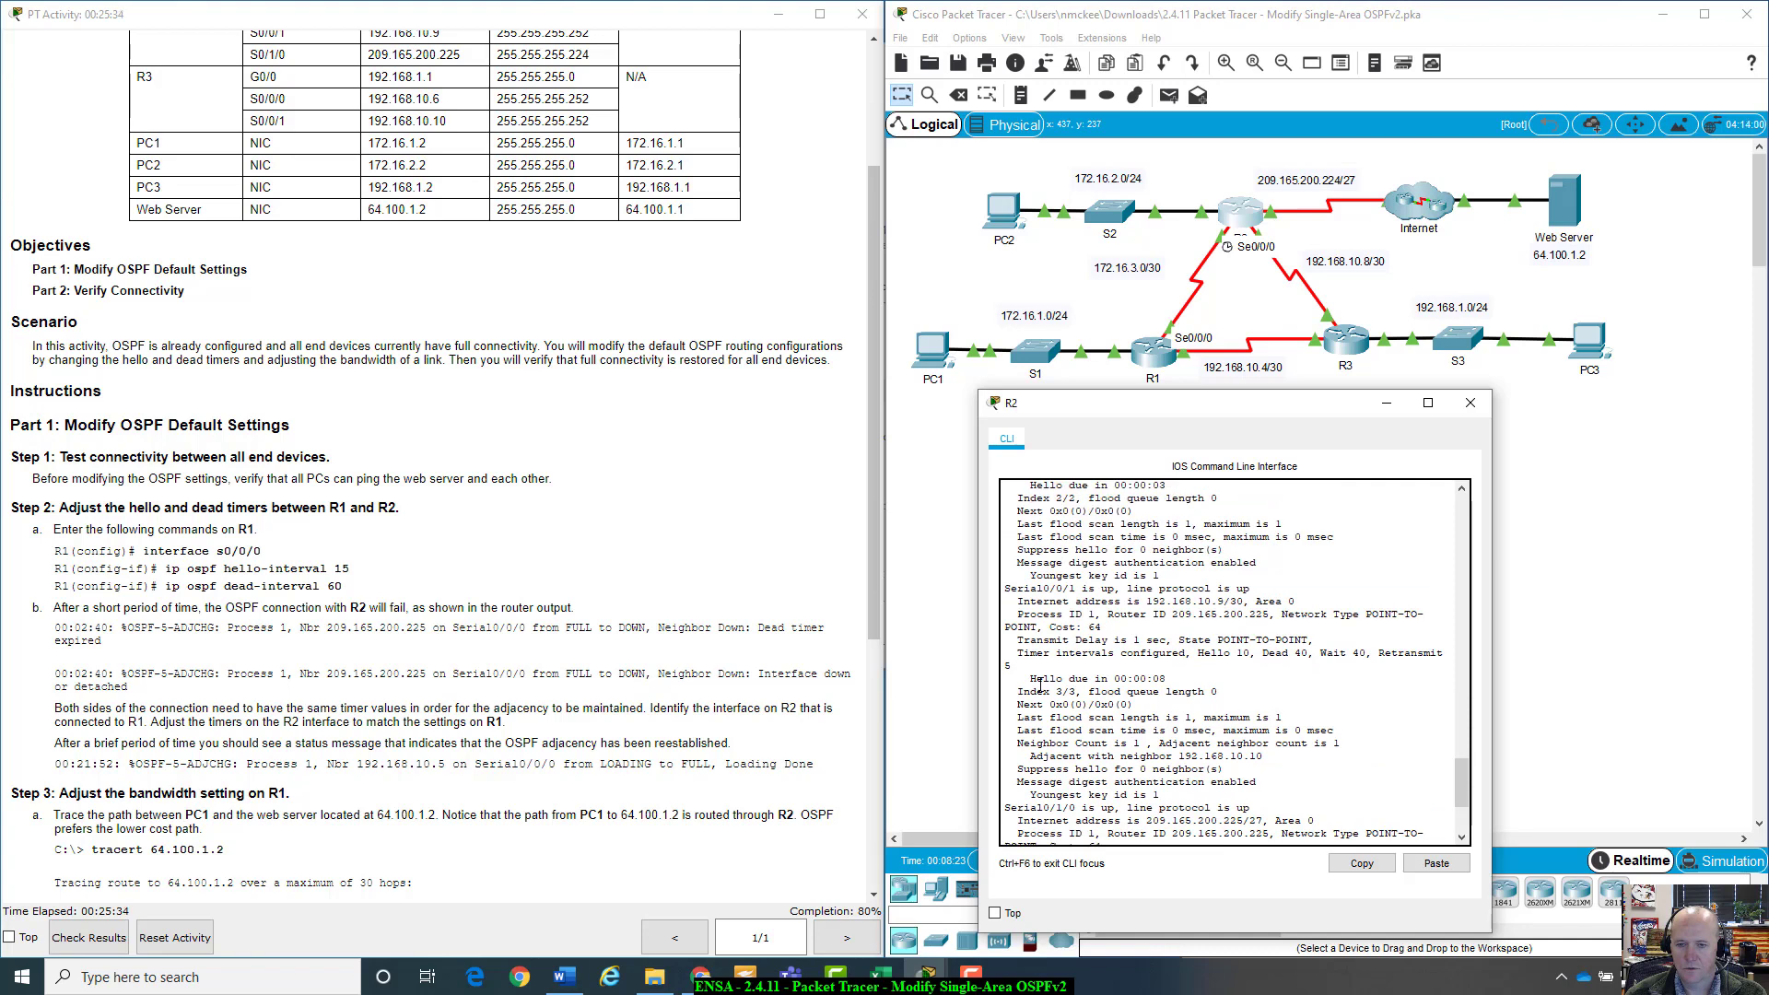
scroll(1040, 687, up, 1)
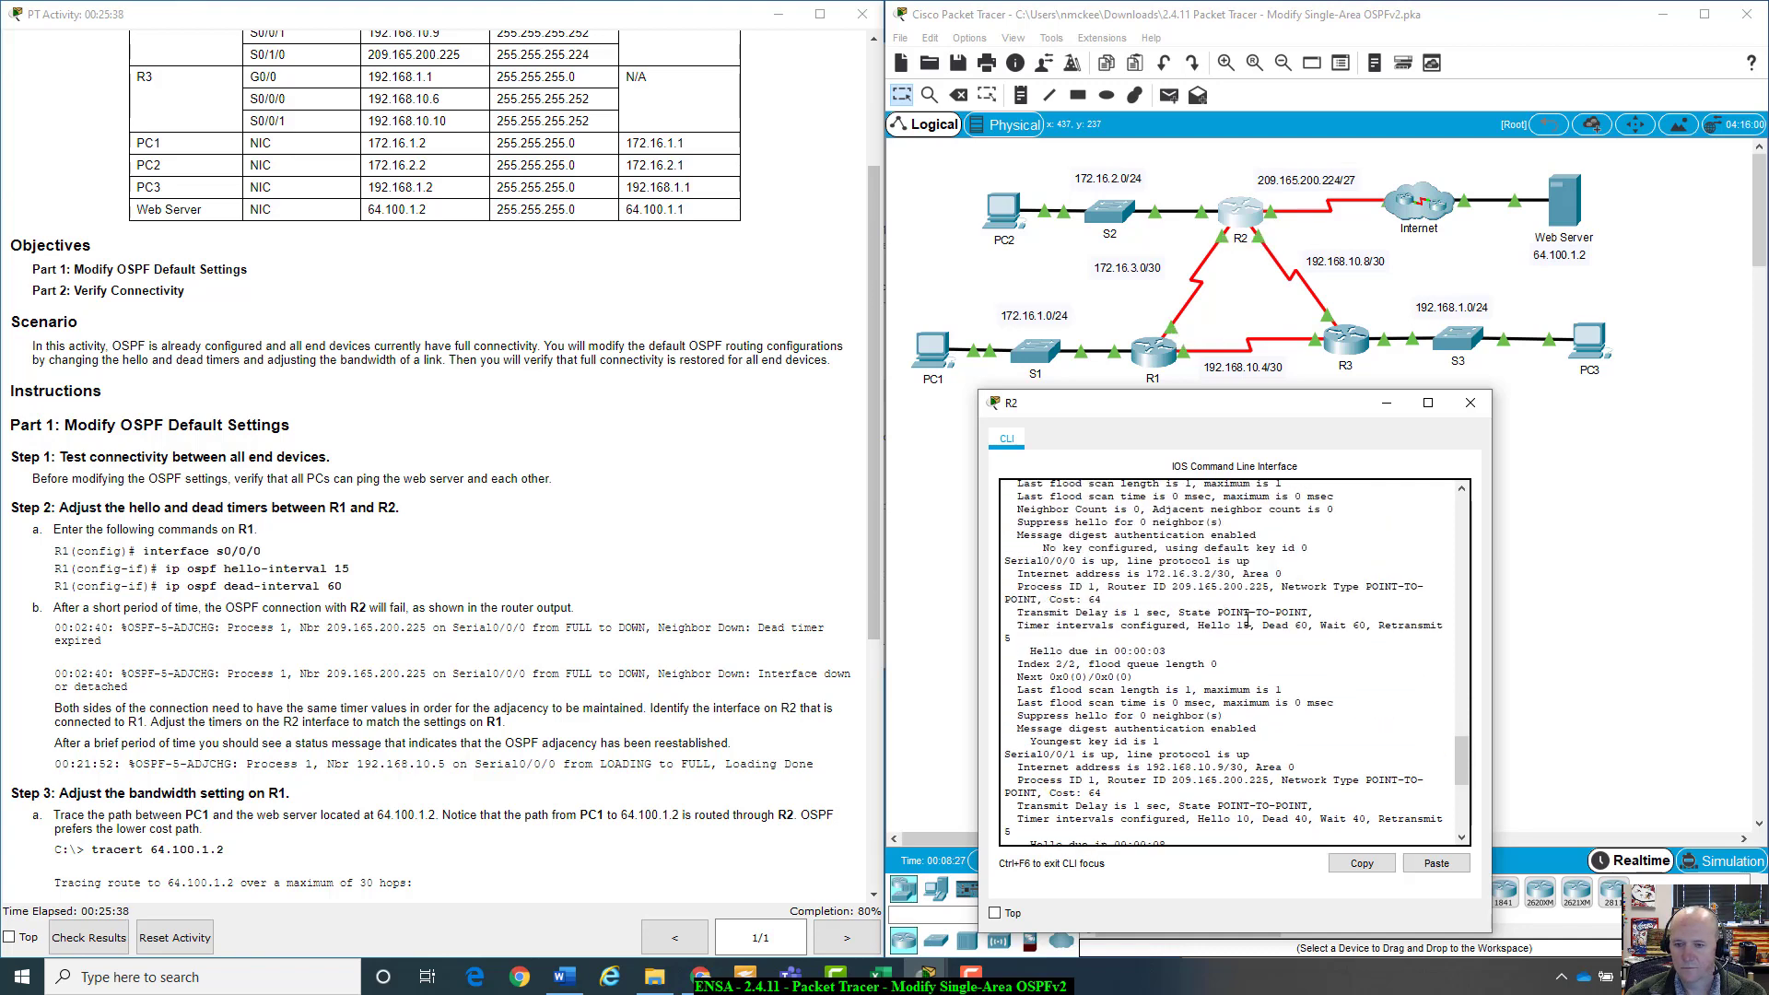
drag(1007, 561, 1355, 609)
double_click(1215, 664)
drag(1198, 625, 1369, 645)
click(1369, 645)
scroll(1159, 784, down, 8)
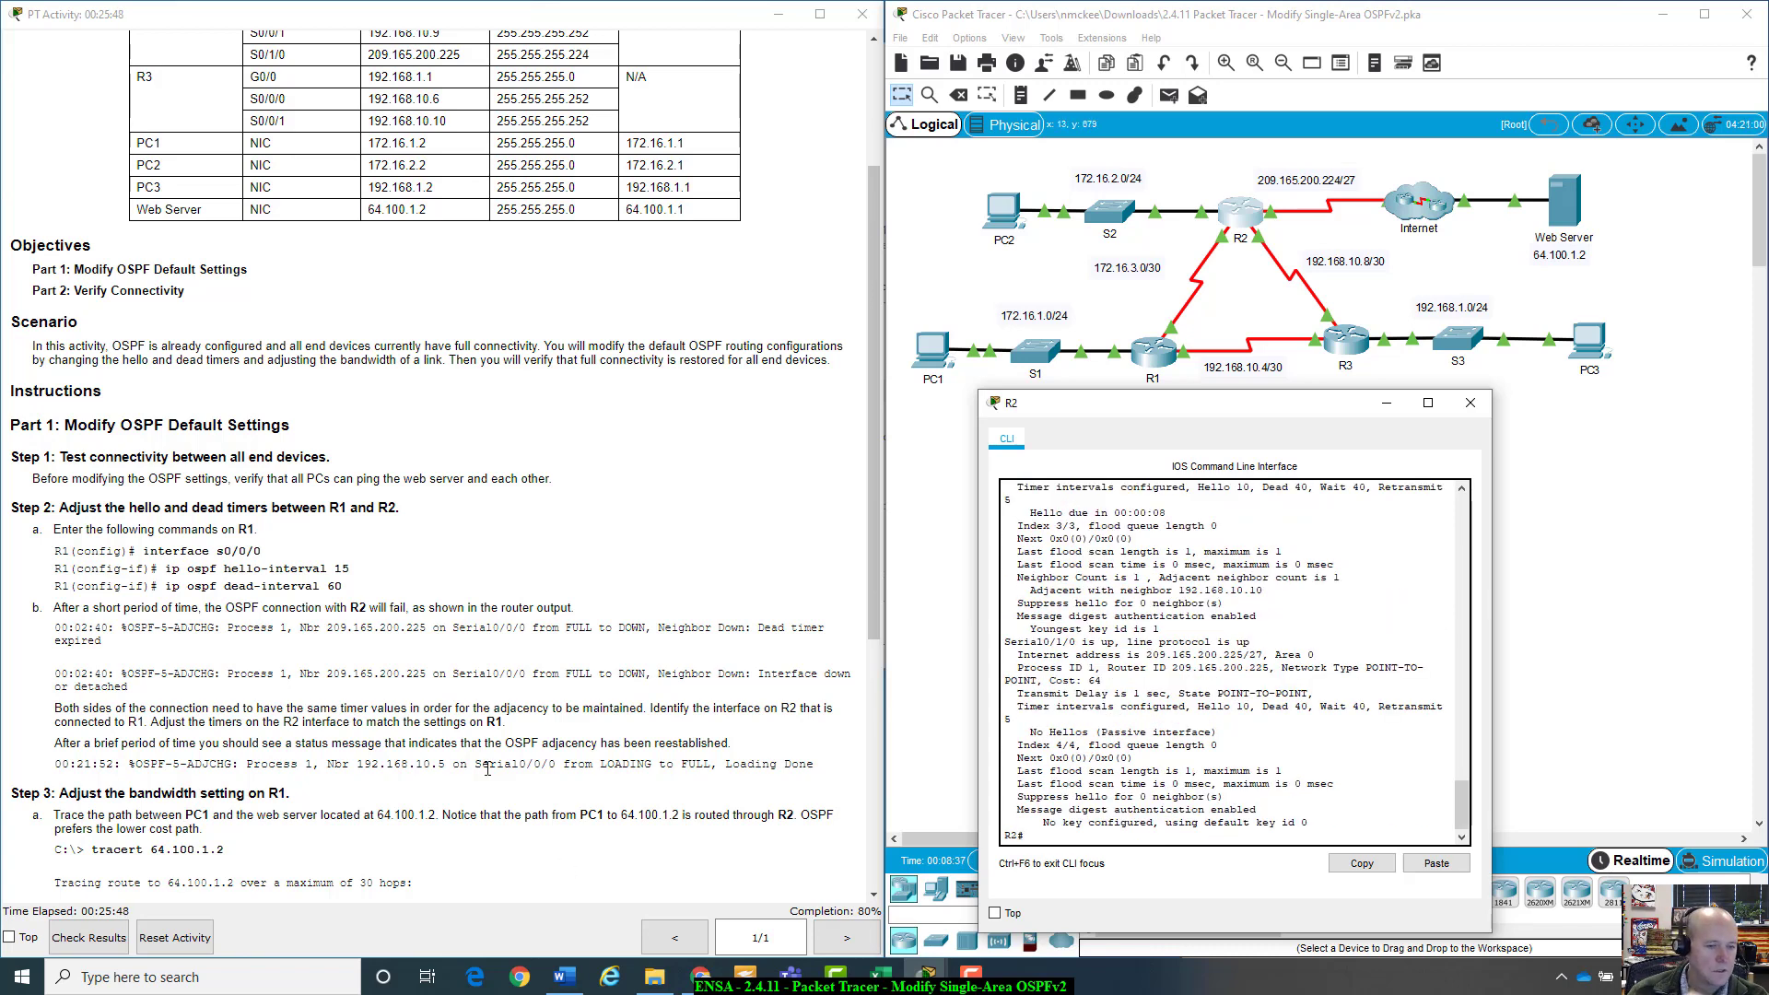
Review the expected adjacency message in Step 2 and highlight the tracert 64.100.1.2 command in the Step 3 instructions
scroll(488, 769, down, 1)
drag(69, 709, 838, 713)
click(595, 752)
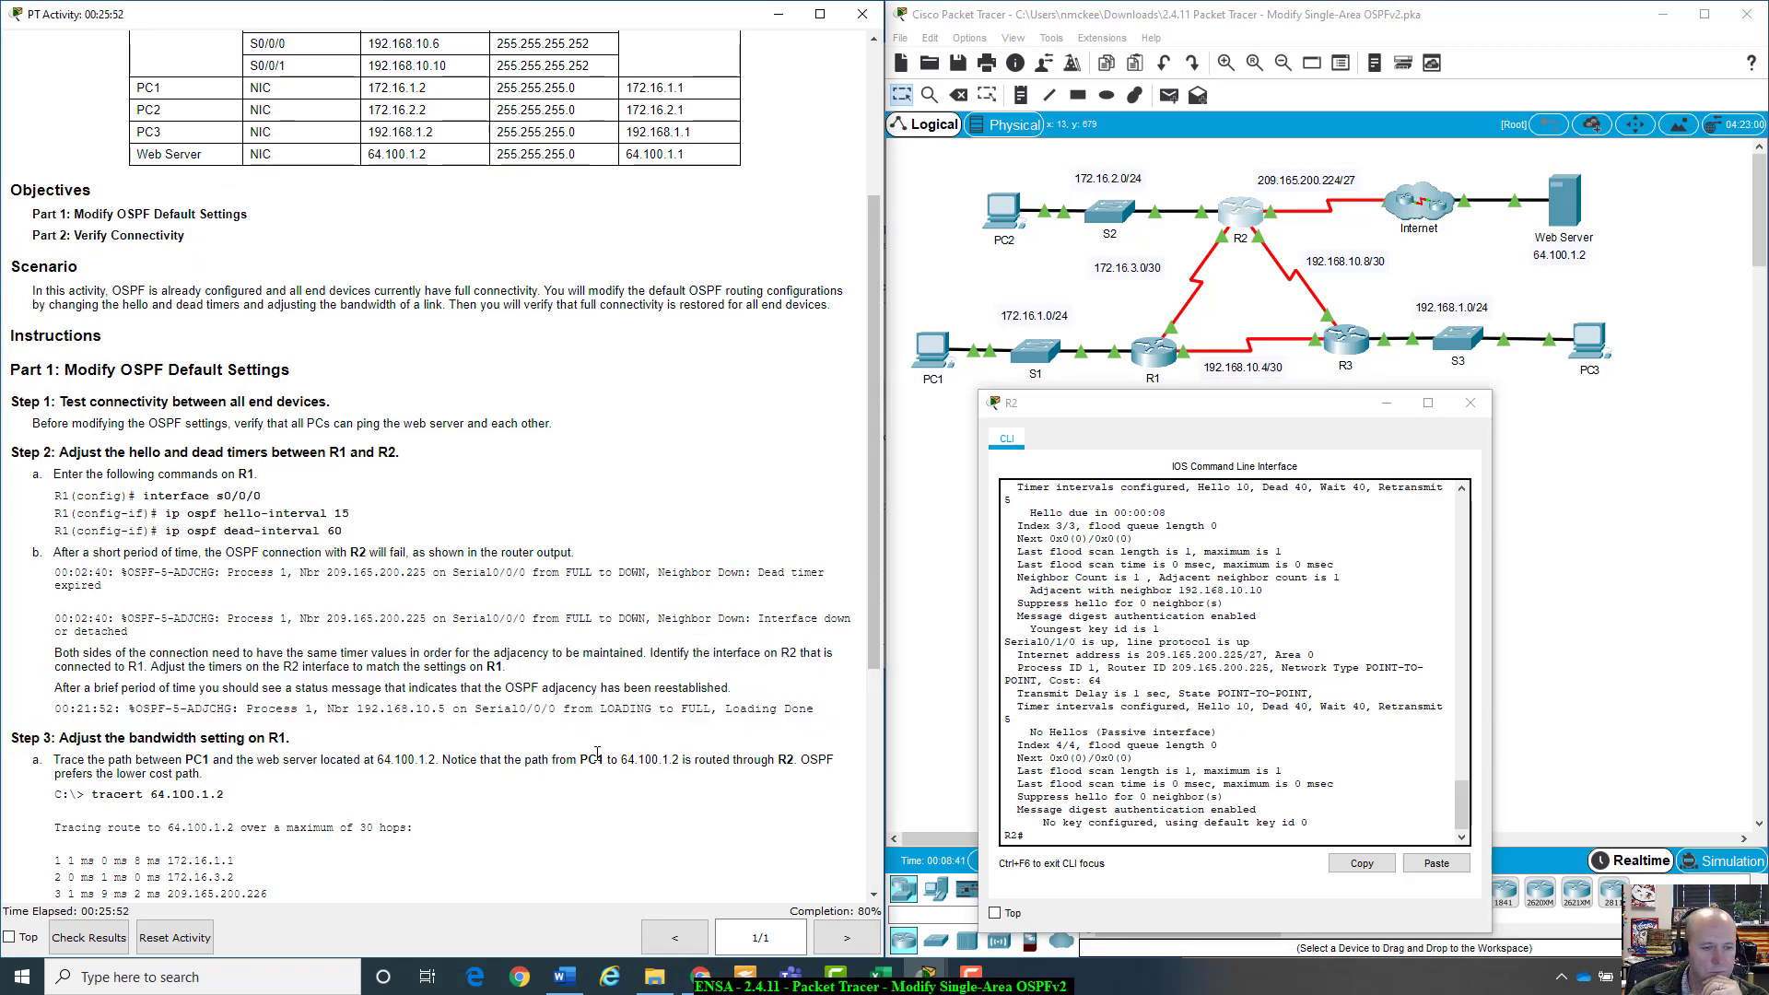
scroll(597, 754, down, 2)
scroll(115, 740, down, 2)
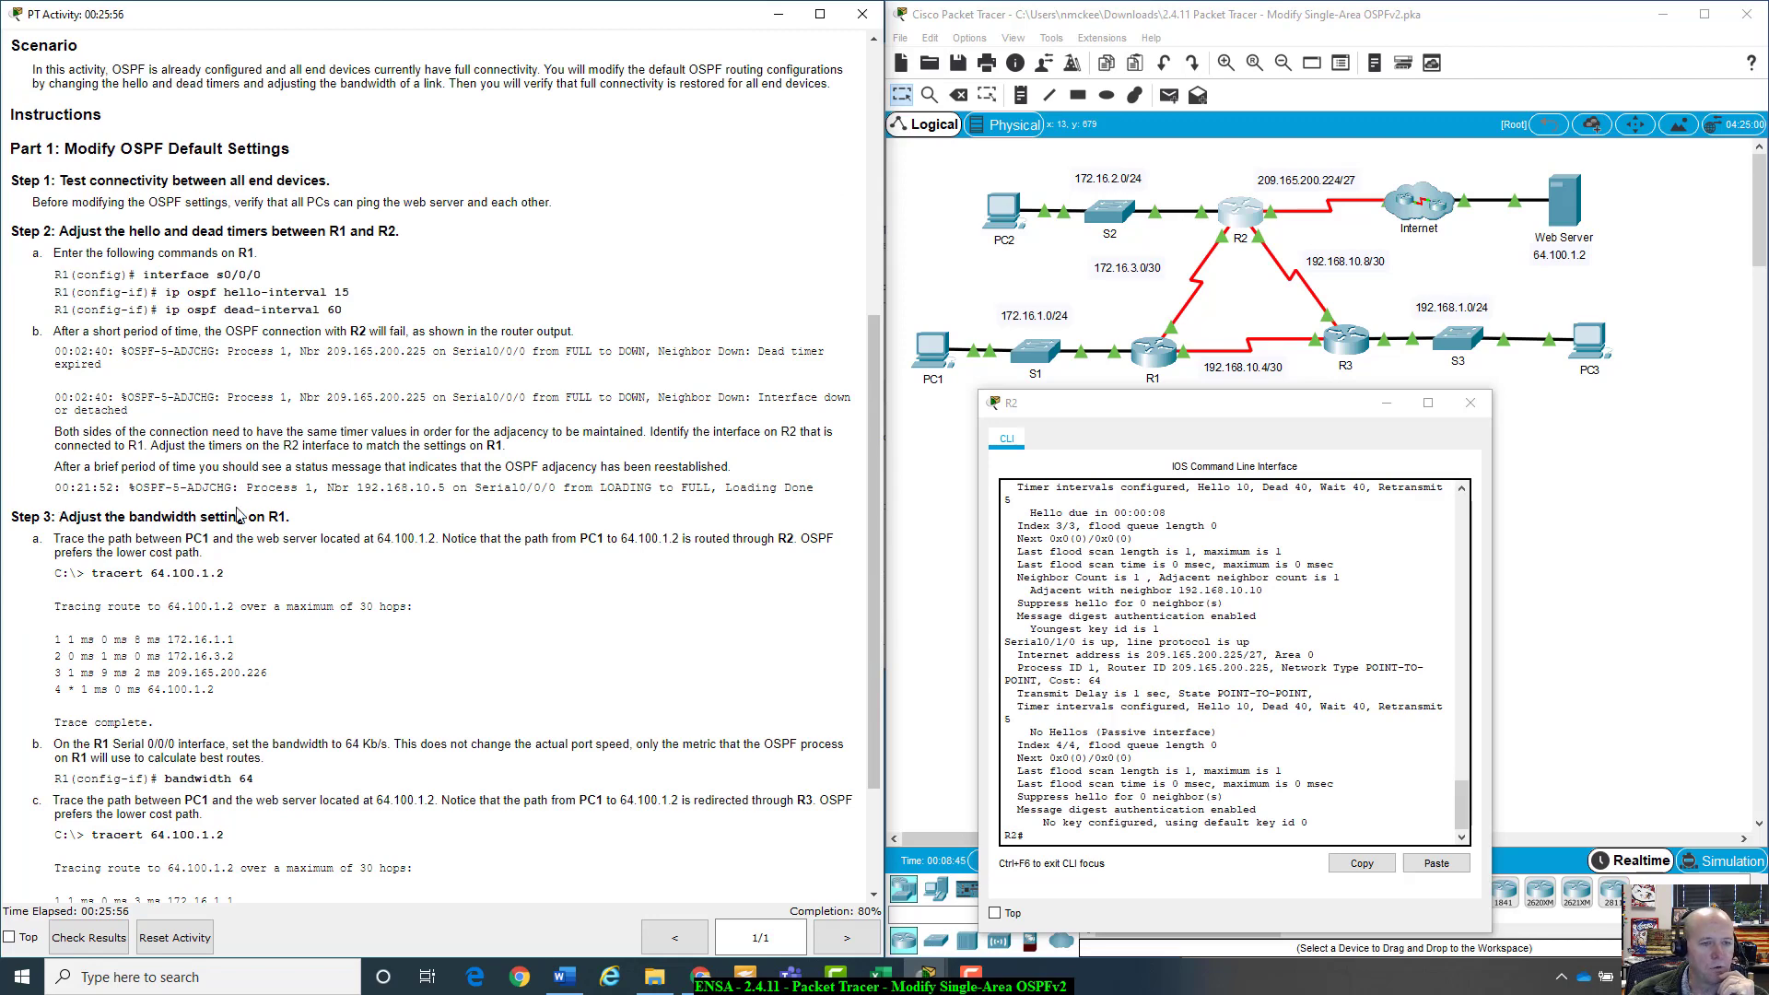
drag(89, 571, 267, 582)
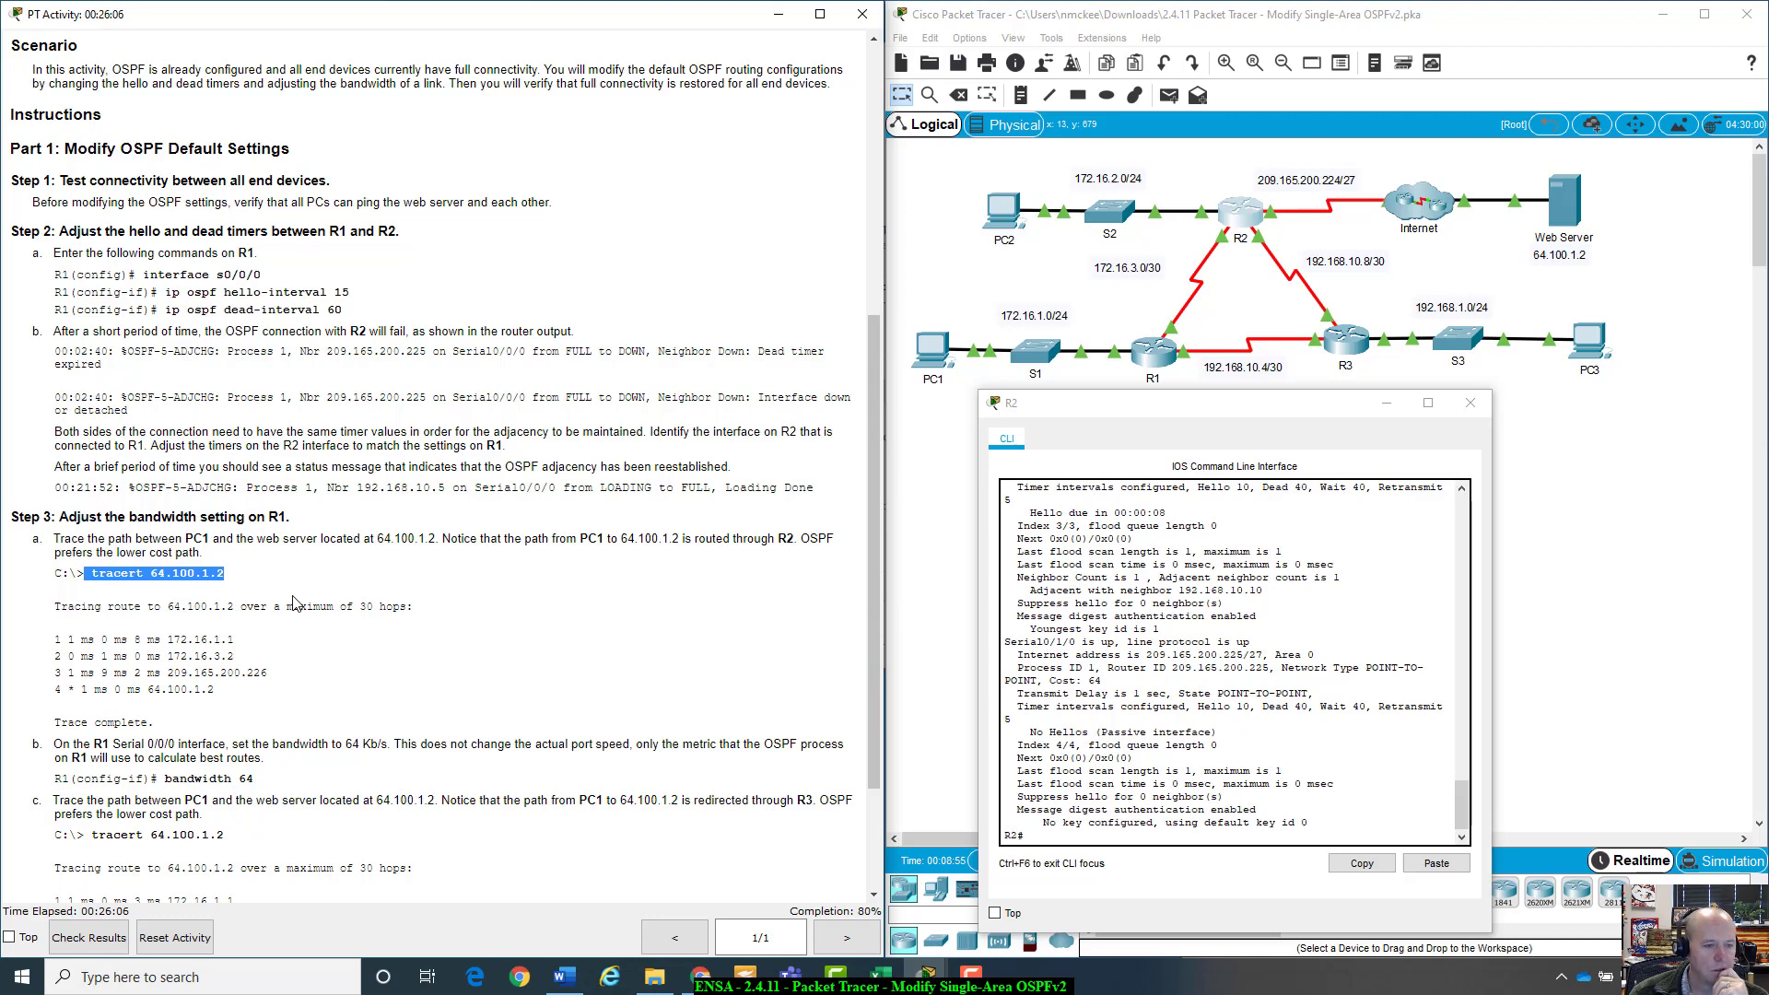
scroll(293, 602, down, 2)
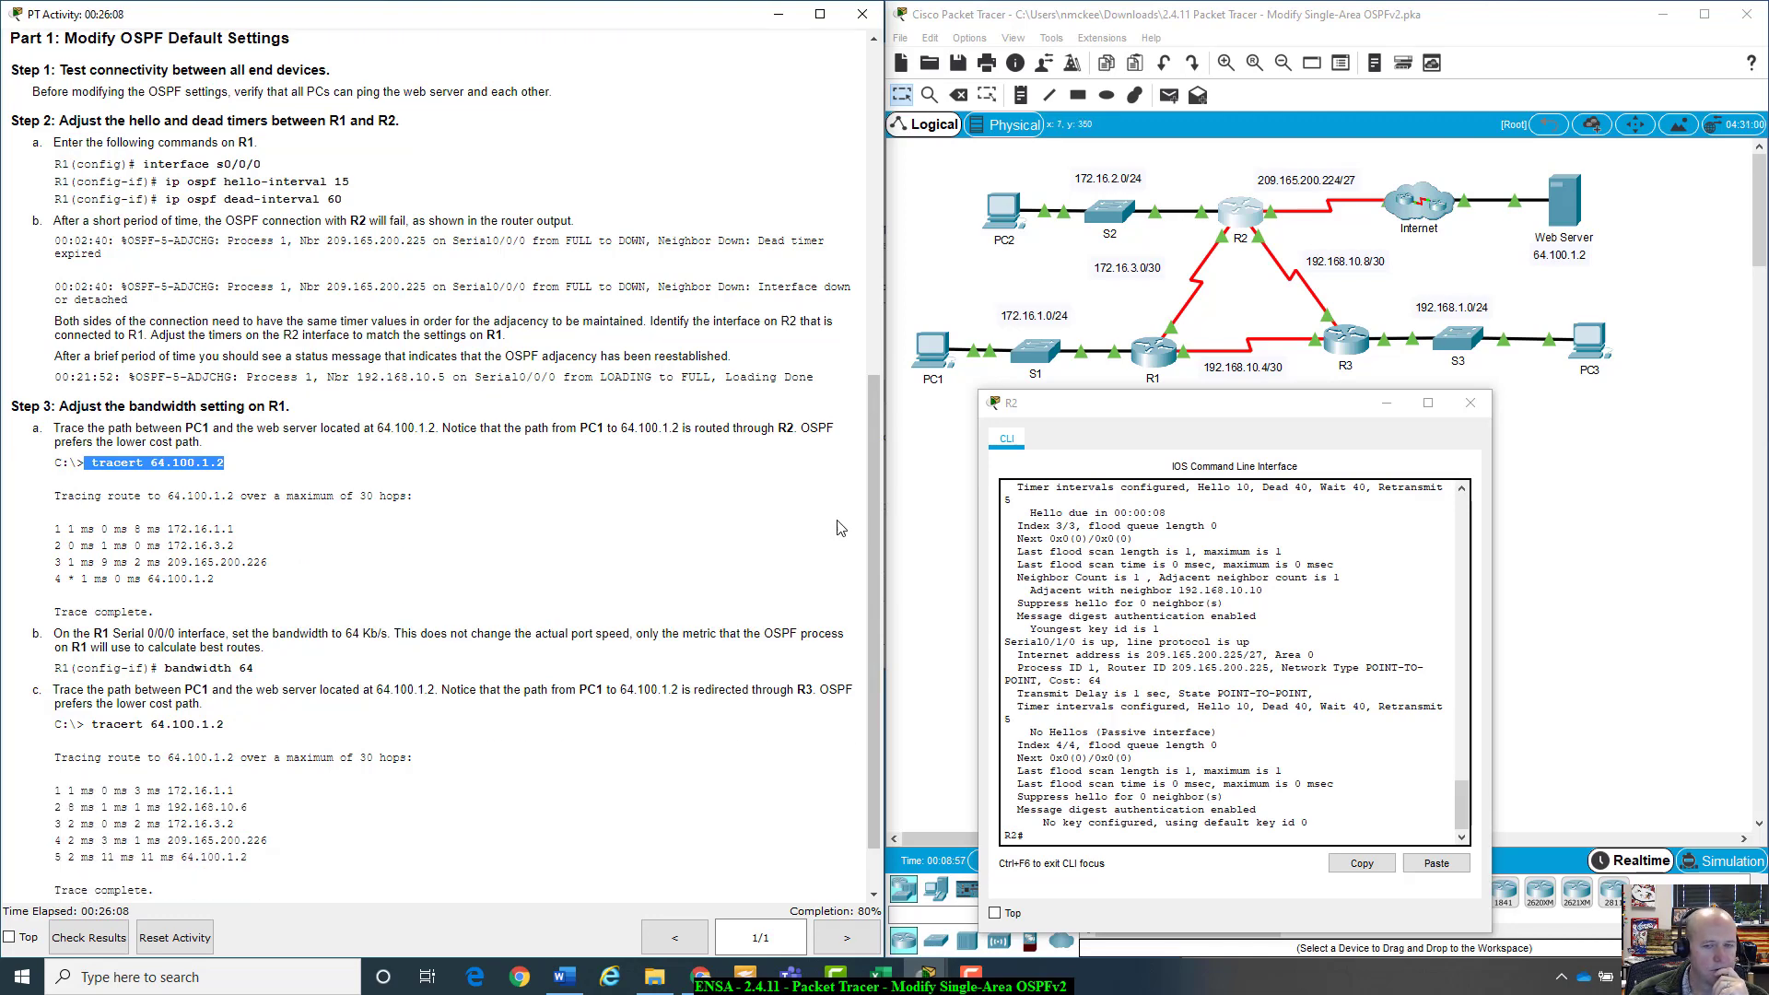
Close R2's window and open the command prompt on PC1
click(1470, 403)
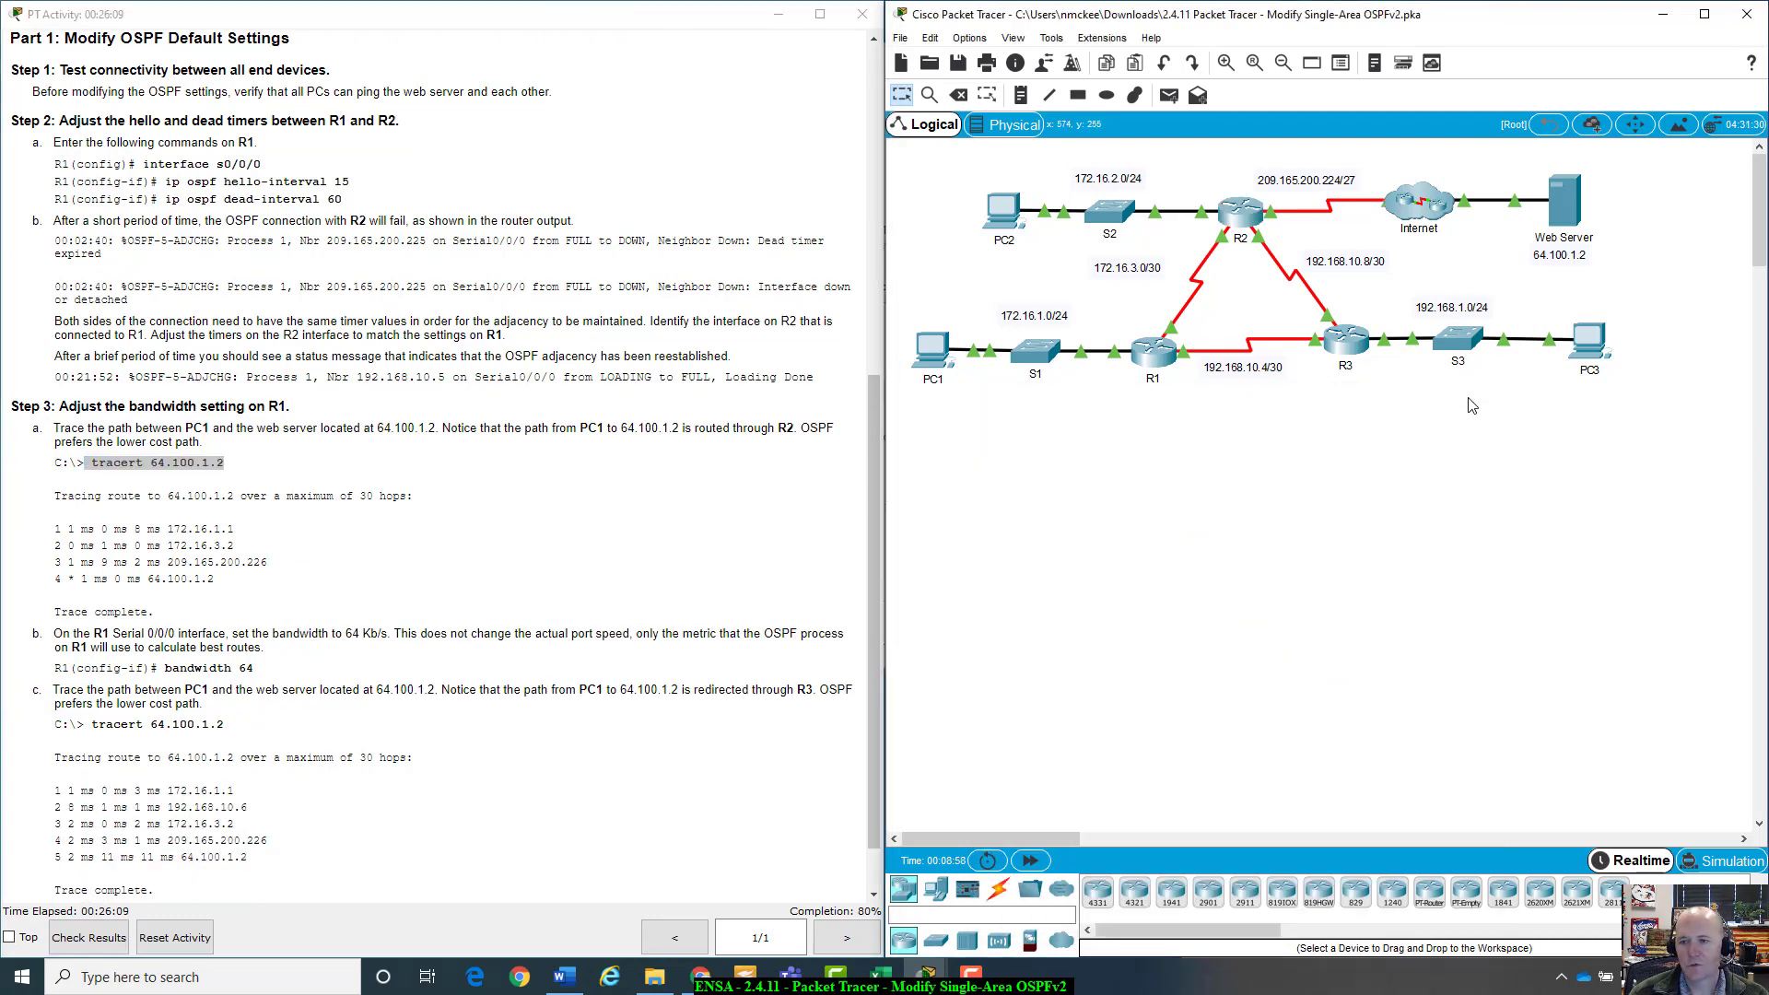
click(932, 348)
drag(934, 198, 1232, 437)
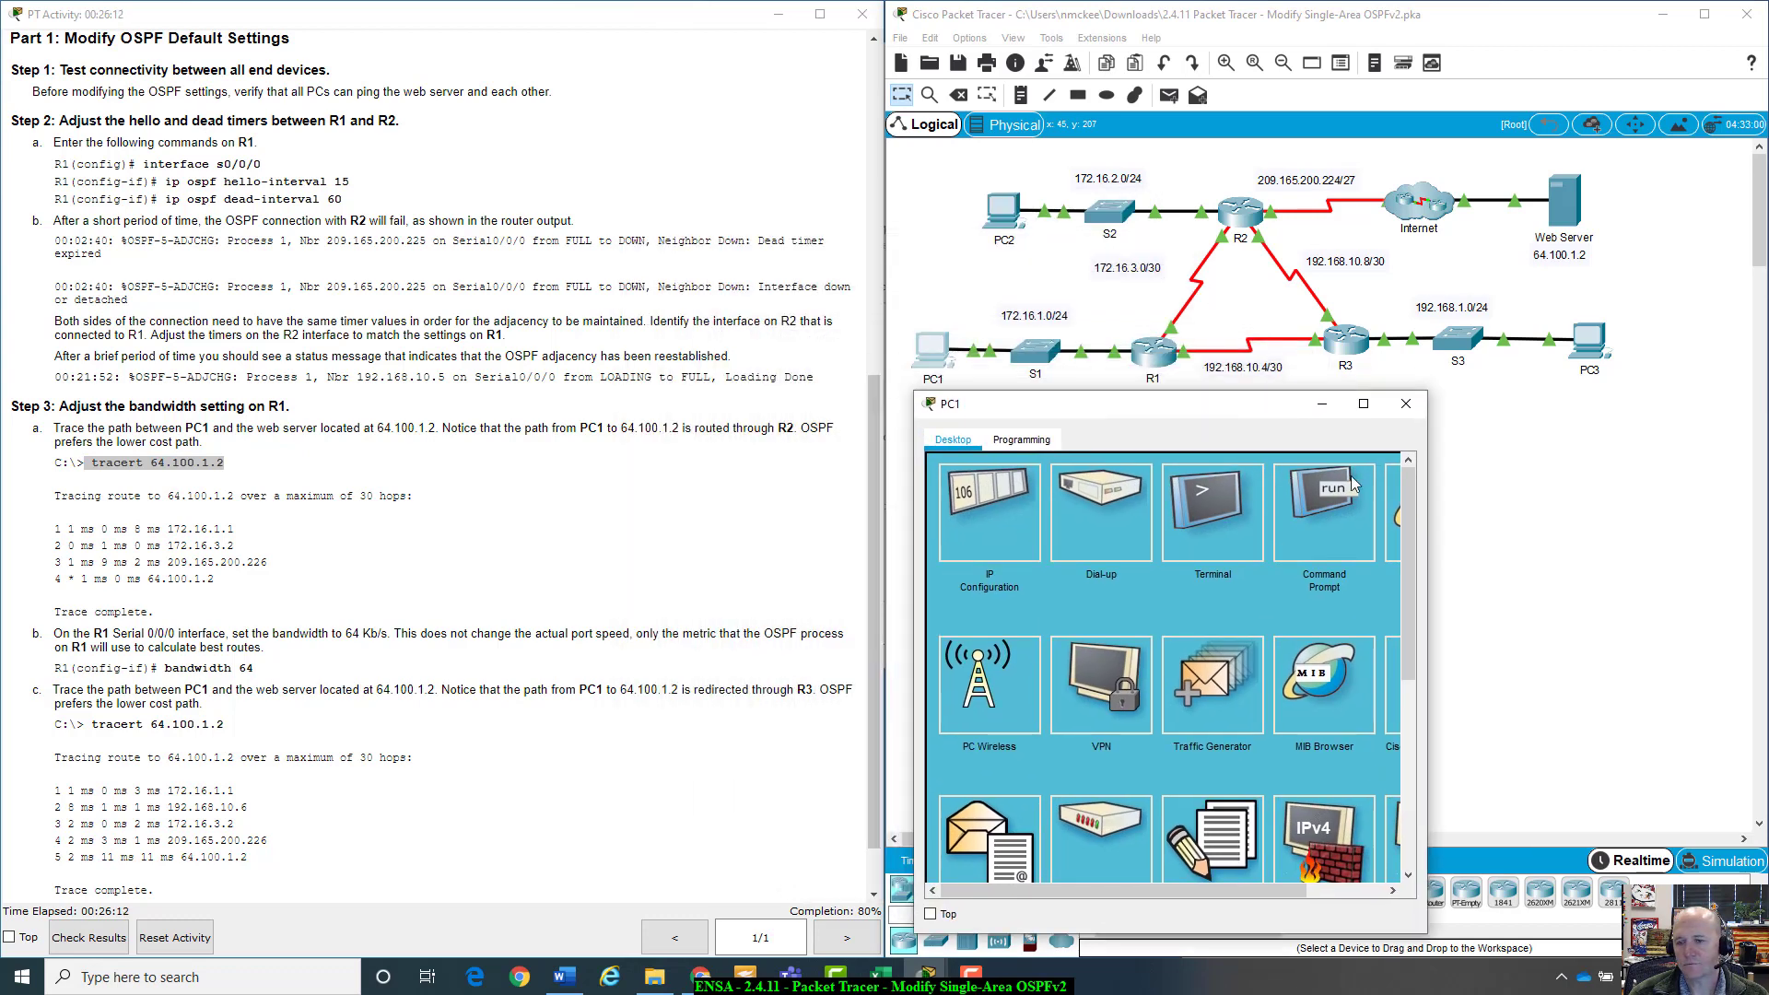
click(1351, 479)
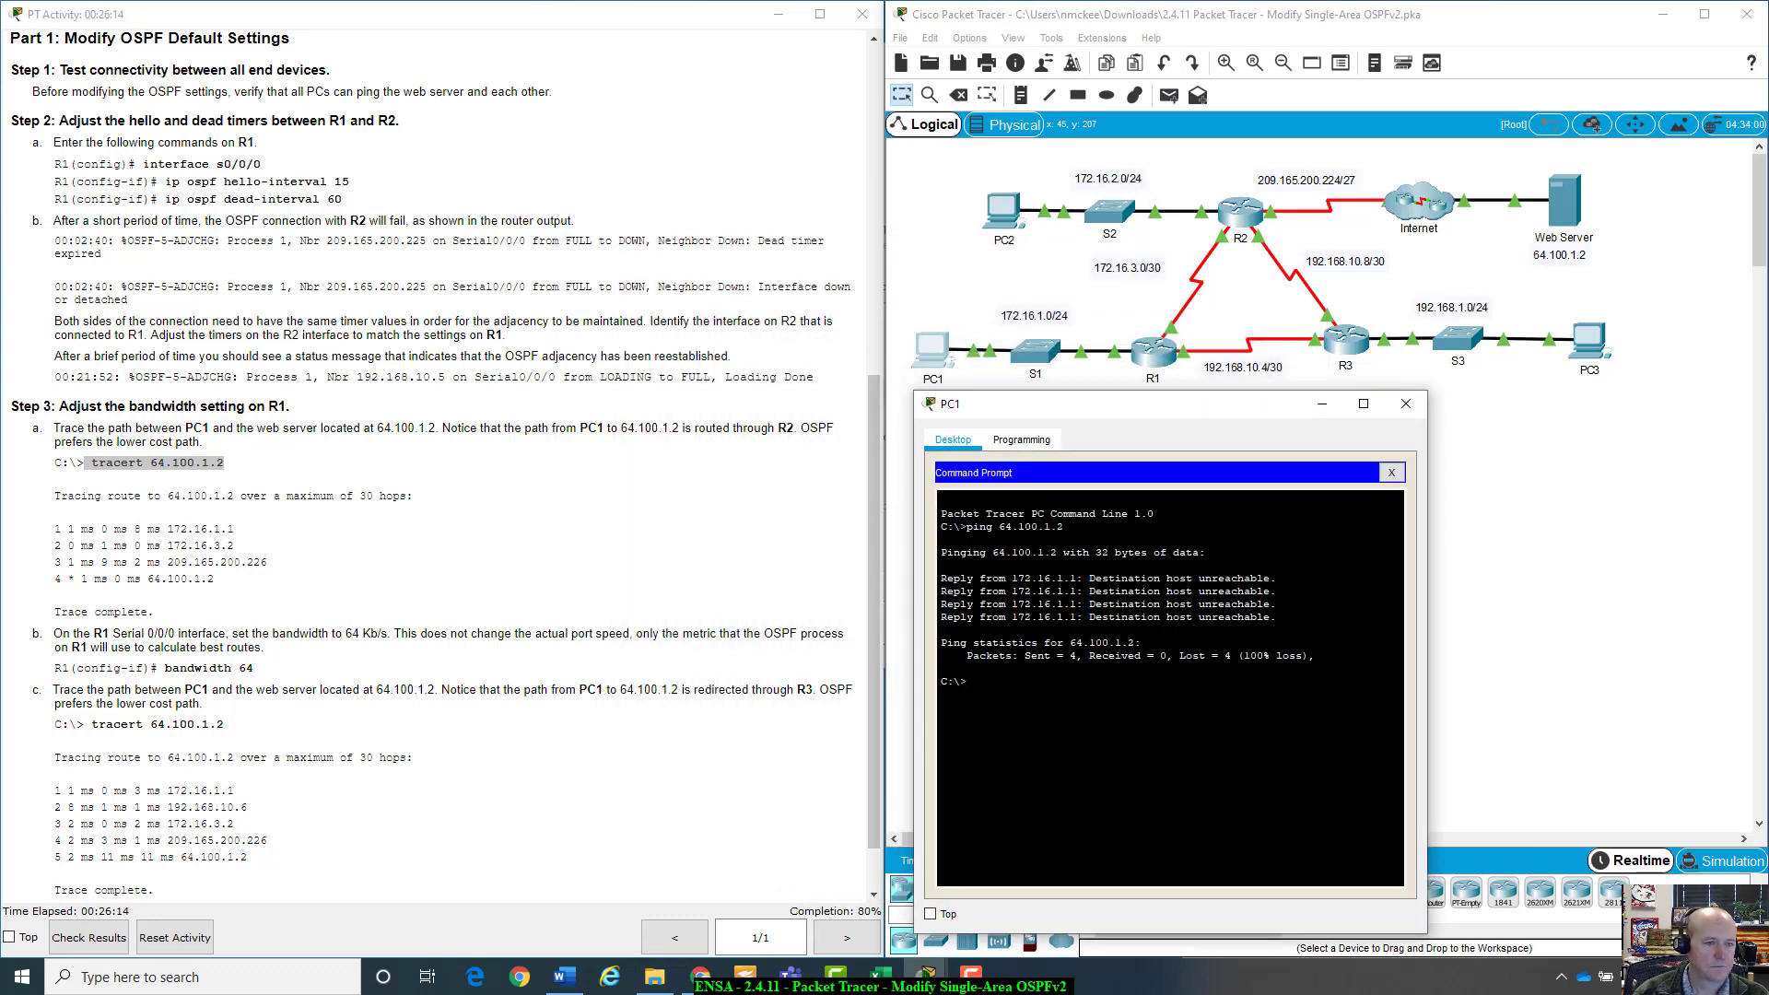
Trace the route from PC1 to the web server with tracert 64.100.1.2 and interrupt the trace
text(trac)
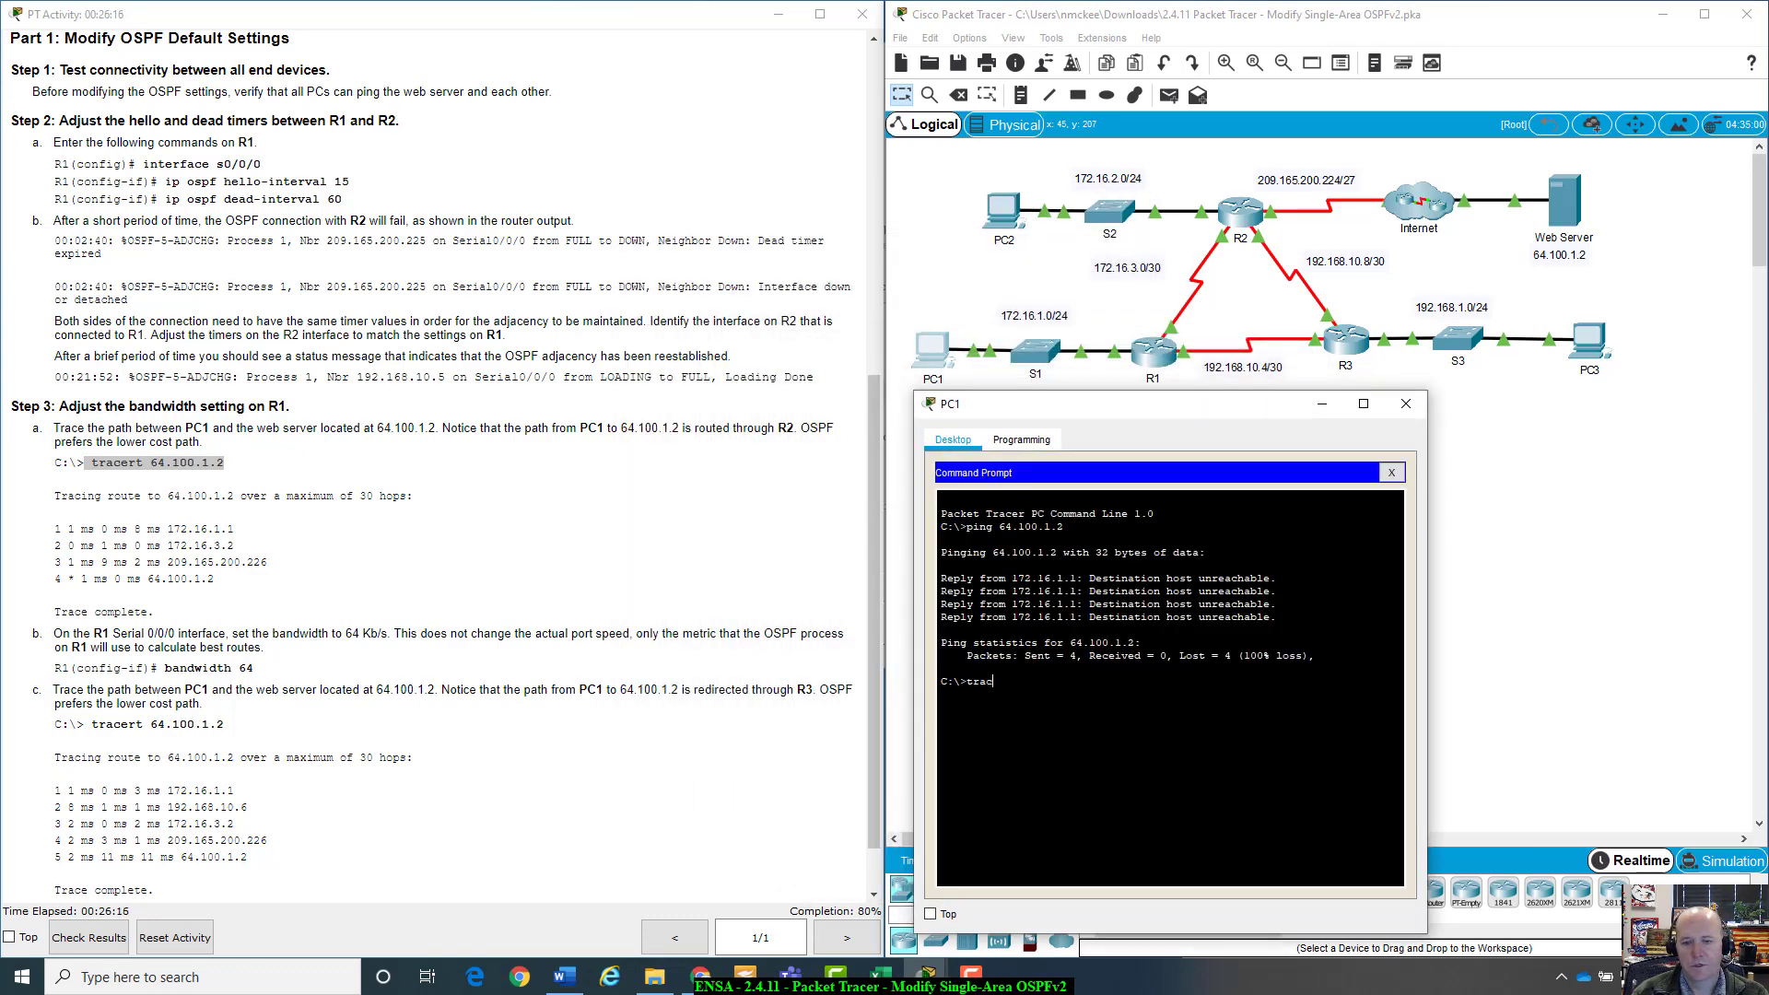
text(ert)
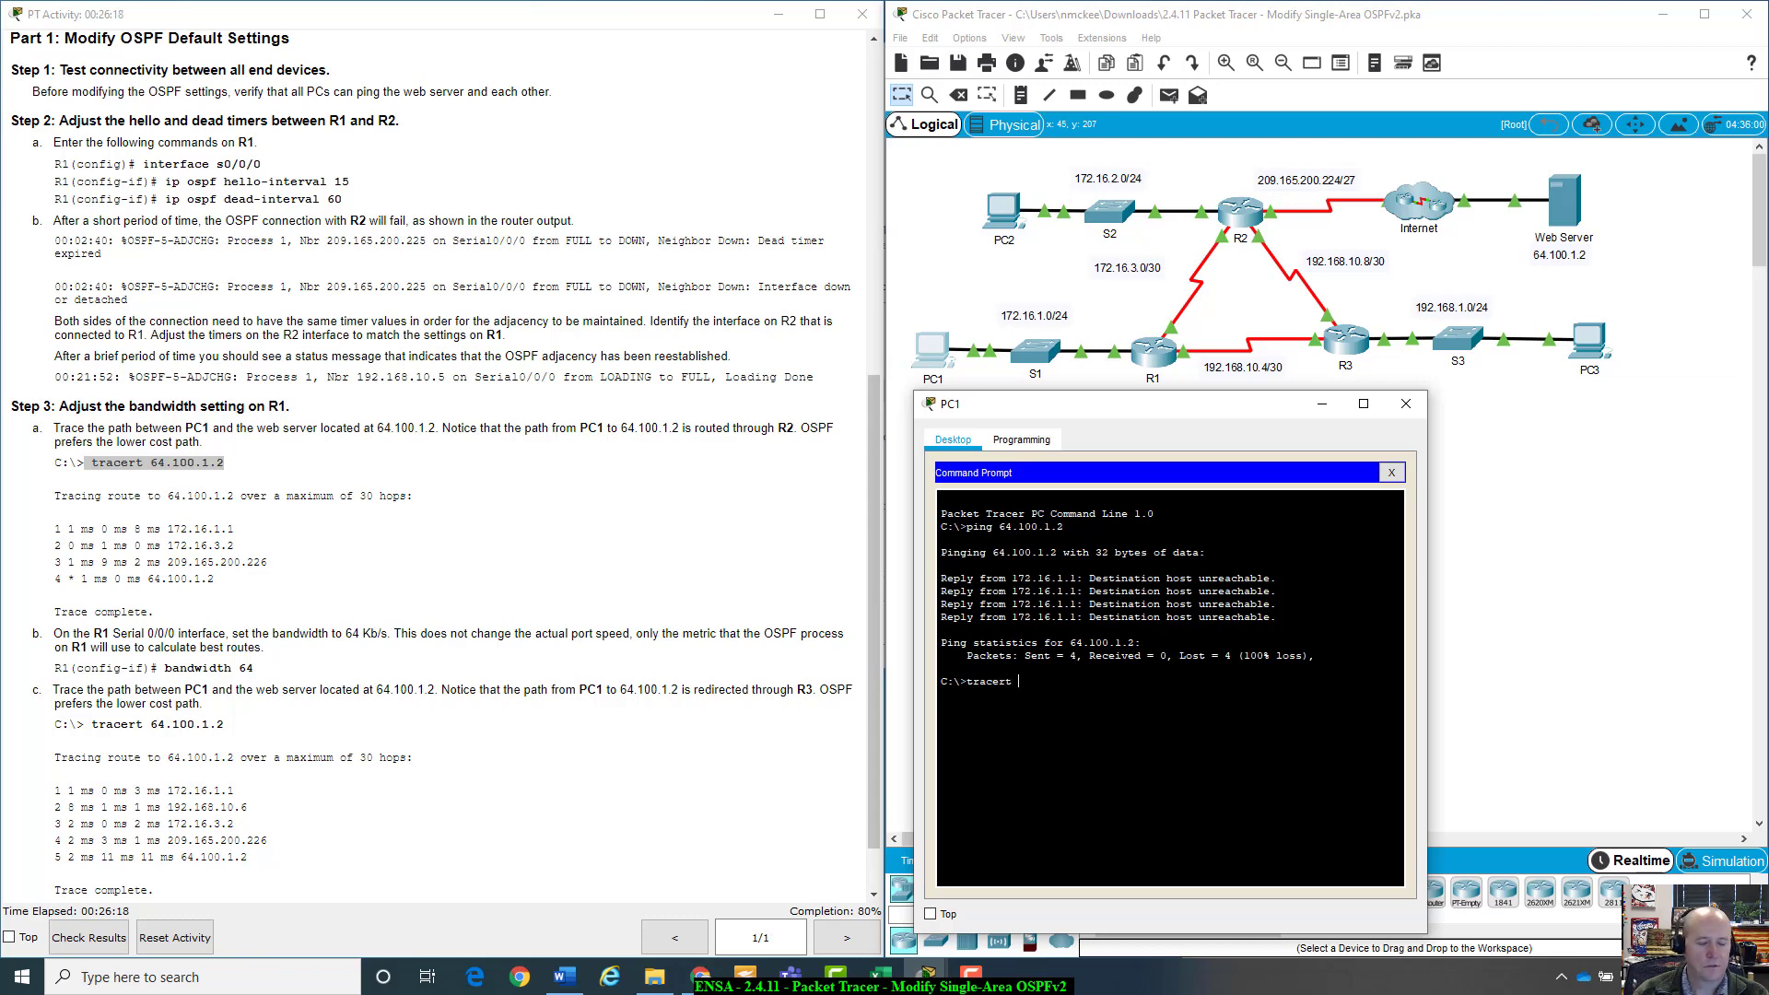
text( 64.100)
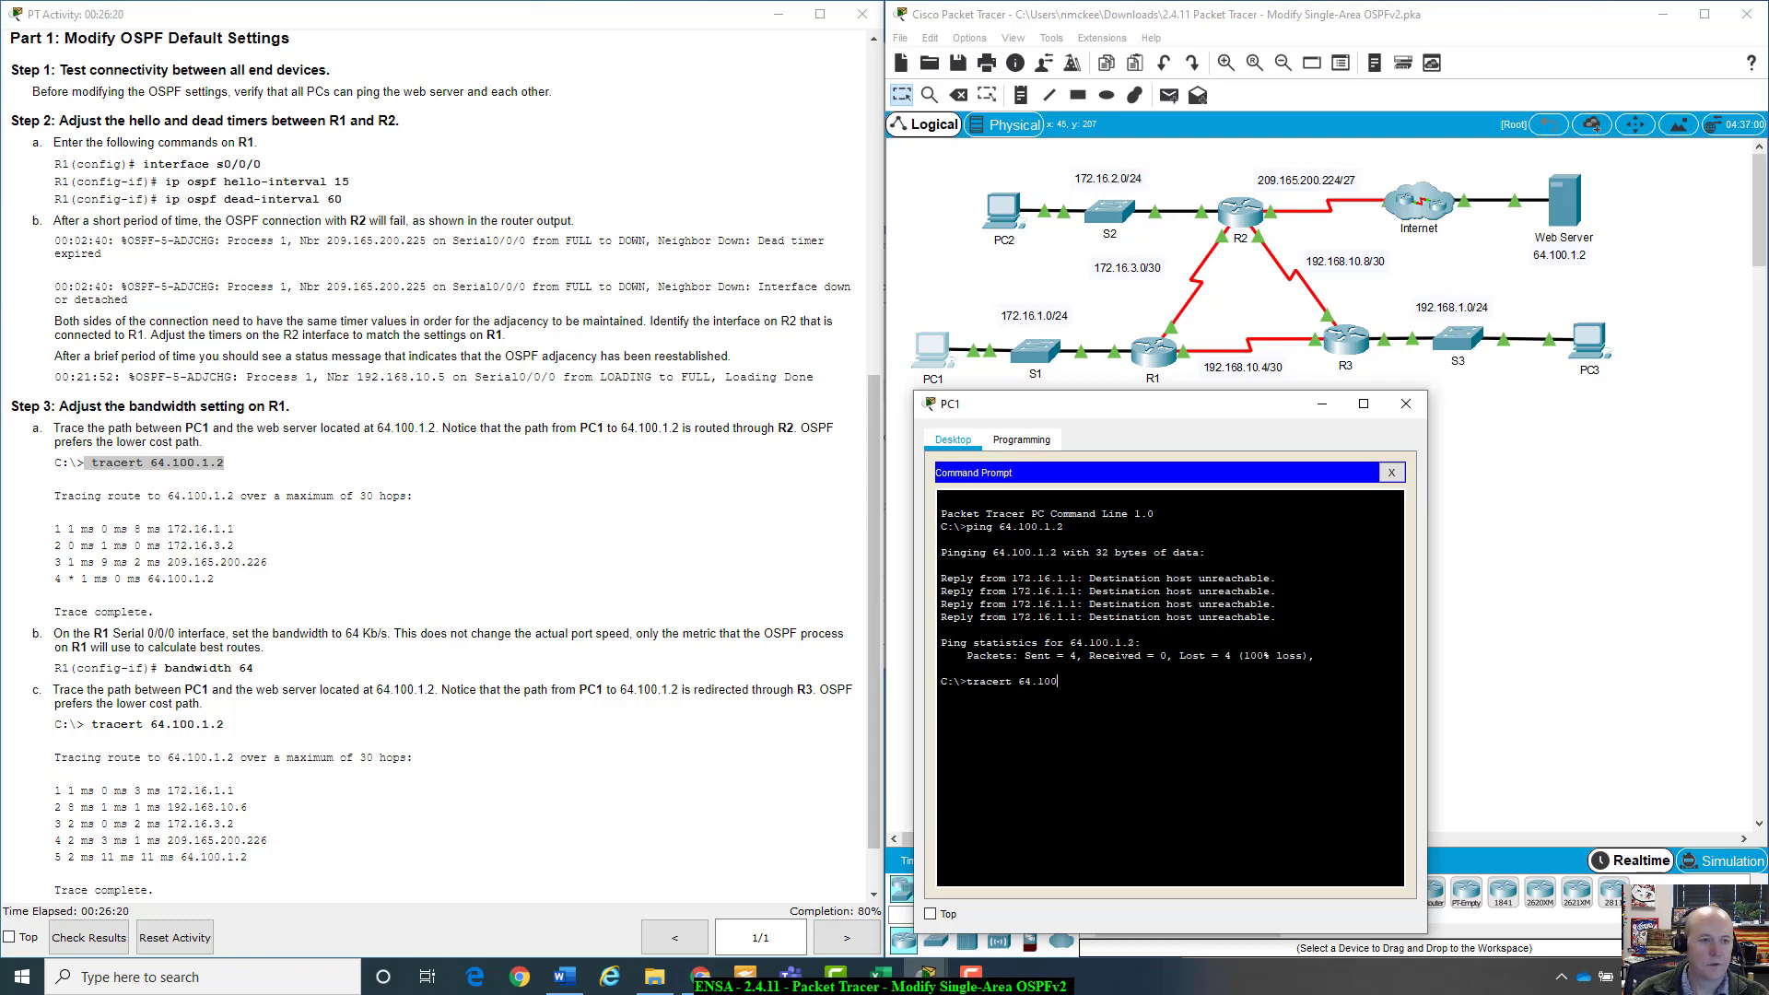
text(.1.2)
key(Return)
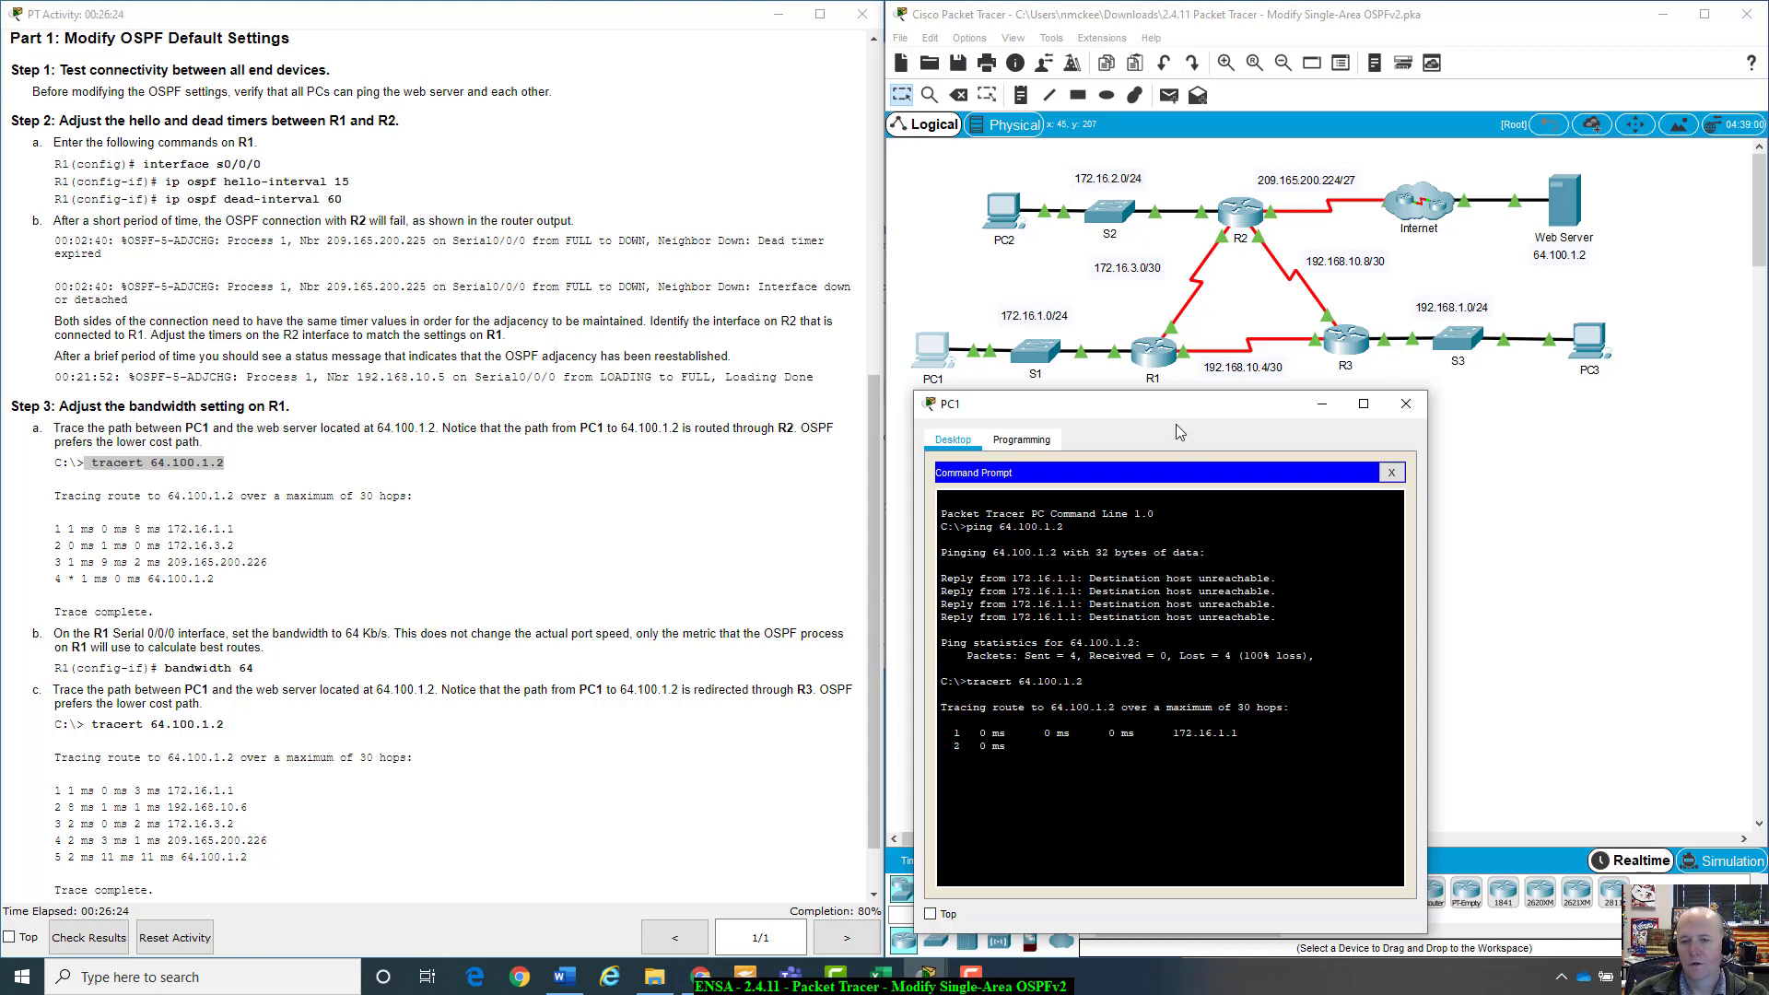
drag(1182, 406, 1164, 450)
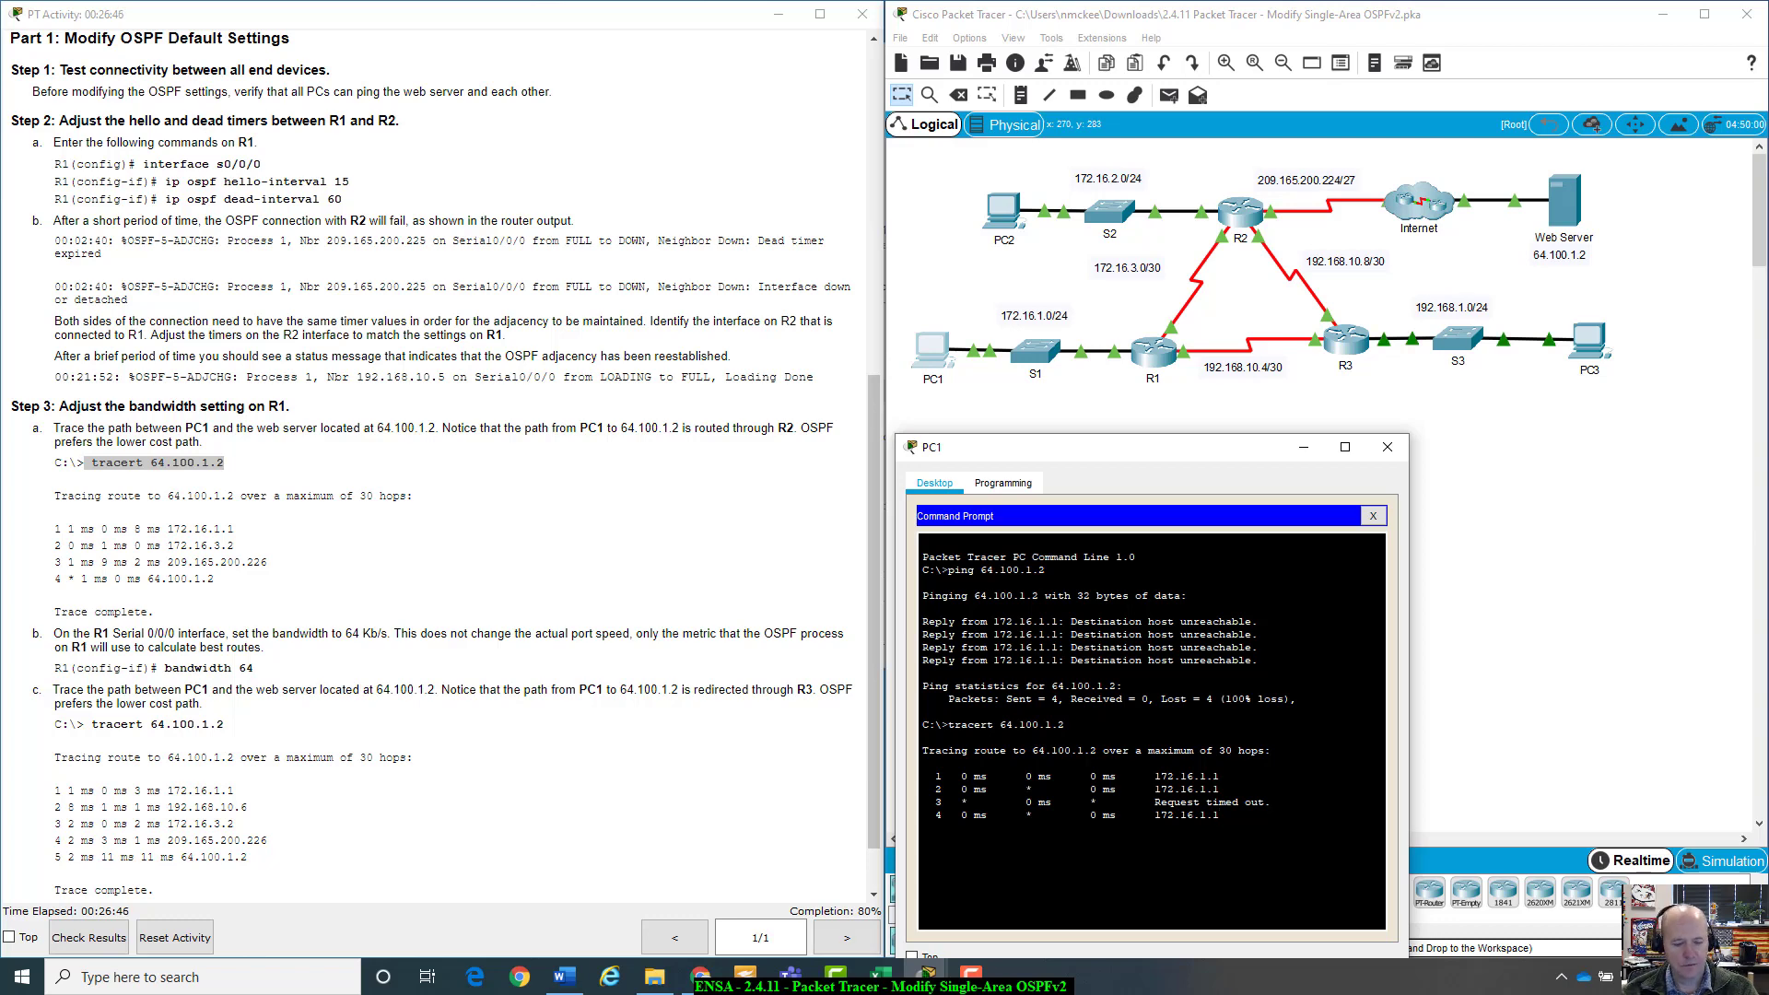
key(ctrl+c)
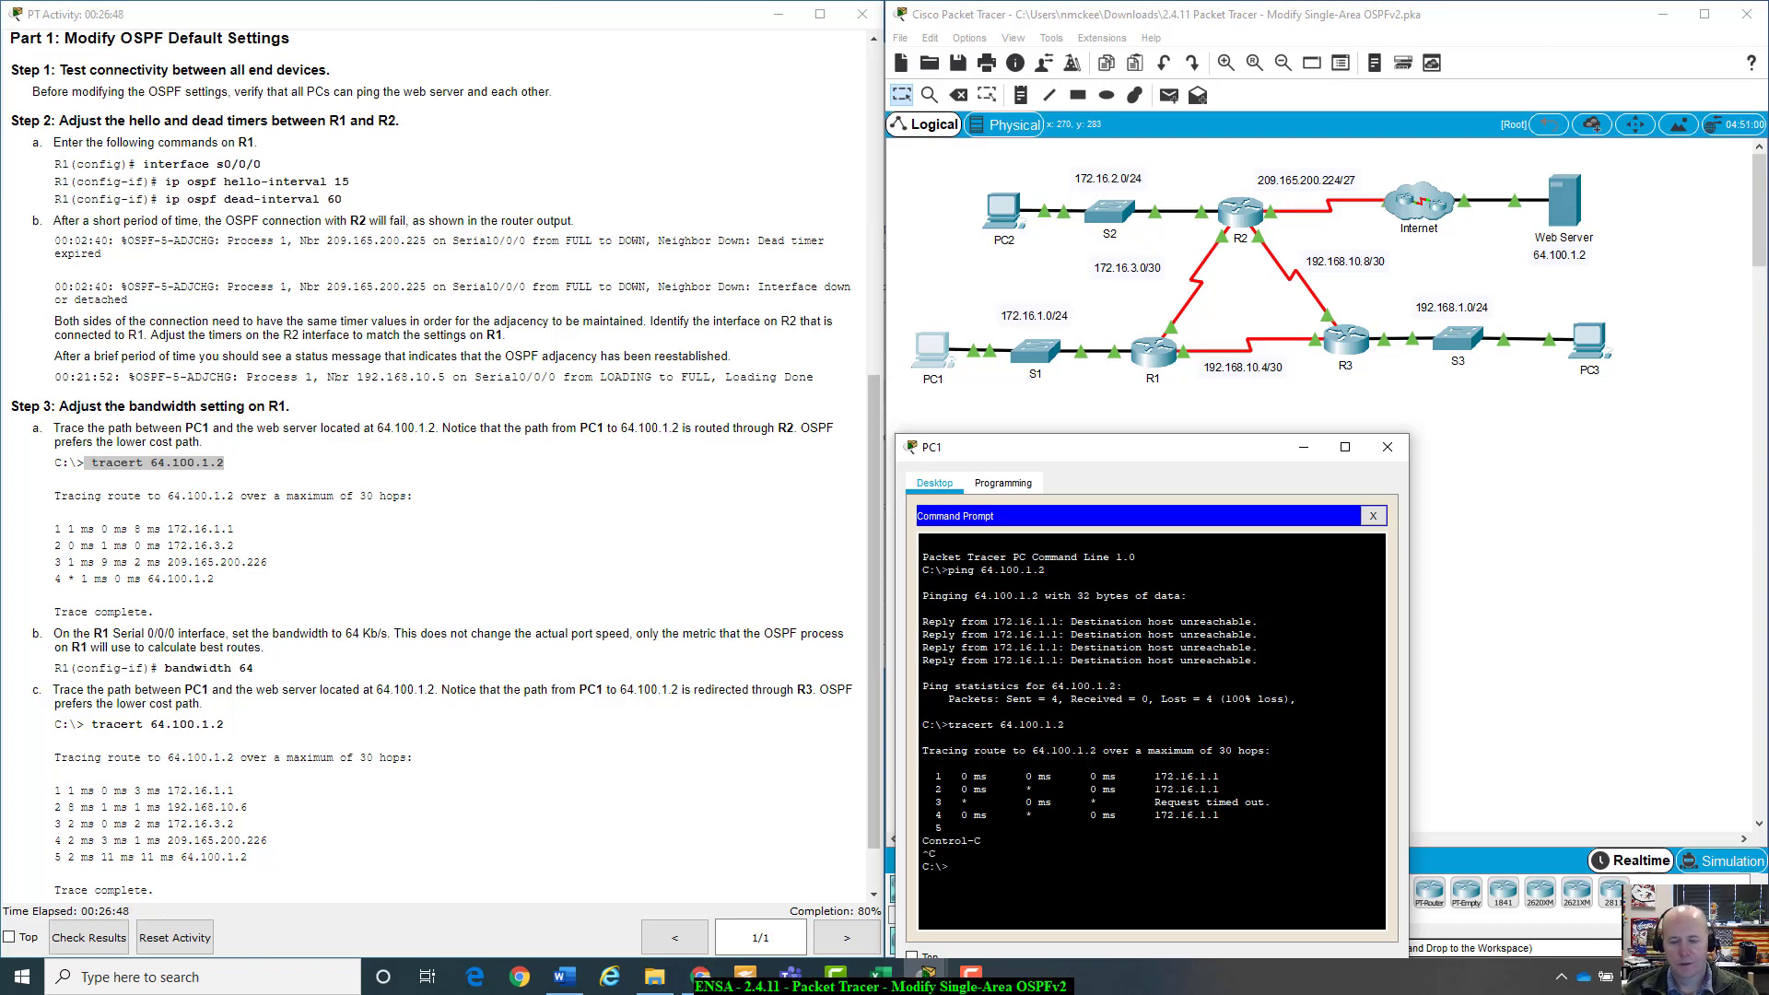
Move PC1's window aside, bring up R1's CLI and enter global configuration mode with config t
drag(1157, 450, 1399, 473)
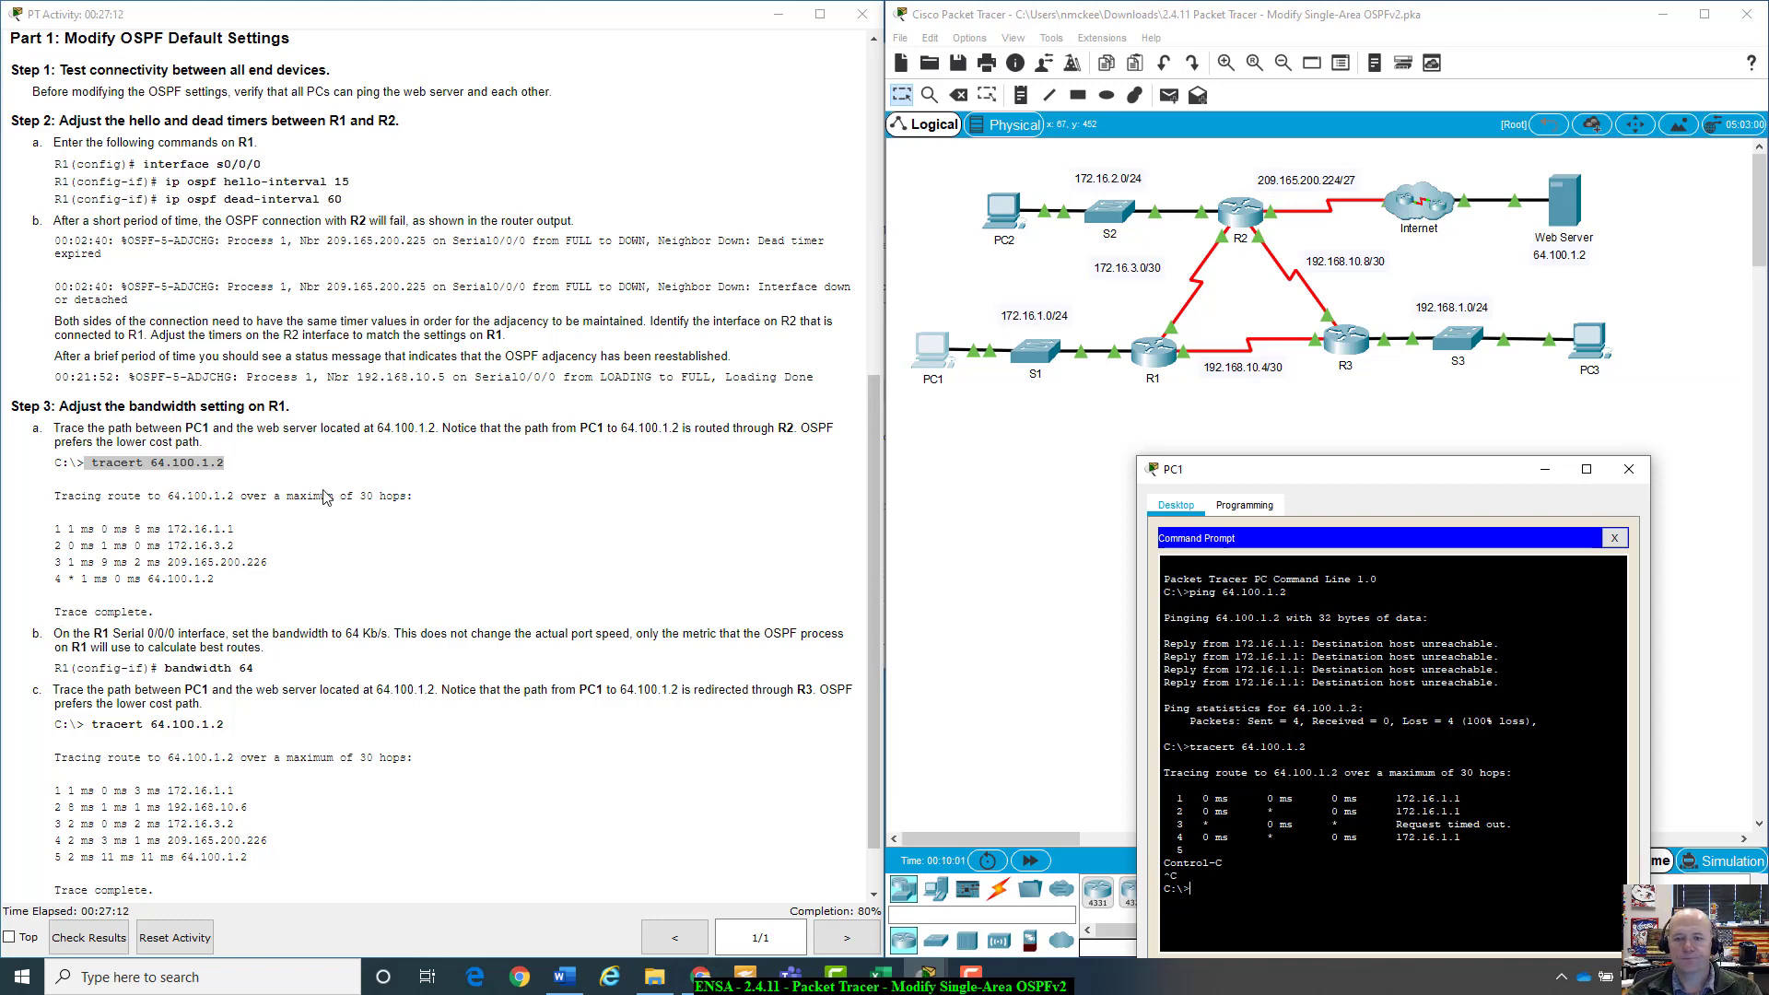
click(1159, 354)
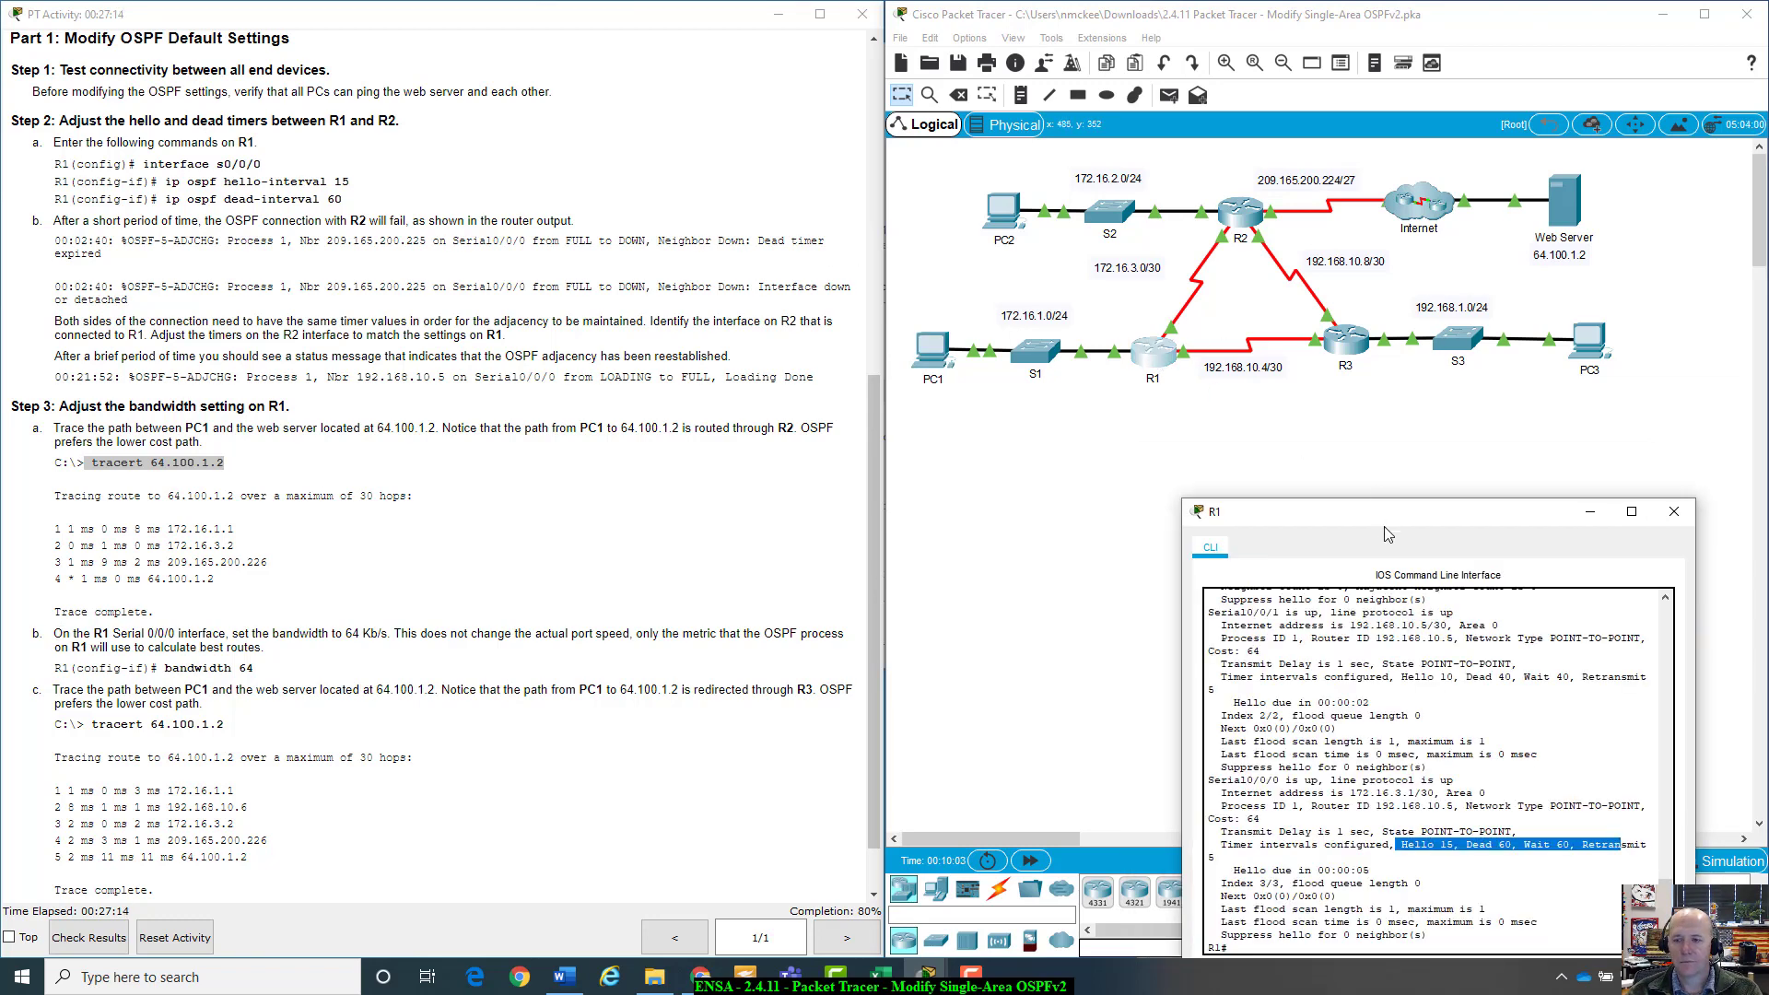
drag(1382, 514, 1237, 391)
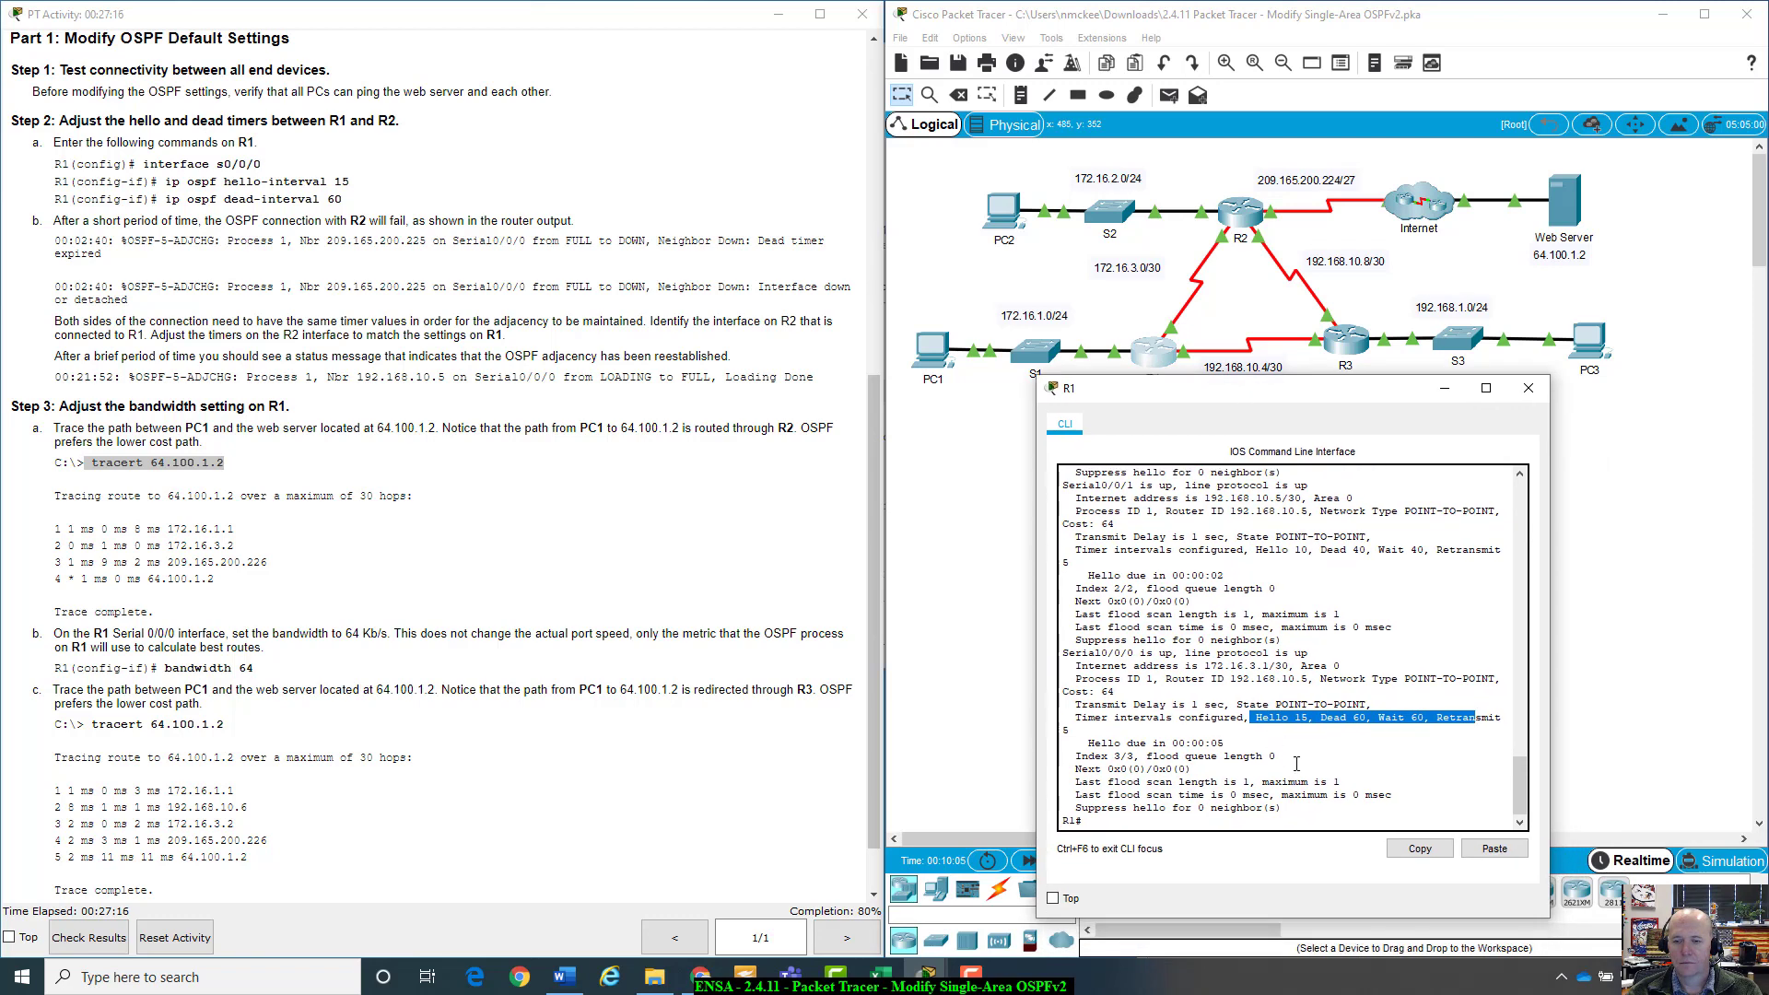
click(1199, 822)
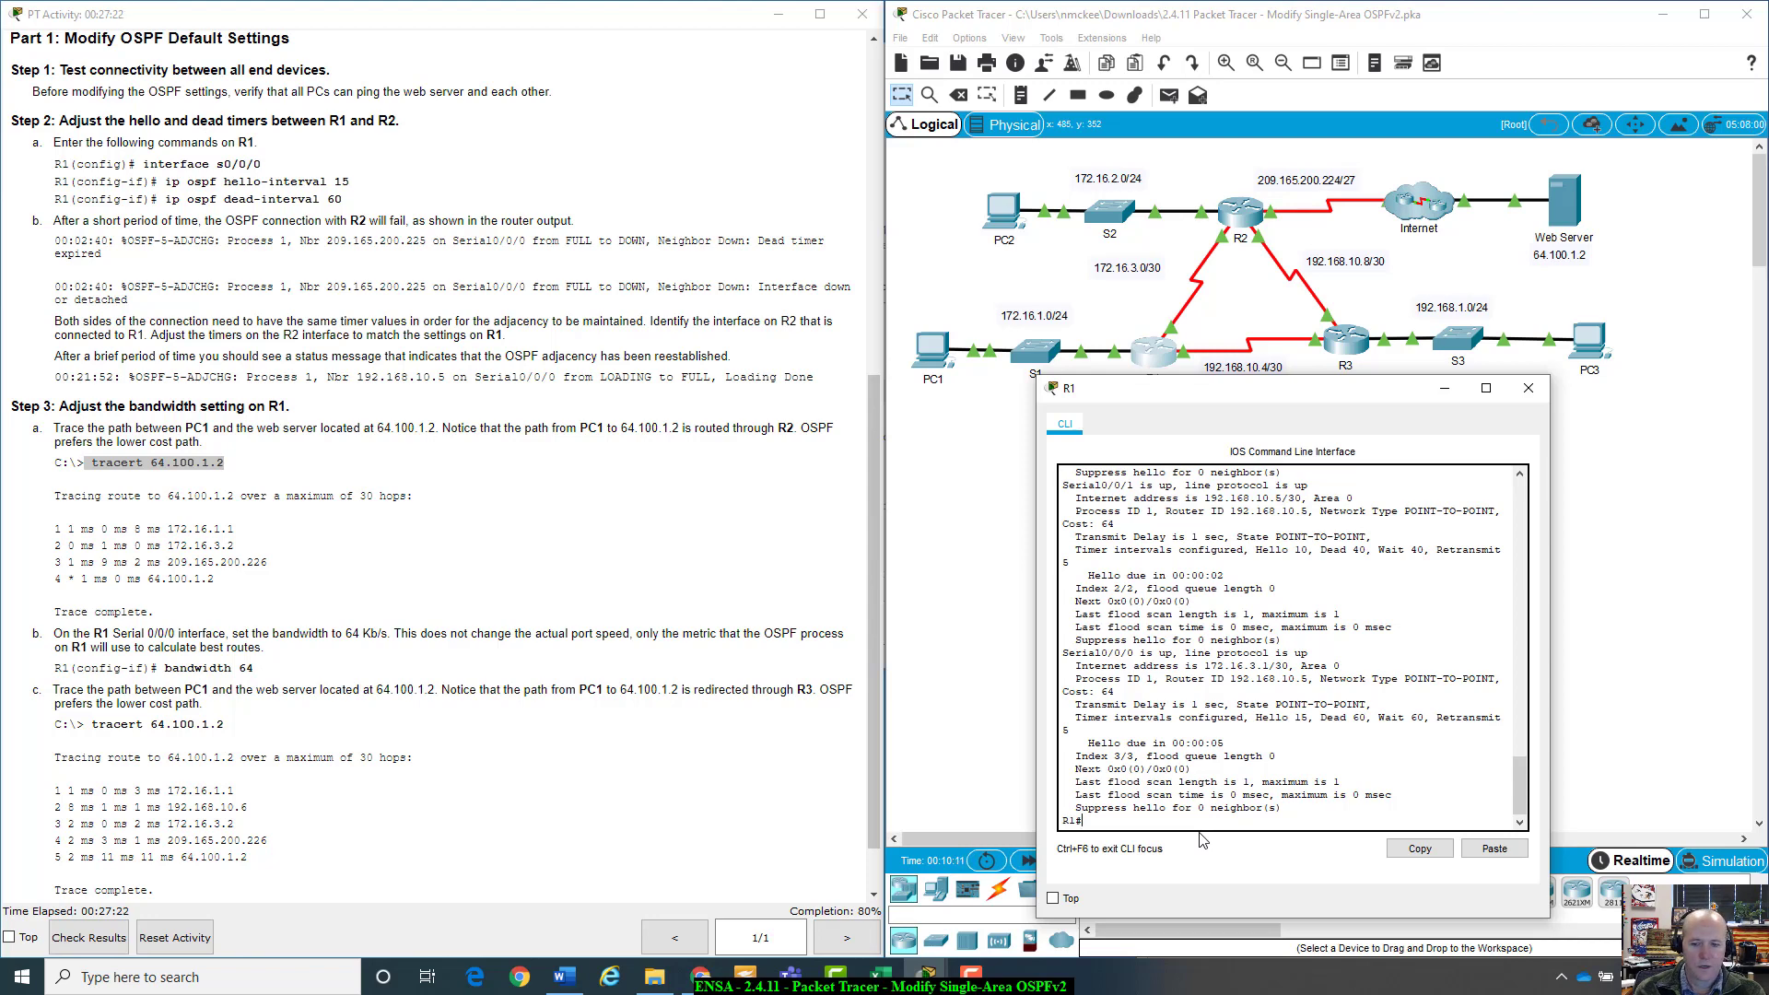
text(config t)
key(Return)
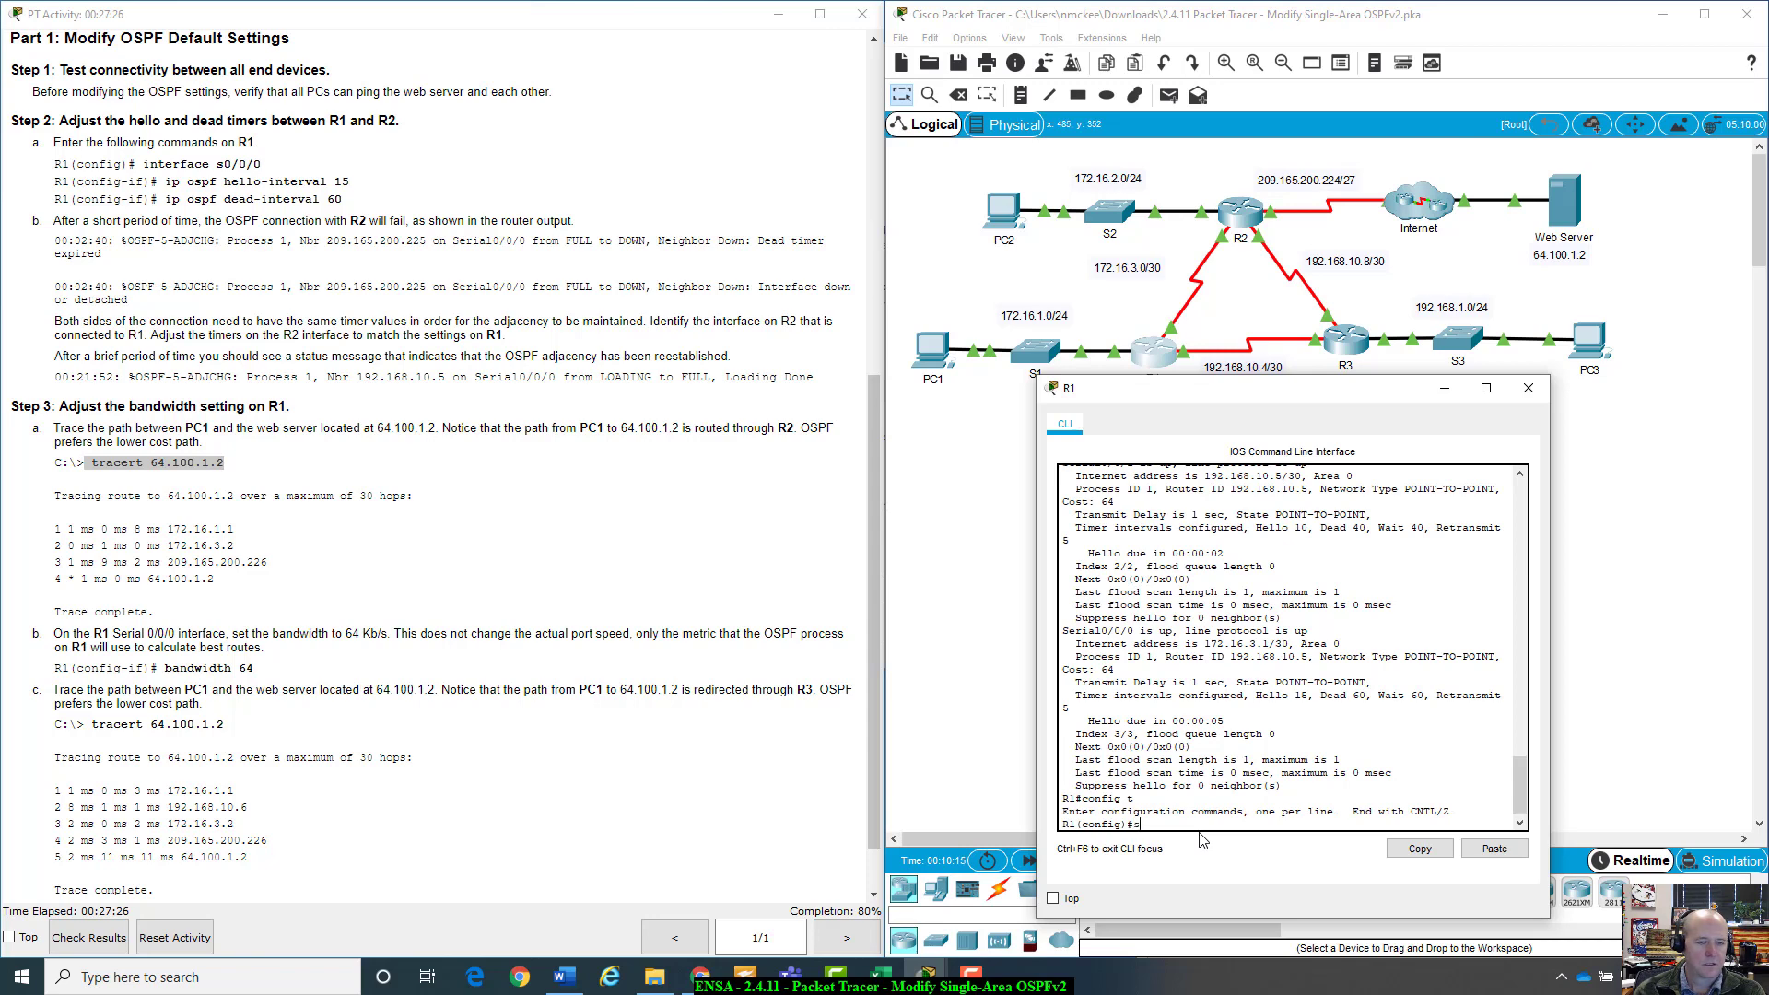
Enter interface s0/0/1 on R1 and set its bandwidth to 64
text(int s0)
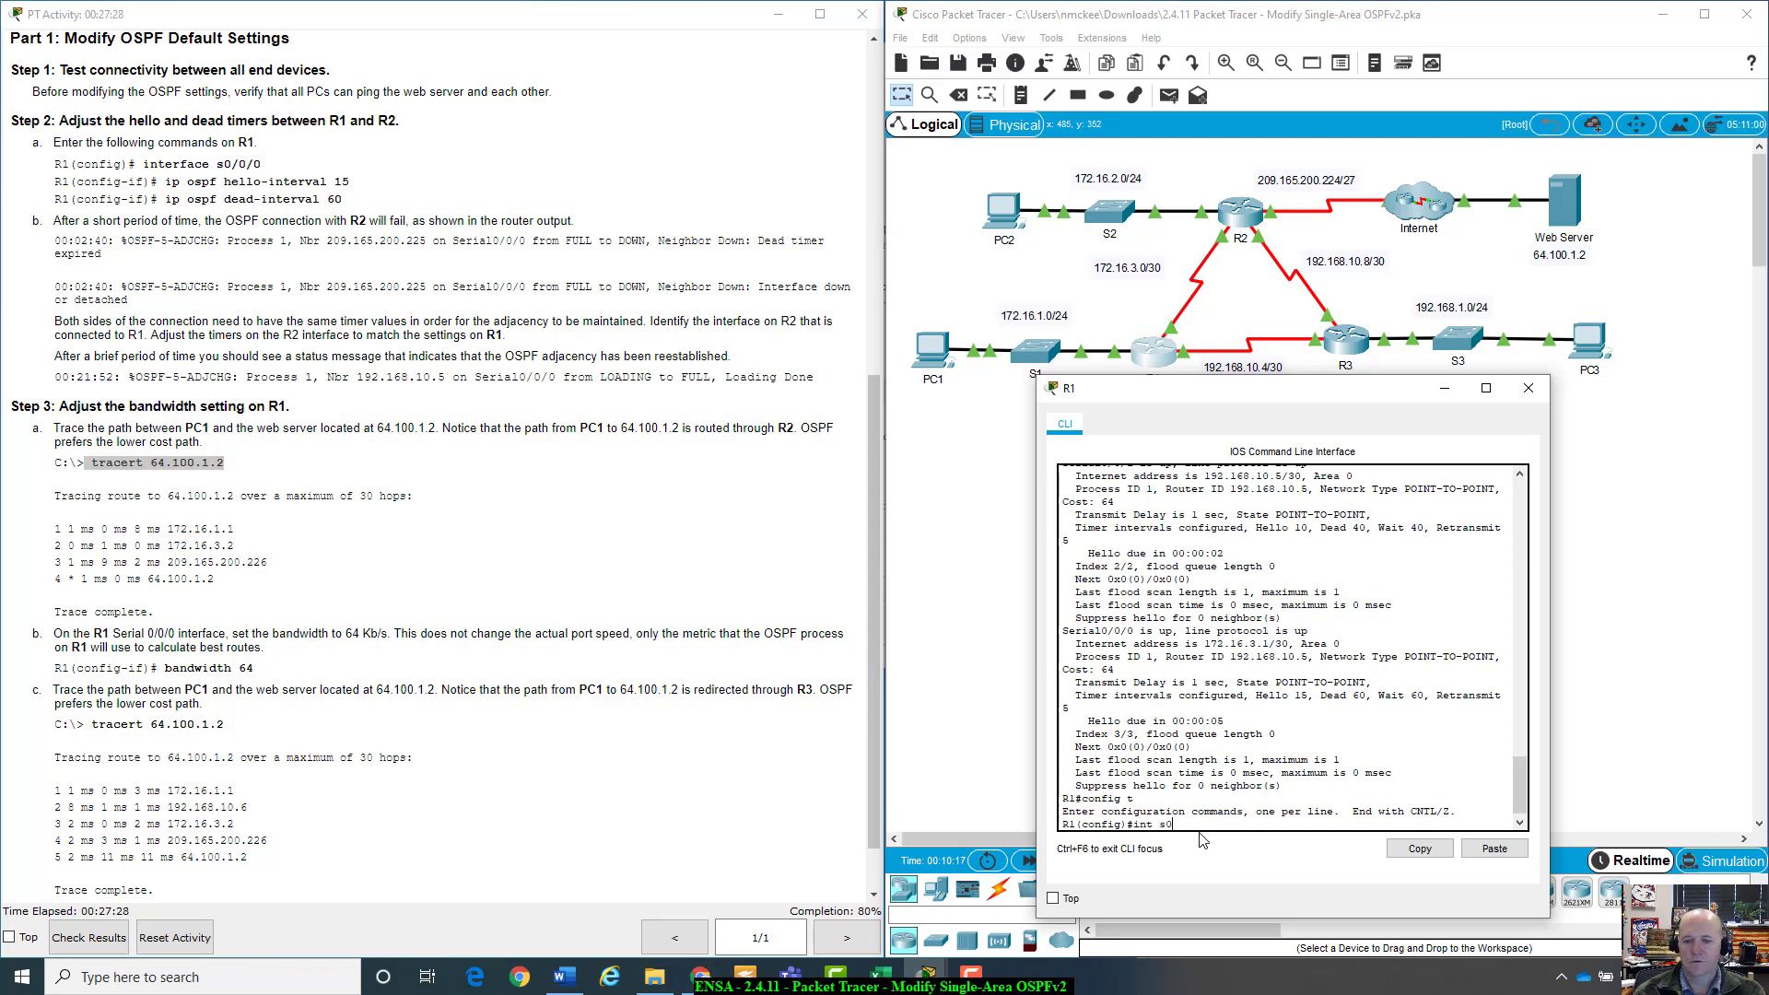
text(/0/1)
key(Return)
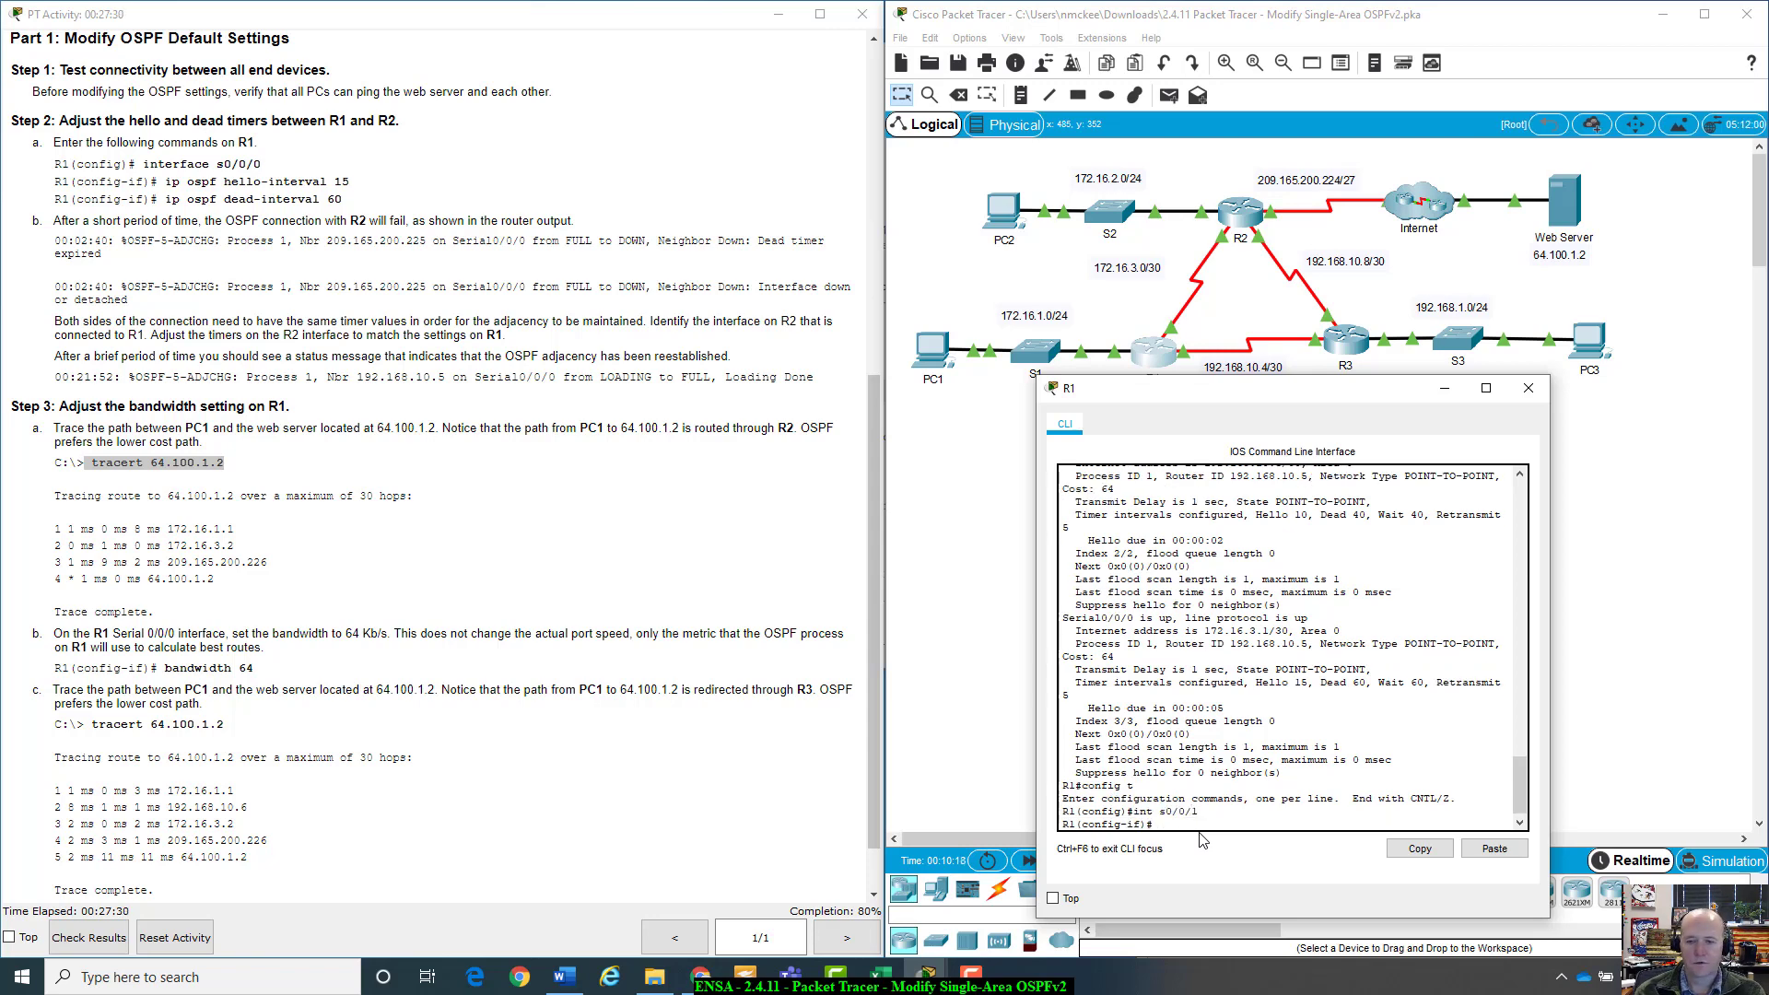
text(bla)
key(BackSpace)
key(BackSpace)
text(an)
key(Tab)
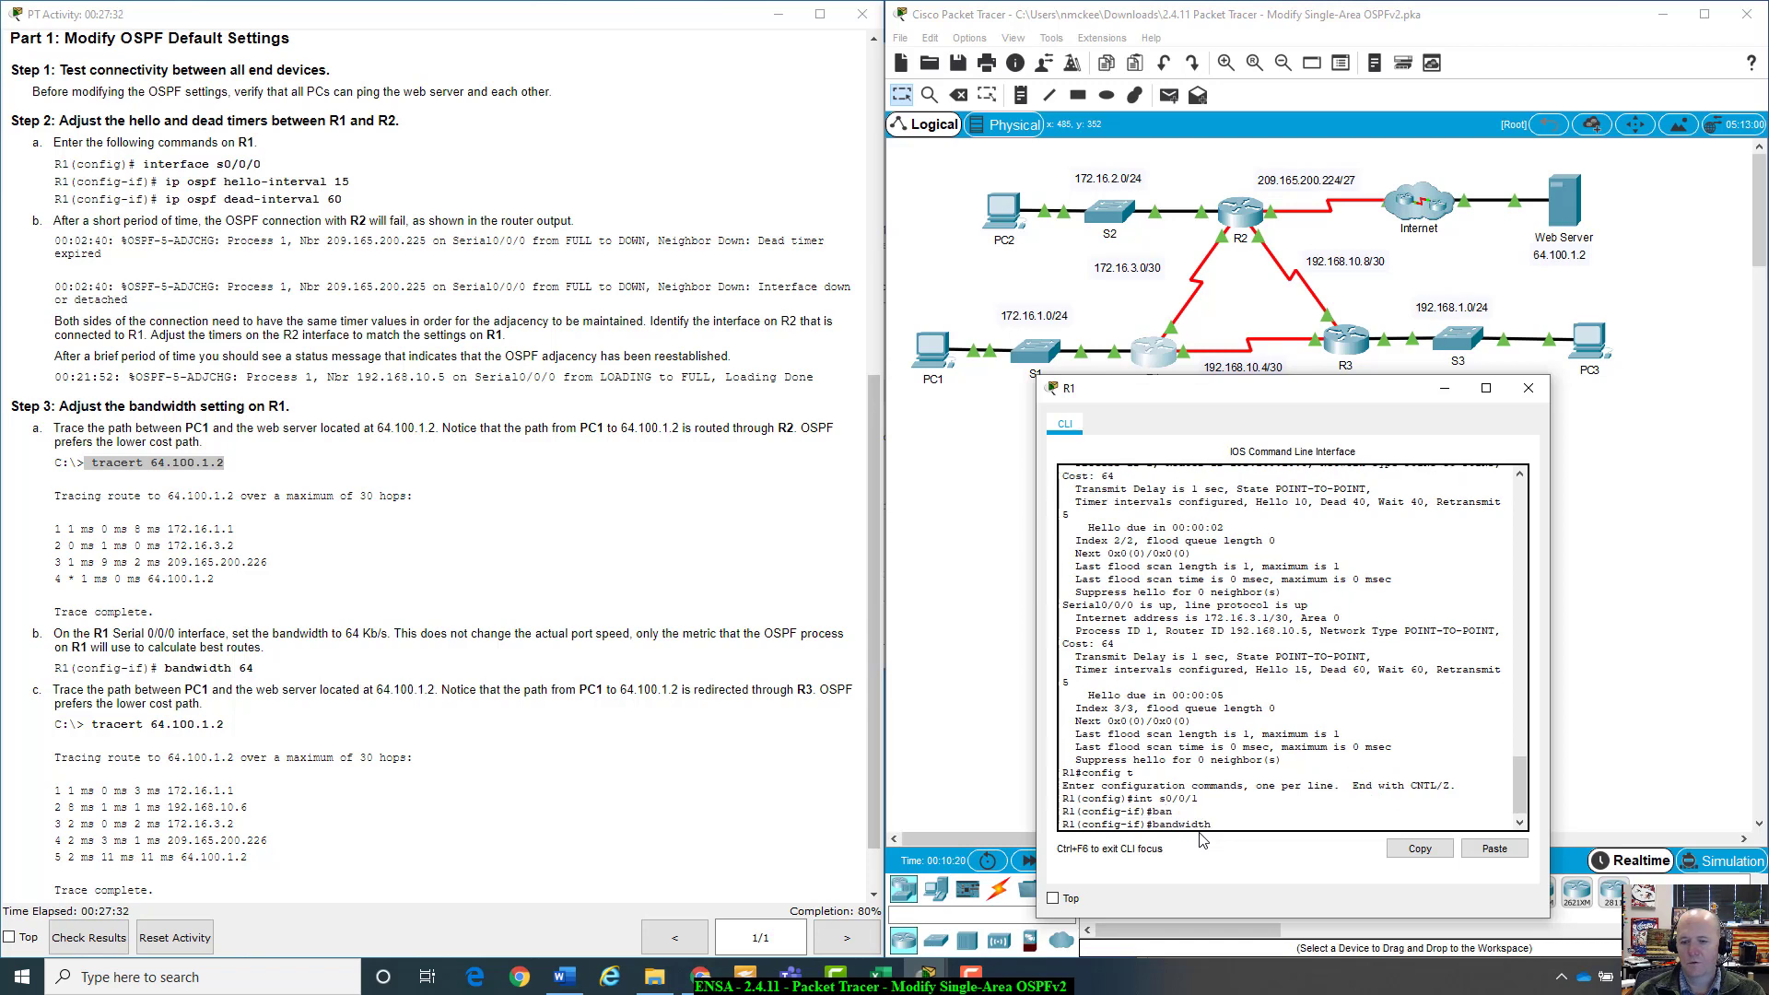
key(Return)
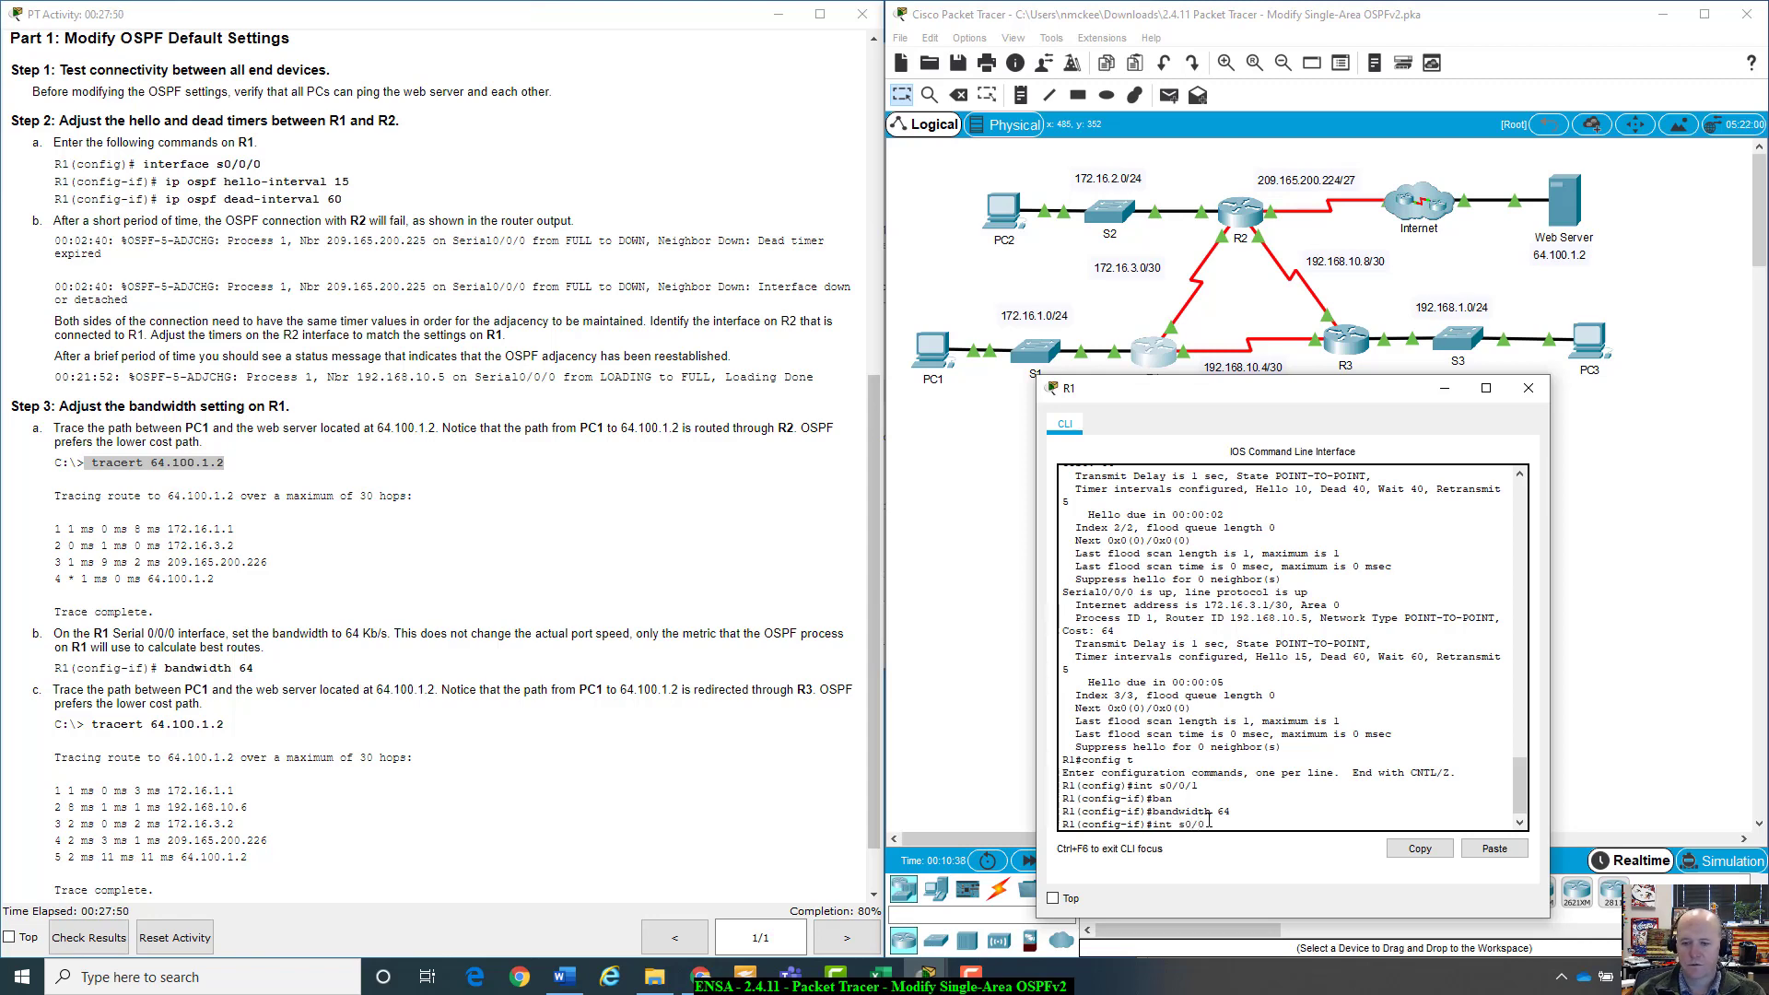
Switch to interface s0/0/0 on R1 and set its bandwidth to 64
key(Return)
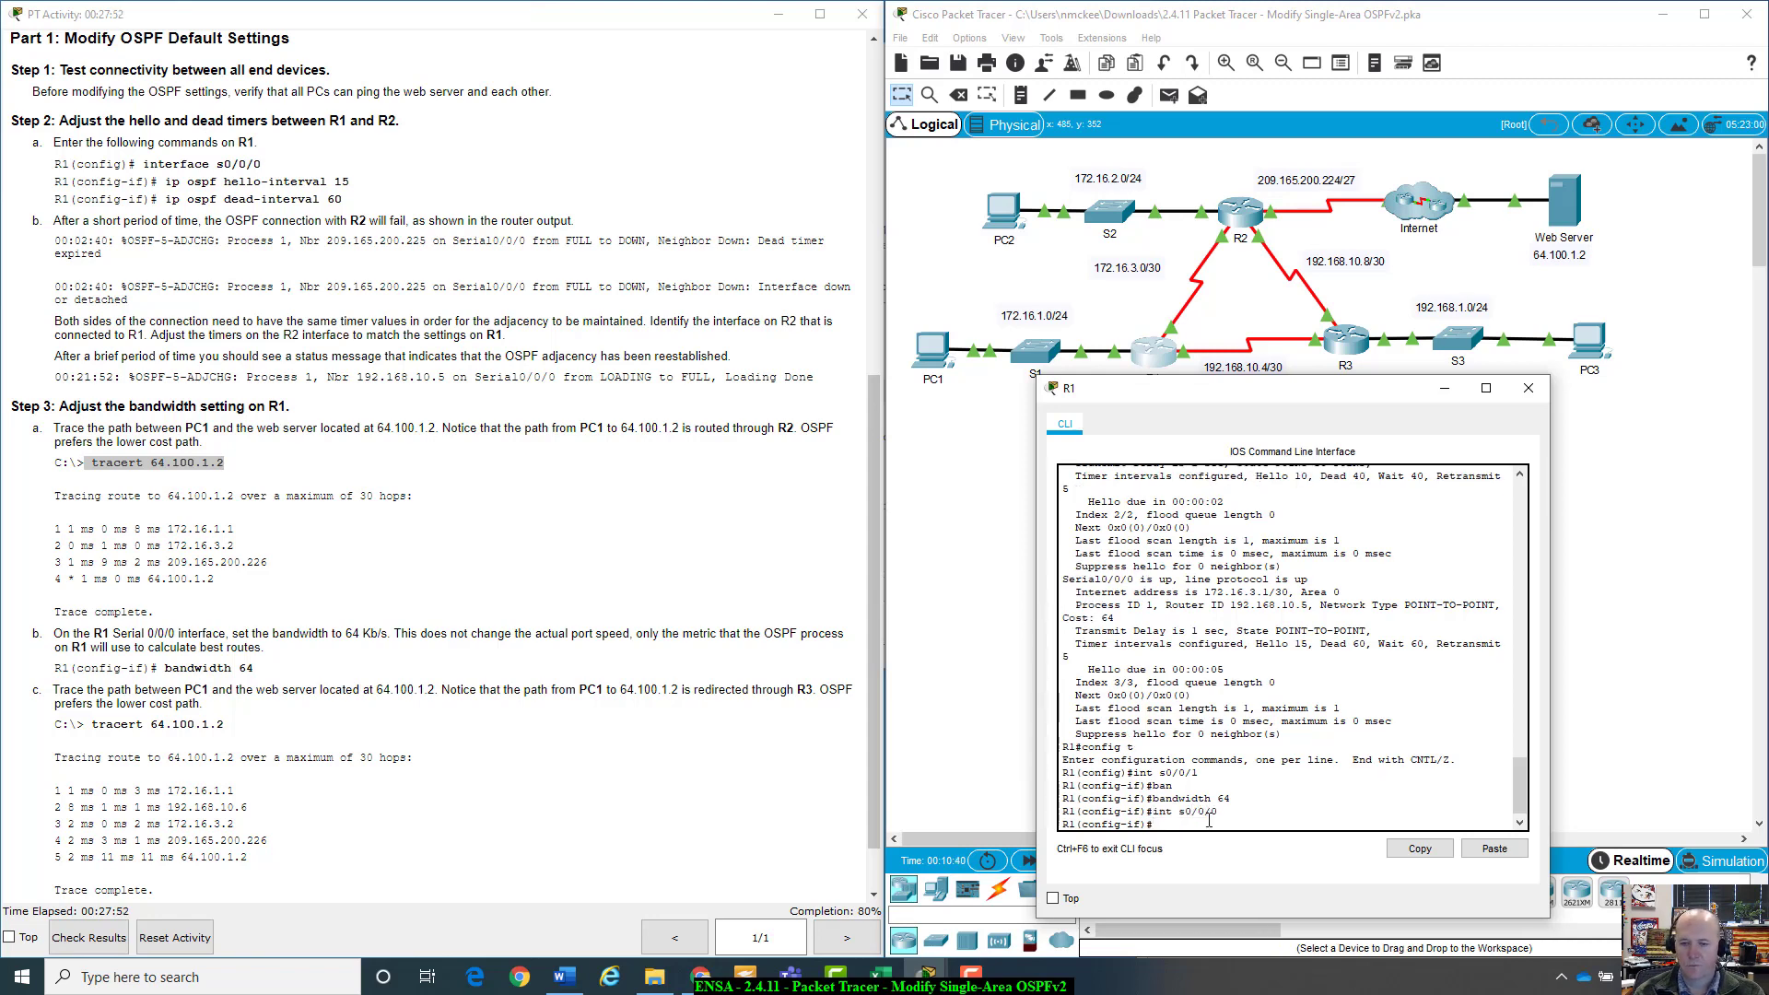
text(ba)
key(Tab)
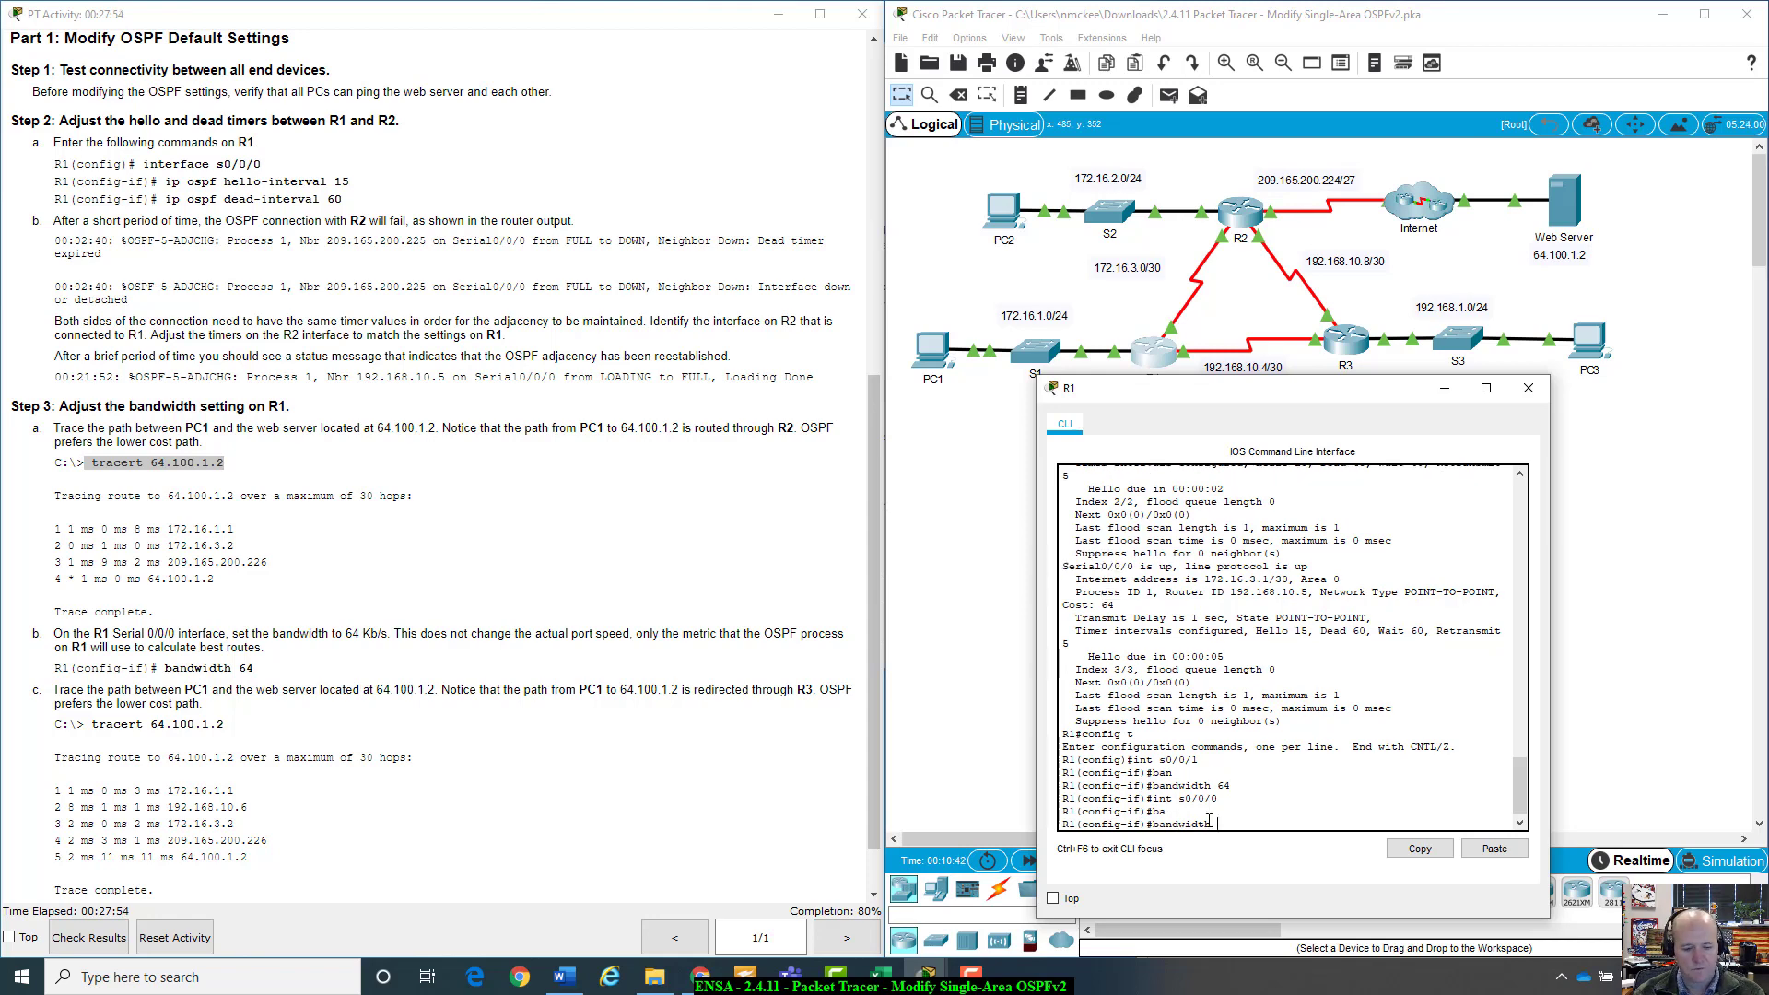
key(Return)
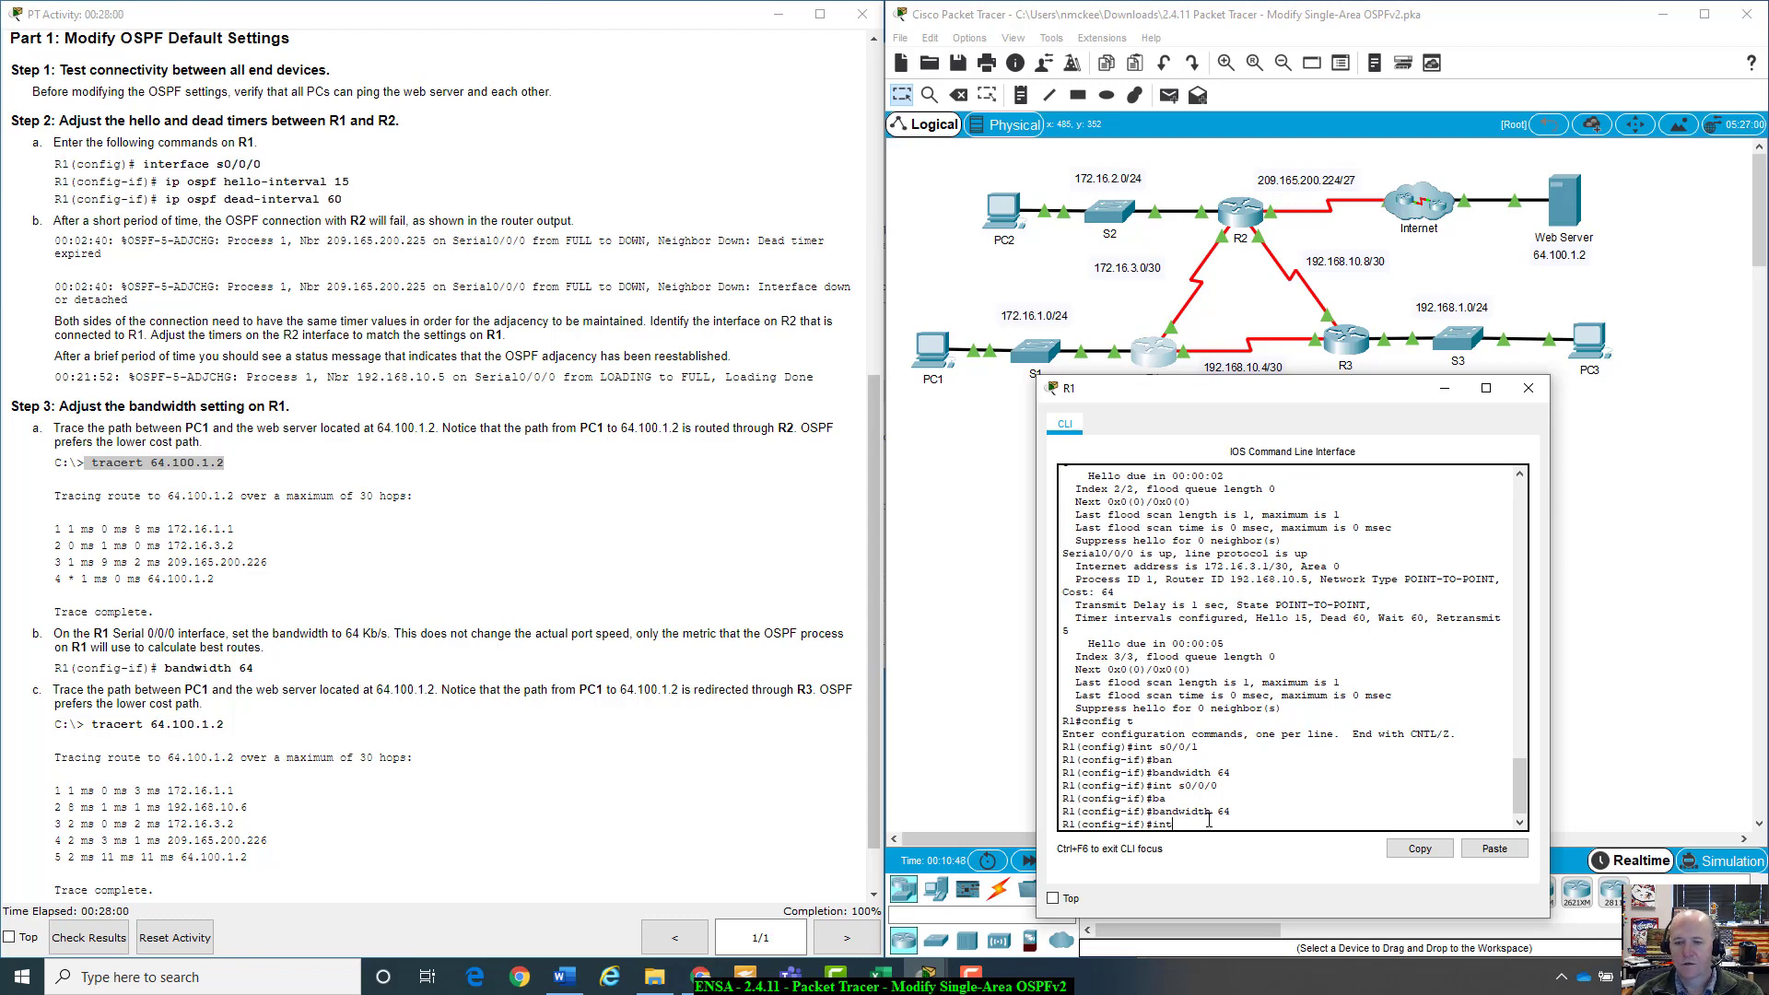
Return to interface s0/0/1 on R1 and remove its bandwidth setting with no bandwidth 64
text(int s0/0)
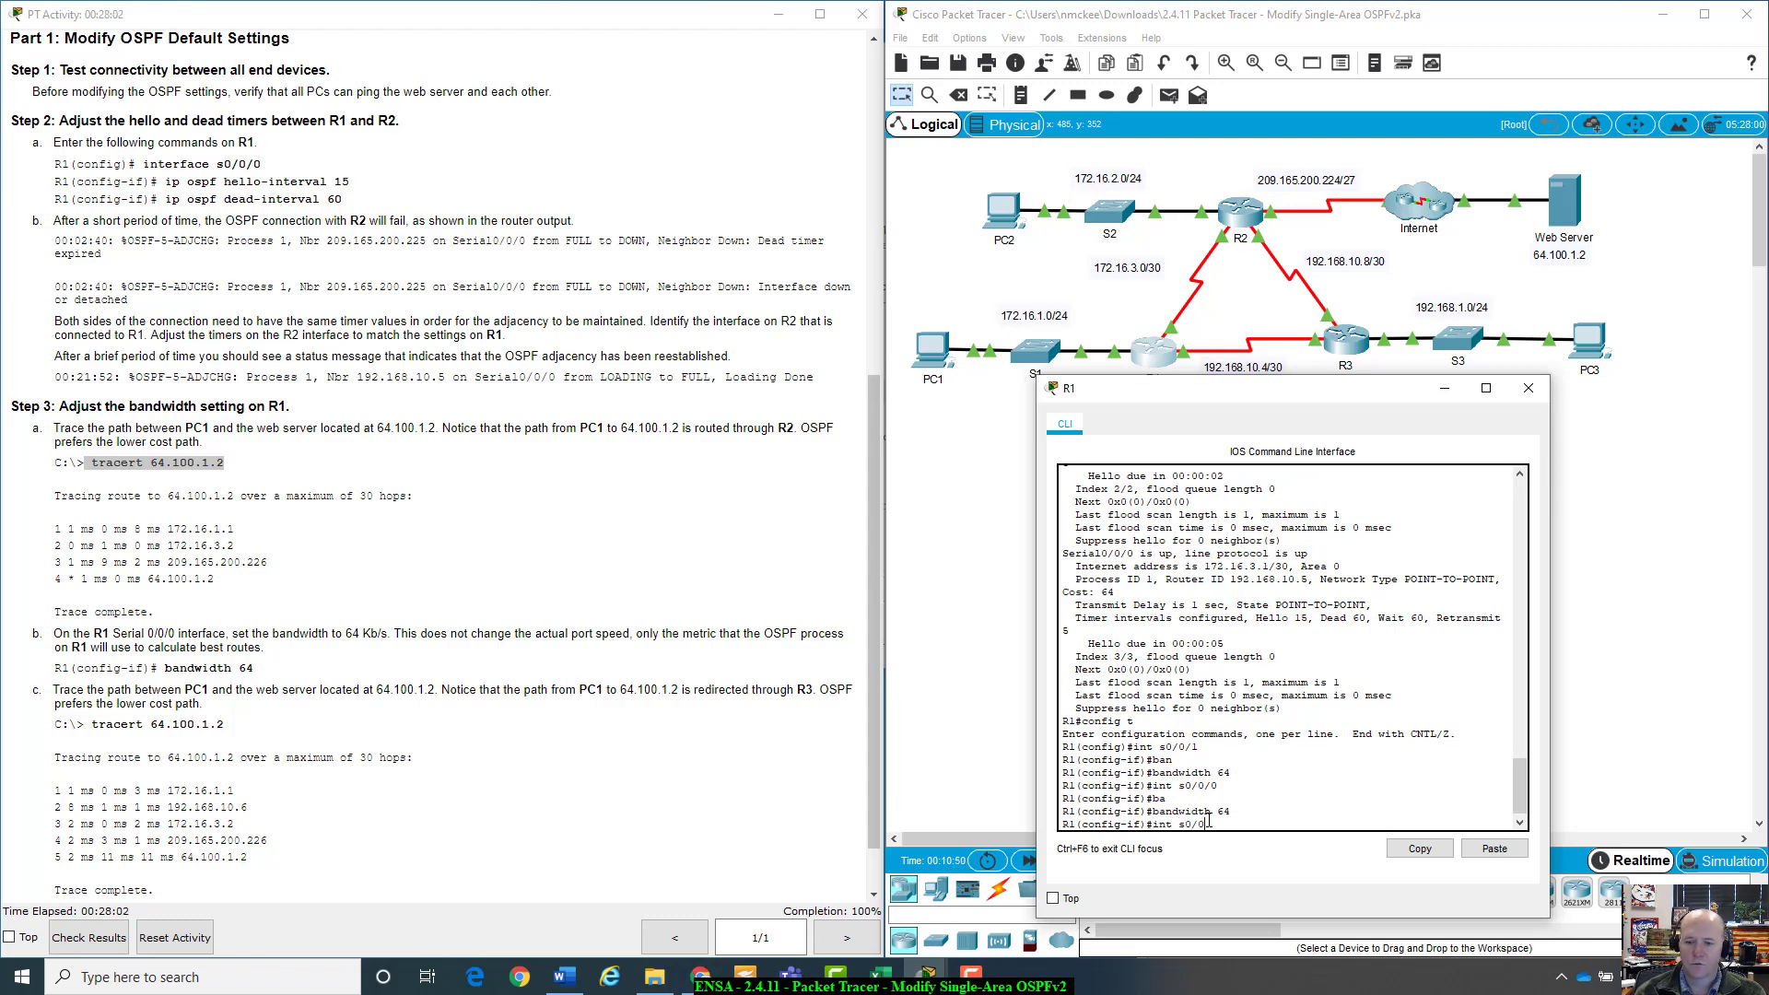
text(/1)
key(Return)
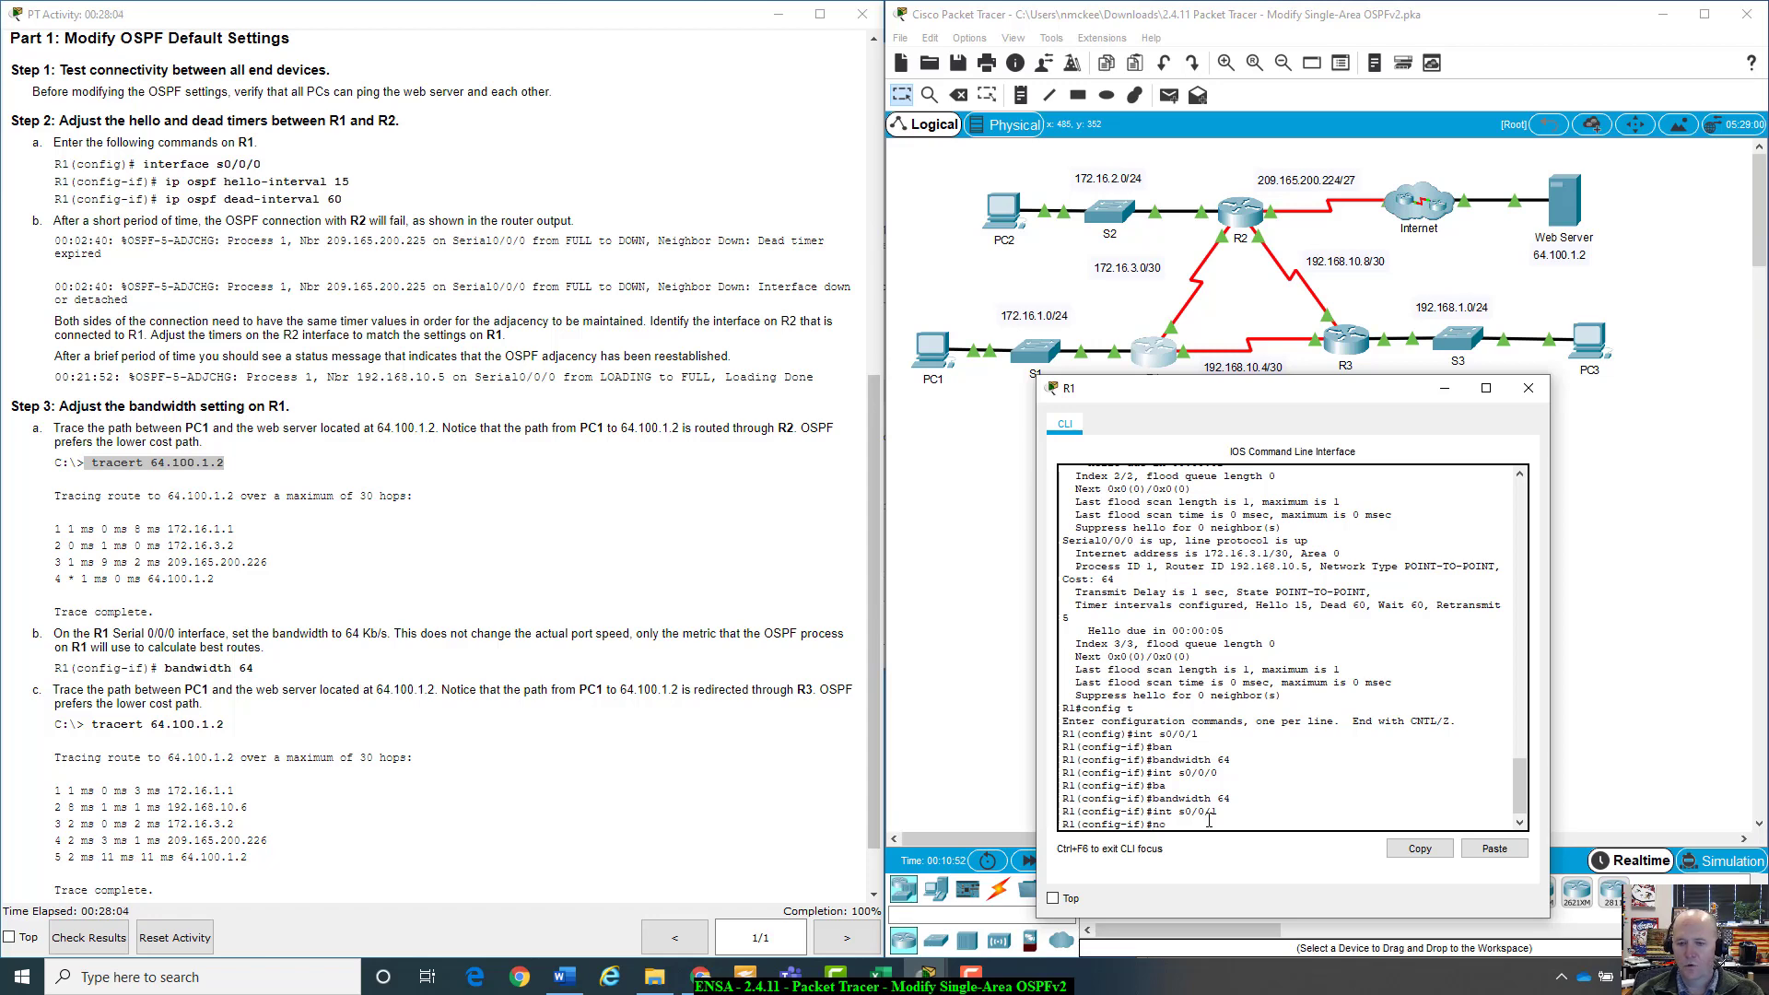
text(no ban)
key(Tab)
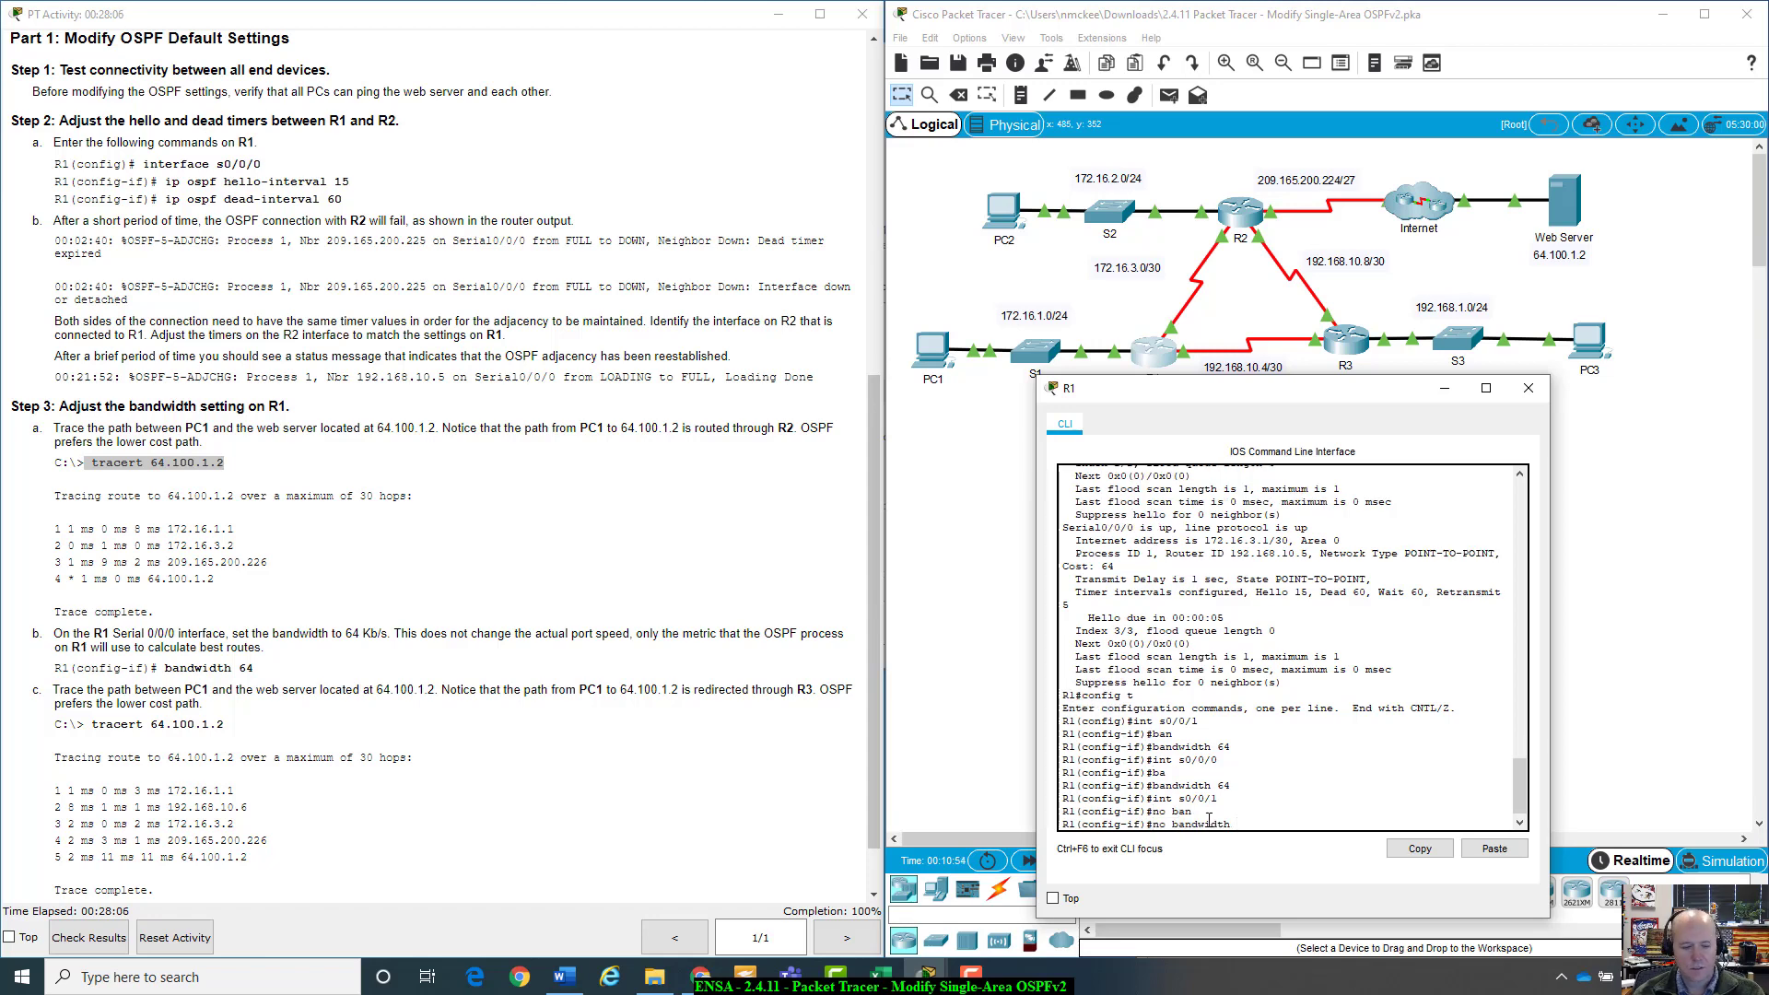
text(64)
key(Return)
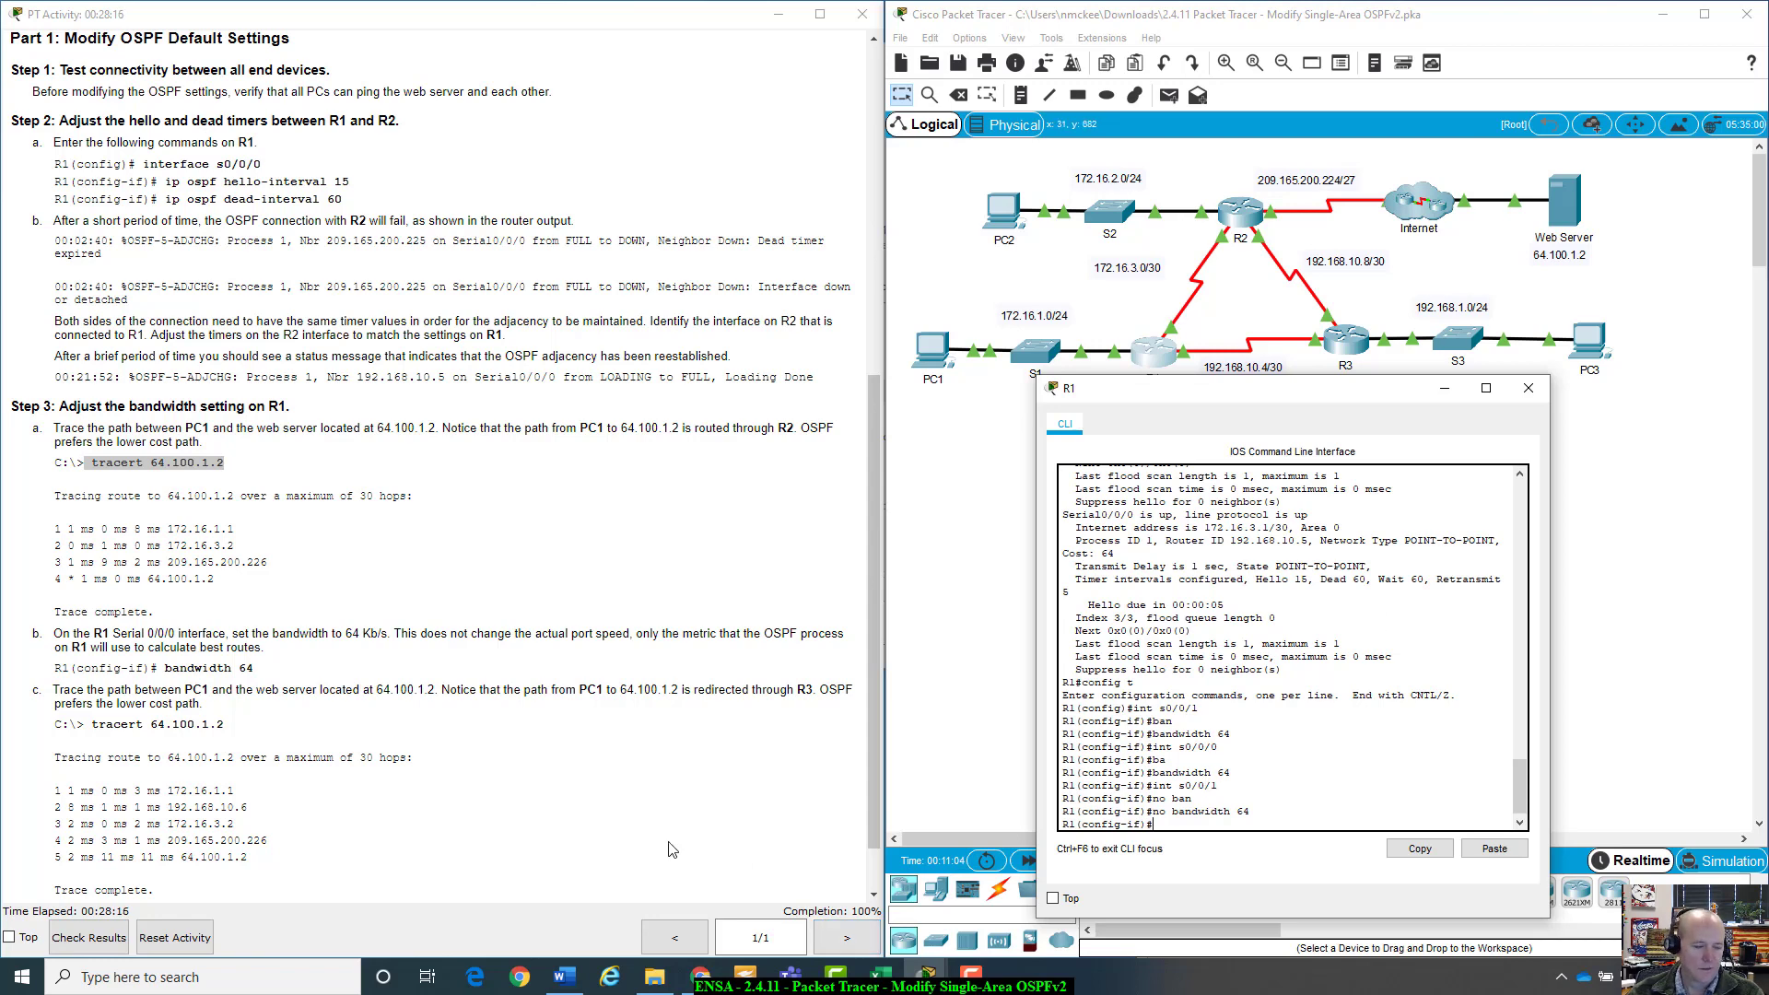
Review the expected trace output through R3 in Step 3c beside the topology and close R1's window
scroll(675, 845, down, 1)
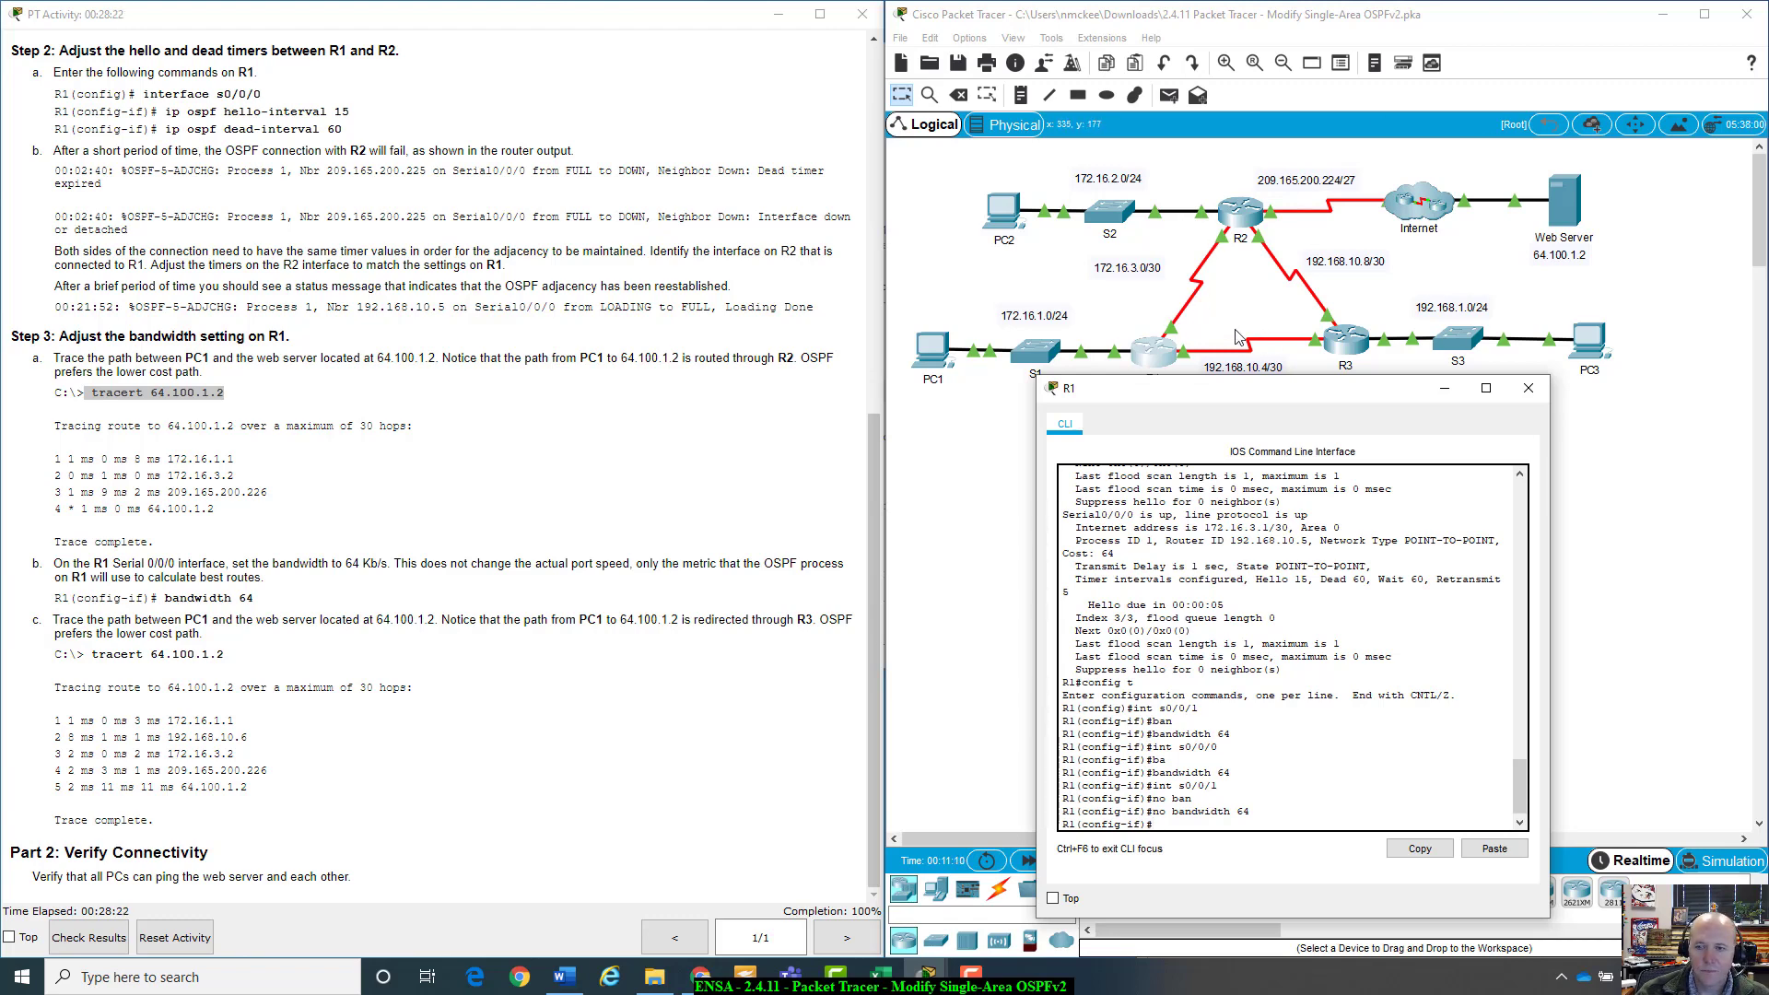
drag(1239, 391, 1178, 416)
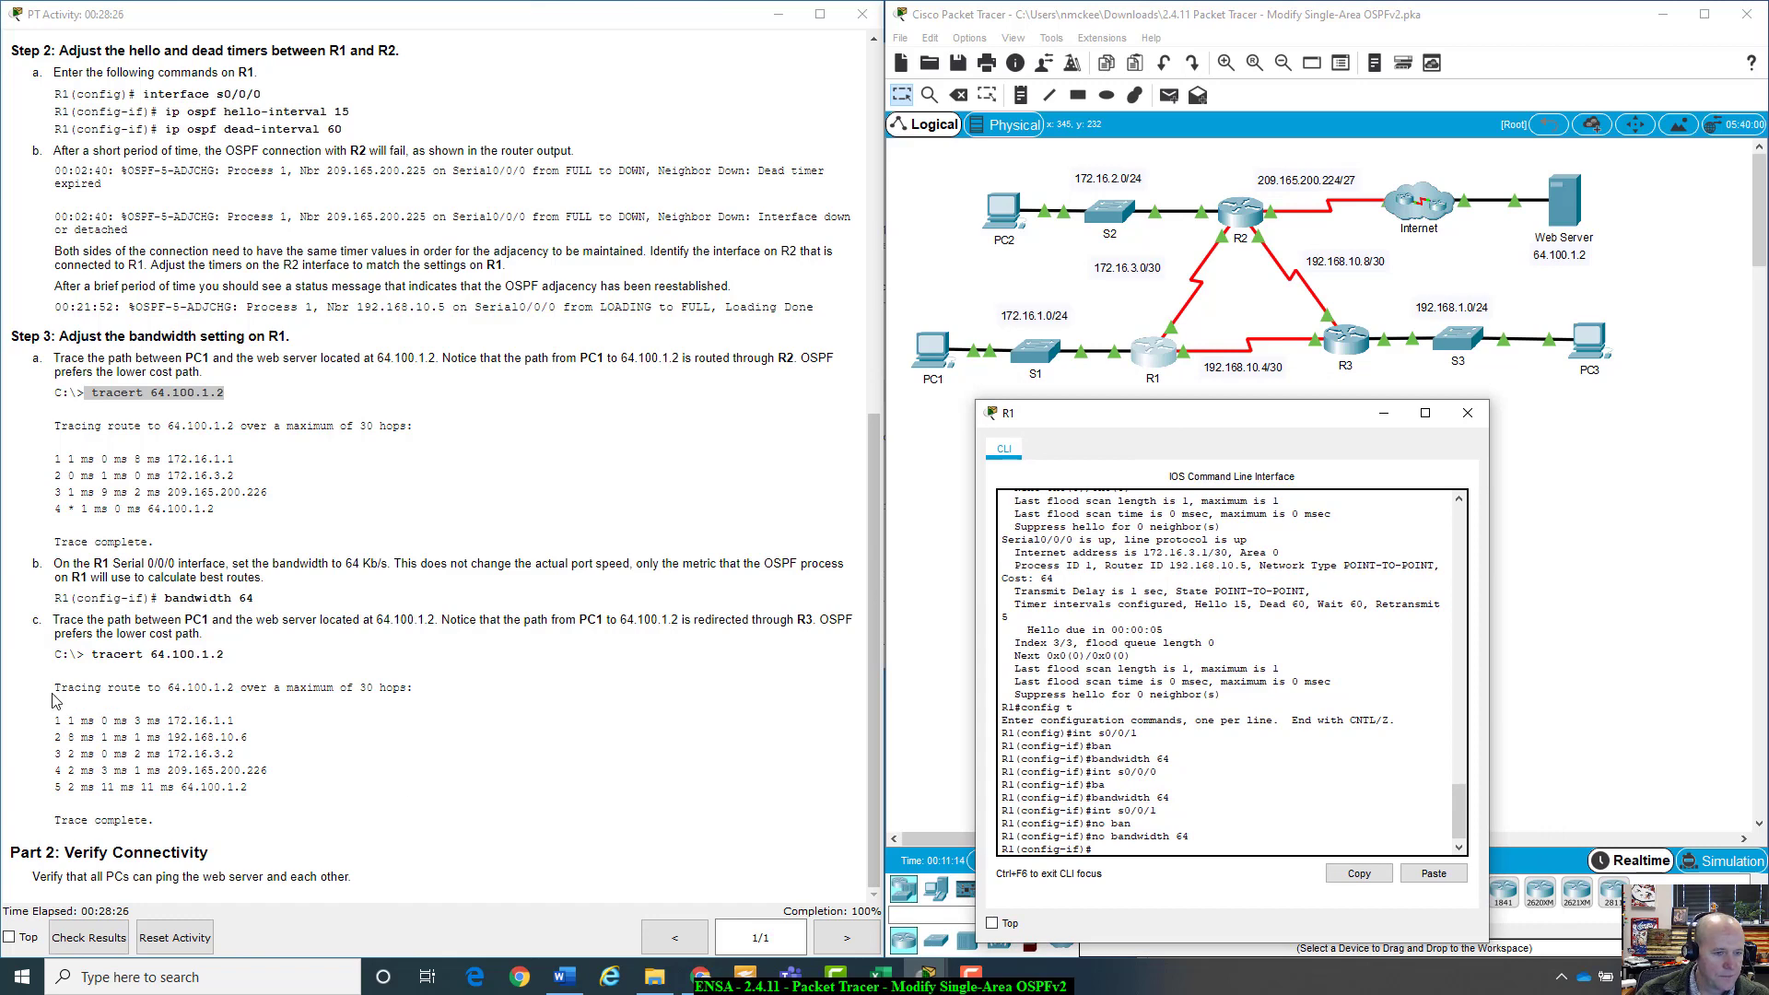
mouse_move(54, 687)
mouse_down()
mouse_move(266, 737)
mouse_move(350, 708)
mouse_move(319, 785)
mouse_up()
click(319, 783)
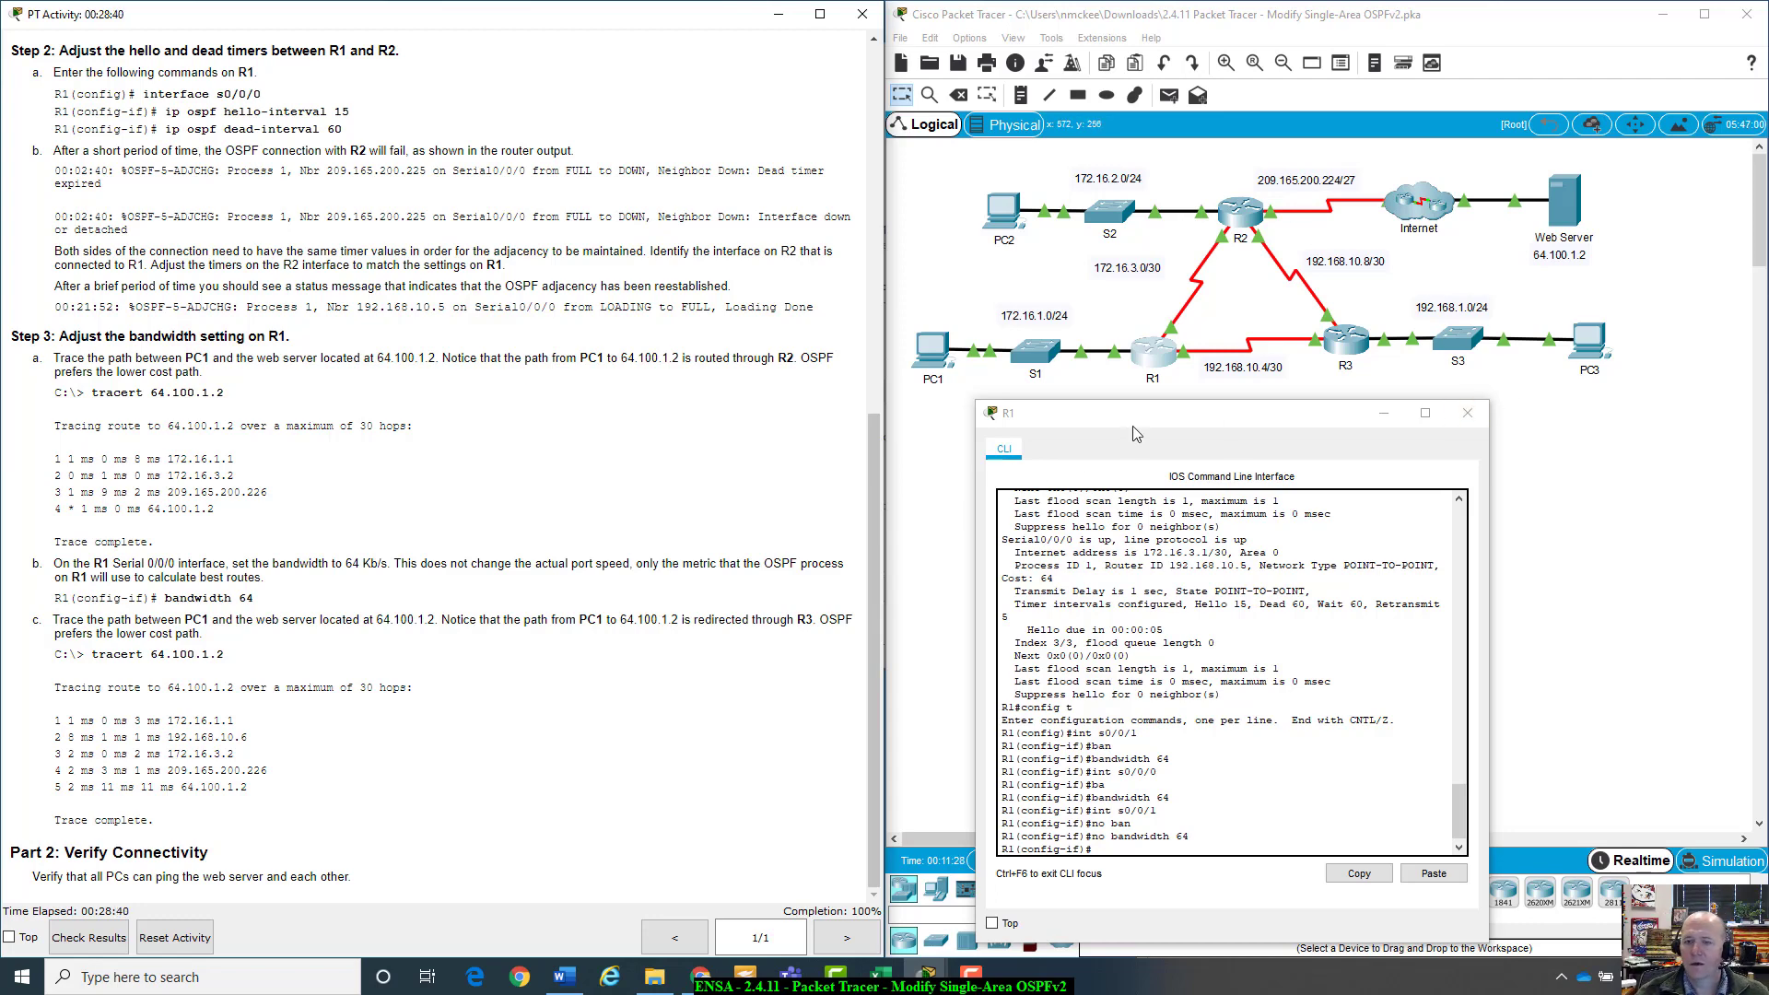
drag(1242, 423, 1299, 518)
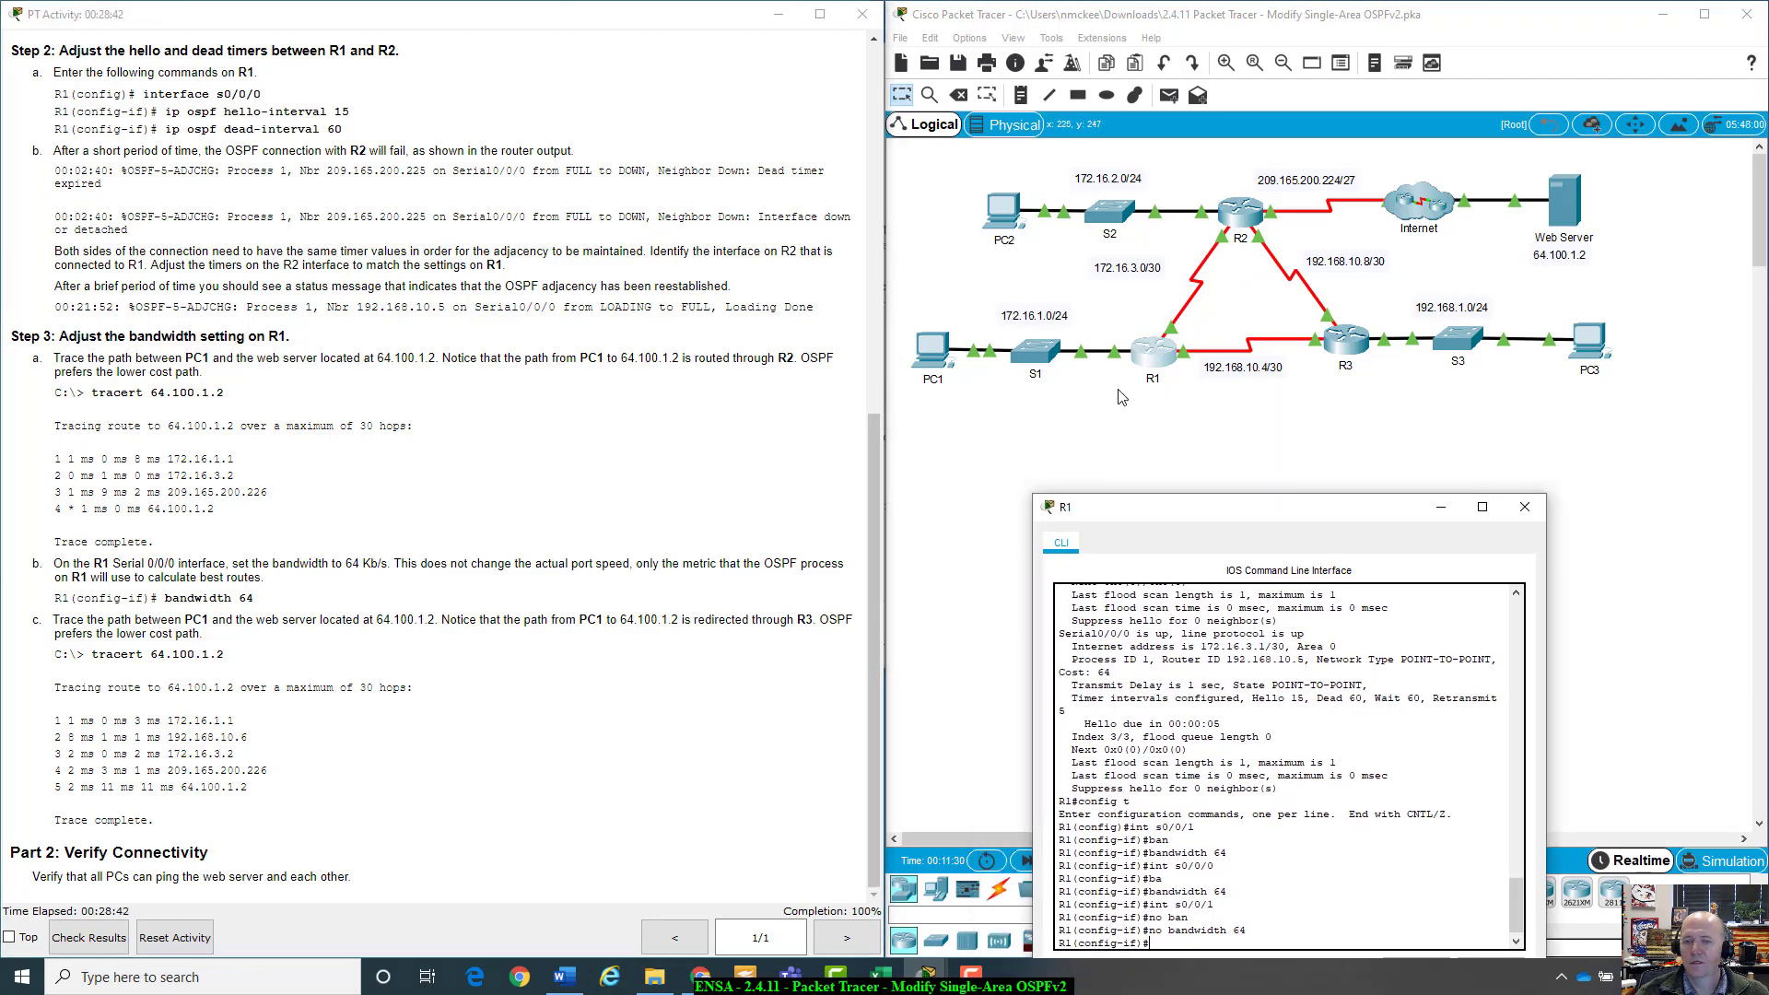
click(1525, 507)
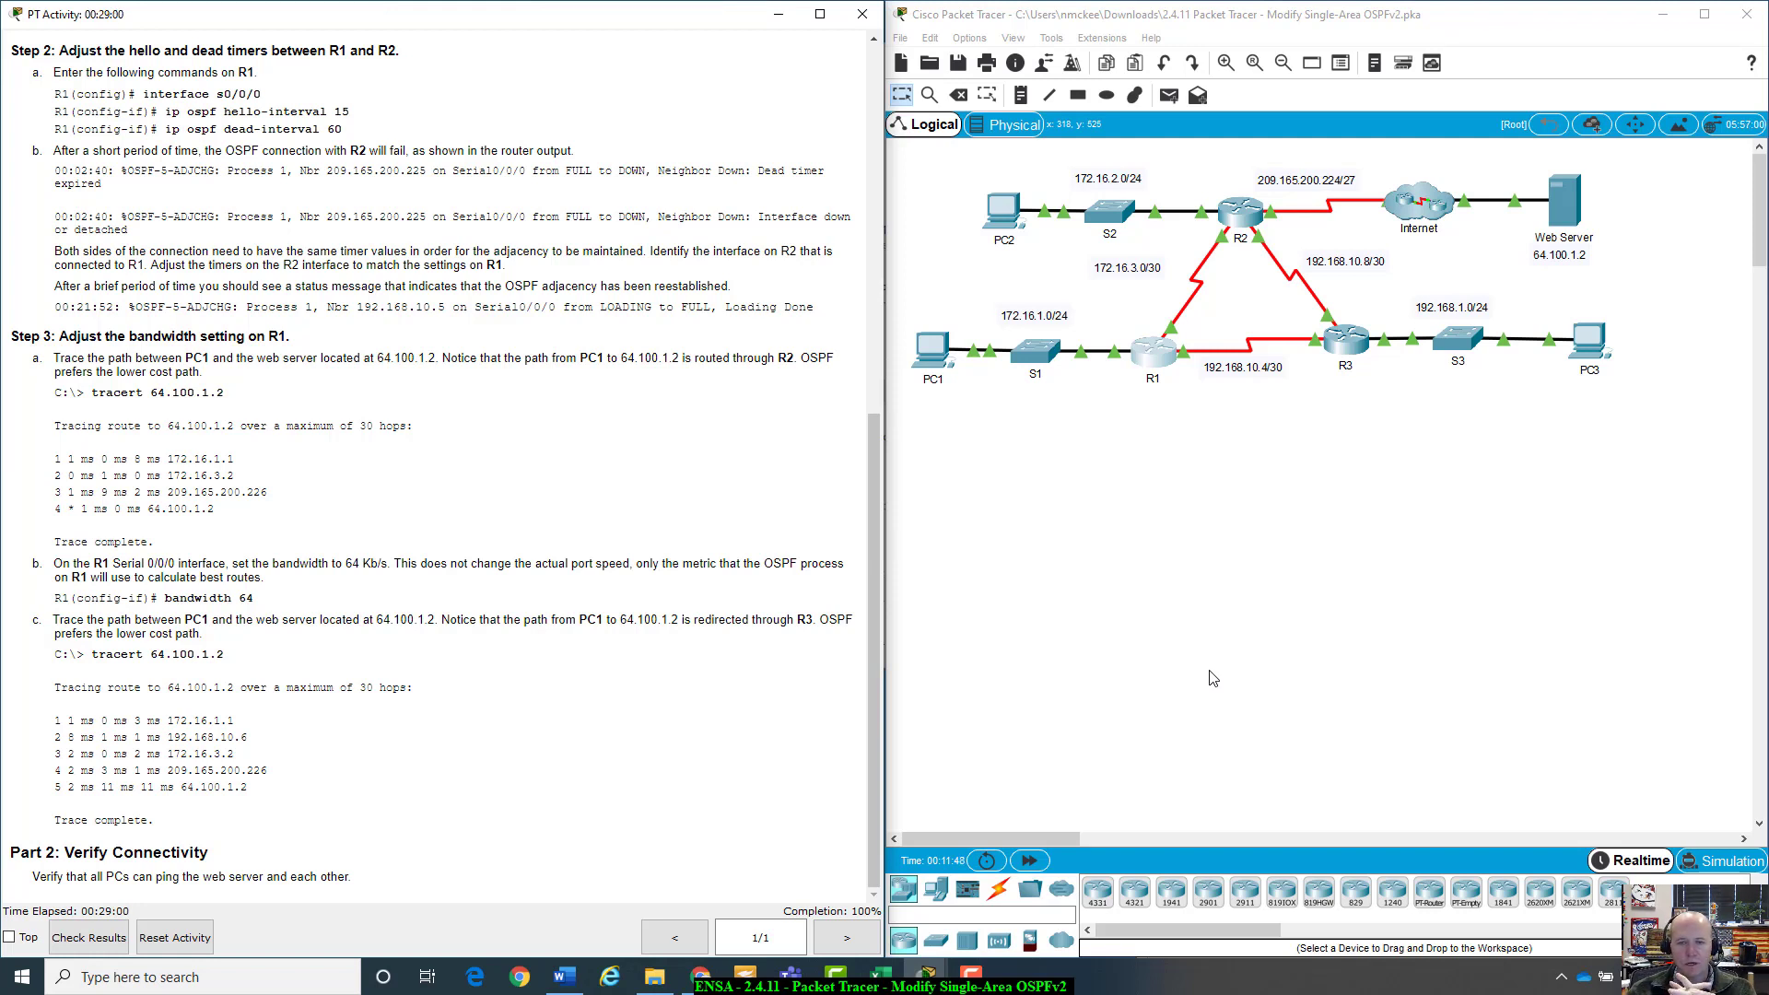
Review the addressing table and the activity instructions from the beginning through Part 2
scroll(438, 566, up, 3)
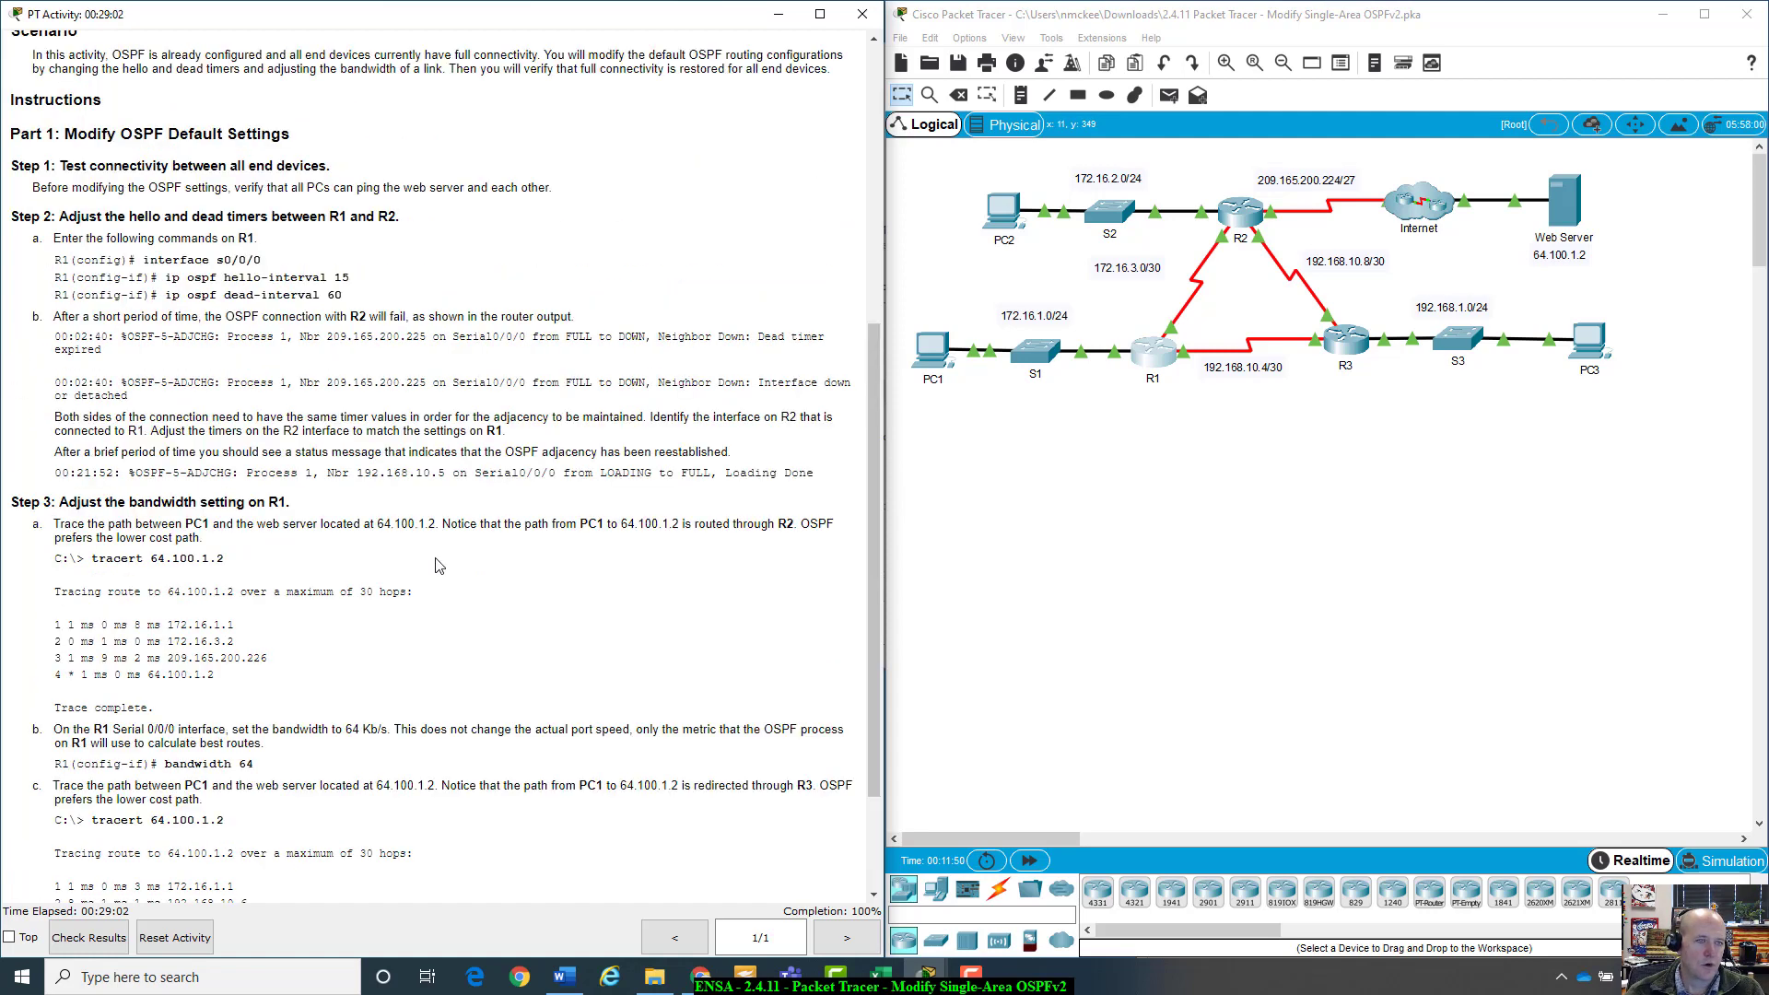
scroll(438, 565, up, 10)
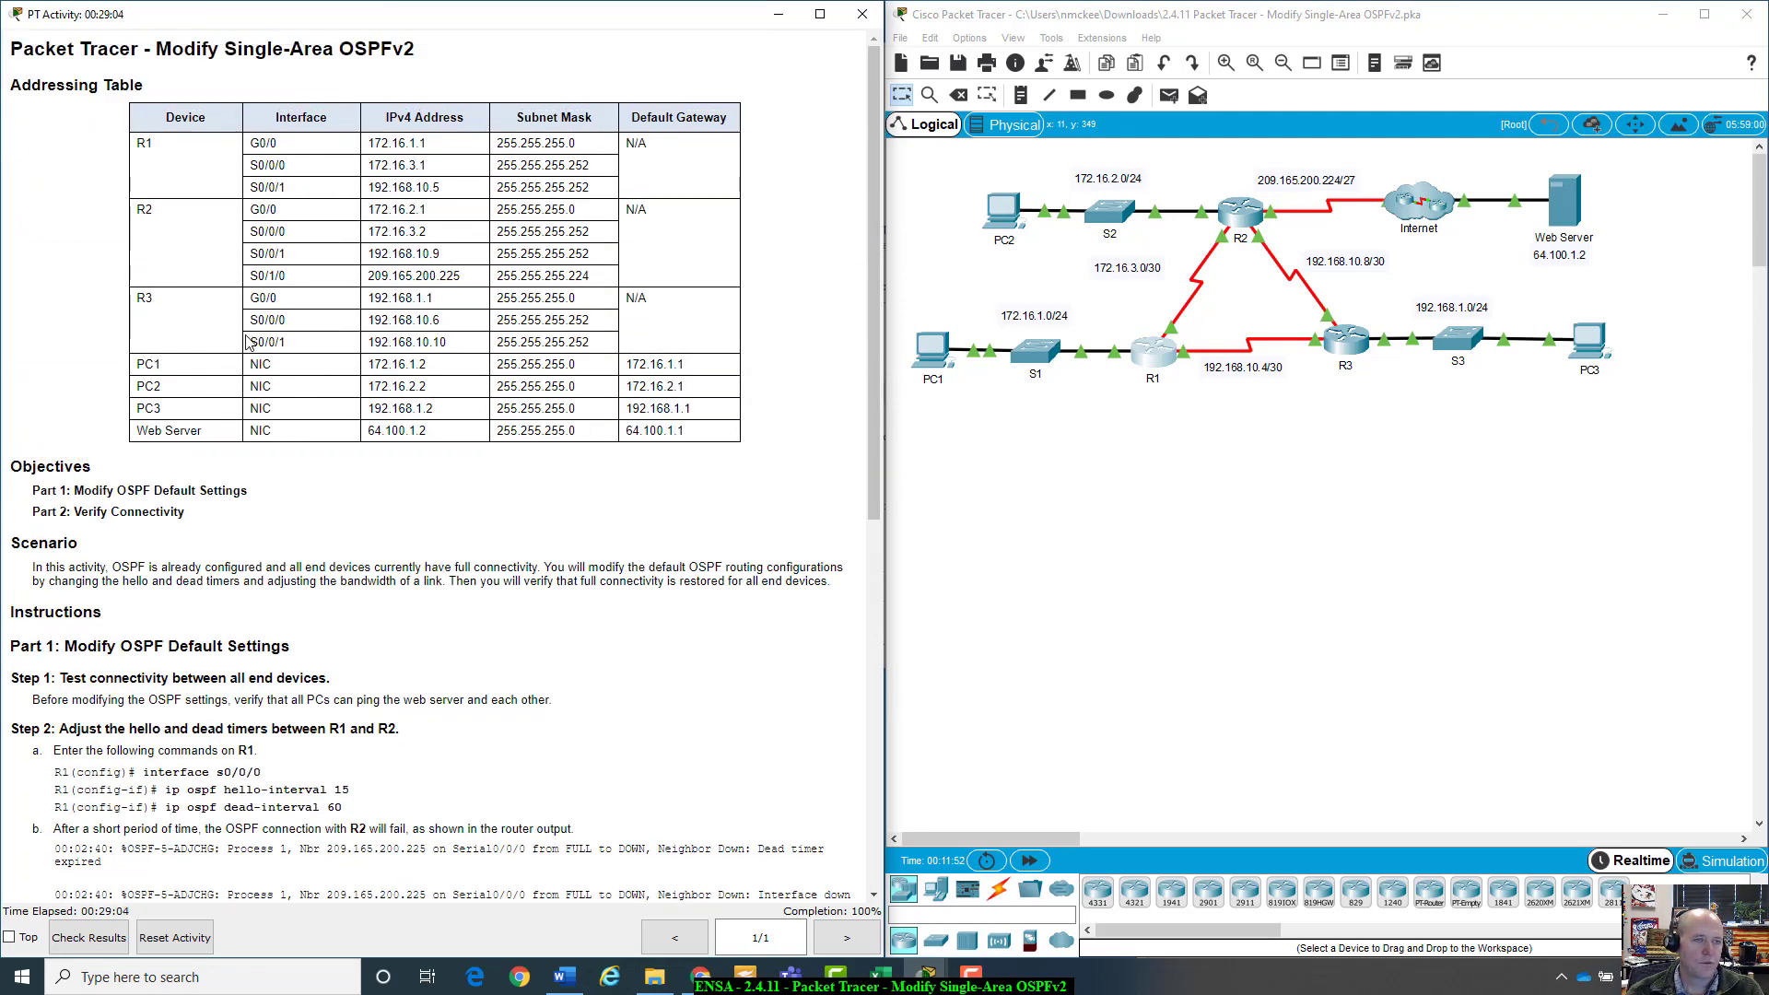
scroll(247, 343, down, 12)
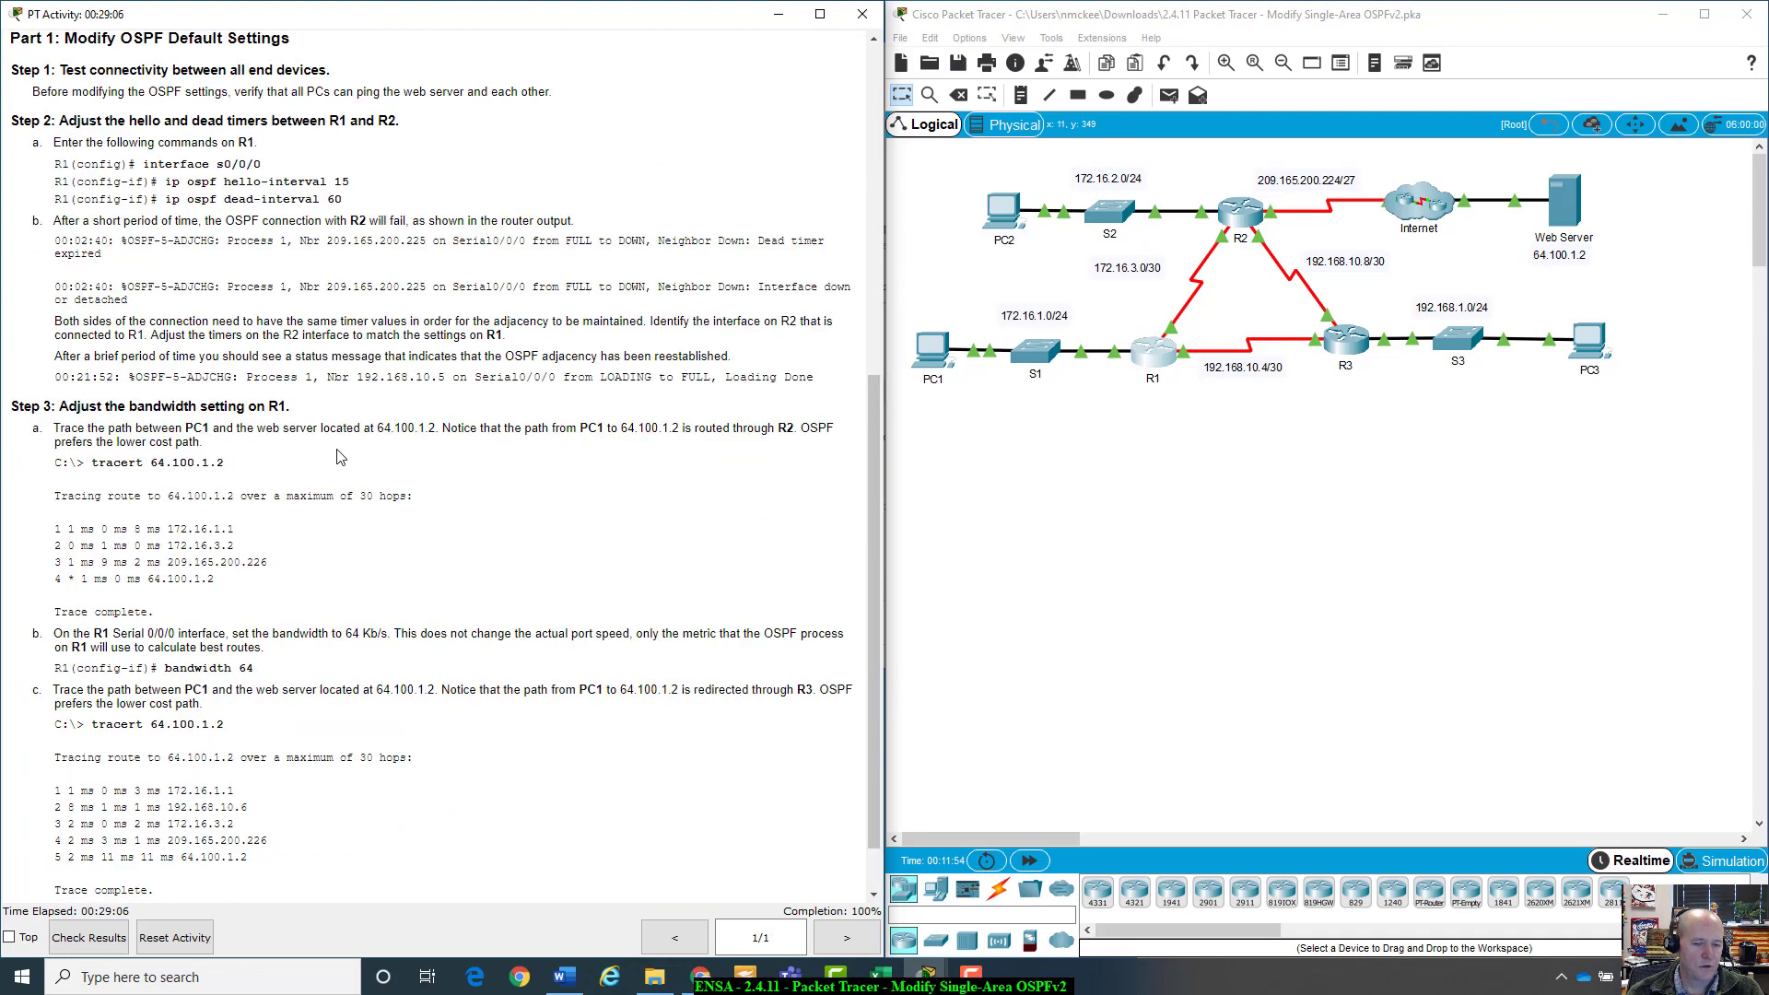
scroll(340, 458, down, 1)
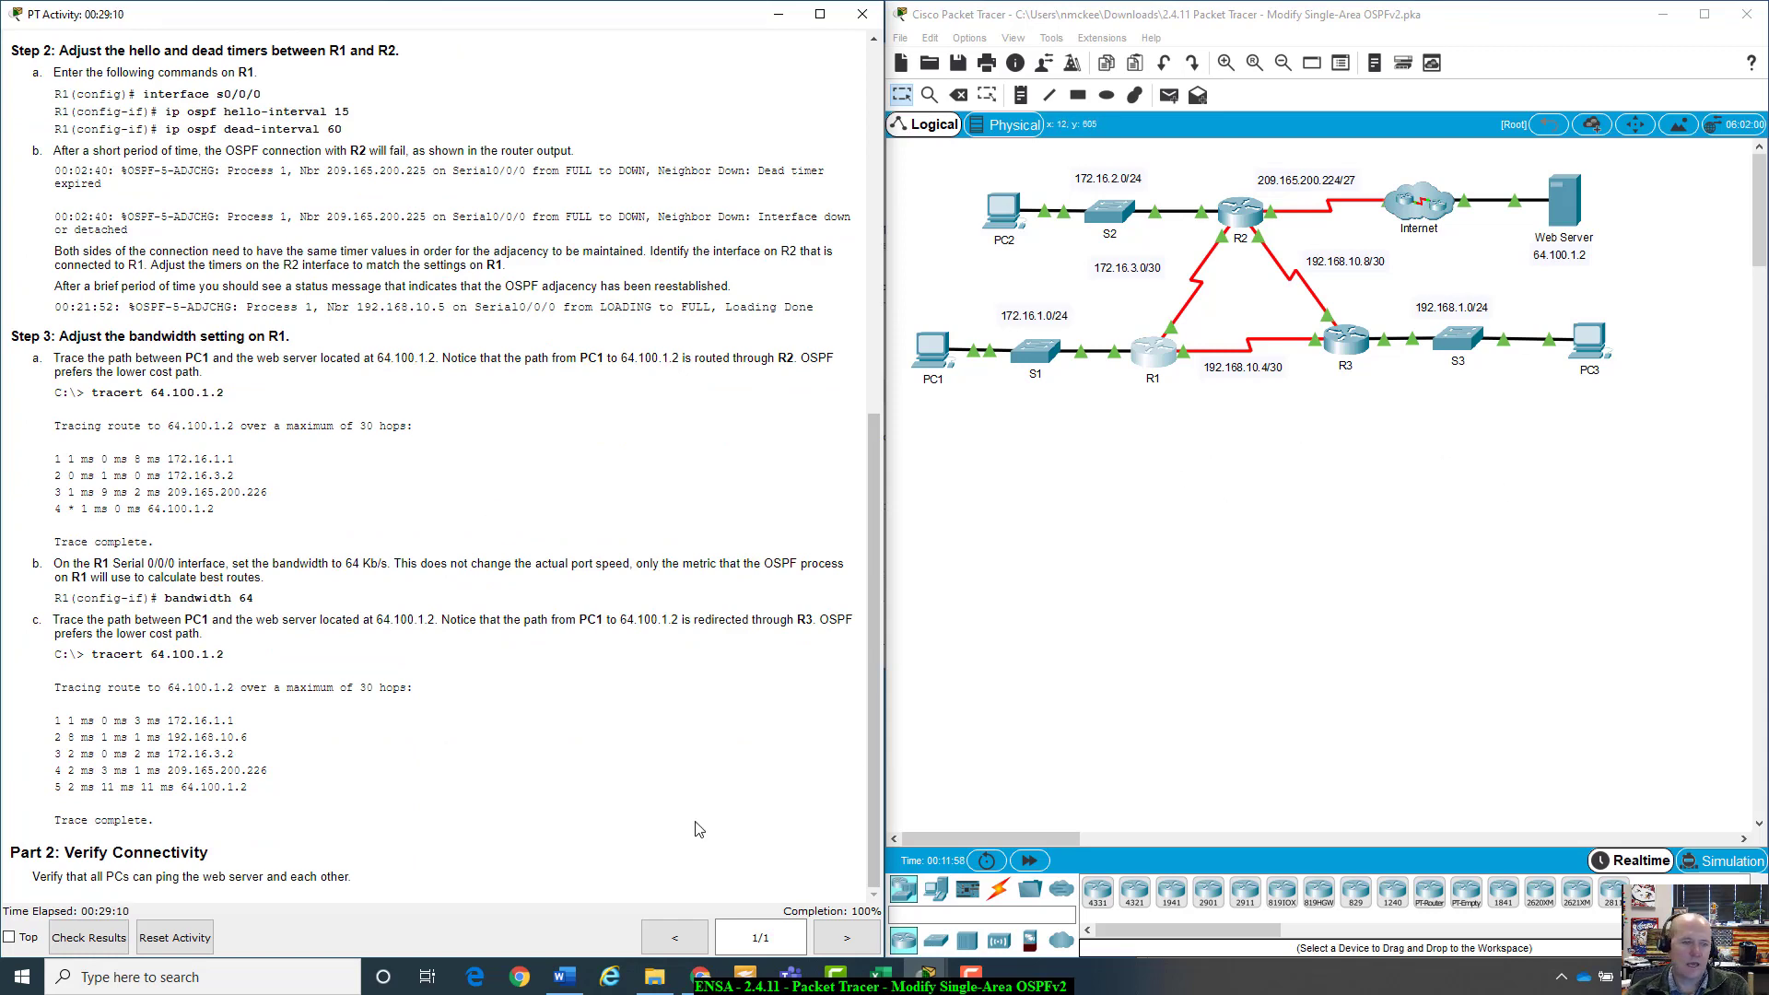
scroll(293, 835, up, 13)
scroll(293, 835, down, 10)
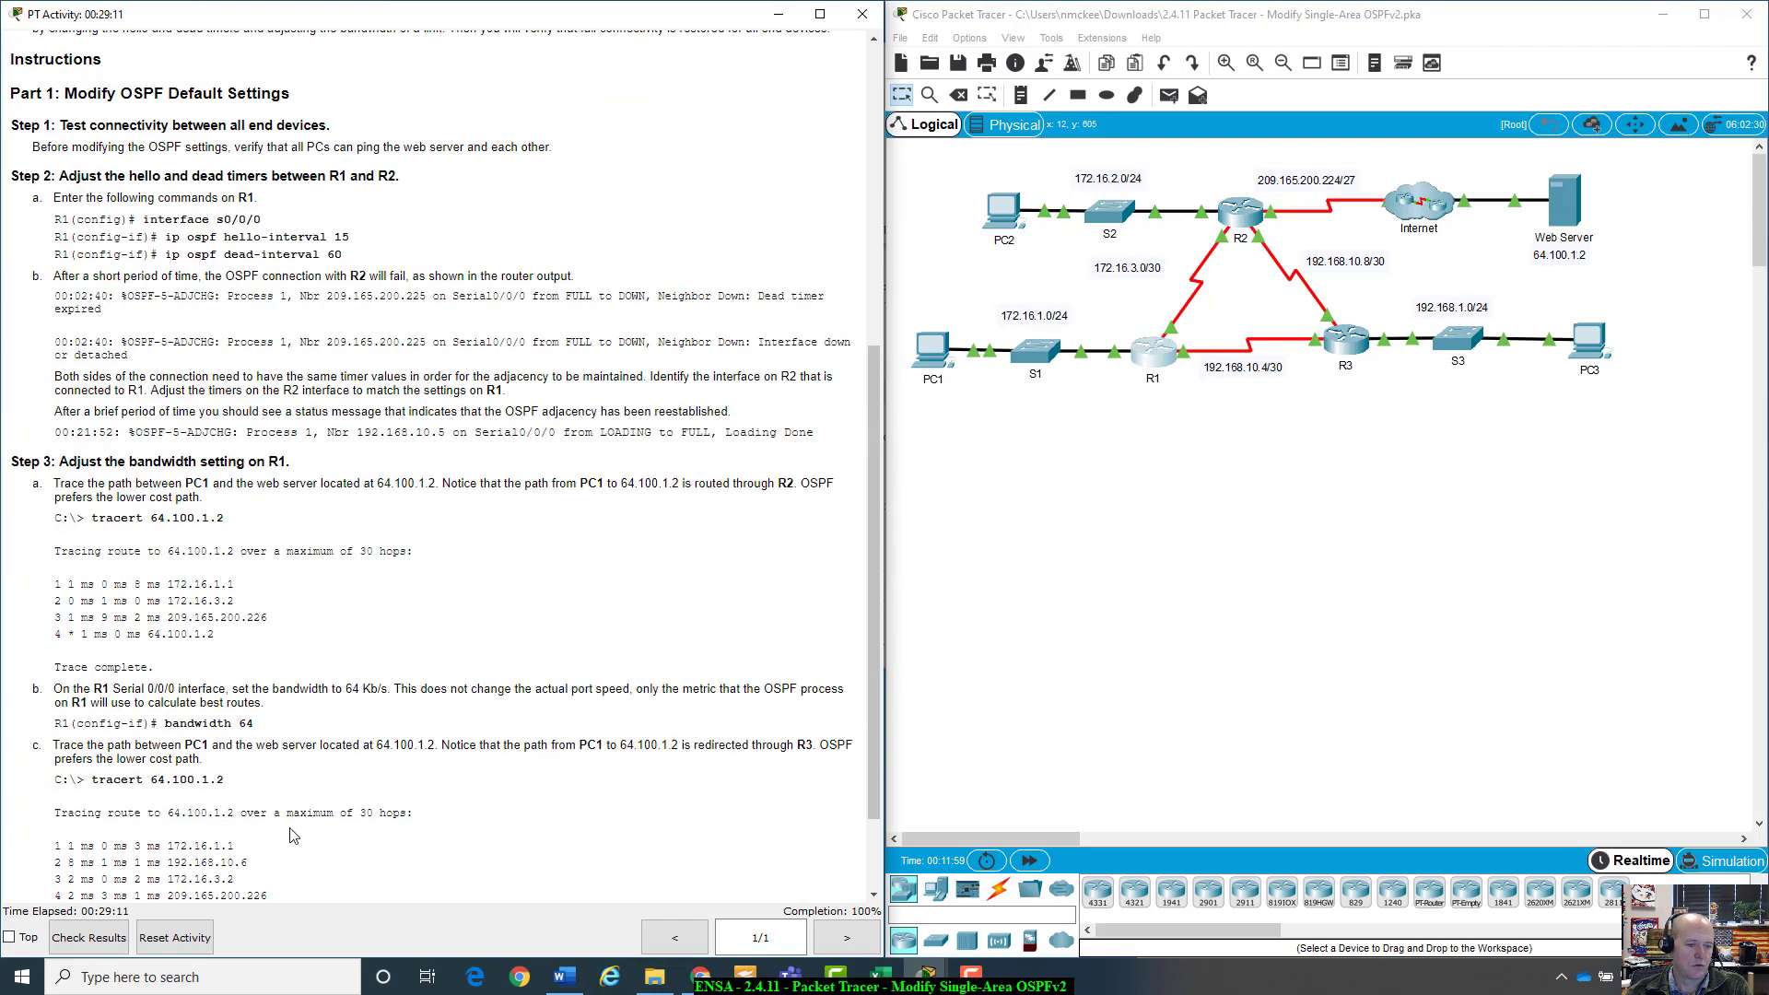
Check the activity results and display the scored assessment items
click(88, 937)
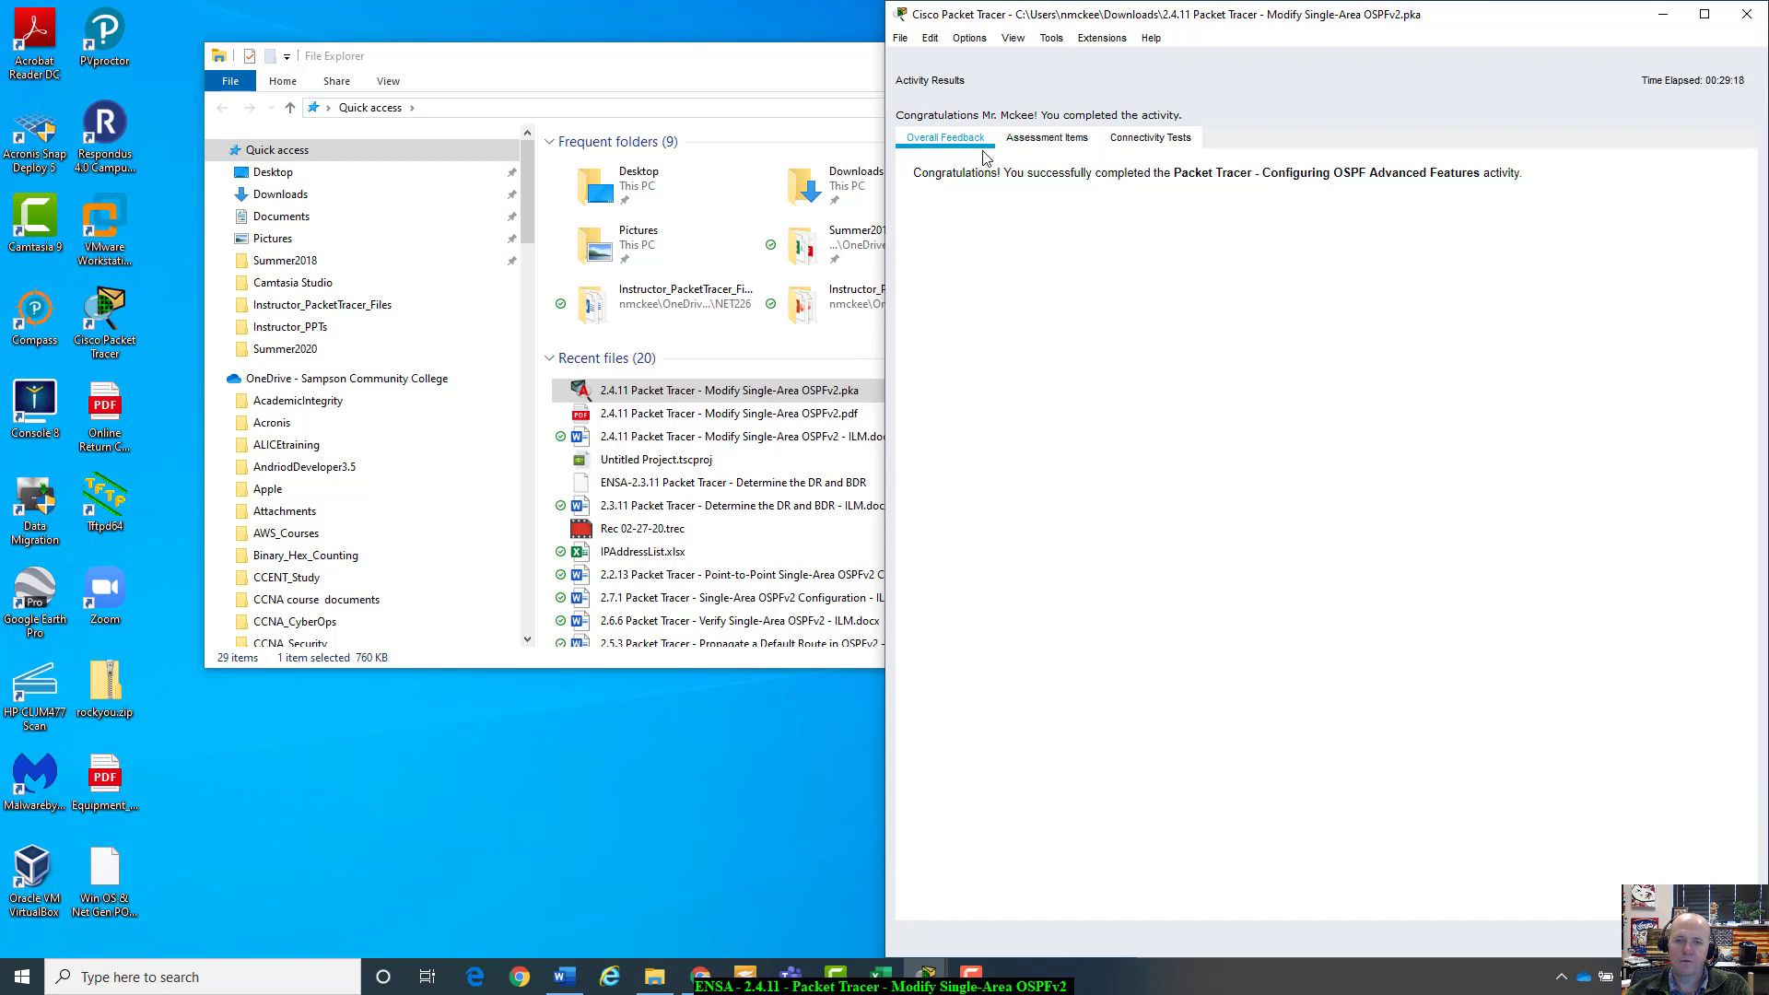
click(1069, 142)
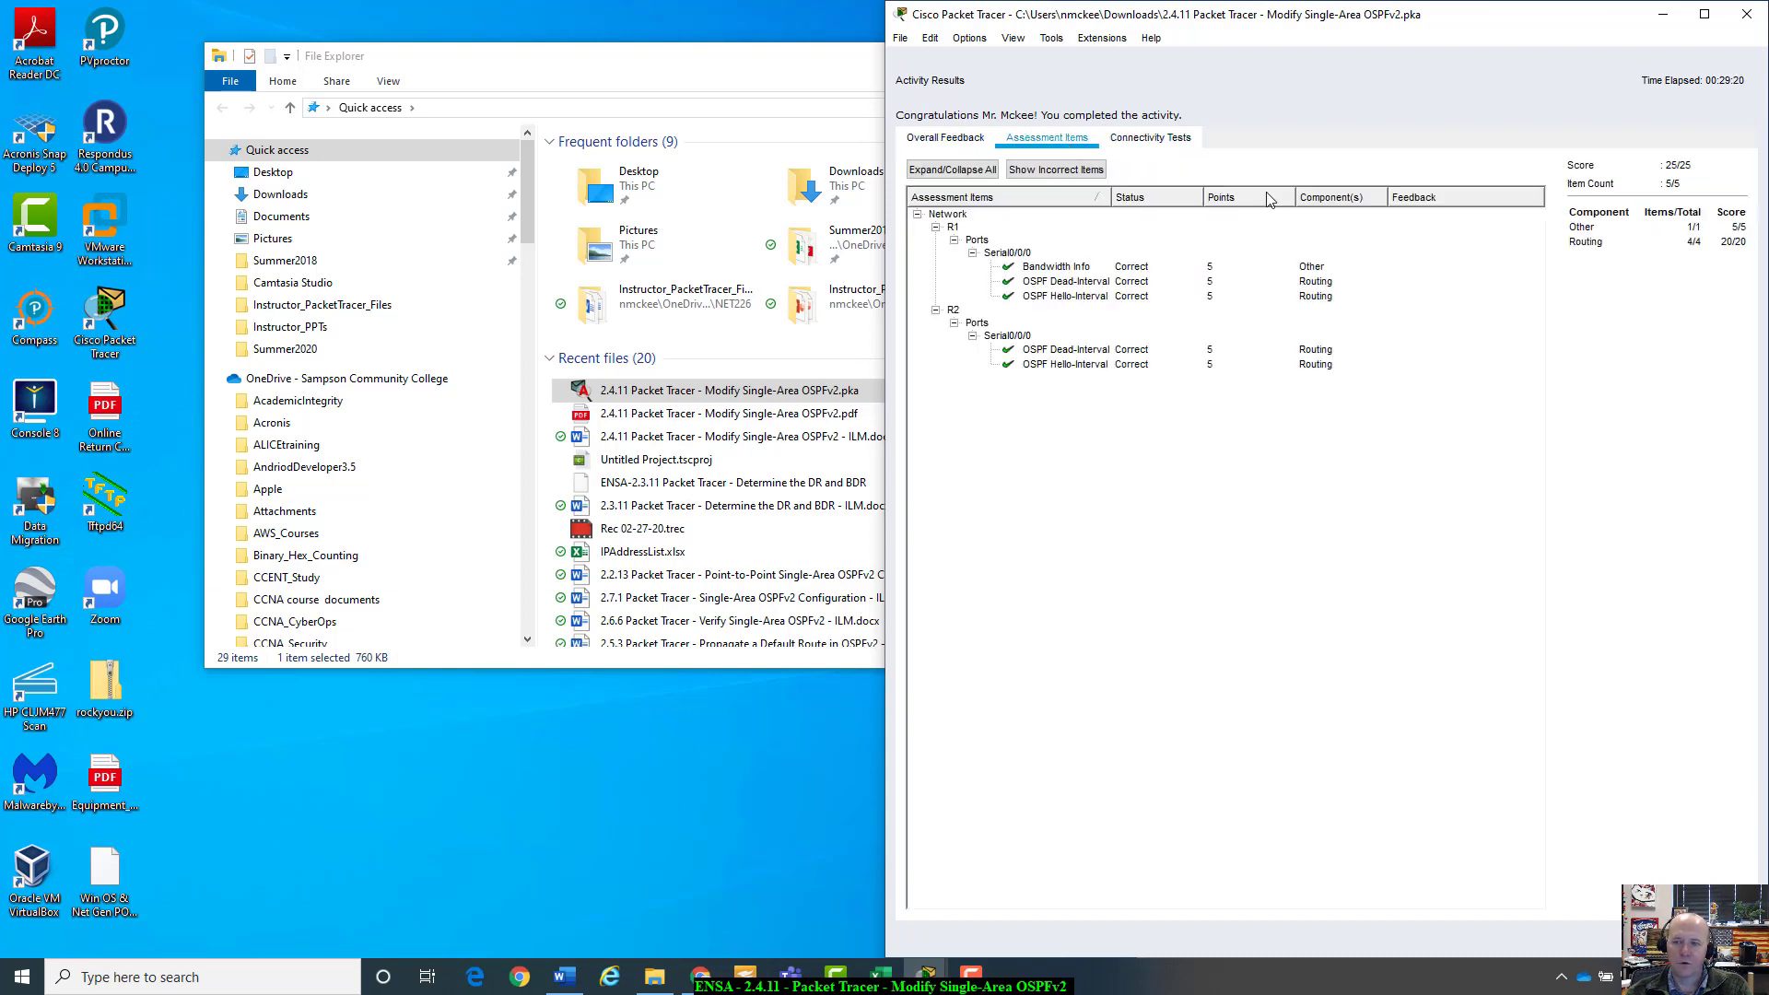